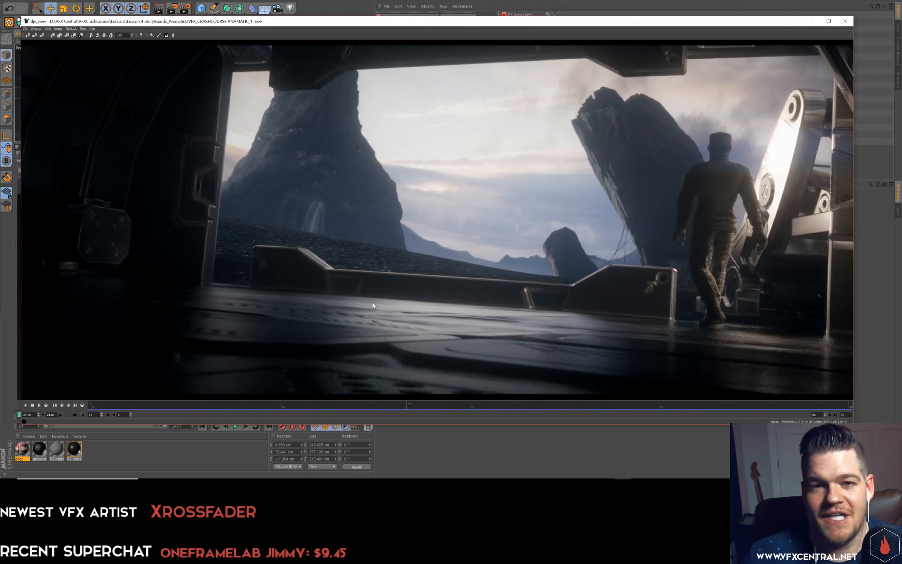
Stop the animatic playback and close the video viewer to return to the crate scene.
{"action": "left_click", "coordinate": [32, 406]}
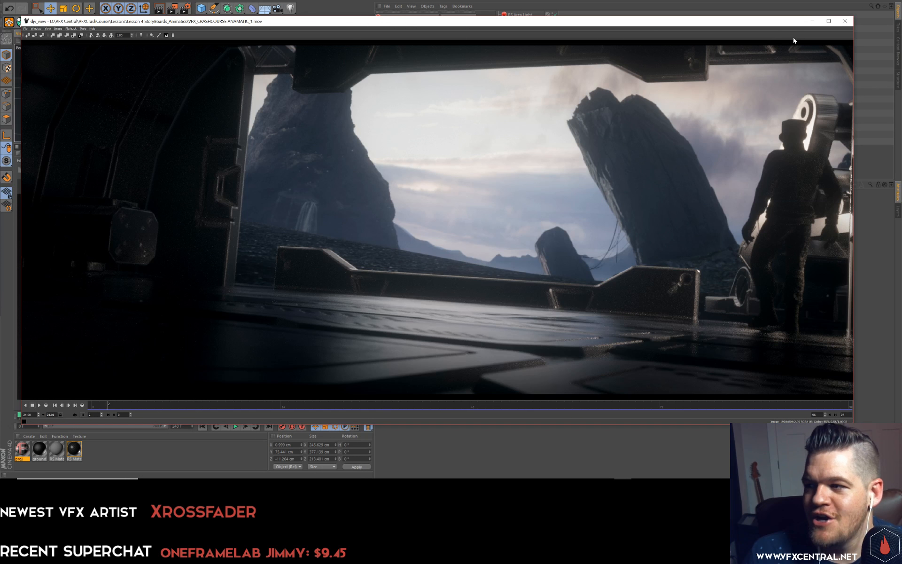
{"action": "left_click", "coordinate": [846, 21]}
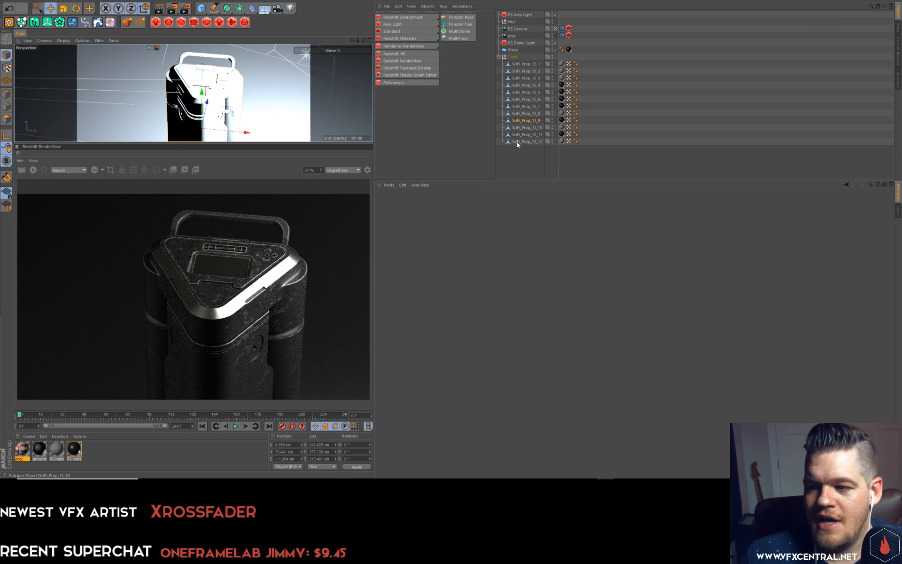
{"action": "left_click", "coordinate": [521, 155]}
{"action": "left_click", "coordinate": [498, 57]}
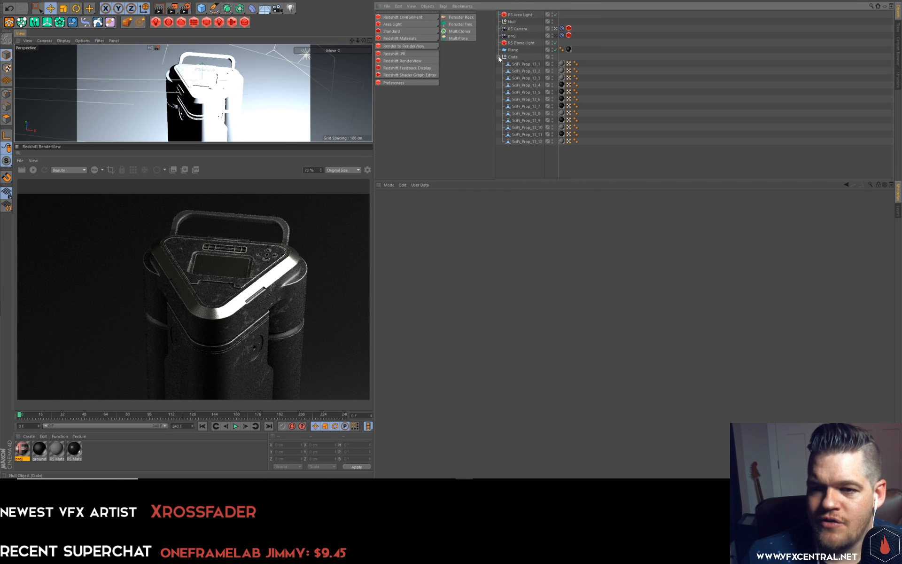
{"action": "mouse_move", "coordinate": [225, 84]}
{"action": "left_mouse_down", "text": "alt"}
{"action": "mouse_move", "coordinate": [243, 72]}
{"action": "mouse_move", "coordinate": [218, 87]}
{"action": "left_mouse_up", "text": "alt"}
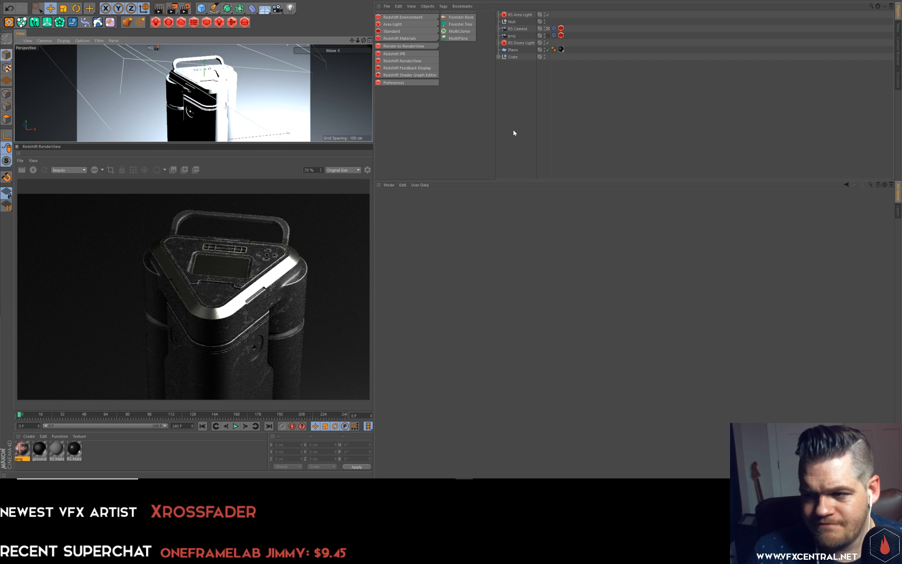
{"action": "left_click", "coordinate": [103, 445]}
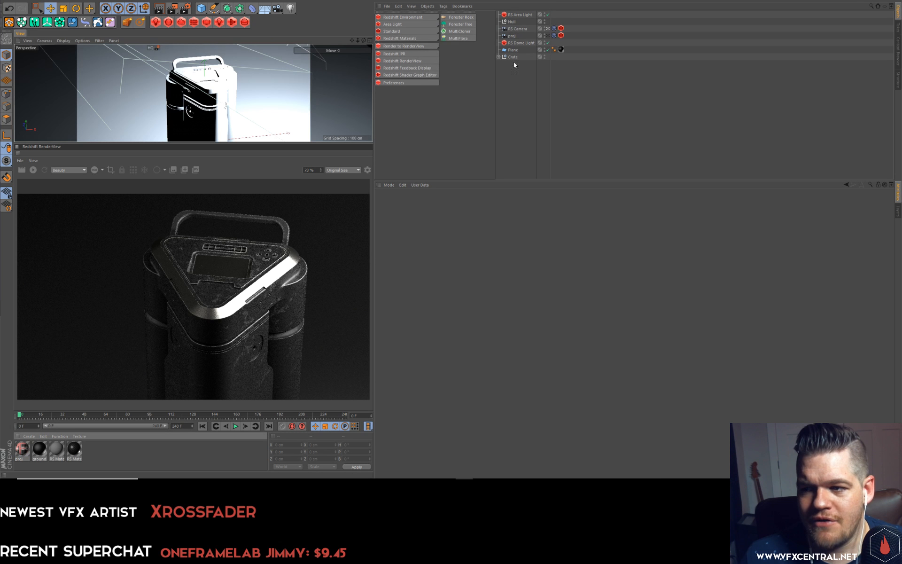
Expand the Crate group and delete the material tags from all of its SciFi_Prop parts.
{"action": "left_click", "coordinate": [498, 57]}
{"action": "left_click", "coordinate": [561, 64]}
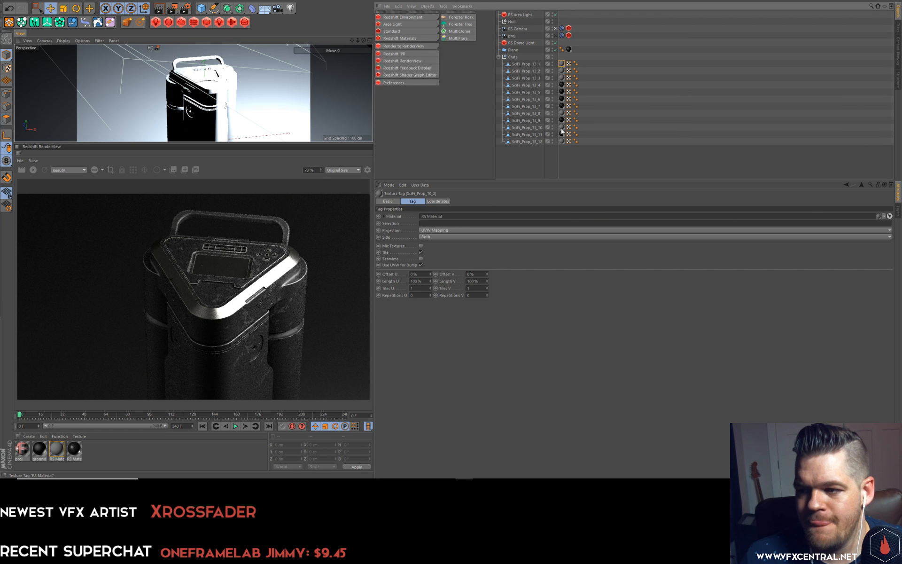
{"action": "left_click", "coordinate": [561, 141], "text": "shift"}
{"action": "key", "text": "Delete"}
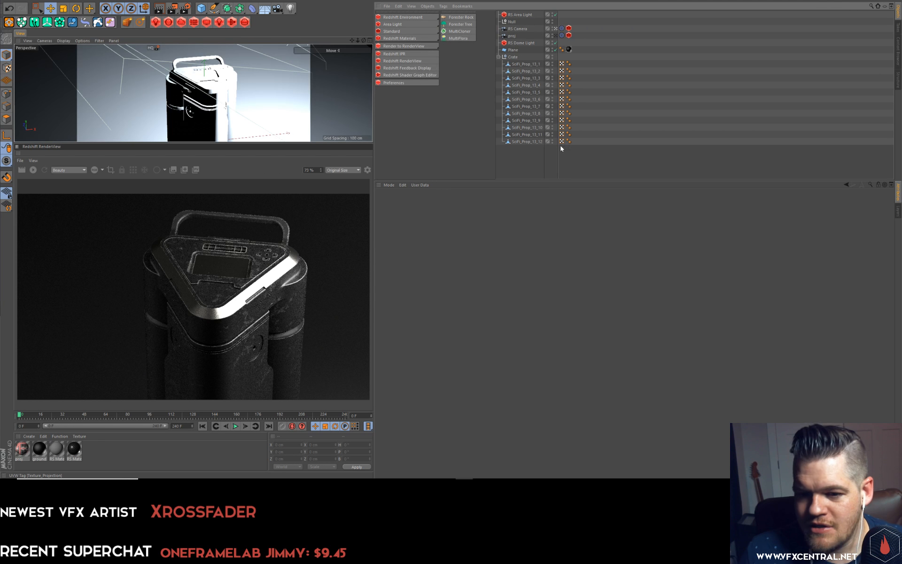
Delete the two old RS Material materials, keeping the other two materials in the scene.
{"action": "left_click", "coordinate": [92, 455]}
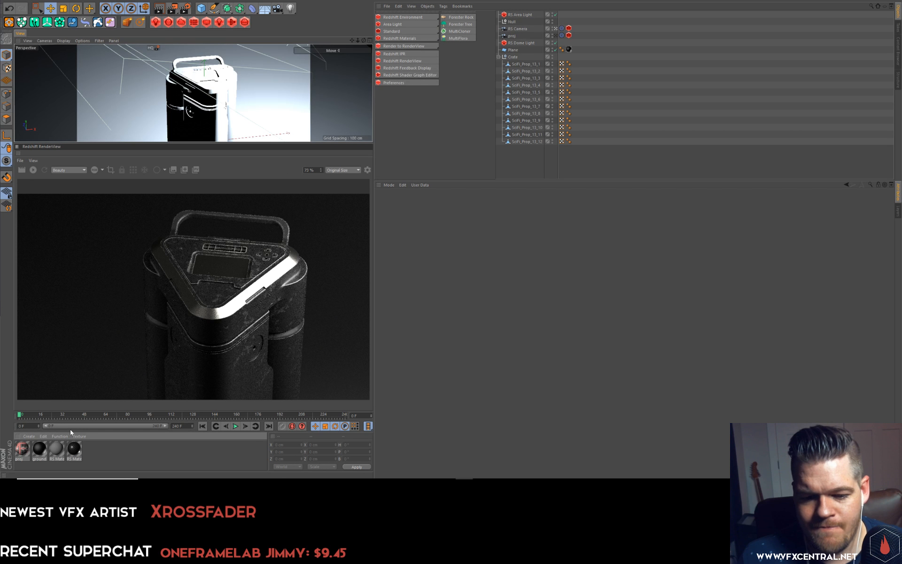
{"action": "left_click", "coordinate": [73, 450]}
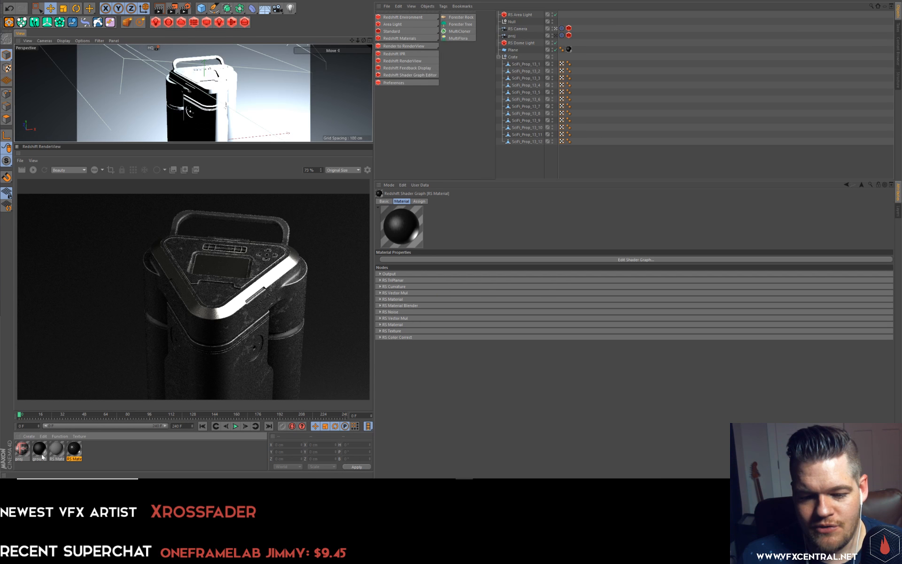
{"action": "left_click", "coordinate": [63, 453], "text": "shift"}
{"action": "key", "text": "Delete"}
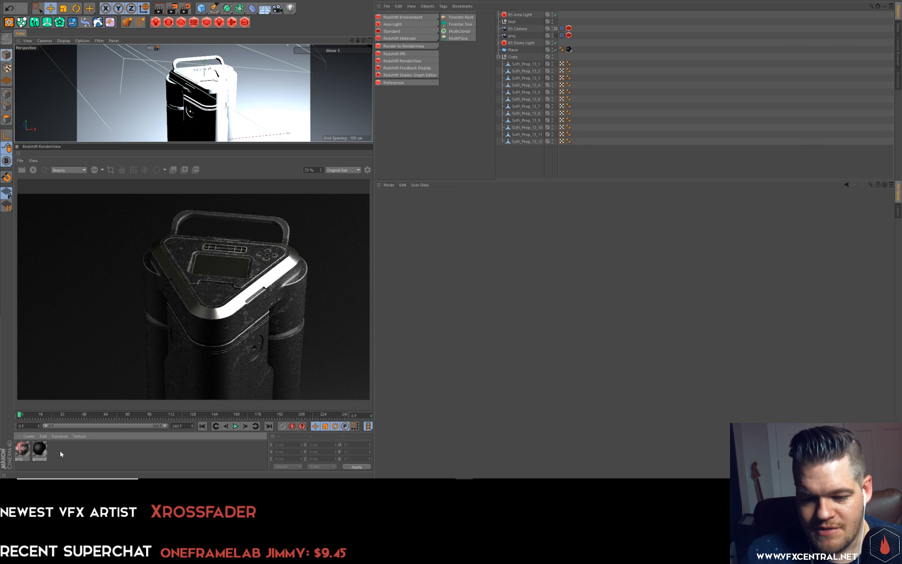
Start the live Redshift render and view the untextured crate from a new angle.
{"action": "left_click", "coordinate": [34, 170]}
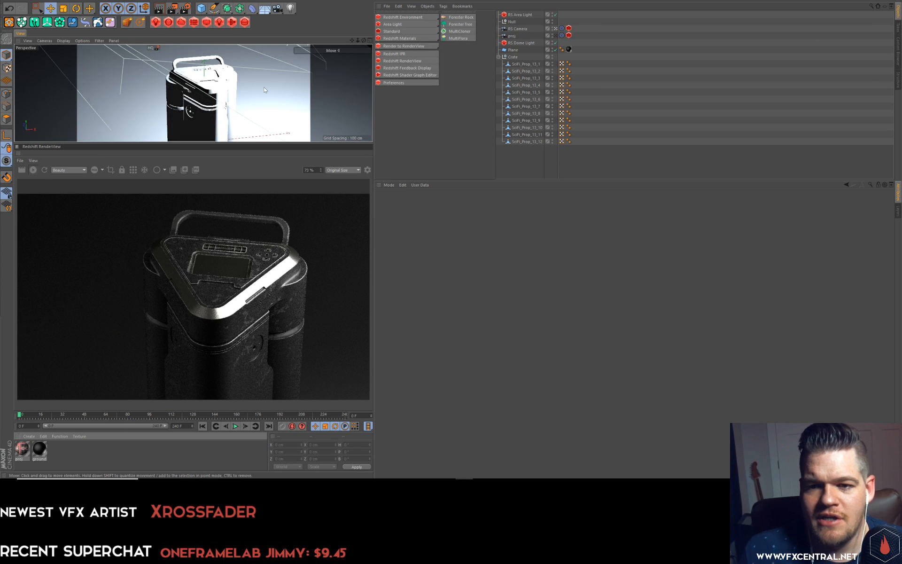
{"action": "left_click_drag", "start_coordinate": [264, 89], "coordinate": [209, 97], "text": "alt"}
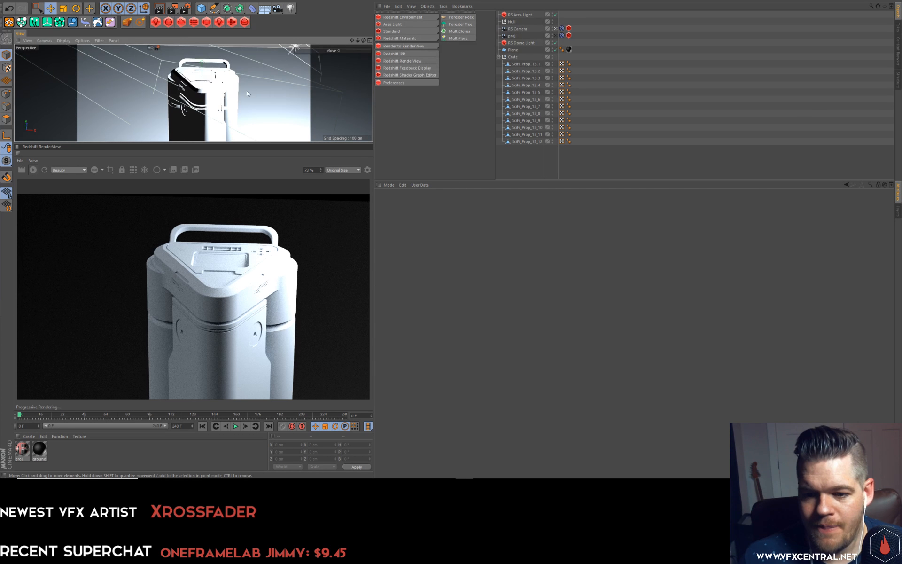
{"action": "left_click_drag", "start_coordinate": [219, 93], "coordinate": [200, 95], "text": "alt"}
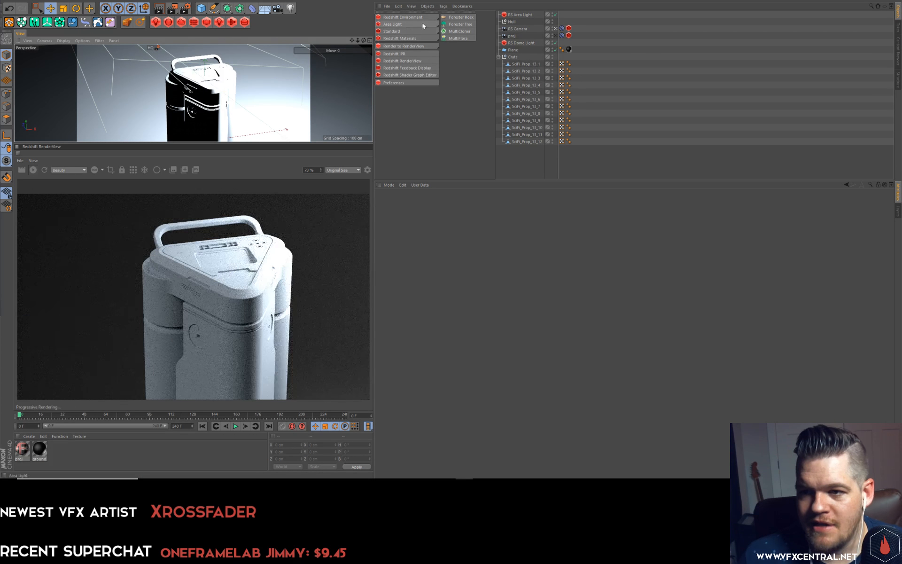
Create a new standard Redshift material and apply it to the Crate group.
{"action": "left_click", "coordinate": [420, 39]}
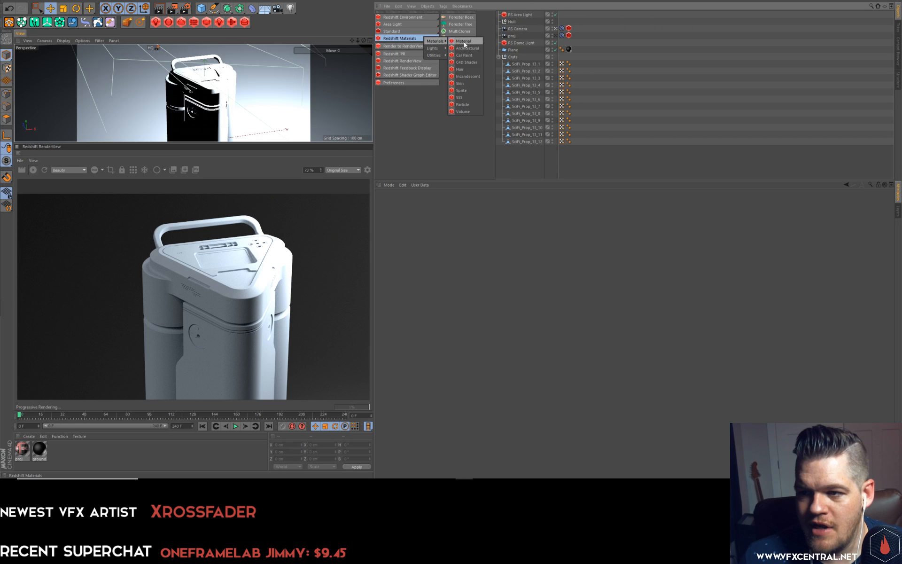
{"action": "left_click", "coordinate": [463, 42]}
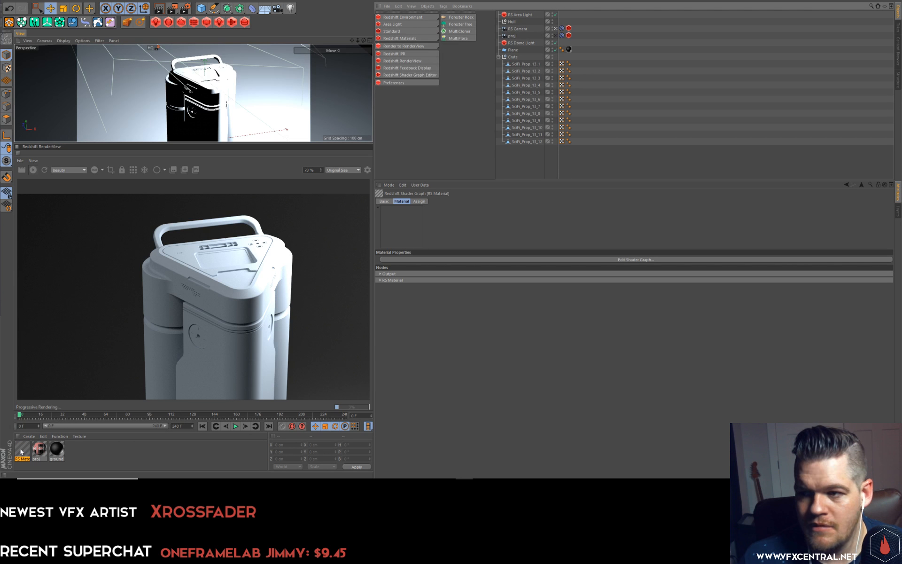
{"action": "left_click_drag", "start_coordinate": [21, 452], "coordinate": [512, 58]}
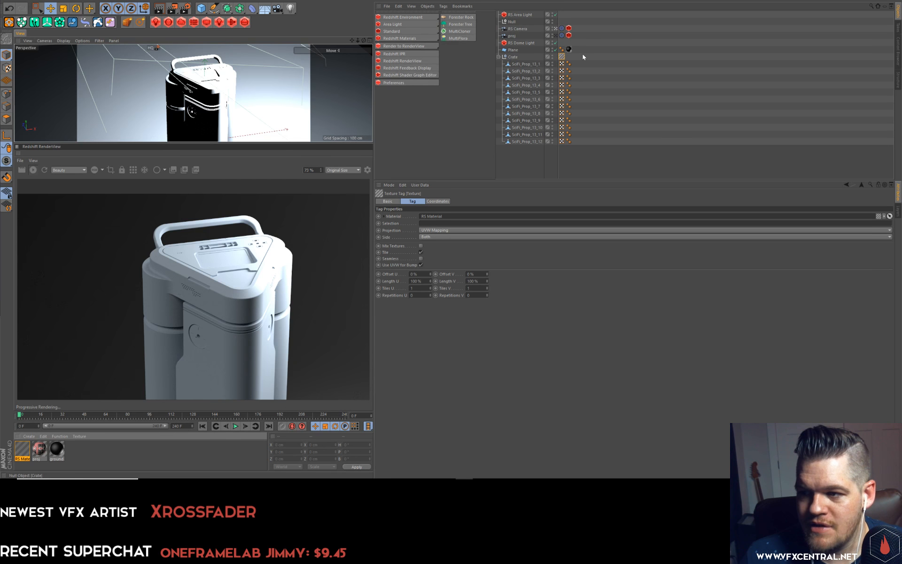
Open the new Redshift material for editing and rename it to main.
{"action": "double_click", "coordinate": [22, 449]}
{"action": "left_click_drag", "start_coordinate": [191, 33], "coordinate": [248, 41]}
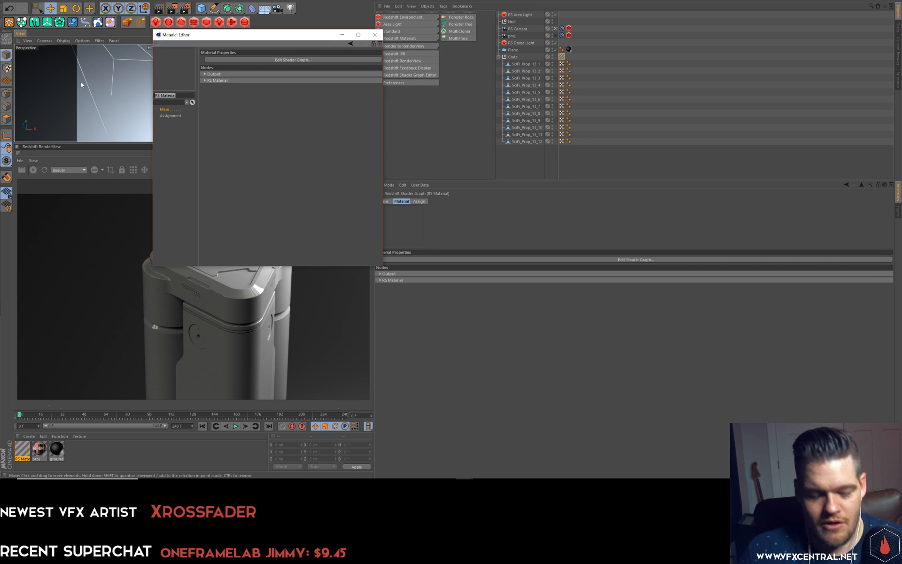
{"action": "type", "text": "main"}
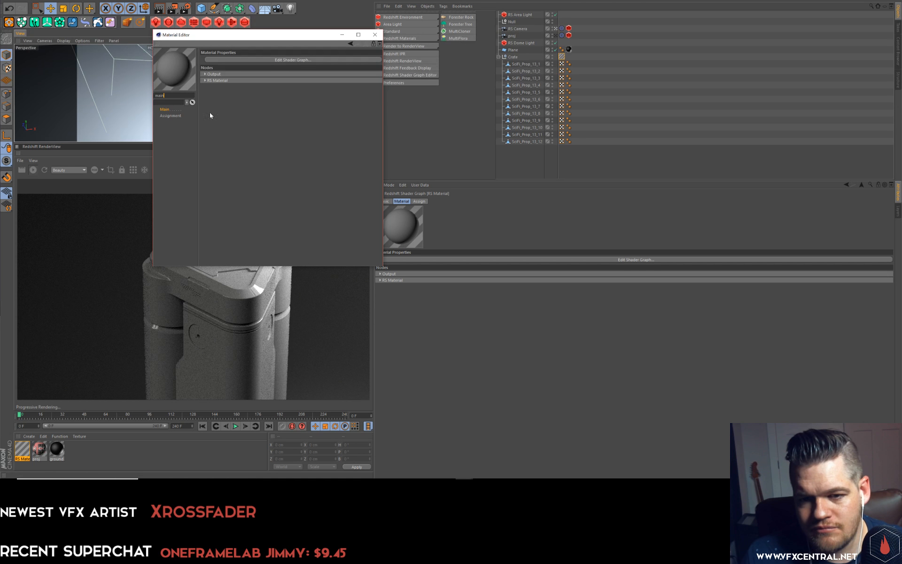
{"action": "key", "text": "Return"}
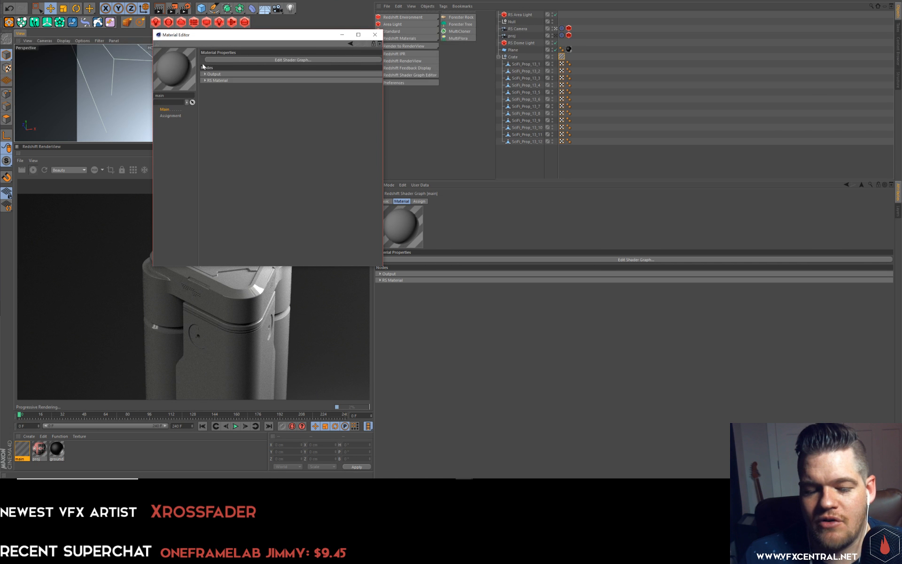
{"action": "left_click", "coordinate": [30, 436]}
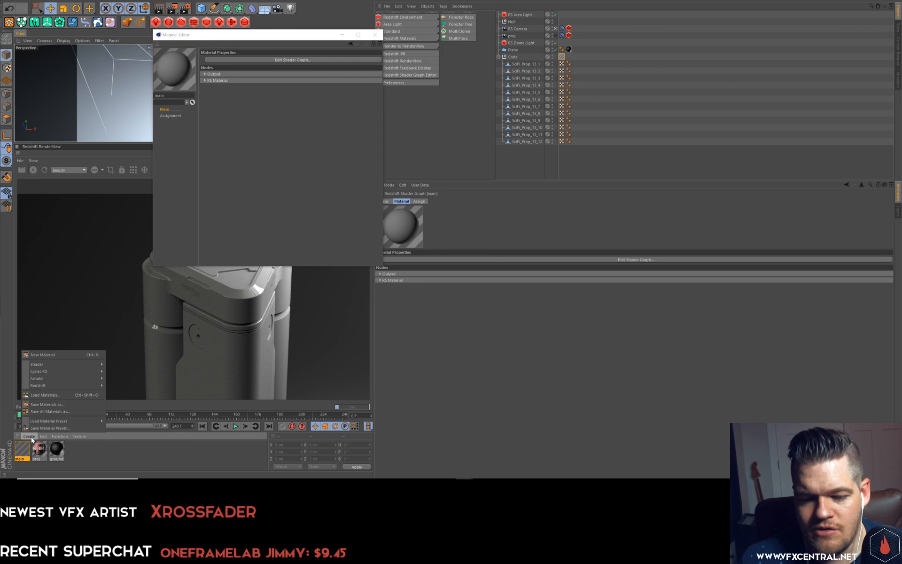
{"action": "left_click", "coordinate": [23, 447]}
{"action": "right_click", "coordinate": [21, 448]}
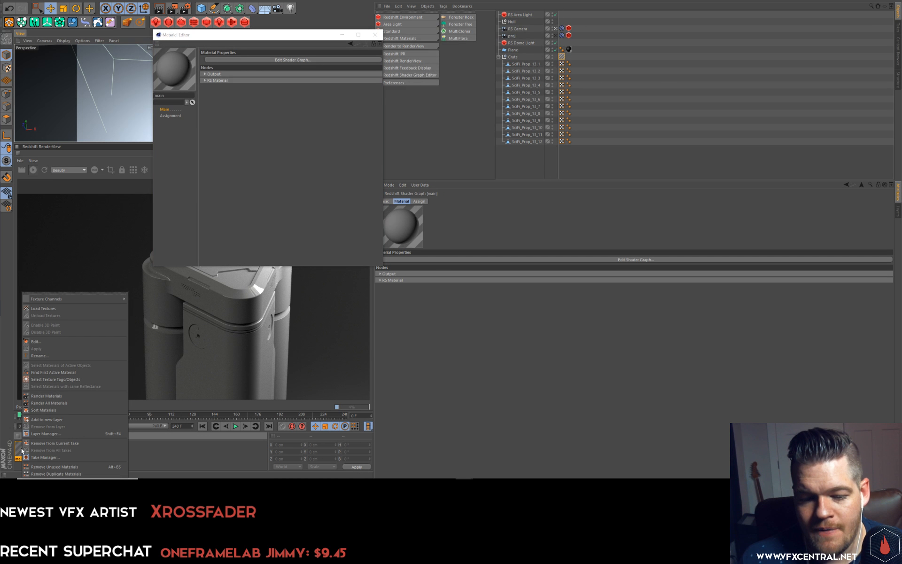
{"action": "left_click", "coordinate": [18, 449]}
{"action": "left_click", "coordinate": [167, 116]}
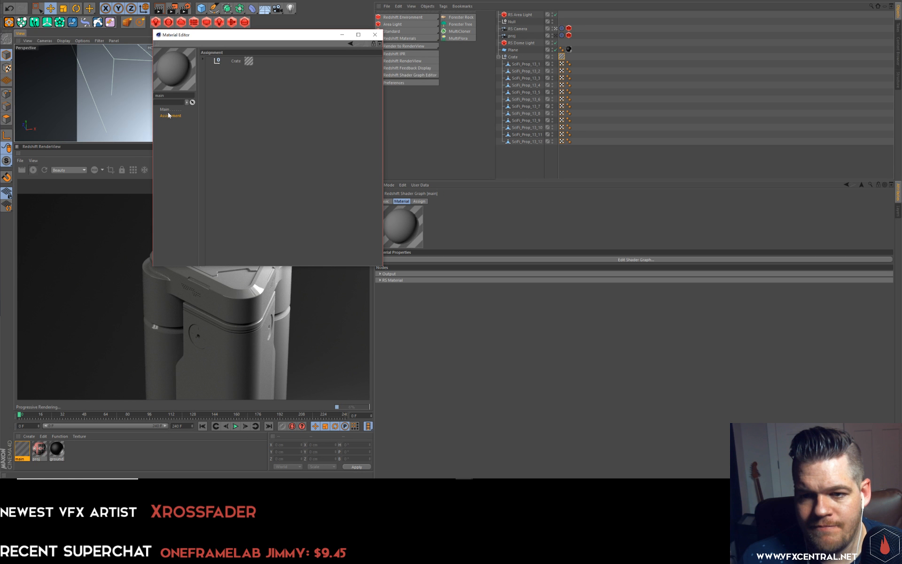
{"action": "left_click", "coordinate": [165, 110]}
{"action": "right_click", "coordinate": [175, 111]}
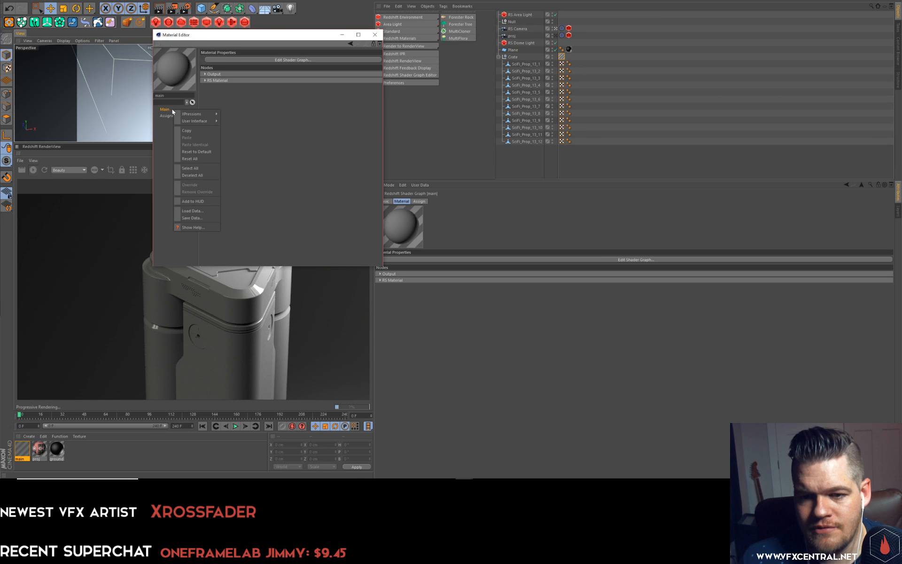
{"action": "left_click", "coordinate": [168, 112]}
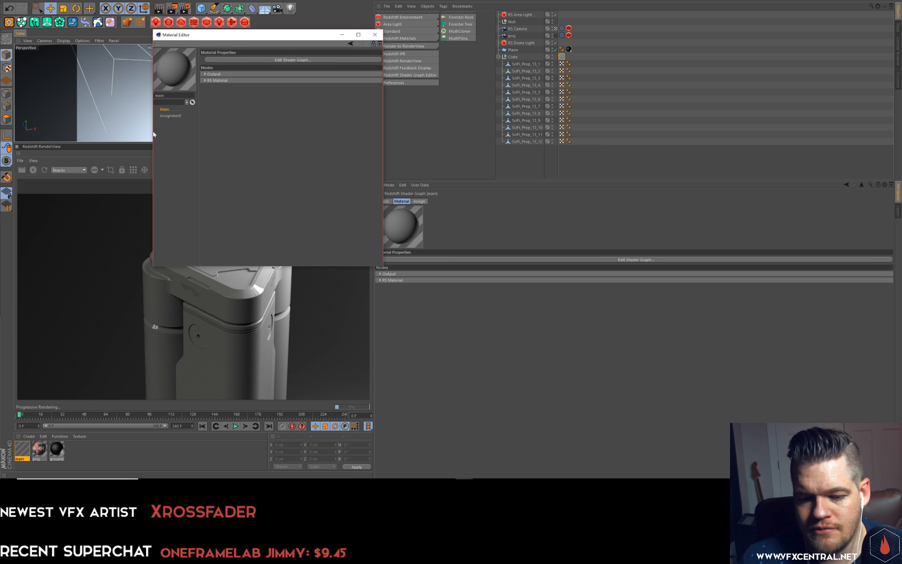
{"action": "right_click", "coordinate": [20, 448]}
{"action": "mouse_move", "coordinate": [58, 295]}
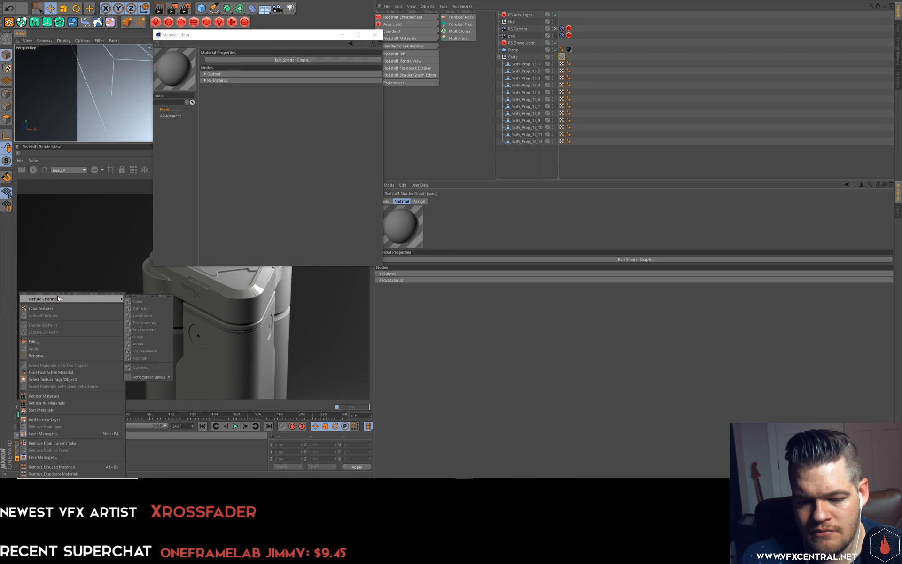
{"action": "left_click", "coordinate": [147, 437]}
{"action": "left_click", "coordinate": [31, 437]}
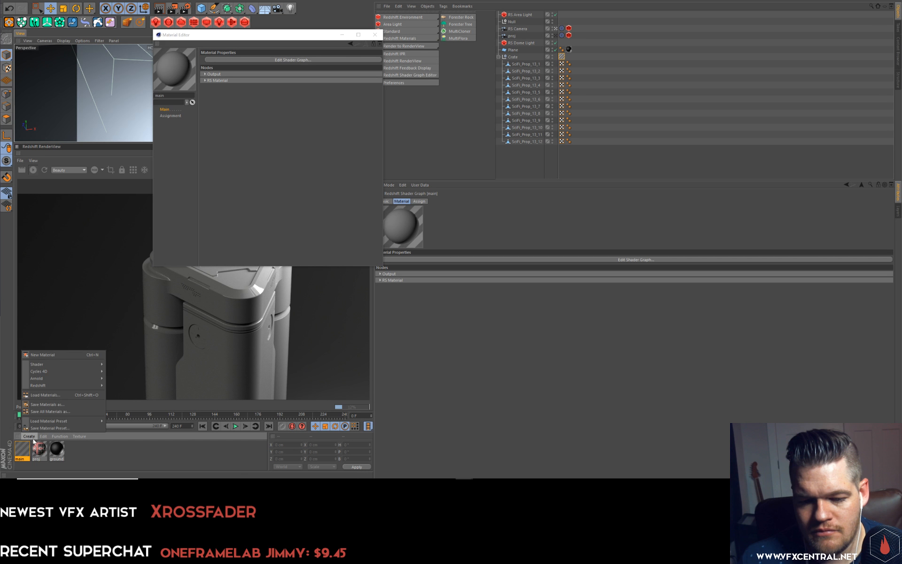
{"action": "mouse_move", "coordinate": [42, 438]}
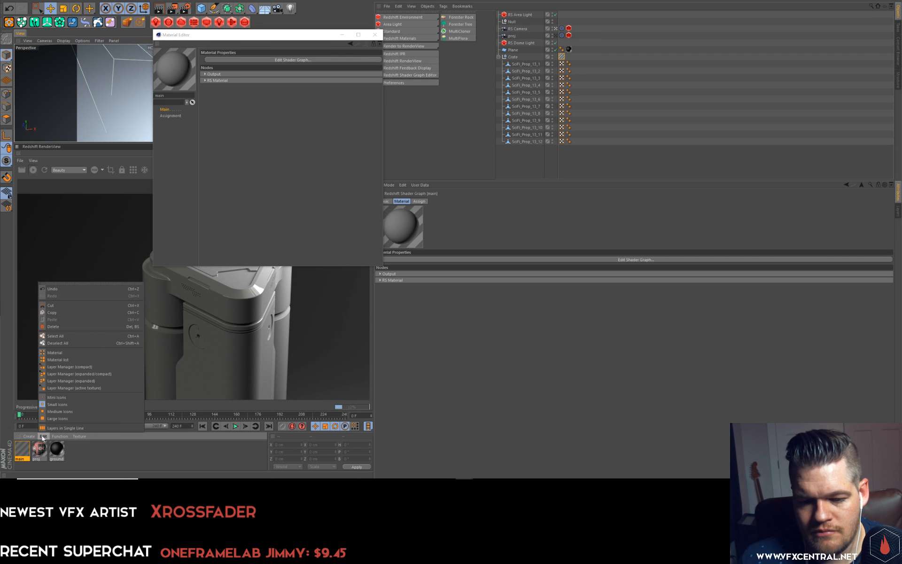
{"action": "mouse_move", "coordinate": [74, 436]}
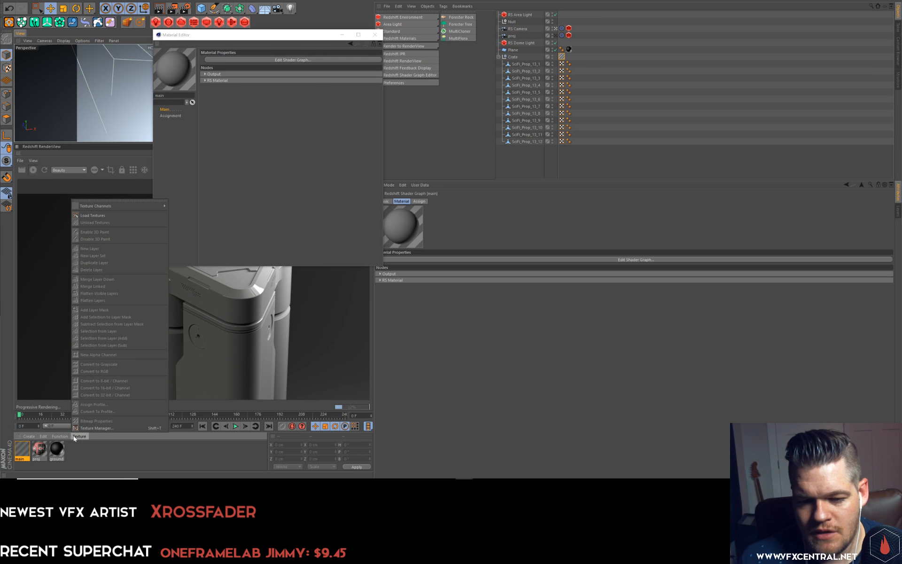
Open the Layer Manager, create a new layer and assign the main material to it.
{"action": "right_click", "coordinate": [26, 451]}
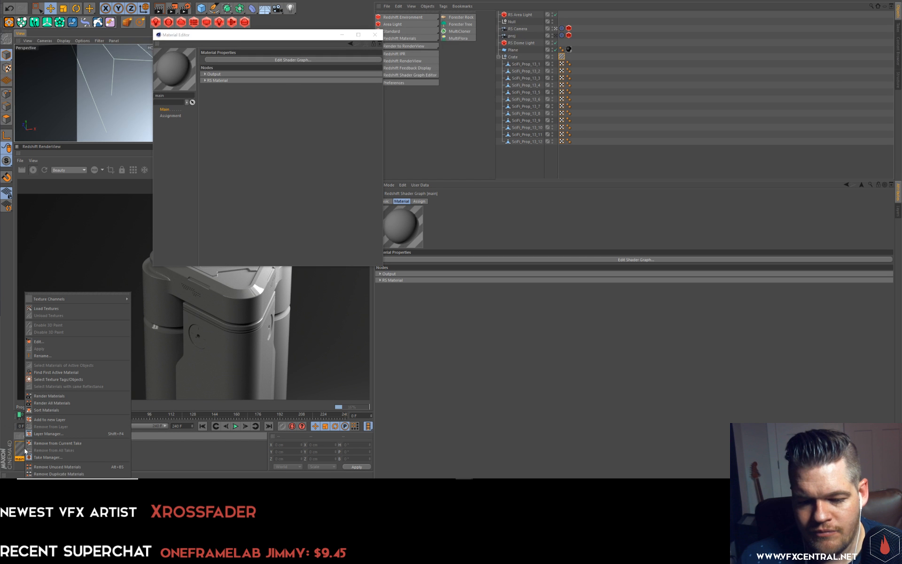
{"action": "left_click", "coordinate": [49, 434]}
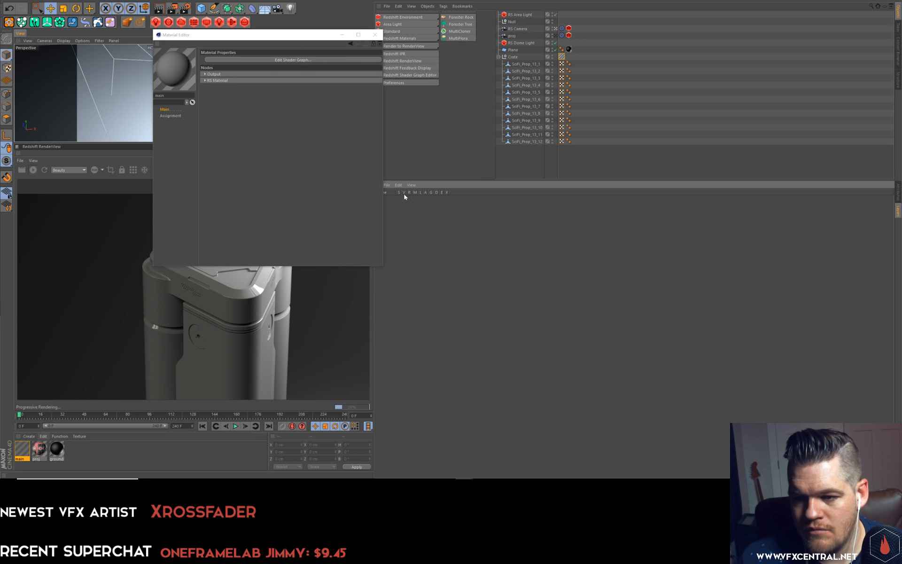
{"action": "left_click_drag", "start_coordinate": [272, 35], "coordinate": [155, 30]}
{"action": "left_click", "coordinate": [387, 185]}
{"action": "left_click", "coordinate": [400, 195]}
{"action": "left_click_drag", "start_coordinate": [26, 452], "coordinate": [397, 202]}
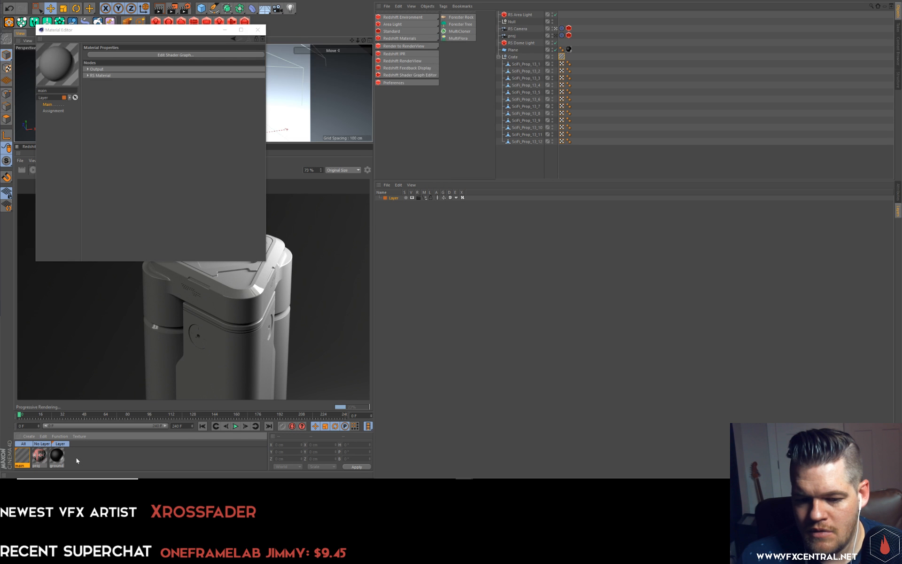
View the materials filtered by the new layer, then those filtered by No Layer.
{"action": "left_click", "coordinate": [61, 445]}
{"action": "left_click", "coordinate": [23, 455]}
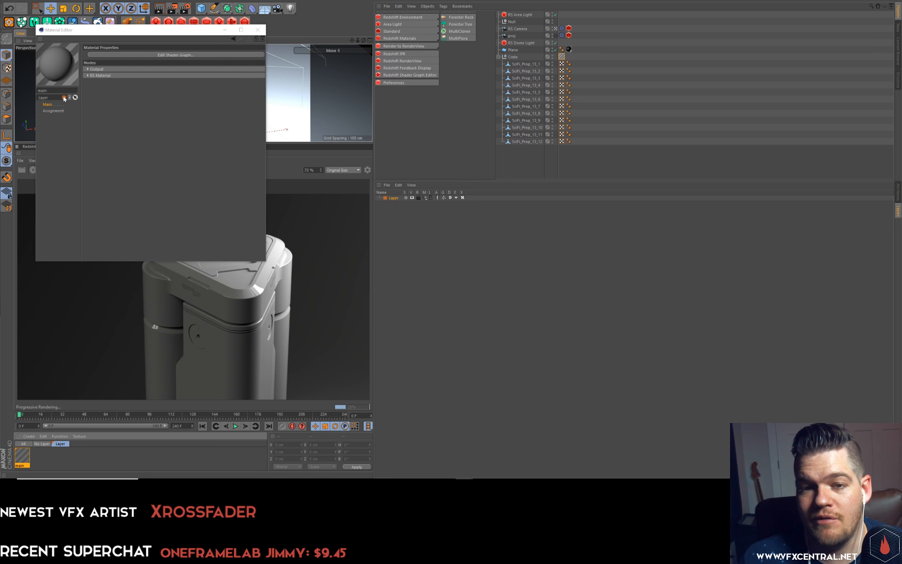
{"action": "left_click", "coordinate": [396, 199]}
{"action": "left_click", "coordinate": [24, 444]}
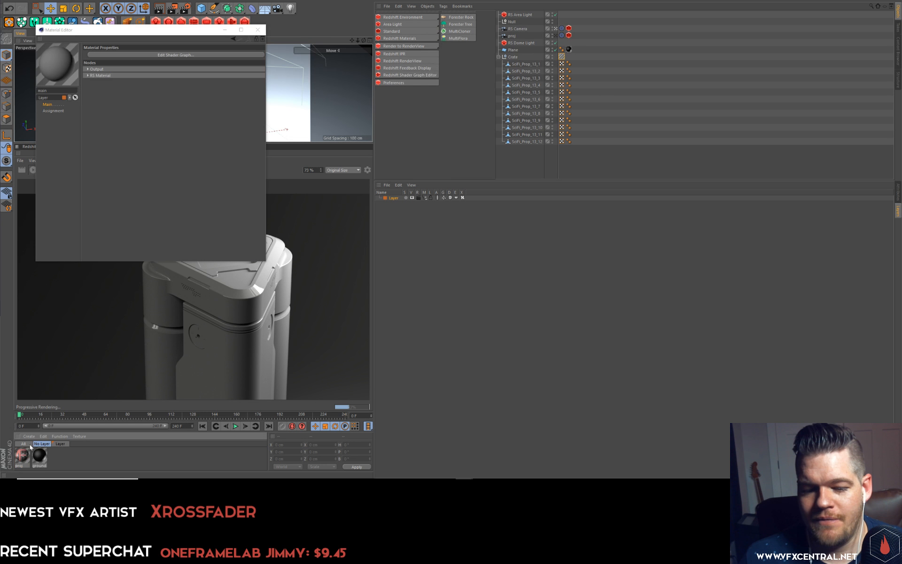
{"action": "left_click", "coordinate": [34, 445]}
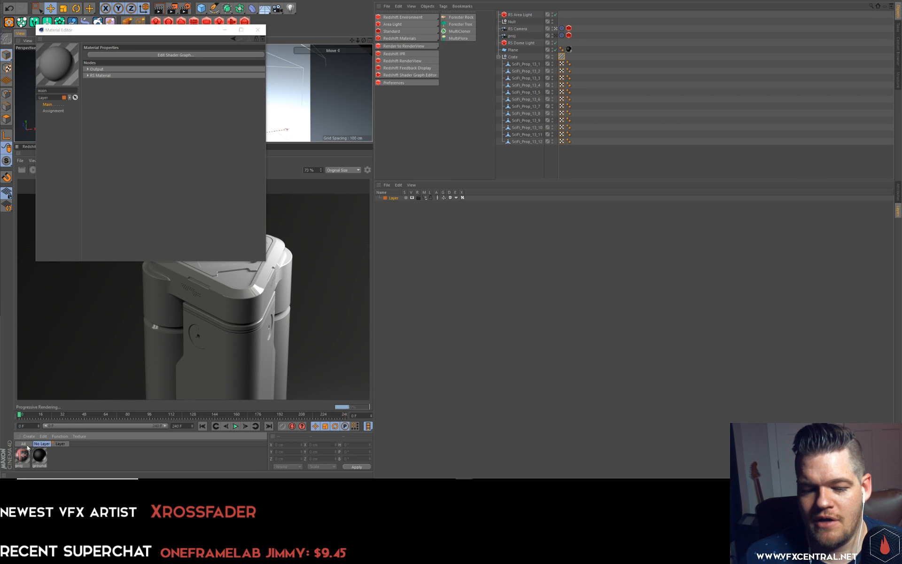
{"action": "left_click", "coordinate": [39, 446]}
{"action": "left_click", "coordinate": [41, 446]}
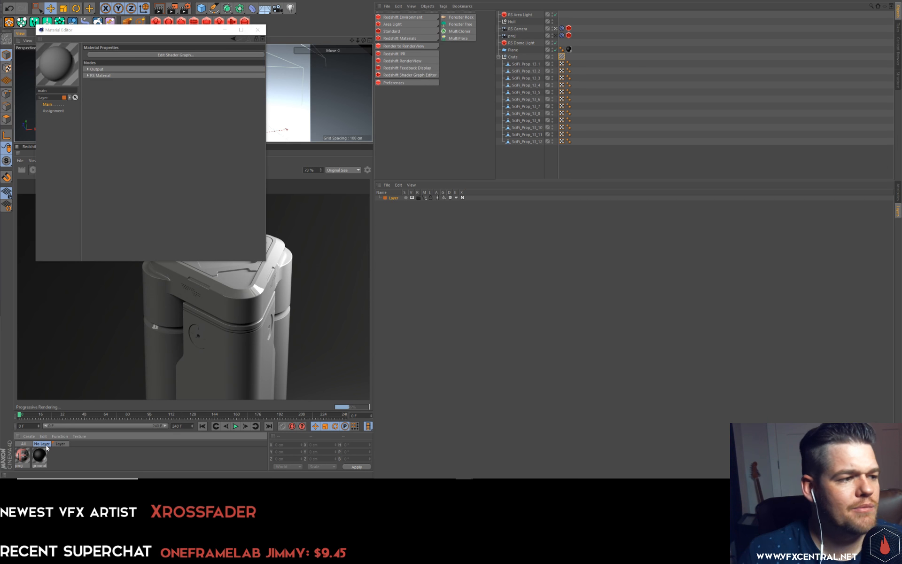
Rename the new layer to metal boxes and filter the materials by that layer.
{"action": "left_click", "coordinate": [61, 444]}
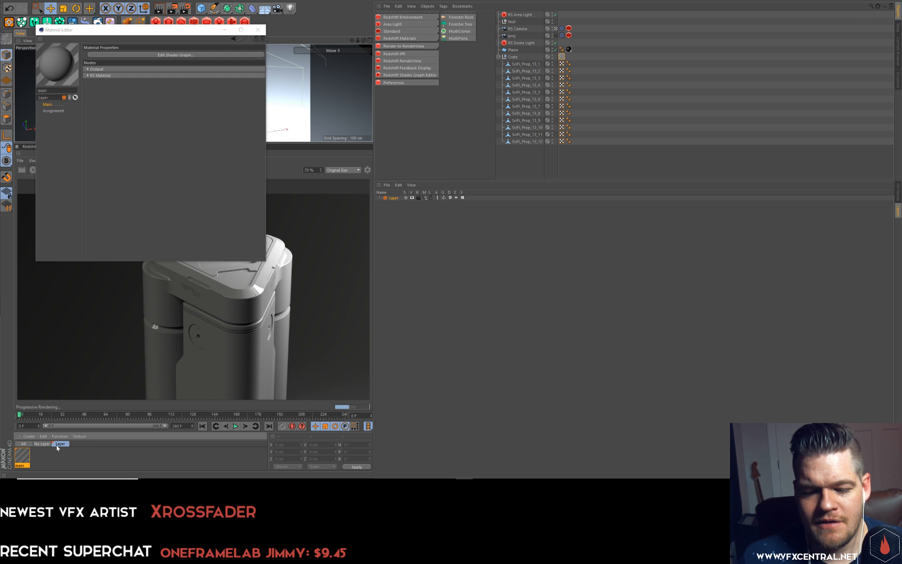
{"action": "double_click", "coordinate": [393, 198]}
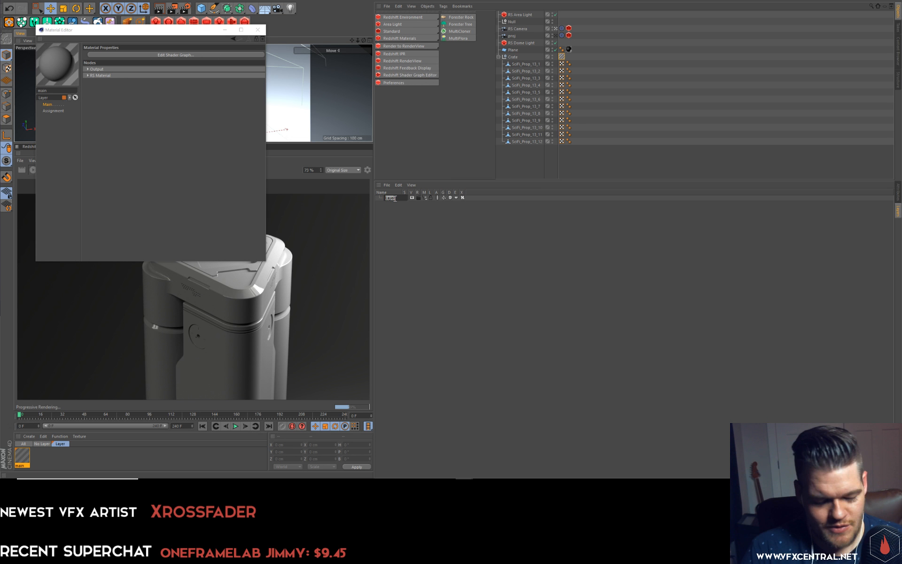
{"action": "type", "text": "bo"}
{"action": "key", "text": "BackSpace"}
{"action": "key", "text": "BackSpace"}
{"action": "type", "text": "metal boxes"}
{"action": "key", "text": "Return"}
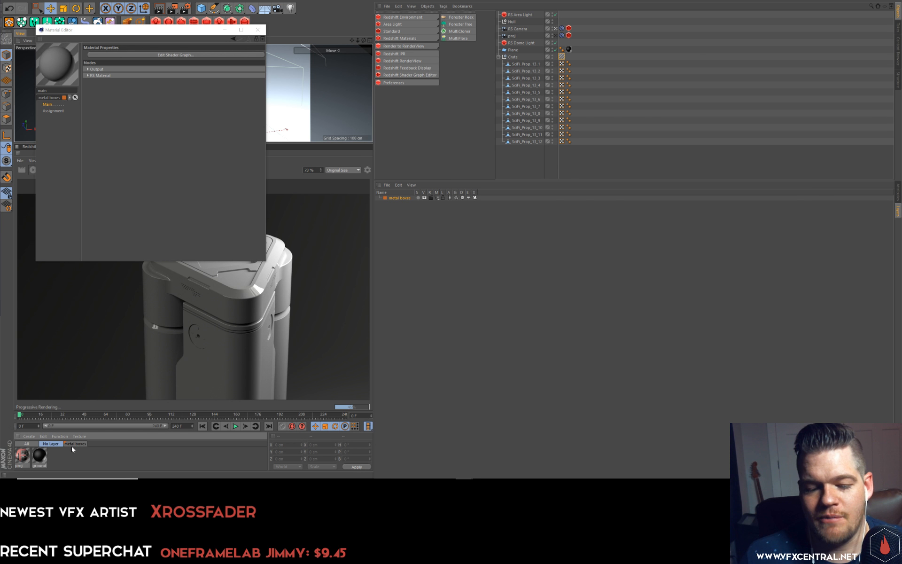
{"action": "left_click", "coordinate": [73, 447]}
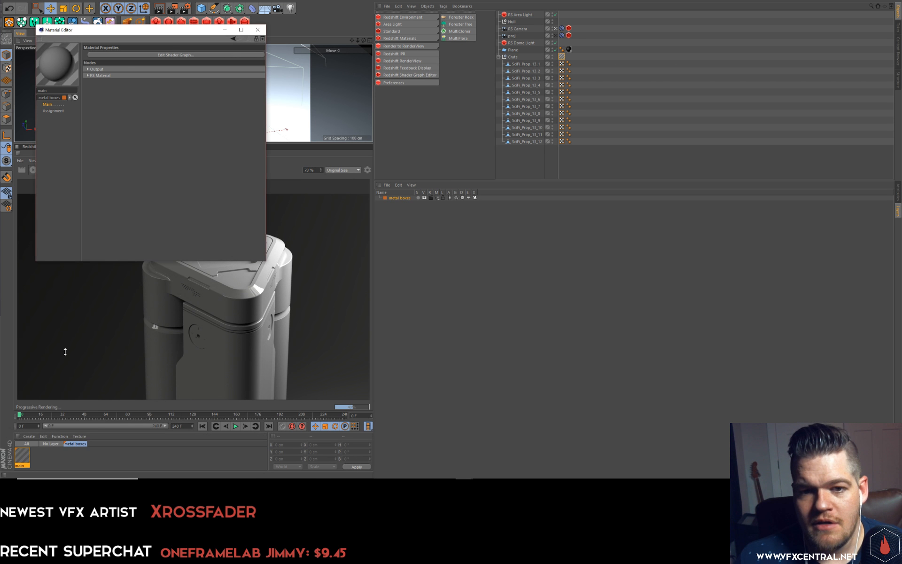
Open the main material's shader graph, close the Material Editor, and enlarge the graph window clear of the render view with all nodes framed.
{"action": "left_click", "coordinate": [126, 55]}
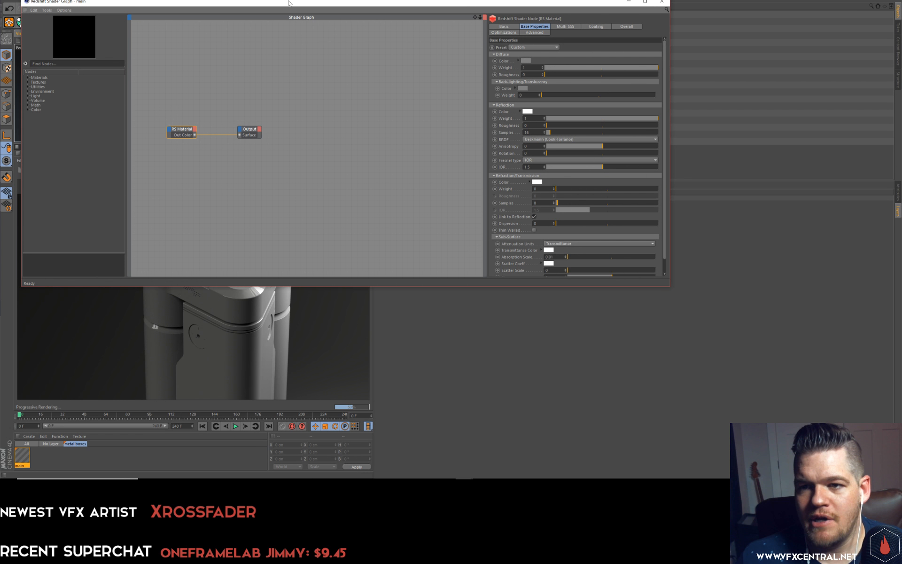
{"action": "left_click_drag", "start_coordinate": [290, 4], "coordinate": [387, 42]}
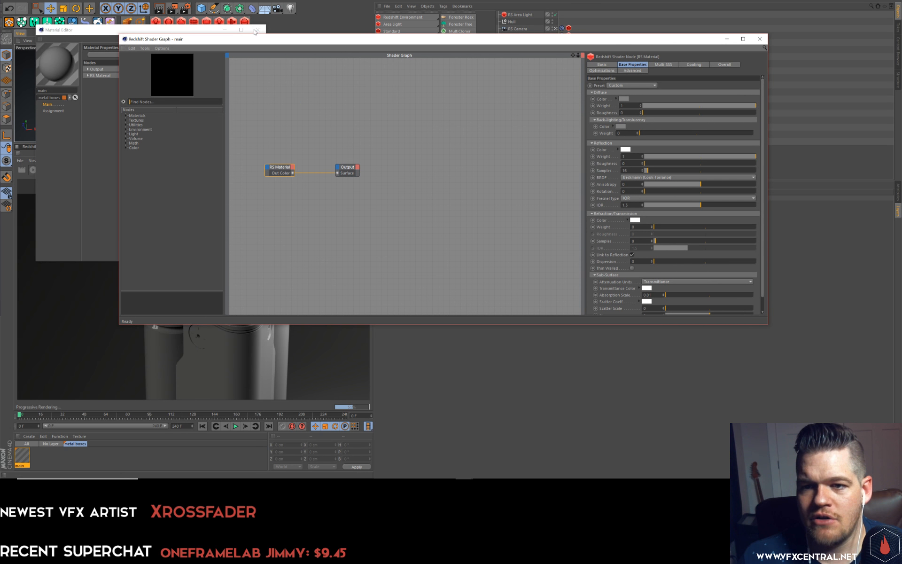
{"action": "left_click", "coordinate": [257, 30]}
{"action": "left_click_drag", "start_coordinate": [117, 68], "coordinate": [380, 74]}
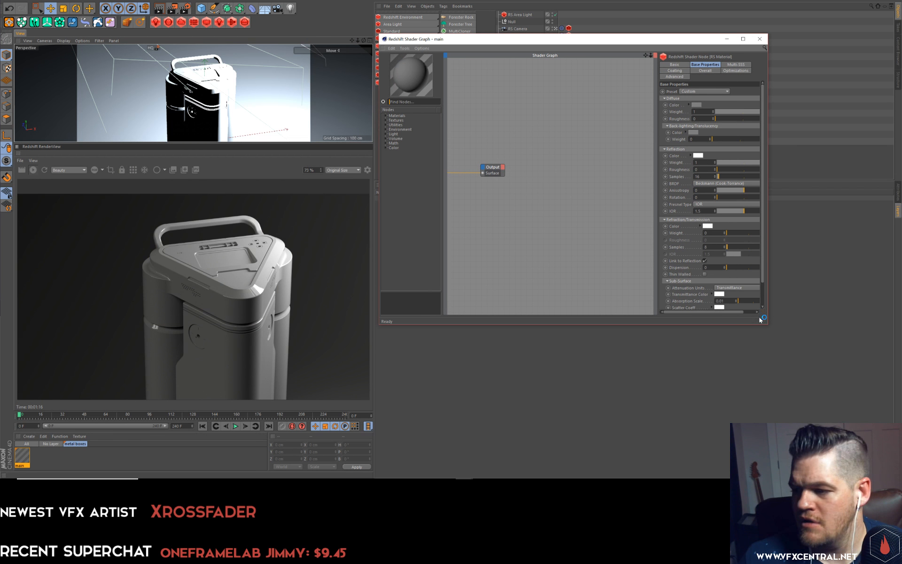
{"action": "left_click_drag", "start_coordinate": [769, 326], "coordinate": [867, 432]}
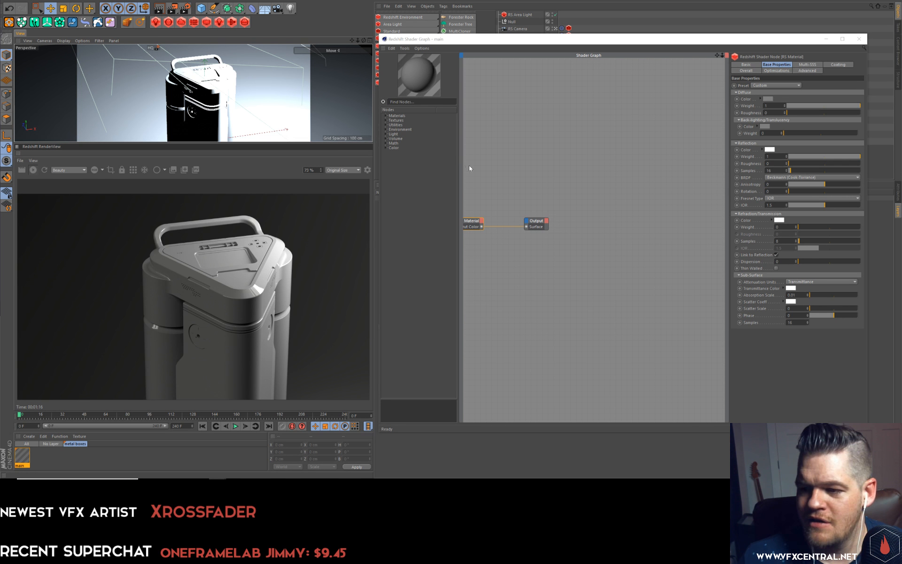
{"action": "key", "text": "h"}
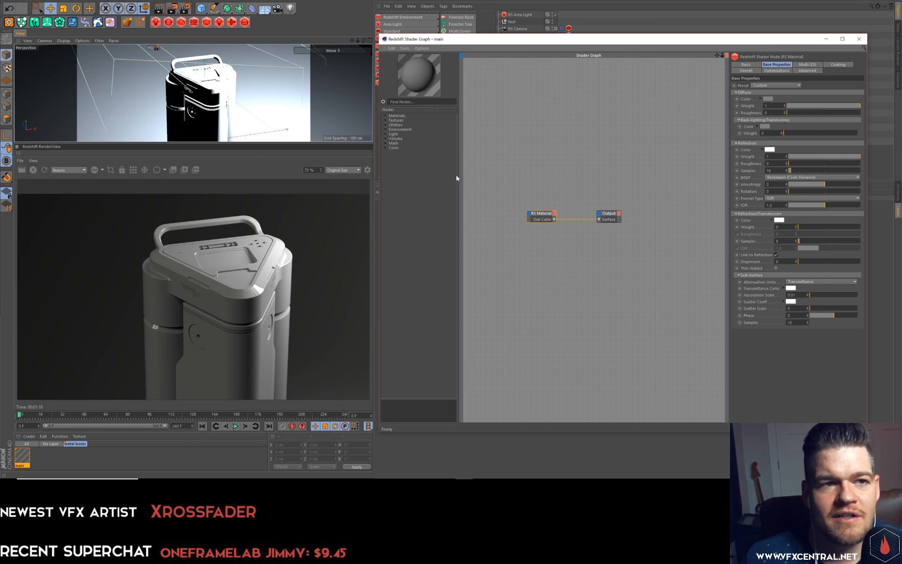
{"action": "left_click", "coordinate": [574, 255]}
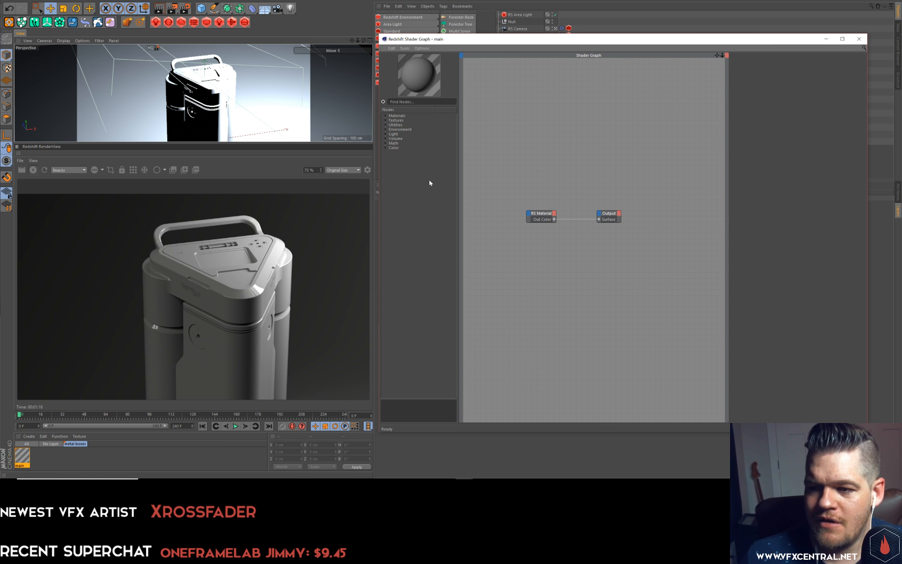
Add a TriPlanar utility node to the graph and connect its Out Color to the Output node's Surface.
{"action": "left_click", "coordinate": [385, 116]}
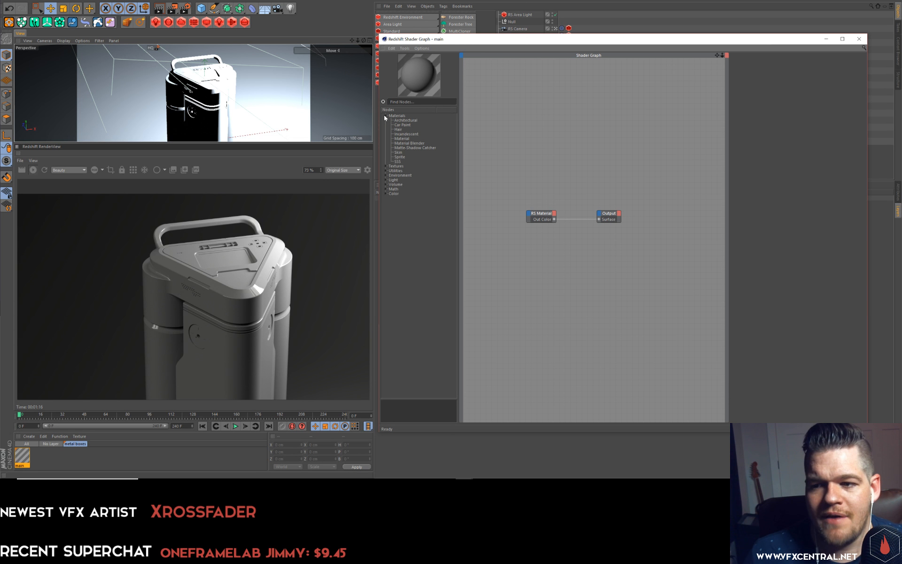
{"action": "left_click", "coordinate": [385, 115]}
{"action": "left_click", "coordinate": [386, 120]}
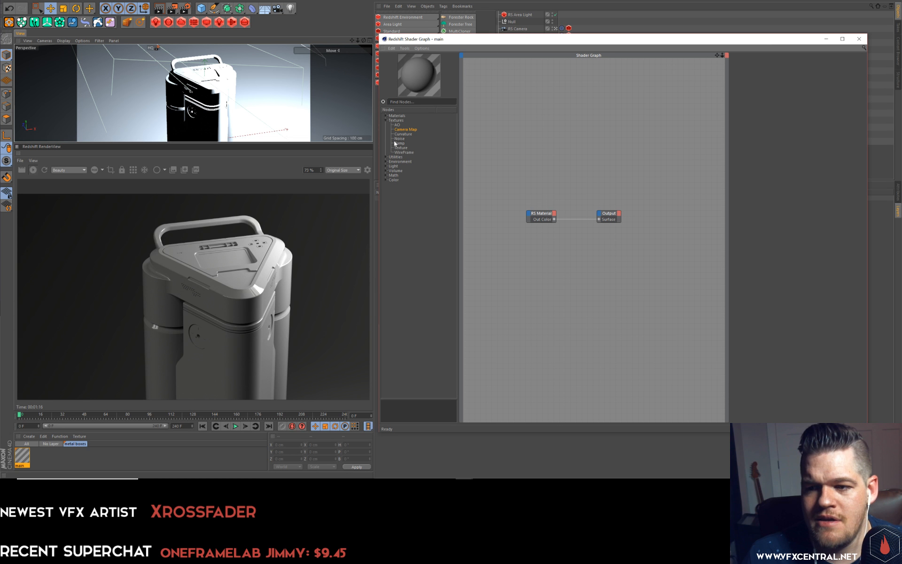
{"action": "left_click", "coordinate": [385, 156]}
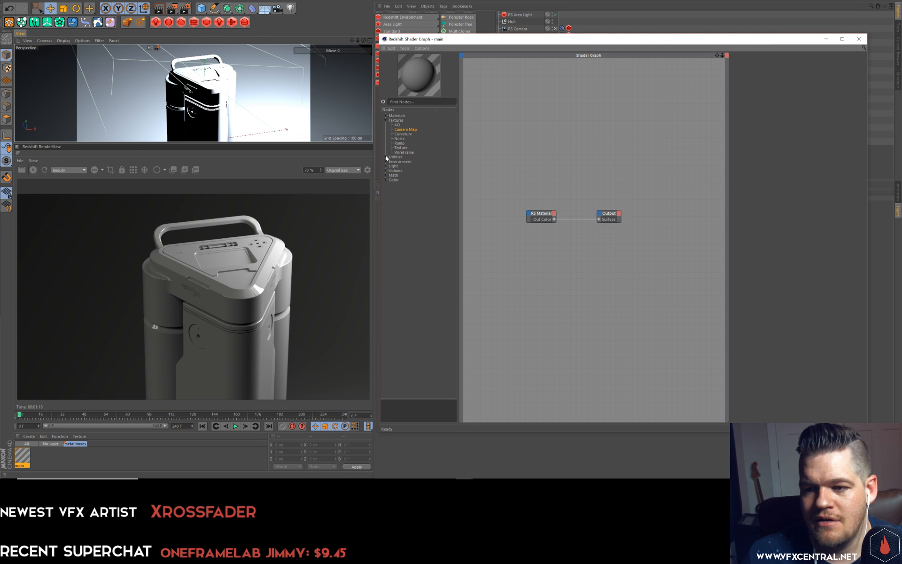
{"action": "left_click", "coordinate": [407, 262]}
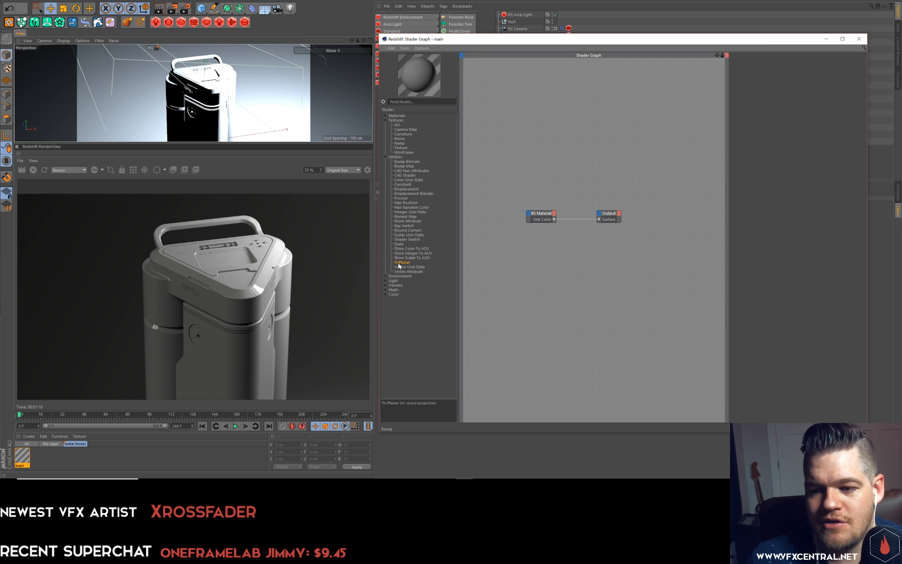
{"action": "left_click_drag", "start_coordinate": [399, 266], "coordinate": [536, 175]}
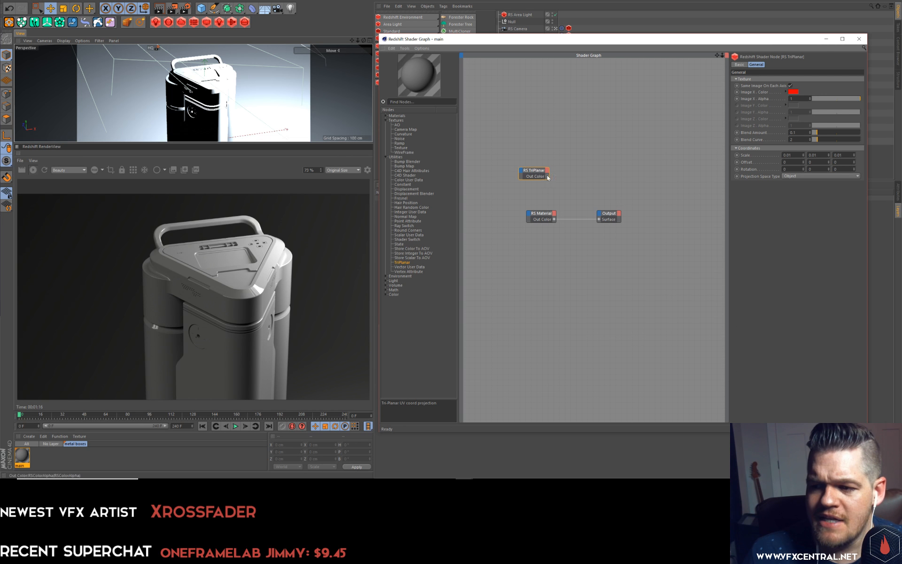
{"action": "left_click_drag", "start_coordinate": [542, 211], "coordinate": [527, 211]}
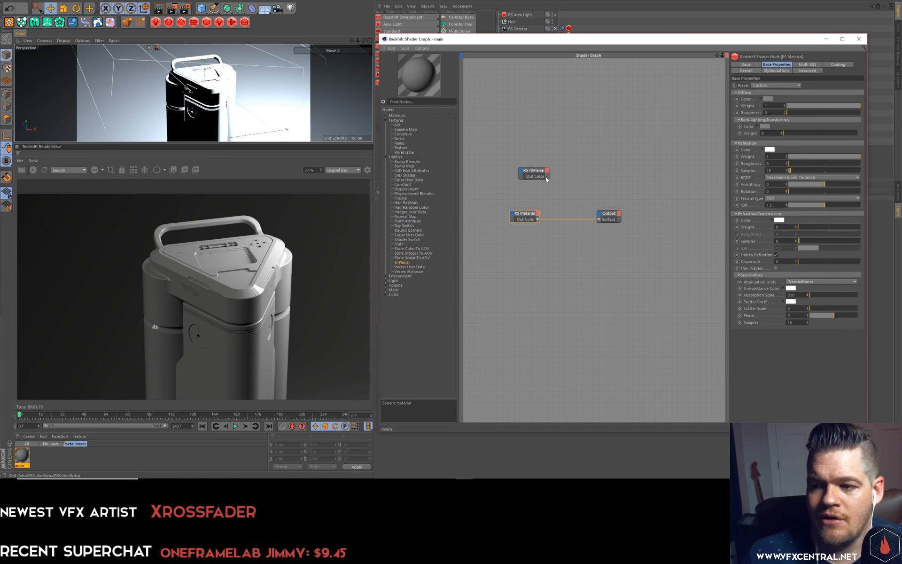
{"action": "left_click_drag", "start_coordinate": [598, 222], "coordinate": [600, 220]}
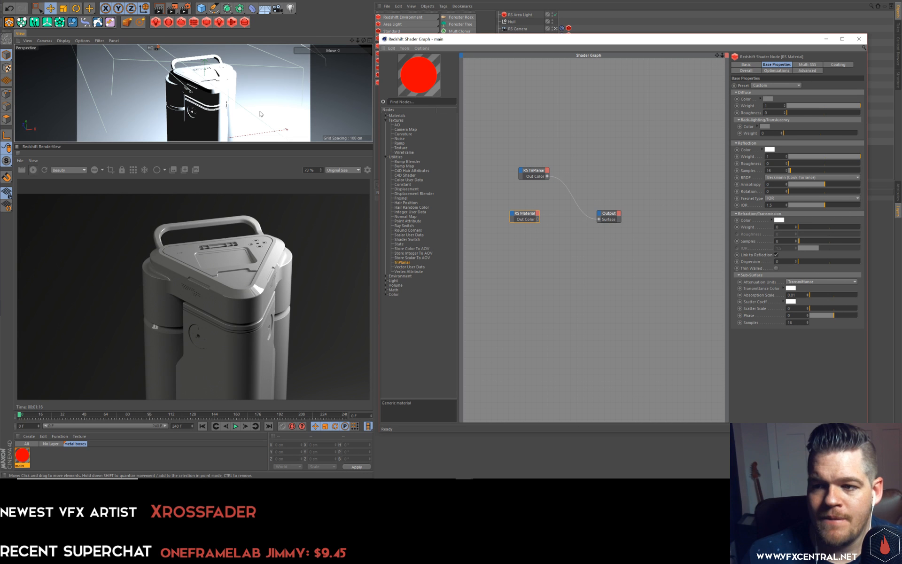
Start the progressive Redshift render to preview the TriPlanar shader on the crate.
{"action": "left_click_drag", "start_coordinate": [459, 39], "coordinate": [492, 176]}
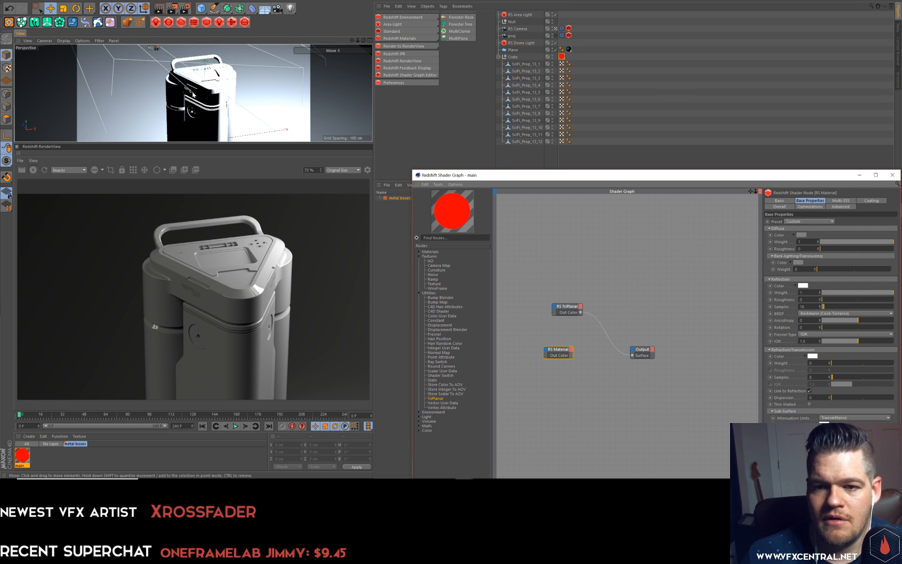
{"action": "left_click_drag", "start_coordinate": [216, 74], "coordinate": [205, 62], "text": "alt"}
{"action": "left_click", "coordinate": [34, 170]}
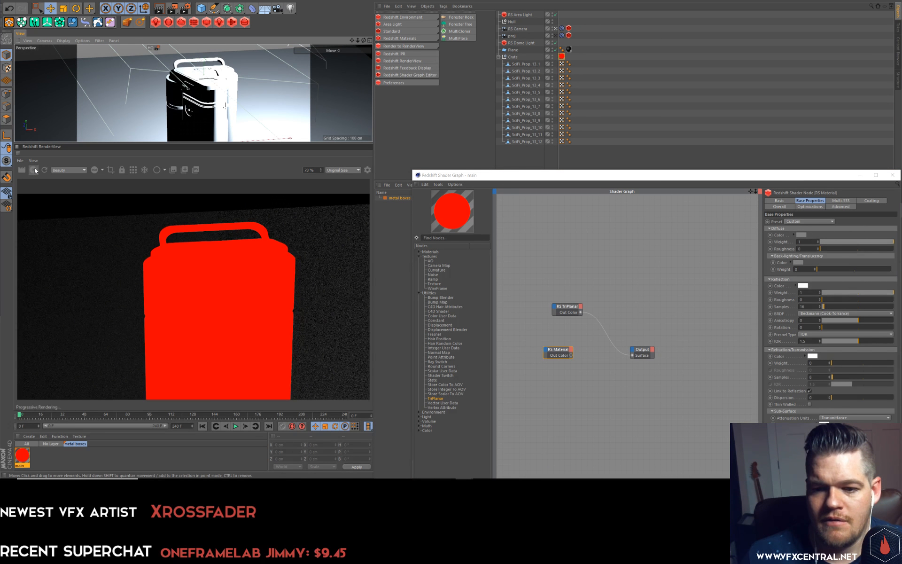
{"action": "left_click_drag", "start_coordinate": [200, 96], "coordinate": [213, 123], "text": "alt"}
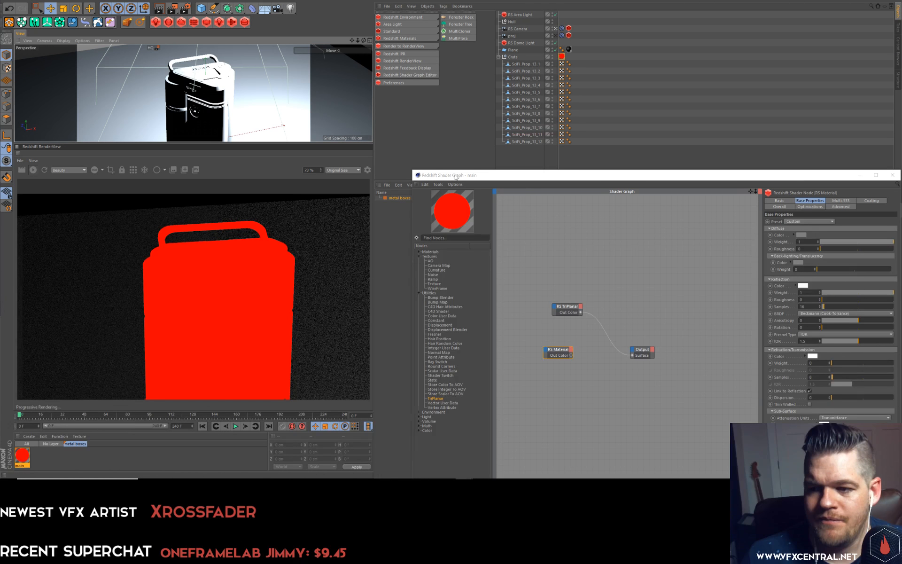
{"action": "left_click_drag", "start_coordinate": [455, 176], "coordinate": [389, 99]}
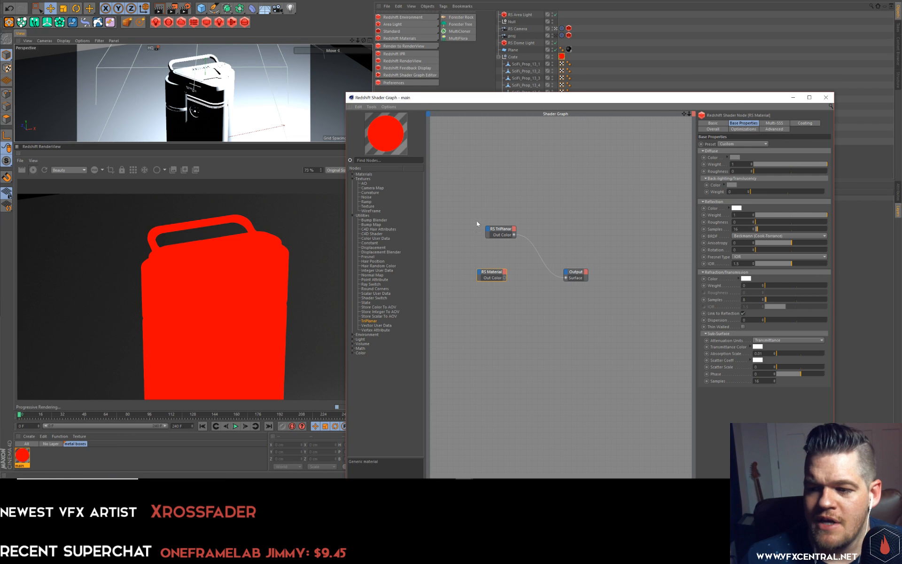
Add a Curvature texture node, connect it to the Output node's Surface, and move the TriPlanar node aside.
{"action": "left_click", "coordinate": [502, 231]}
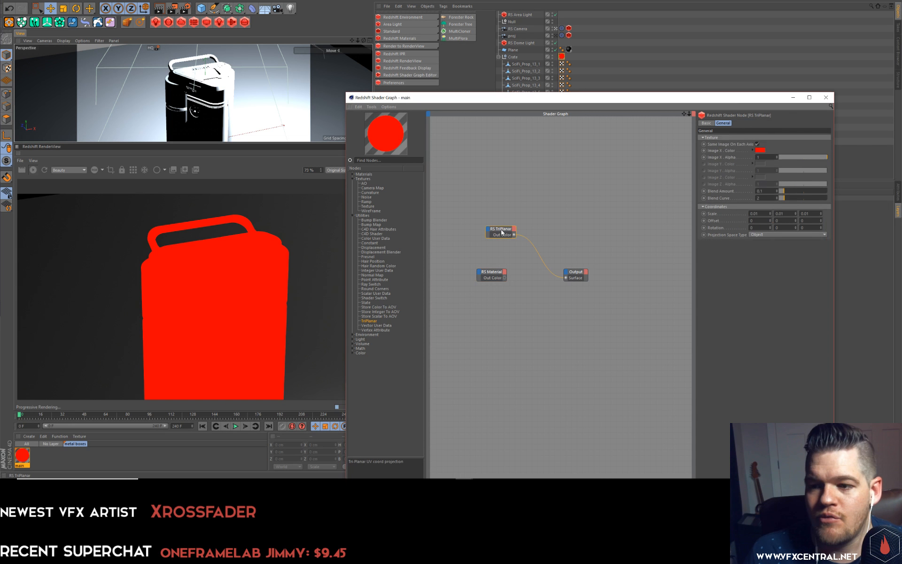
{"action": "left_click_drag", "start_coordinate": [371, 193], "coordinate": [493, 205]}
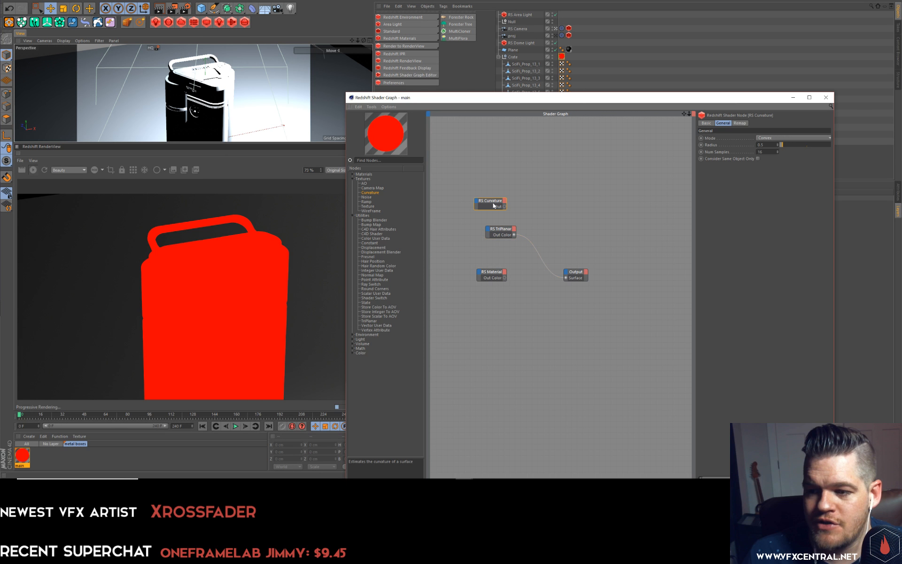
{"action": "left_click_drag", "start_coordinate": [566, 278], "coordinate": [566, 277]}
{"action": "left_click_drag", "start_coordinate": [502, 231], "coordinate": [481, 238]}
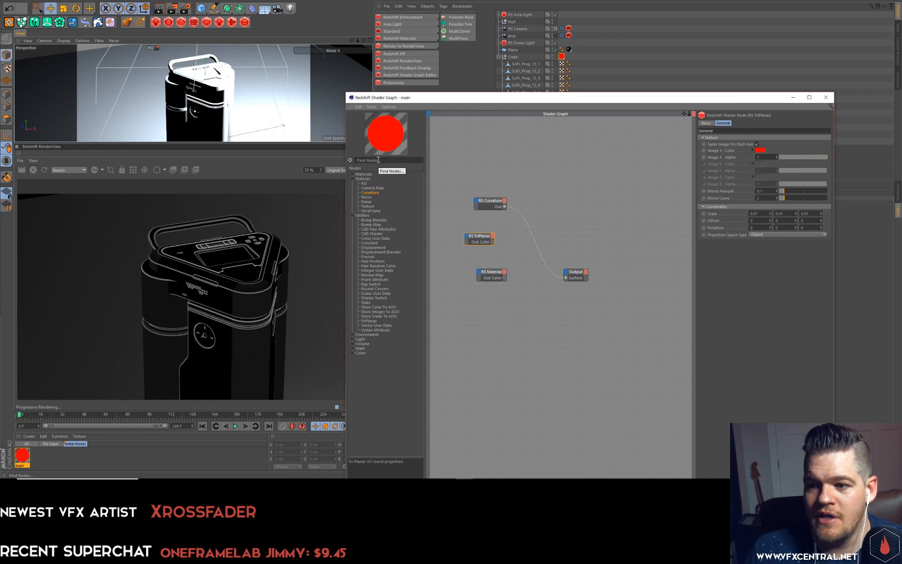
Increase the Curvature node's radius to about 2.
{"action": "left_click", "coordinate": [494, 202]}
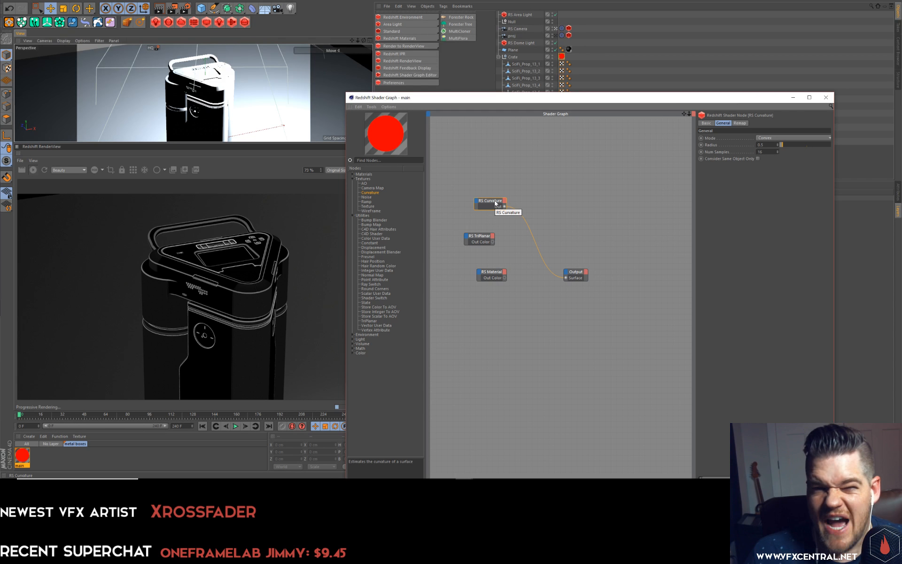
{"action": "left_click", "coordinate": [793, 145]}
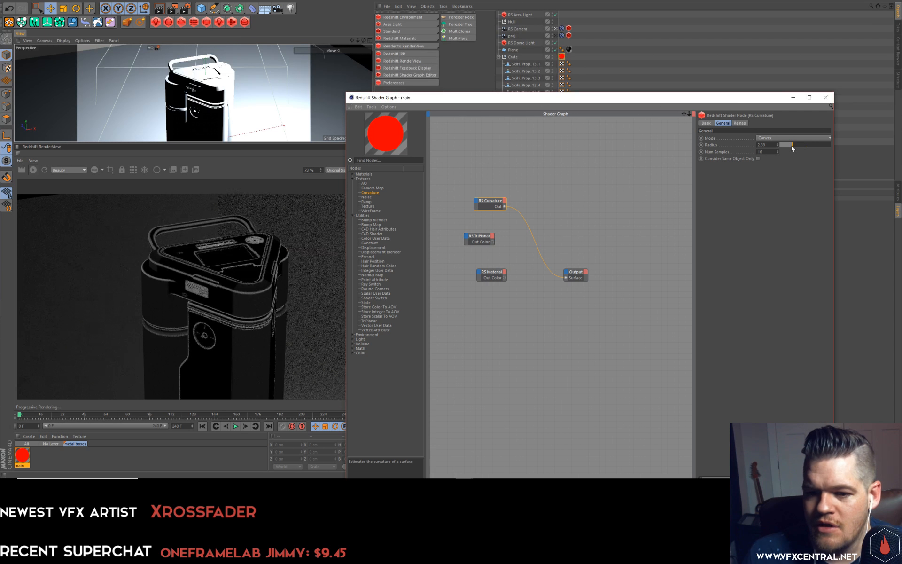
{"action": "left_click_drag", "start_coordinate": [788, 146], "coordinate": [796, 148]}
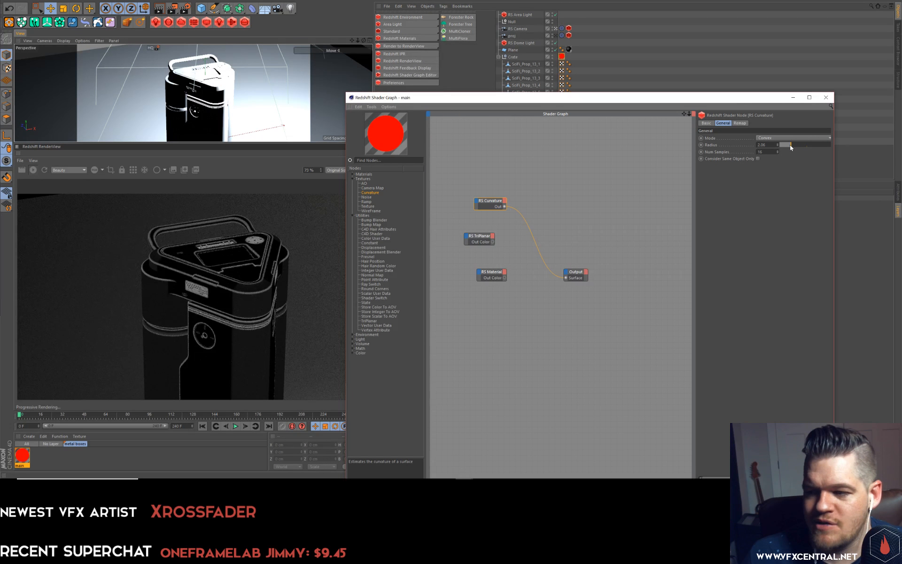
Switch the Curvature node's mode to Concave for comparison and return it to Convex.
{"action": "left_click", "coordinate": [765, 138]}
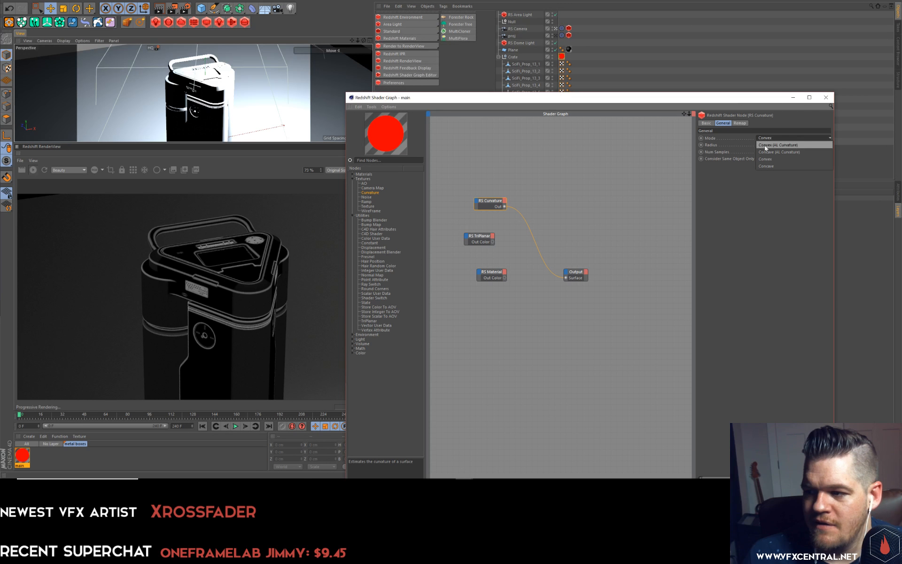
{"action": "left_click", "coordinate": [771, 167]}
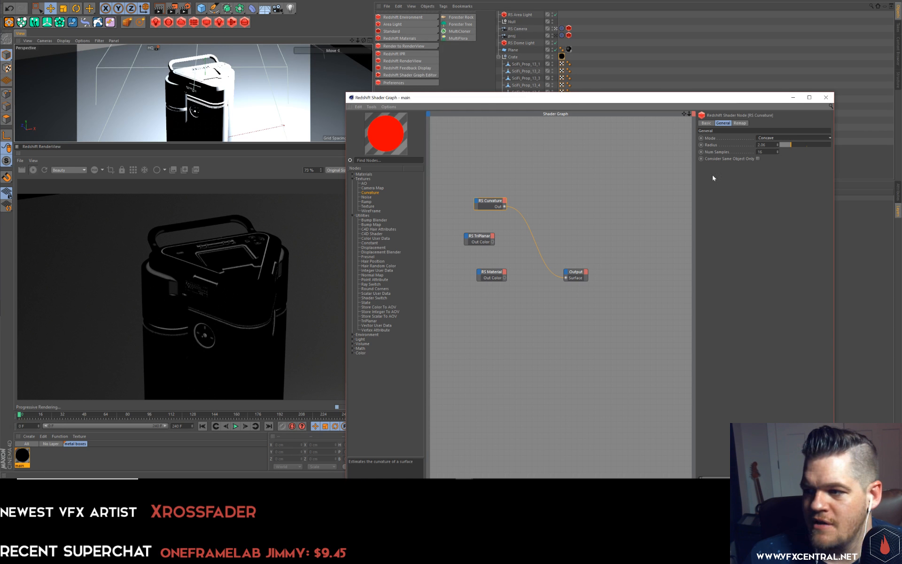
{"action": "left_click", "coordinate": [773, 136]}
{"action": "left_click", "coordinate": [770, 149]}
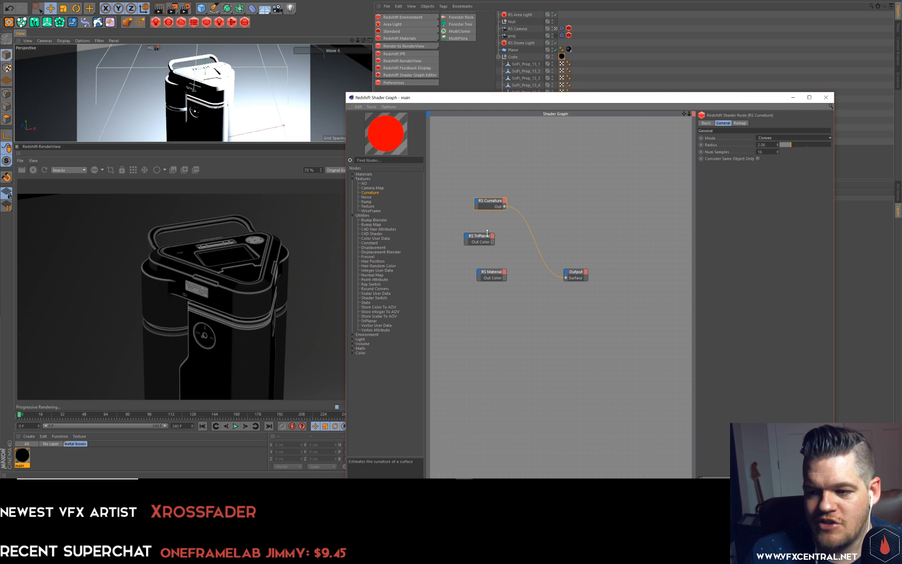
Connect the TriPlanar node to the Output node's Surface again and turn off Same Image On Each Axis.
{"action": "left_click_drag", "start_coordinate": [493, 242], "coordinate": [566, 278]}
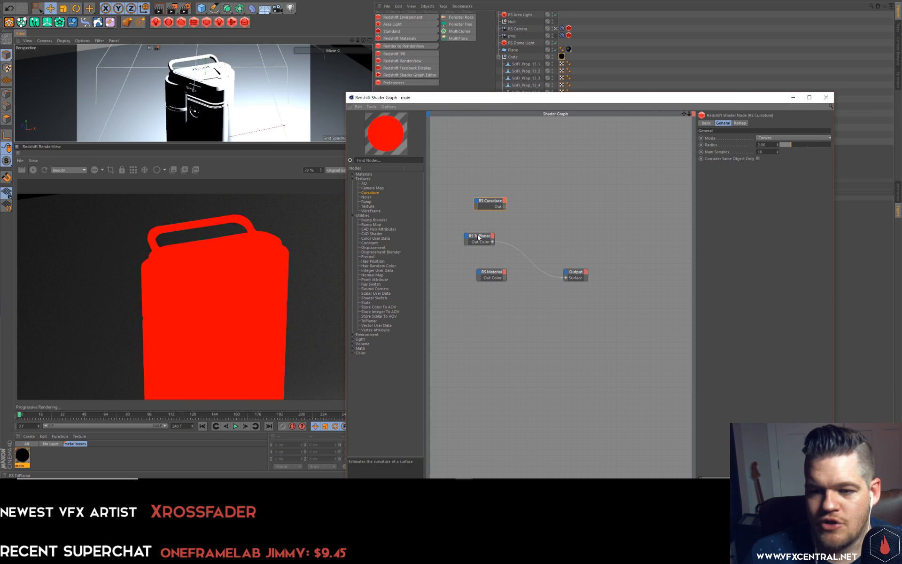
{"action": "left_click_drag", "start_coordinate": [479, 239], "coordinate": [490, 238]}
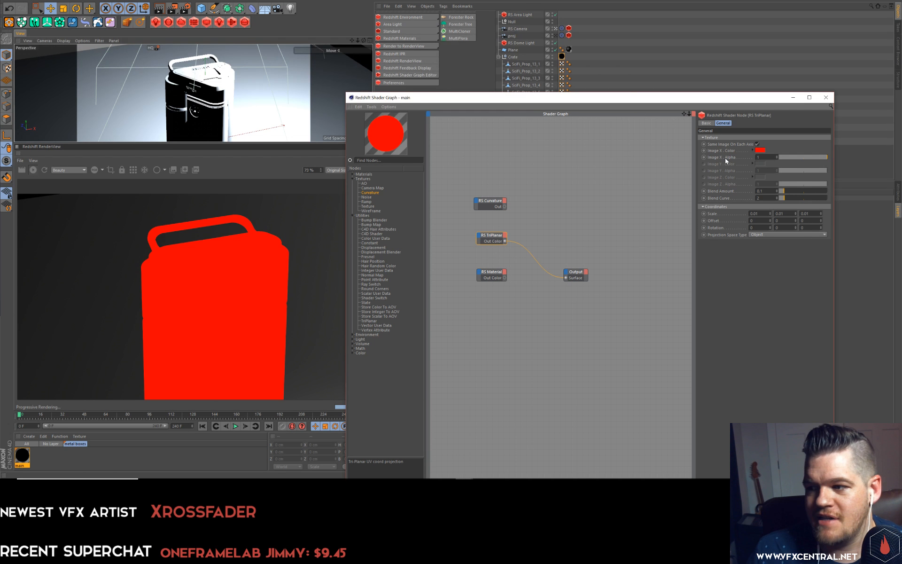
{"action": "left_click", "coordinate": [757, 144]}
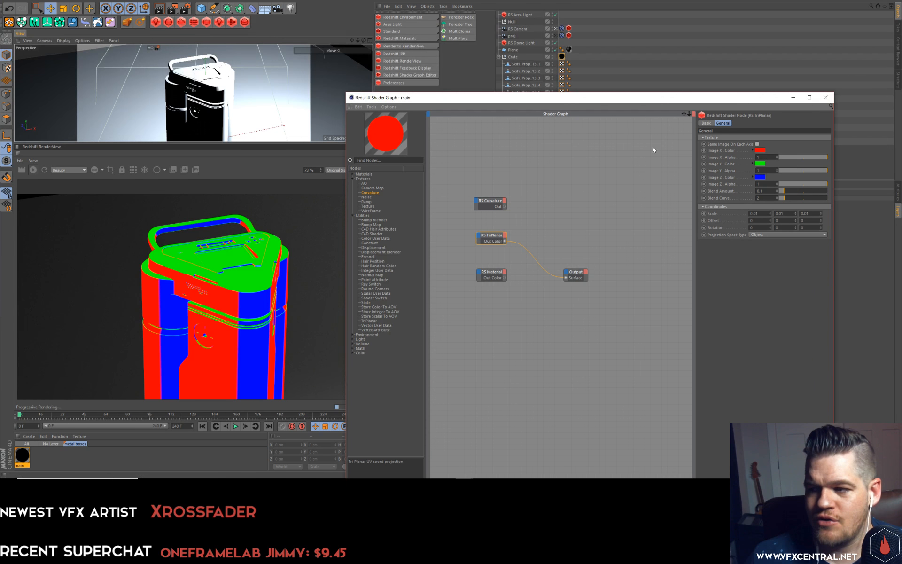
{"action": "mouse_move", "coordinate": [236, 77]}
{"action": "left_mouse_down", "text": "alt"}
{"action": "mouse_move", "coordinate": [238, 87]}
{"action": "mouse_move", "coordinate": [195, 69]}
{"action": "mouse_move", "coordinate": [239, 65]}
{"action": "left_mouse_up", "text": "alt"}
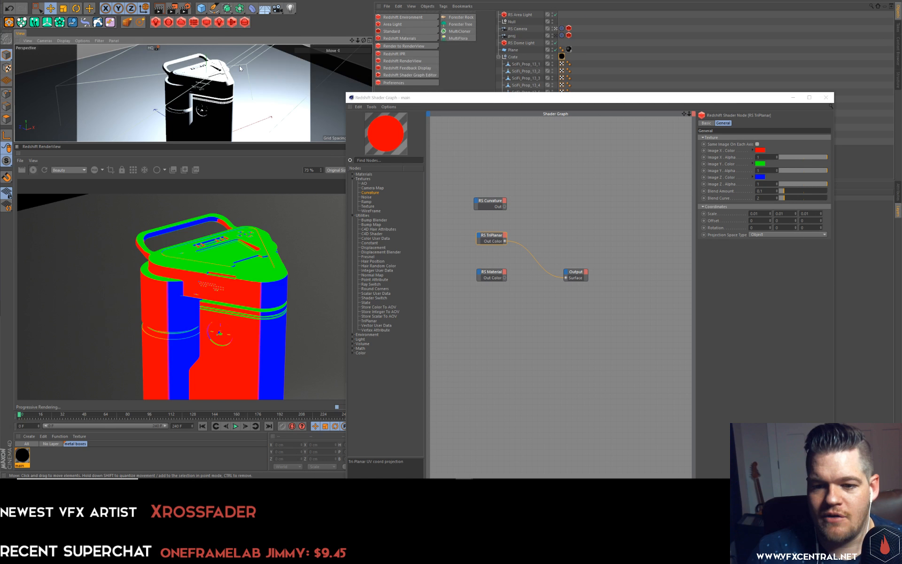
{"action": "left_click_drag", "start_coordinate": [239, 66], "coordinate": [168, 61], "text": "alt"}
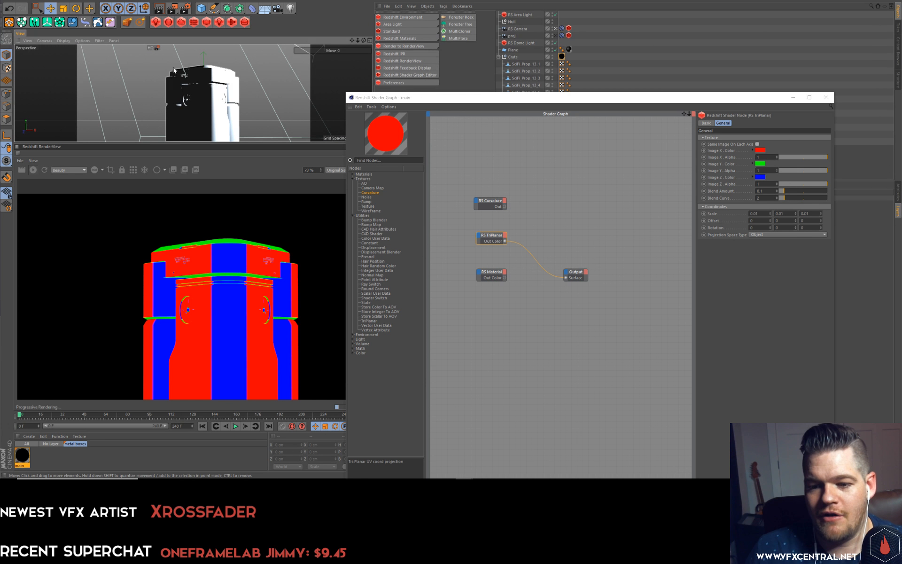
Set the TriPlanar node's Image Z color to black.
{"action": "mouse_move", "coordinate": [215, 75]}
{"action": "left_mouse_down", "text": "alt"}
{"action": "mouse_move", "coordinate": [236, 103]}
{"action": "mouse_move", "coordinate": [273, 100]}
{"action": "mouse_move", "coordinate": [230, 115]}
{"action": "mouse_move", "coordinate": [202, 83]}
{"action": "left_mouse_up", "text": "alt"}
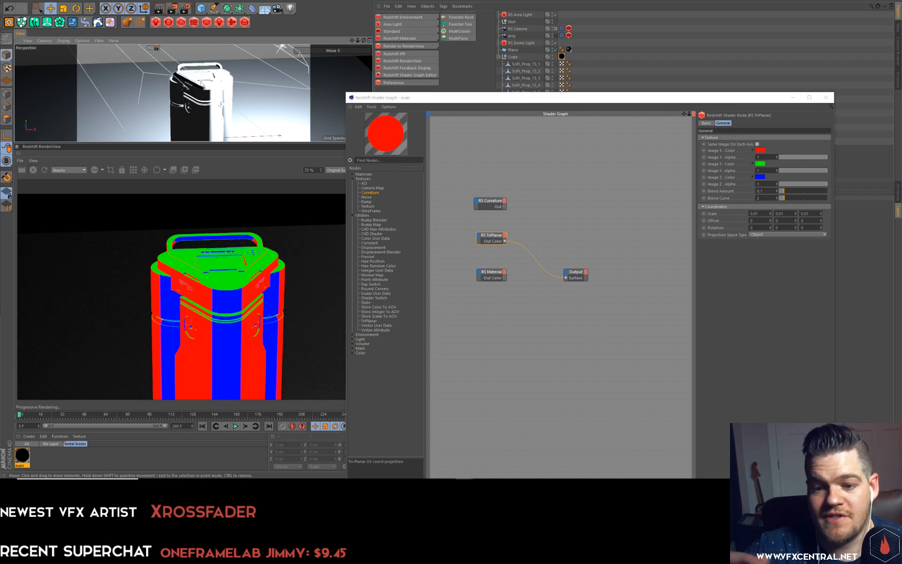
{"action": "left_click_drag", "start_coordinate": [218, 74], "coordinate": [236, 86], "text": "alt"}
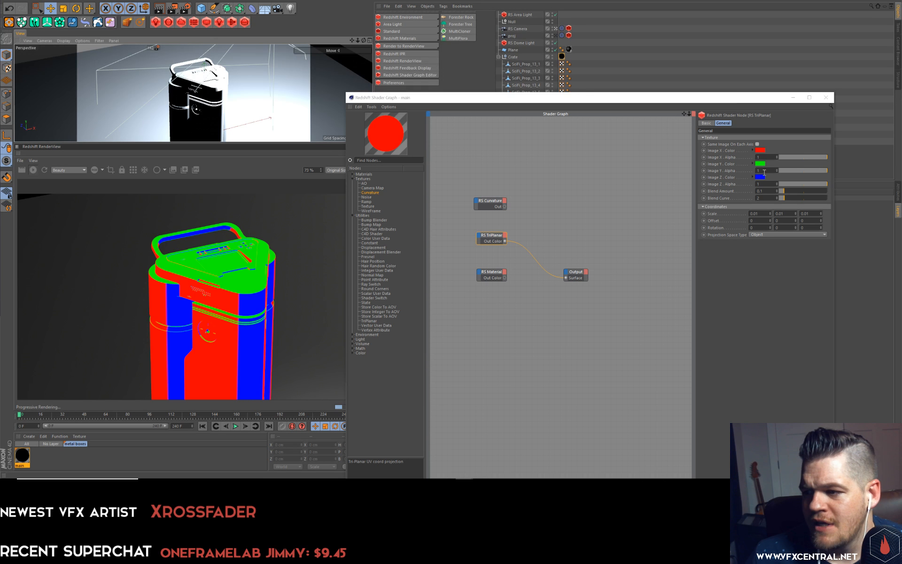
{"action": "left_click", "coordinate": [760, 177]}
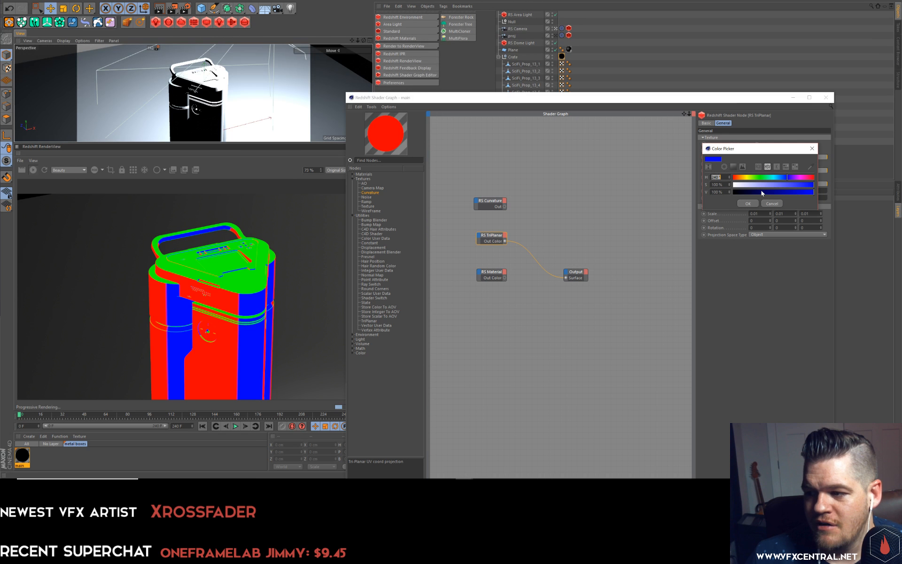
{"action": "left_click_drag", "start_coordinate": [761, 191], "coordinate": [729, 192]}
{"action": "left_click", "coordinate": [741, 185]}
{"action": "left_click", "coordinate": [749, 203]}
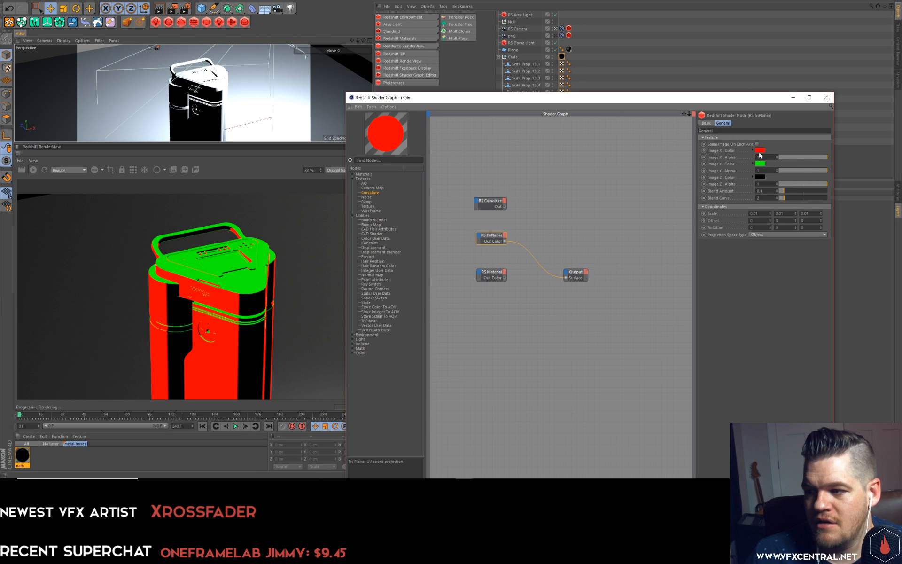
Set the TriPlanar node's Image X color to black and its Image Y color to white.
{"action": "left_click", "coordinate": [761, 164]}
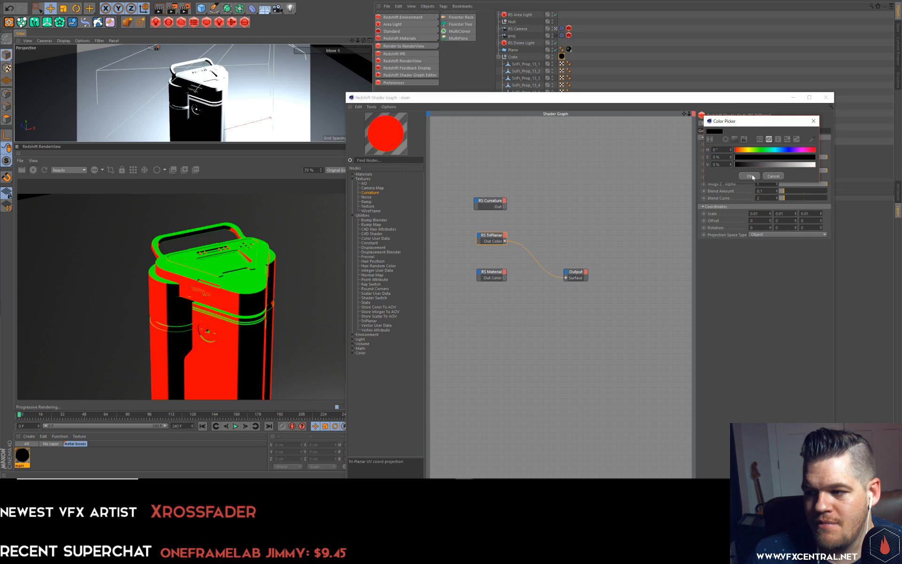
{"action": "left_click", "coordinate": [750, 176]}
{"action": "left_click", "coordinate": [763, 165]}
{"action": "left_click_drag", "start_coordinate": [760, 170], "coordinate": [739, 177]}
{"action": "left_click", "coordinate": [755, 188]}
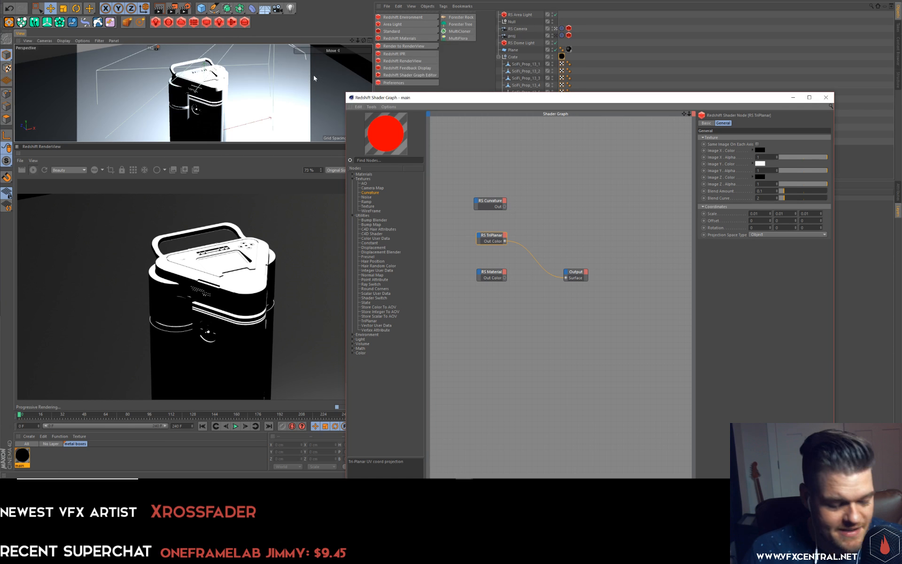
{"action": "left_click_drag", "start_coordinate": [301, 85], "coordinate": [239, 87], "text": "alt"}
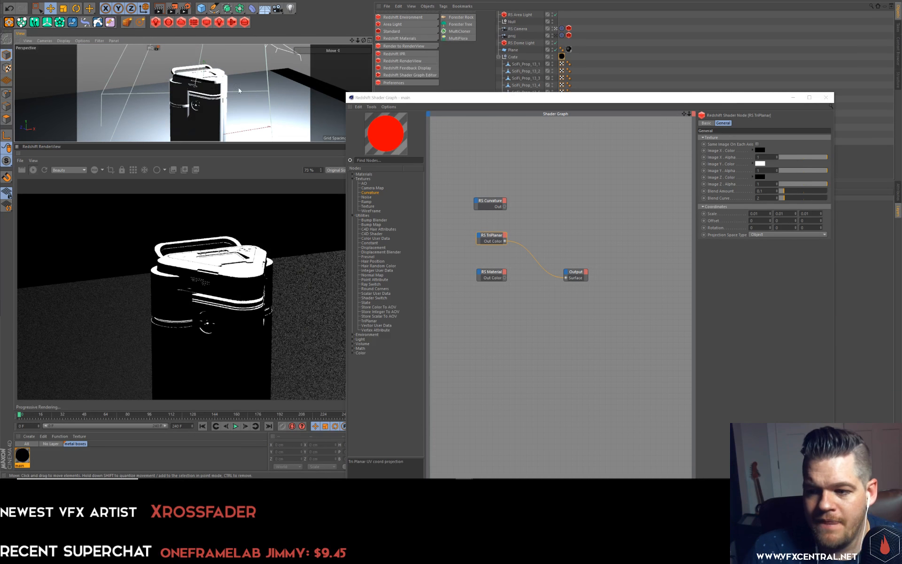
Move the Output node aside and set the existing RS Material node's diffuse color to a dark teal with about 64% saturation.
{"action": "left_click", "coordinate": [576, 273]}
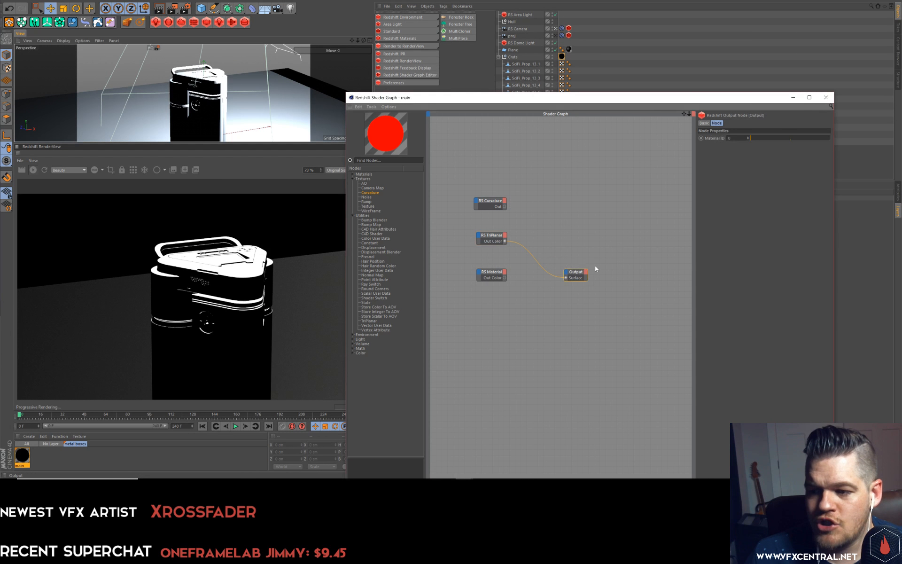
{"action": "left_click_drag", "start_coordinate": [576, 273], "coordinate": [605, 265]}
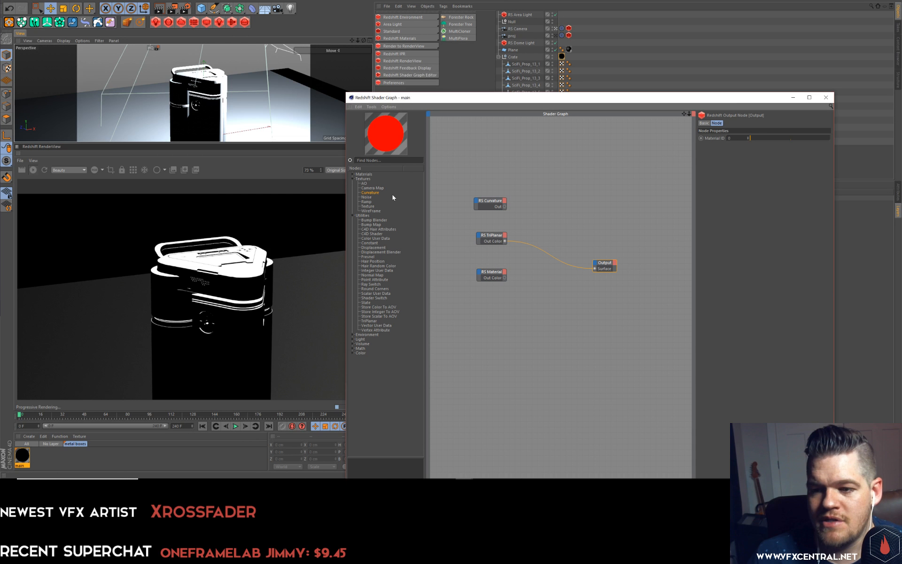
{"action": "left_click", "coordinate": [491, 271]}
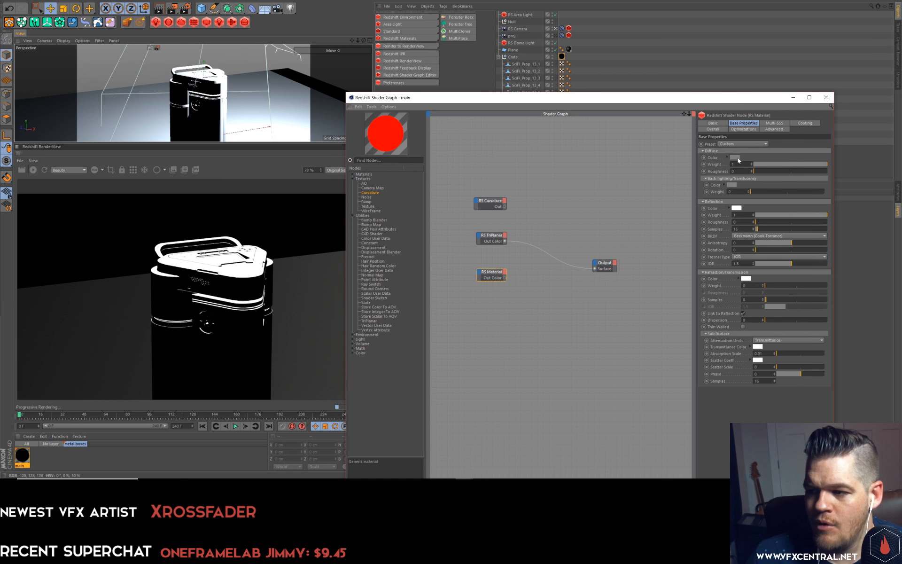
{"action": "left_click", "coordinate": [735, 157]}
{"action": "left_click", "coordinate": [752, 157]}
{"action": "left_click_drag", "start_coordinate": [753, 164], "coordinate": [763, 165]}
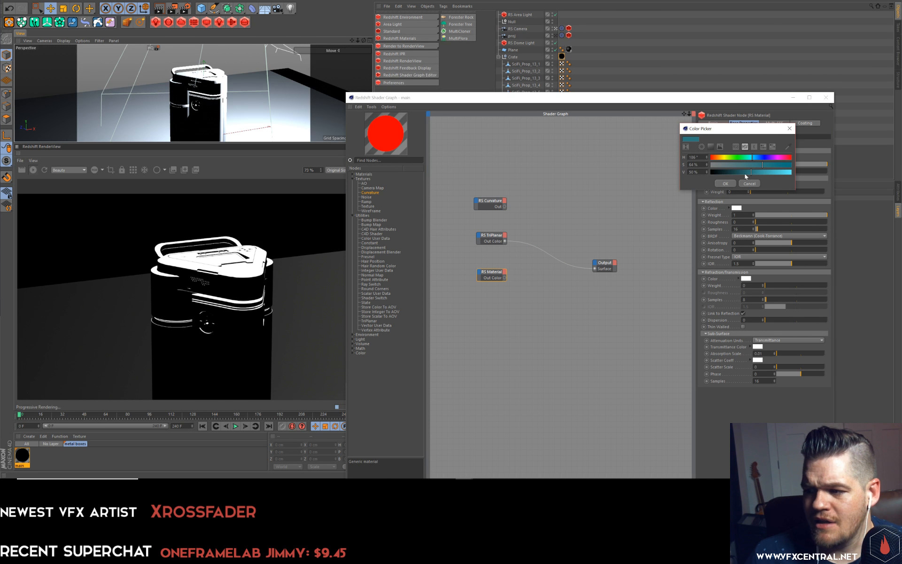
{"action": "left_click", "coordinate": [731, 183]}
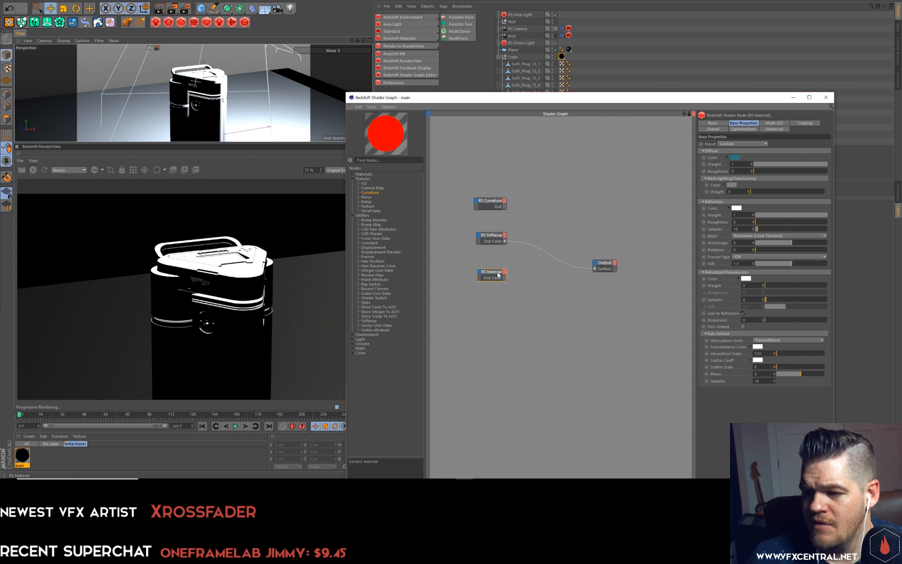
Add a second RS Material node below the first and set its diffuse color to light grey at about 87% value.
{"action": "left_click", "coordinate": [353, 175]}
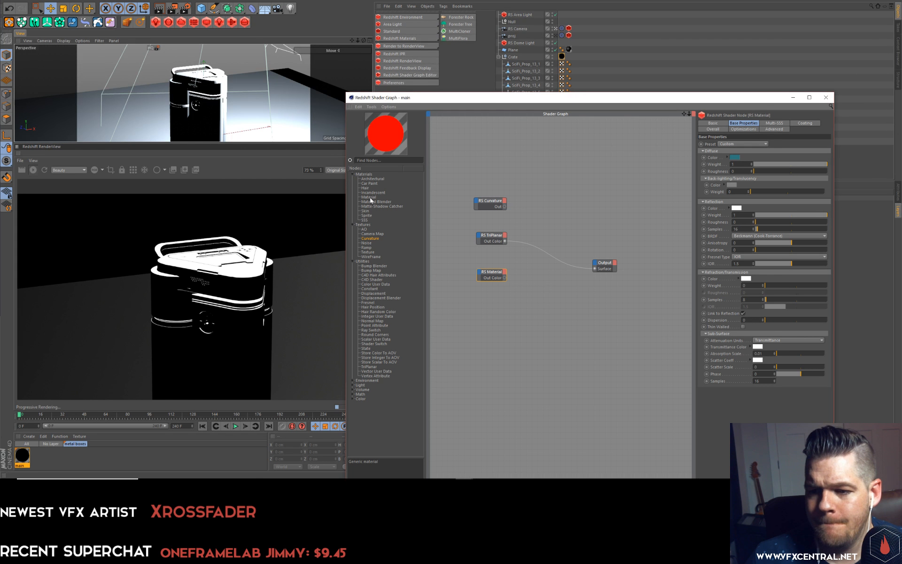
{"action": "left_click_drag", "start_coordinate": [370, 198], "coordinate": [499, 298]}
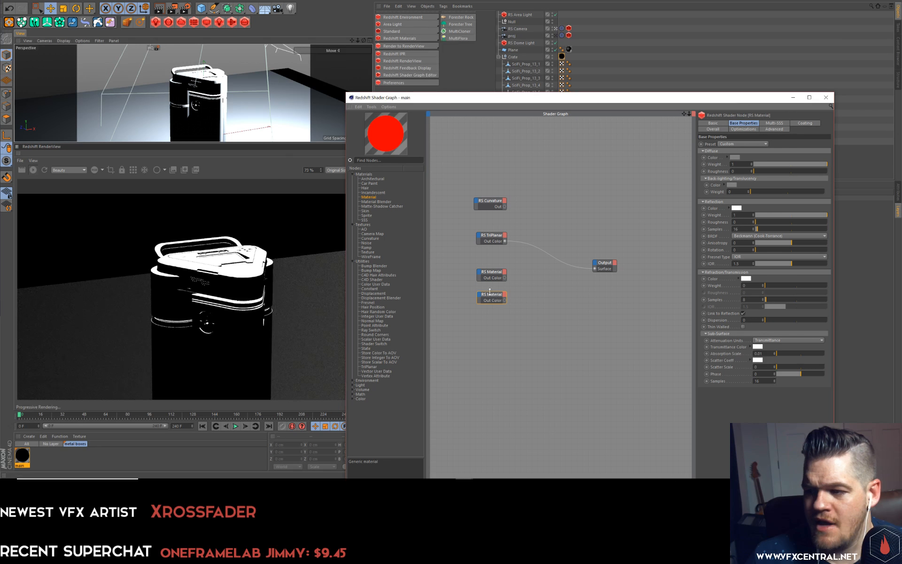
{"action": "left_click", "coordinate": [735, 158]}
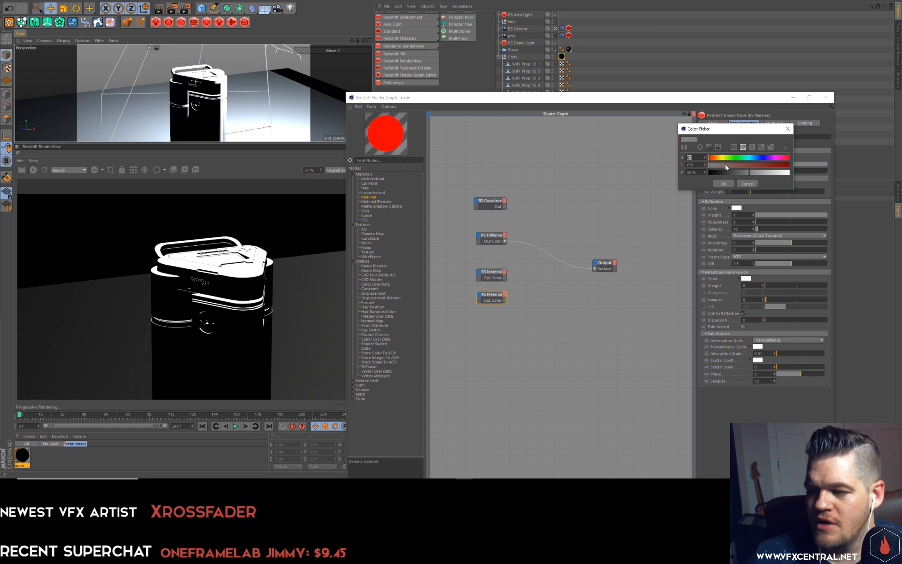
{"action": "left_click_drag", "start_coordinate": [736, 172], "coordinate": [780, 172]}
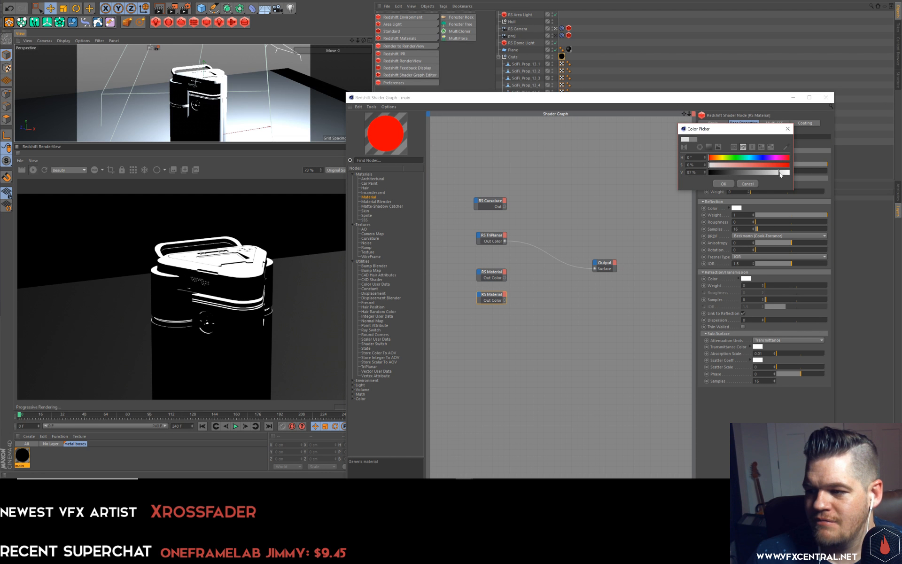
{"action": "left_click", "coordinate": [727, 181]}
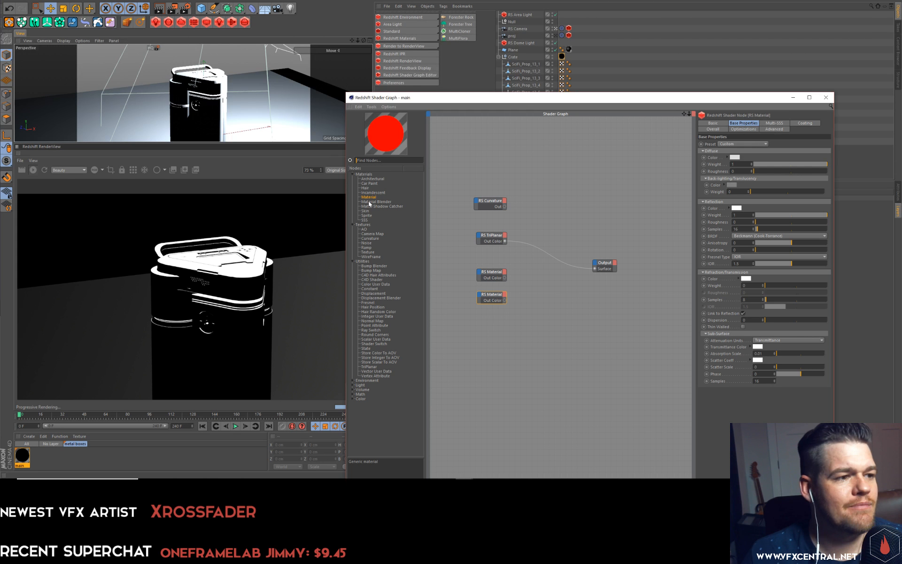
Add a Material Blender node before the Output node, enlarge it, and move the TriPlanar node aside to make room.
{"action": "left_click", "coordinate": [368, 203]}
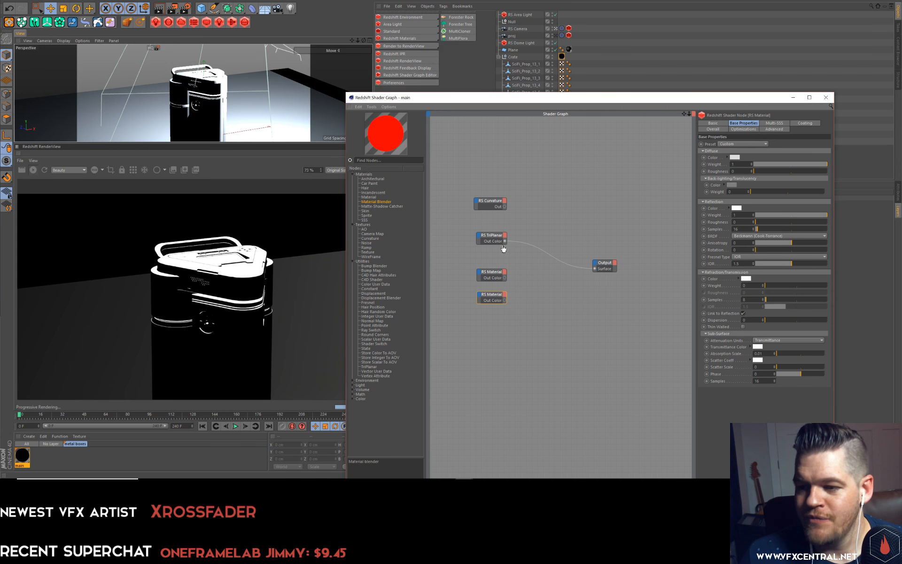
{"action": "left_click", "coordinate": [564, 244]}
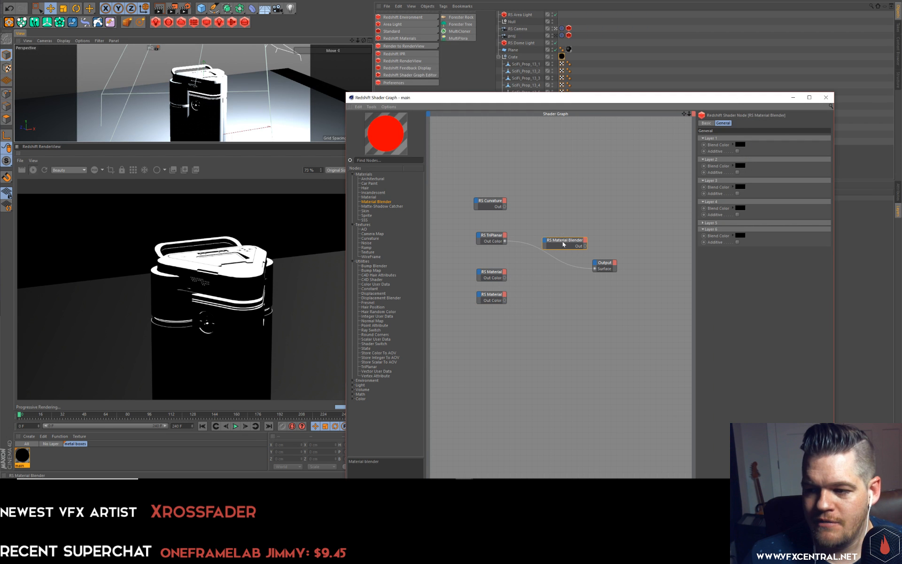
{"action": "left_click_drag", "start_coordinate": [564, 244], "coordinate": [558, 258]}
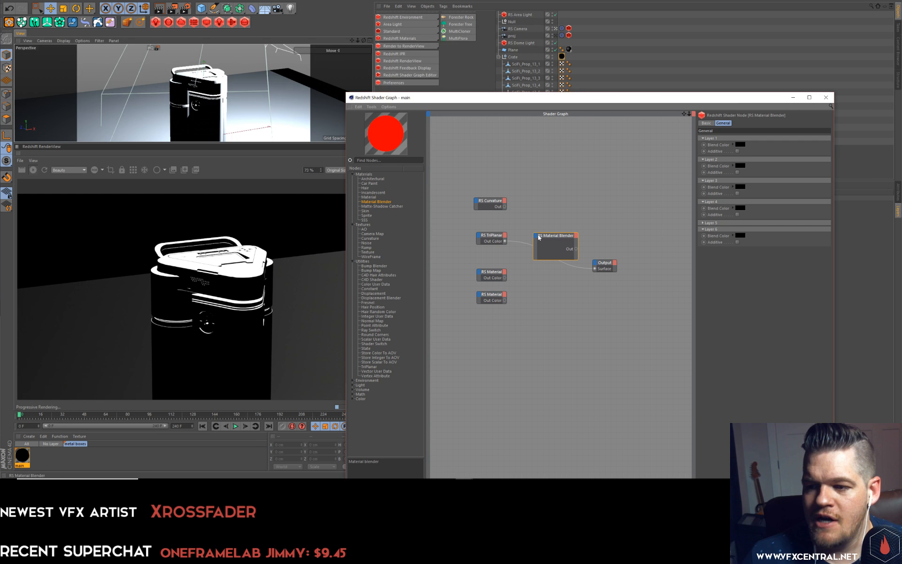
{"action": "left_click_drag", "start_coordinate": [497, 237], "coordinate": [473, 236]}
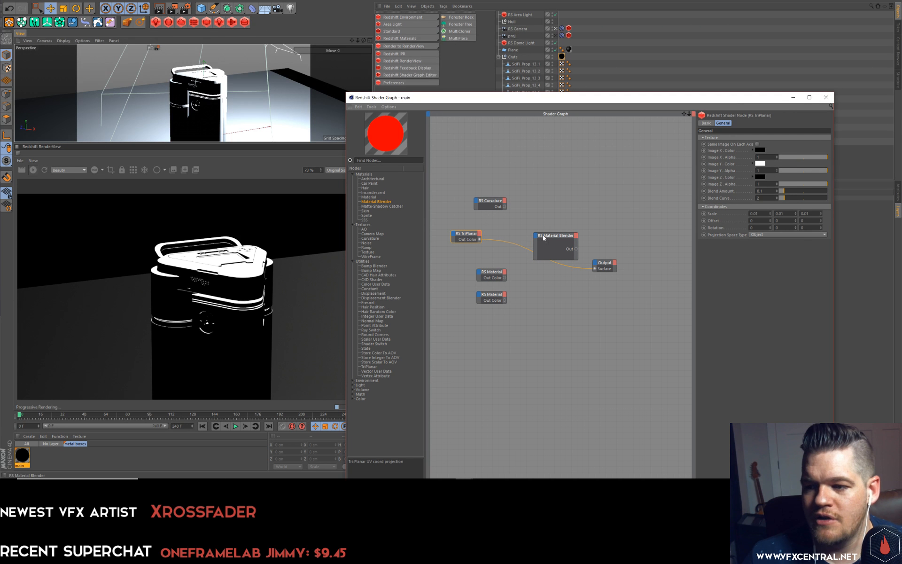
{"action": "left_click", "coordinate": [556, 250]}
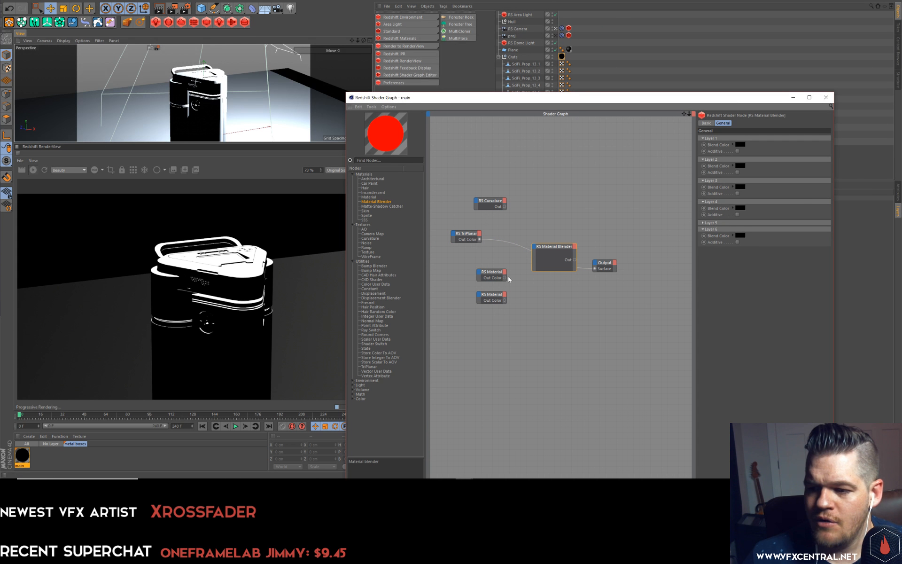
Connect the teal RS Material to the Material Blender's Base Color and the light grey one to Layer Color 1.
{"action": "left_click_drag", "start_coordinate": [536, 246], "coordinate": [536, 246]}
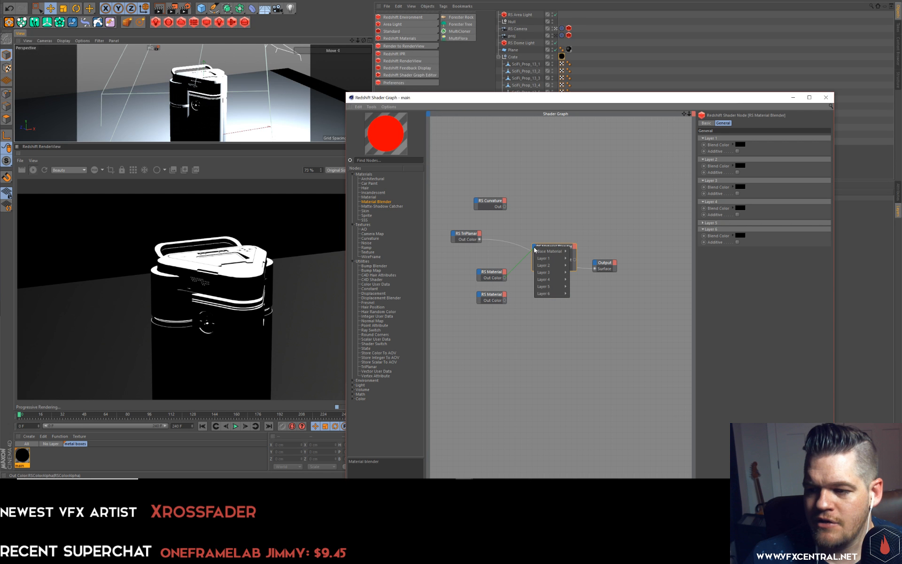
{"action": "mouse_move", "coordinate": [546, 252]}
{"action": "left_click", "coordinate": [580, 251]}
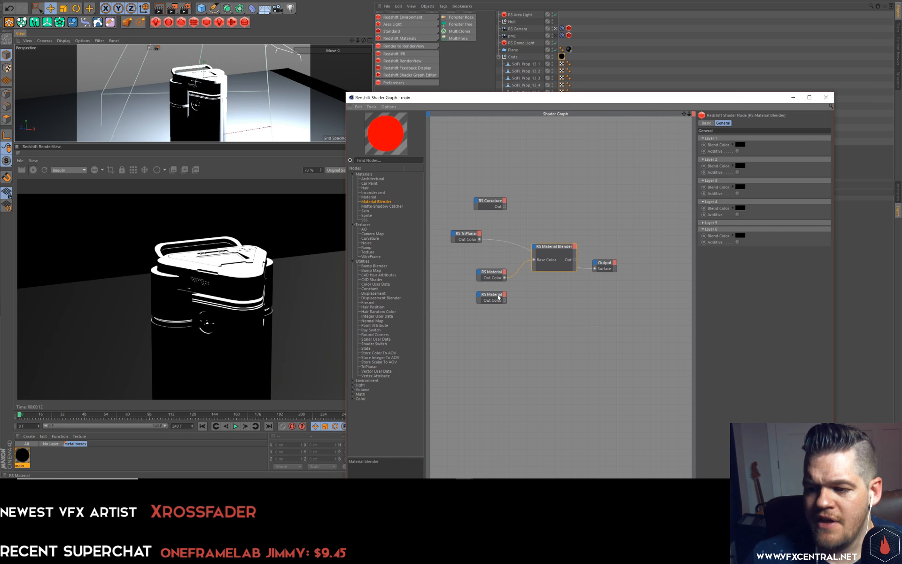
{"action": "left_click_drag", "start_coordinate": [499, 298], "coordinate": [495, 299]}
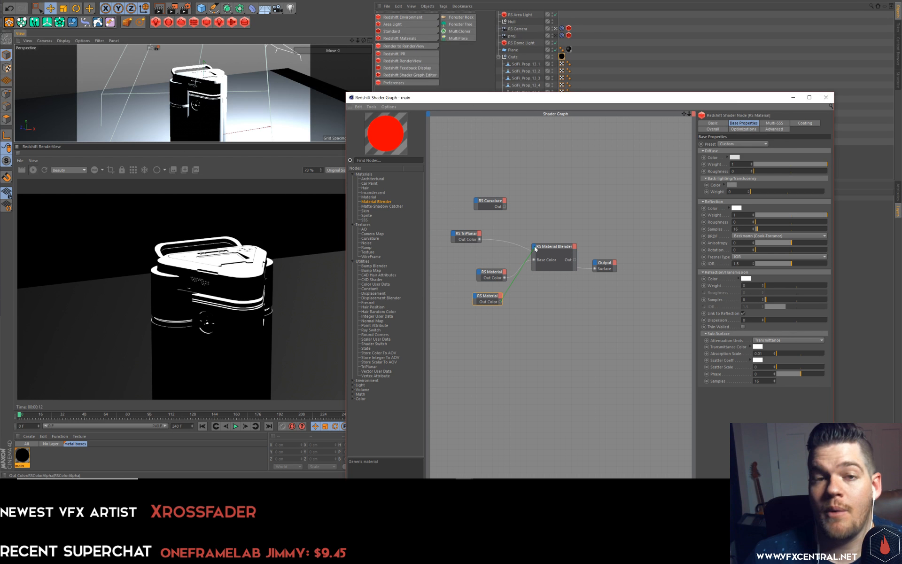
{"action": "left_click_drag", "start_coordinate": [534, 250], "coordinate": [536, 246]}
{"action": "mouse_move", "coordinate": [545, 259]}
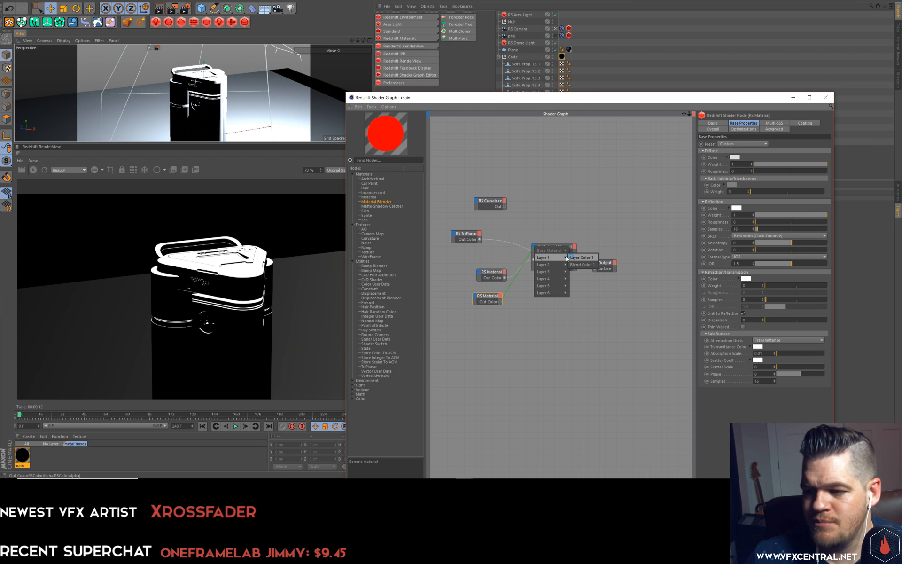
{"action": "left_click", "coordinate": [581, 258]}
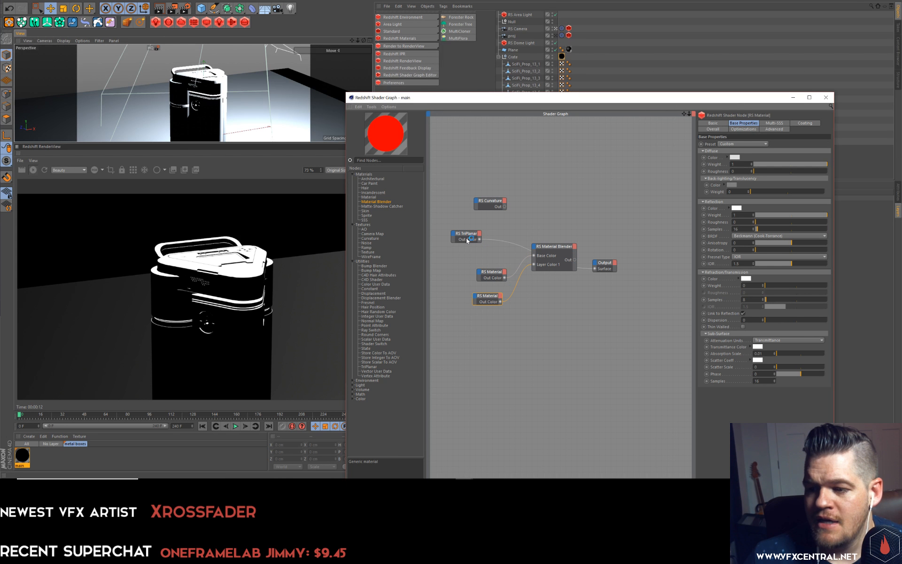
Connect the TriPlanar node to the Material Blender's Blend Color 1 and the blender's output to the Output node's Surface.
{"action": "left_click_drag", "start_coordinate": [555, 254], "coordinate": [560, 257]}
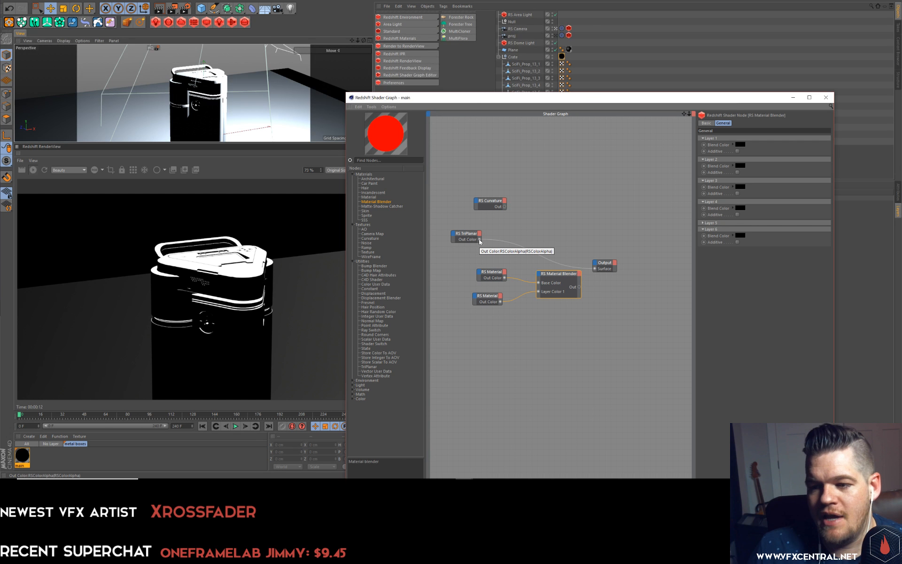
{"action": "left_click_drag", "start_coordinate": [479, 240], "coordinate": [538, 275]}
{"action": "mouse_move", "coordinate": [553, 283]}
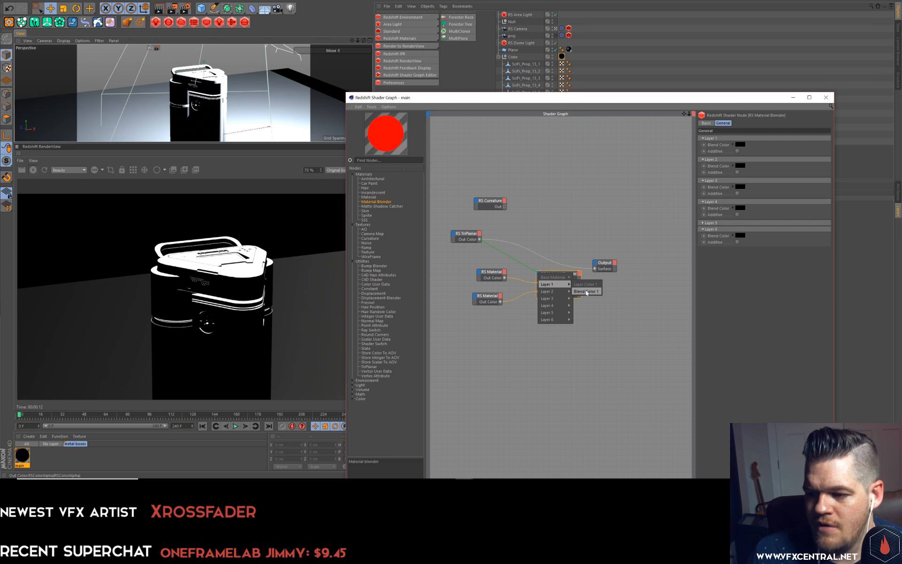
{"action": "left_click", "coordinate": [585, 291]}
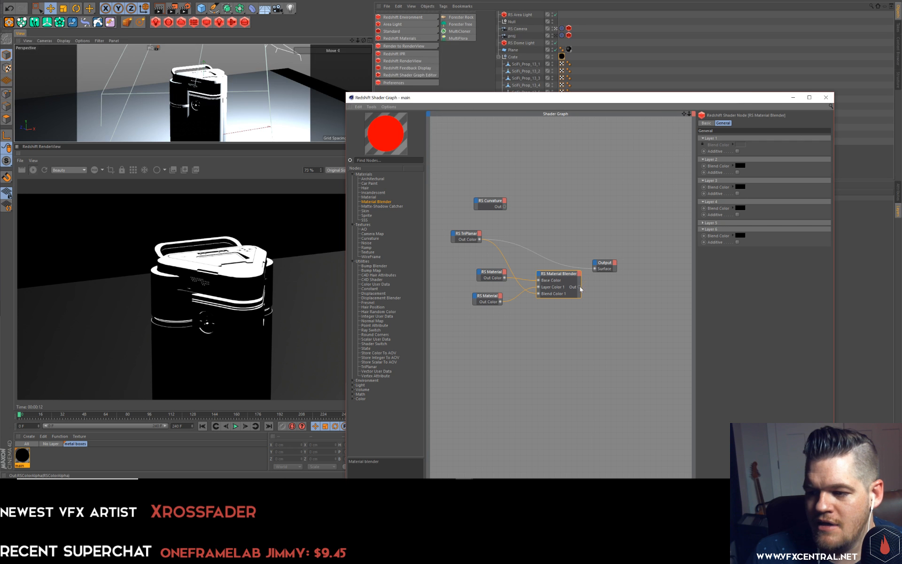
{"action": "left_click_drag", "start_coordinate": [596, 271], "coordinate": [594, 269]}
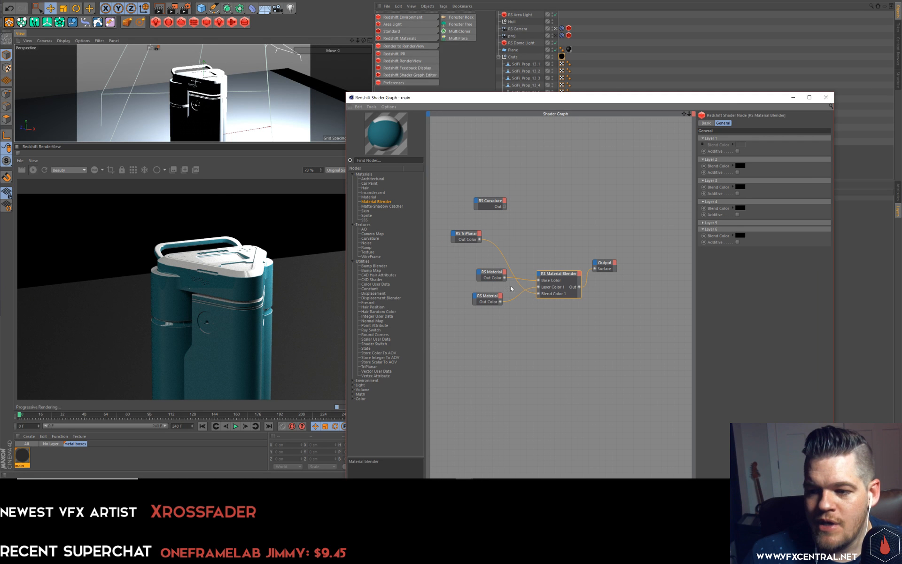
Move the teal RS Material node away from the blender, inspect the blended crate up close, and select the light grey RS Material node.
{"action": "left_click_drag", "start_coordinate": [492, 278], "coordinate": [467, 279]}
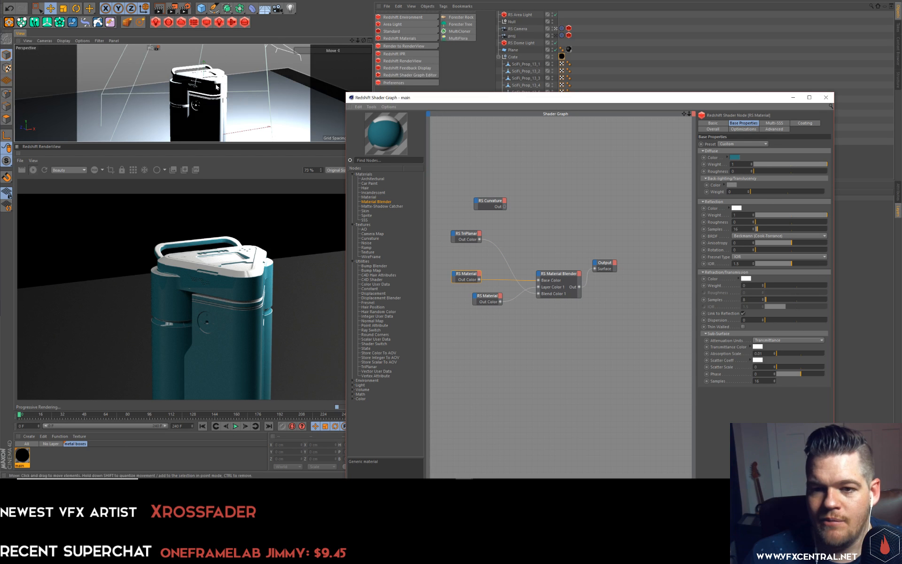
{"action": "left_click_drag", "start_coordinate": [214, 91], "coordinate": [214, 106], "text": "alt"}
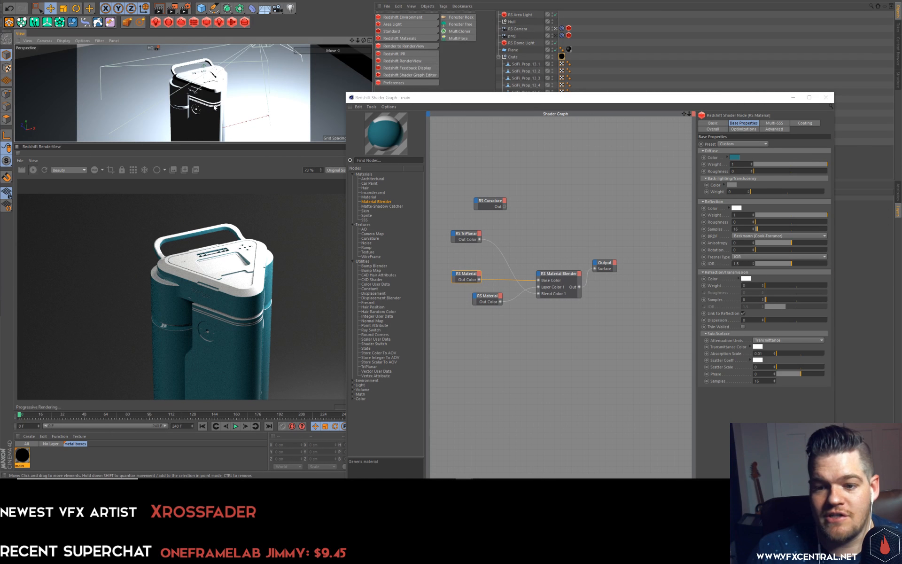
{"action": "left_click_drag", "start_coordinate": [222, 94], "coordinate": [223, 52], "text": "alt"}
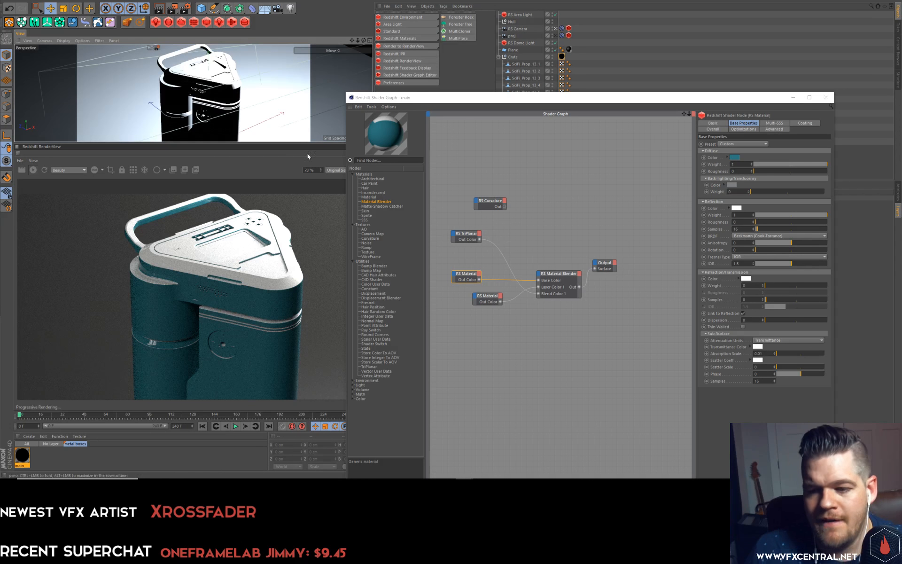
{"action": "left_click", "coordinate": [473, 297]}
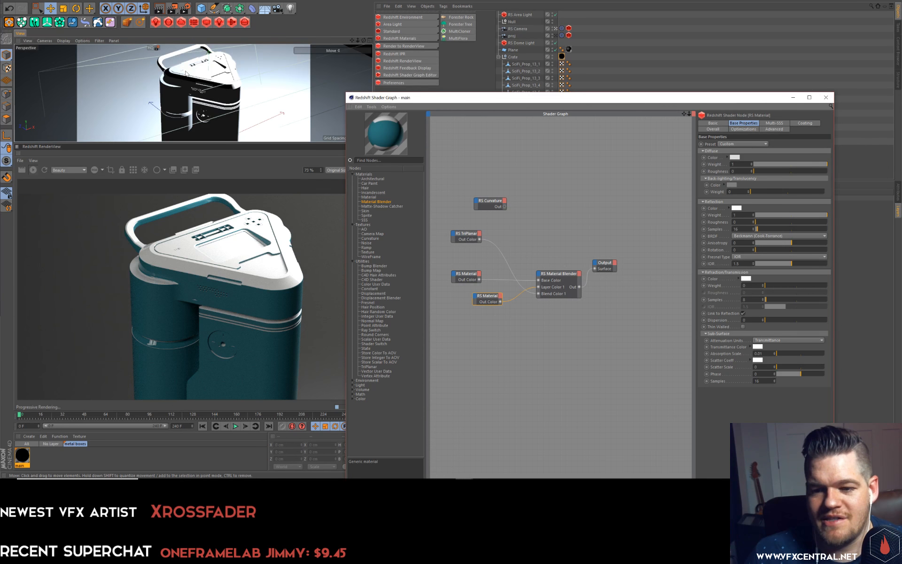
Move the TriPlanar node below the two RS Material nodes and line up the light grey material under the teal one.
{"action": "left_click_drag", "start_coordinate": [194, 76], "coordinate": [236, 96], "text": "alt"}
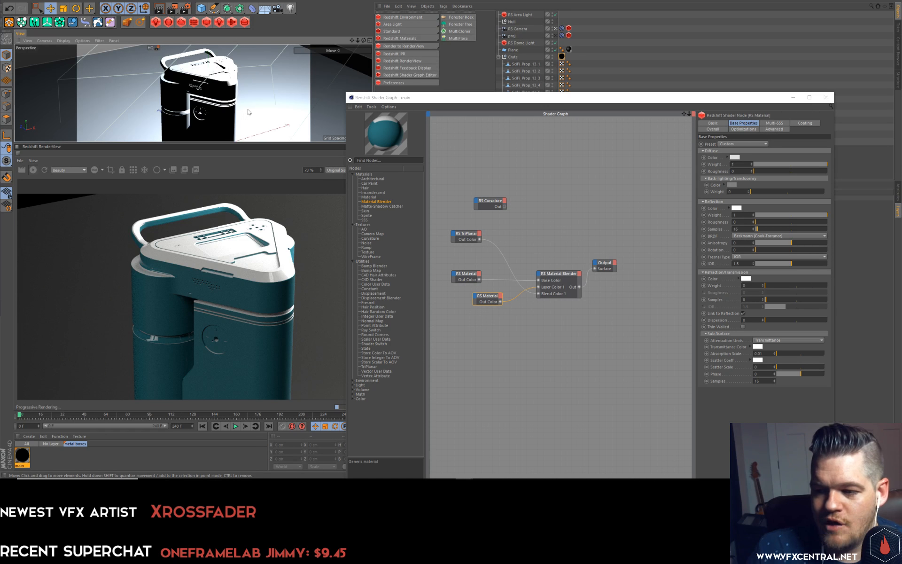
{"action": "left_click", "coordinate": [475, 236]}
{"action": "left_click_drag", "start_coordinate": [472, 234], "coordinate": [477, 336]}
{"action": "left_click", "coordinate": [482, 300]}
{"action": "left_click_drag", "start_coordinate": [482, 300], "coordinate": [455, 299]}
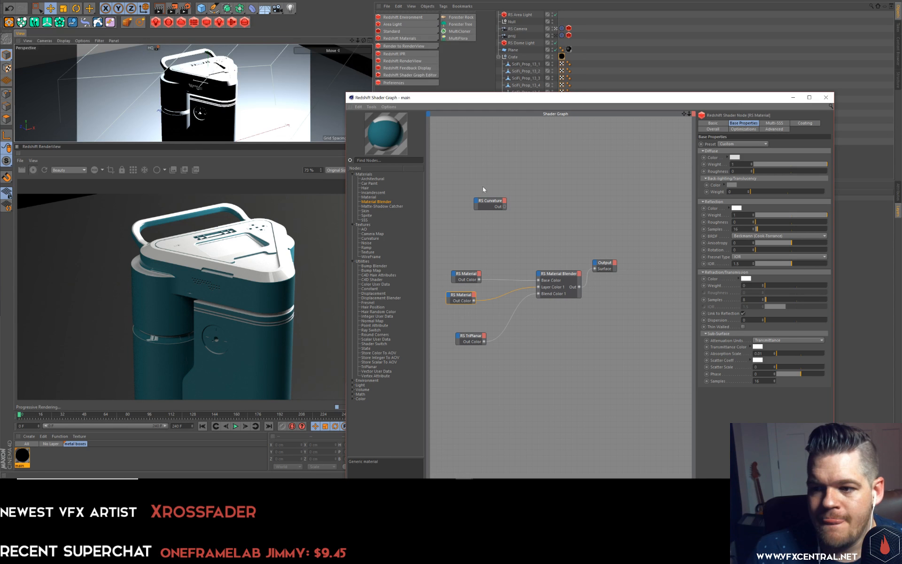
Stack the Curvature node directly beneath the TriPlanar node and bring the Material Blender closer to the RS Material nodes.
{"action": "left_click_drag", "start_coordinate": [488, 203], "coordinate": [501, 371]}
{"action": "left_click_drag", "start_coordinate": [551, 271], "coordinate": [531, 267]}
{"action": "left_click", "coordinate": [469, 340]}
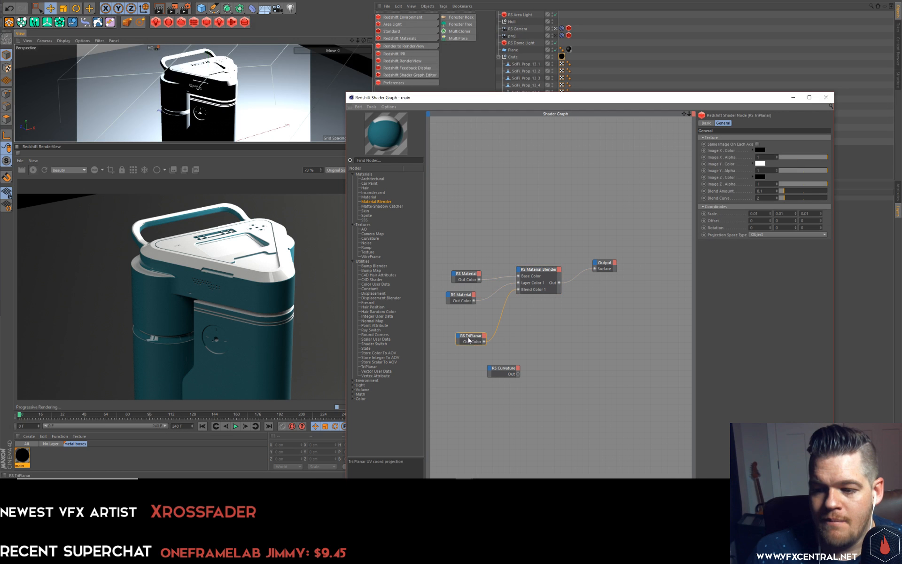
{"action": "left_click_drag", "start_coordinate": [469, 341], "coordinate": [461, 341]}
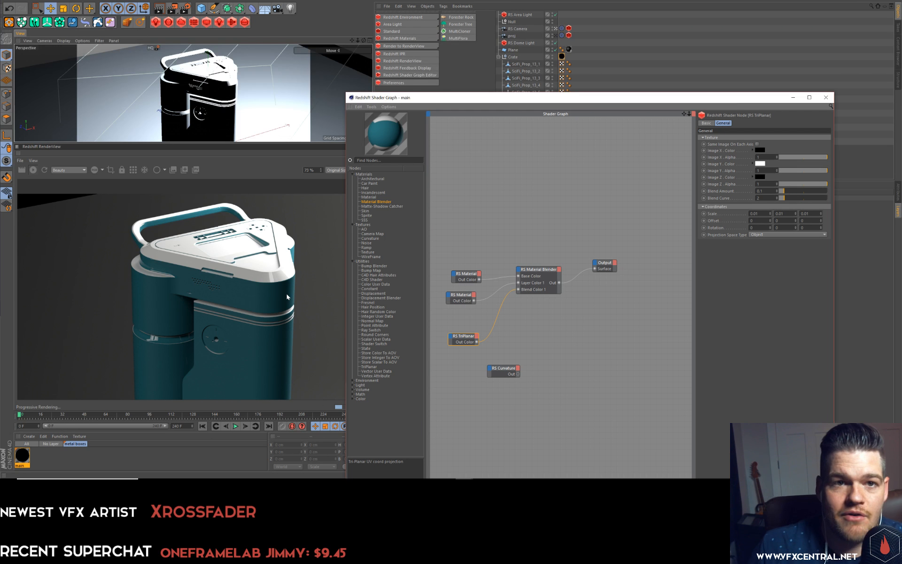
{"action": "left_click_drag", "start_coordinate": [509, 371], "coordinate": [471, 363]}
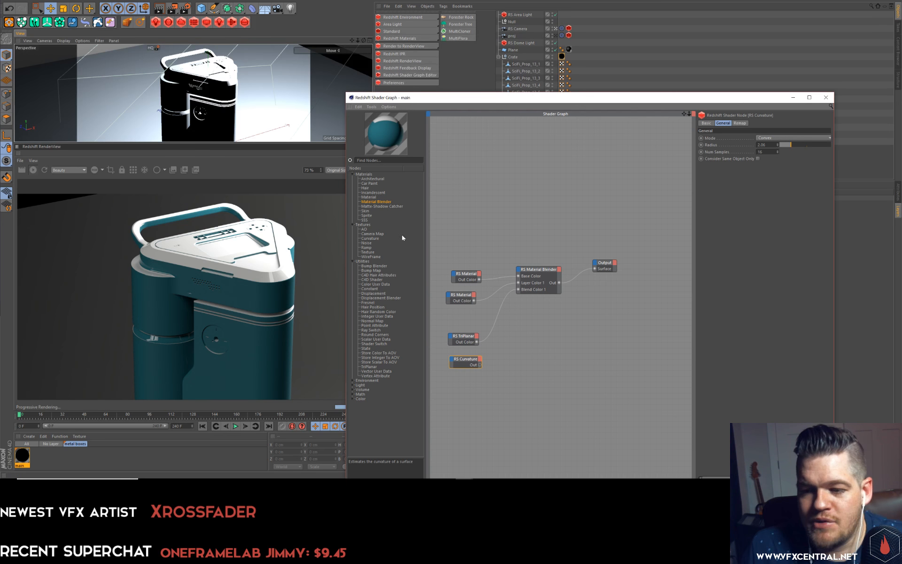
Add a Vector Mul node fed by TriPlanar and Curvature, and connect its output to the Material Blender's Blend Color 1.
{"action": "left_click", "coordinate": [370, 160]}
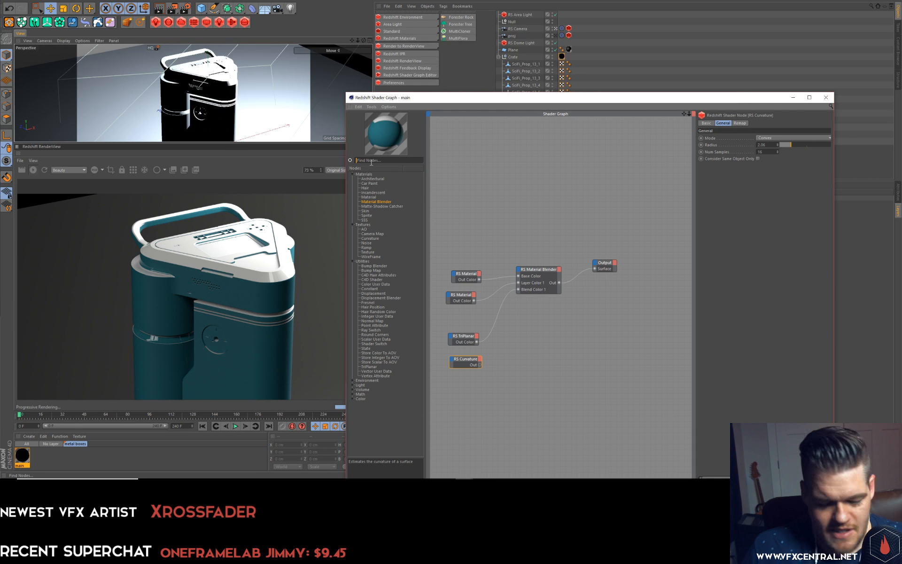
{"action": "type", "text": "mul"}
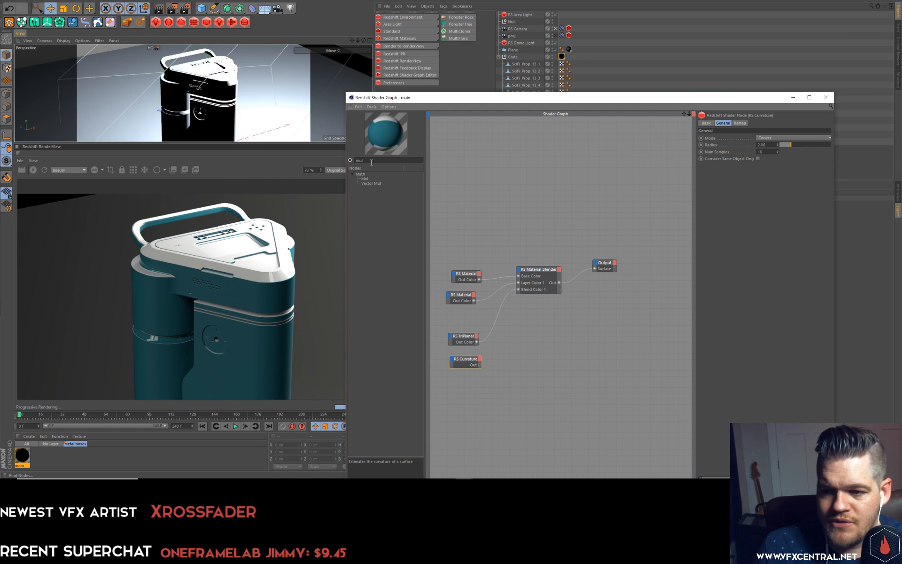
{"action": "left_click_drag", "start_coordinate": [372, 182], "coordinate": [489, 357]}
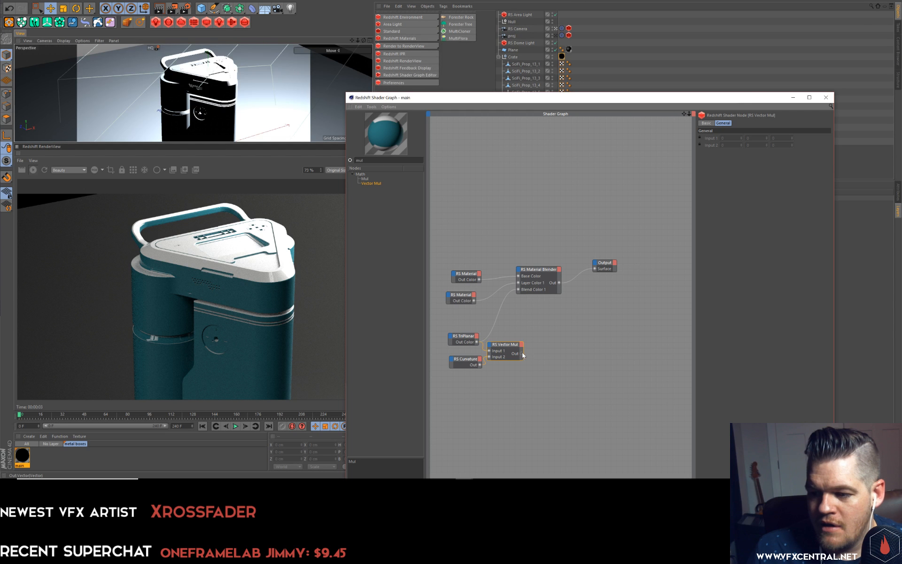
{"action": "left_click_drag", "start_coordinate": [518, 290], "coordinate": [518, 290]}
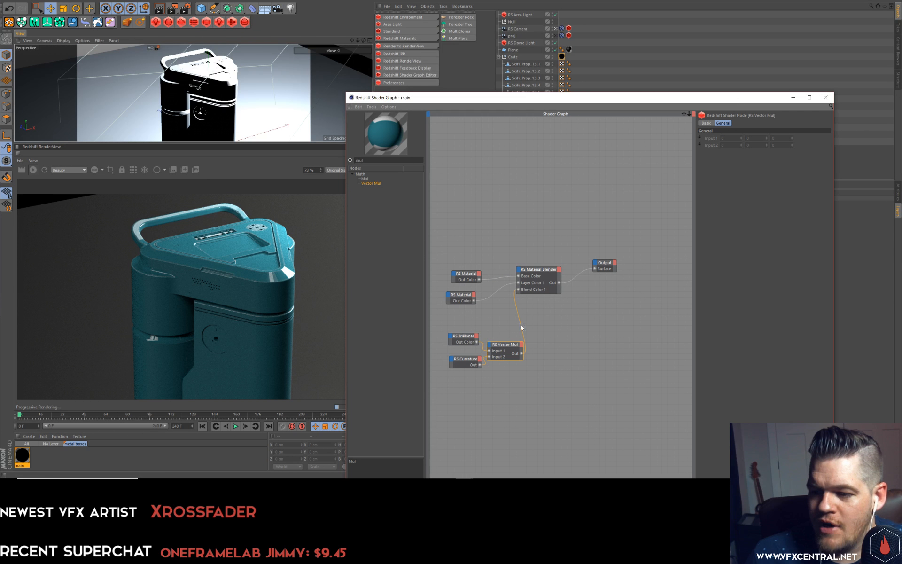
Shift the Material Blender and Output nodes farther away from the RS Material nodes to open up space.
{"action": "left_click_drag", "start_coordinate": [531, 269], "coordinate": [552, 274]}
{"action": "left_click", "coordinate": [604, 263]}
{"action": "left_click_drag", "start_coordinate": [605, 266], "coordinate": [627, 267]}
Increase the Curvature node's radius and lower its remap Input Range Max to 0.05.
{"action": "left_click", "coordinate": [504, 347]}
{"action": "left_click", "coordinate": [465, 363]}
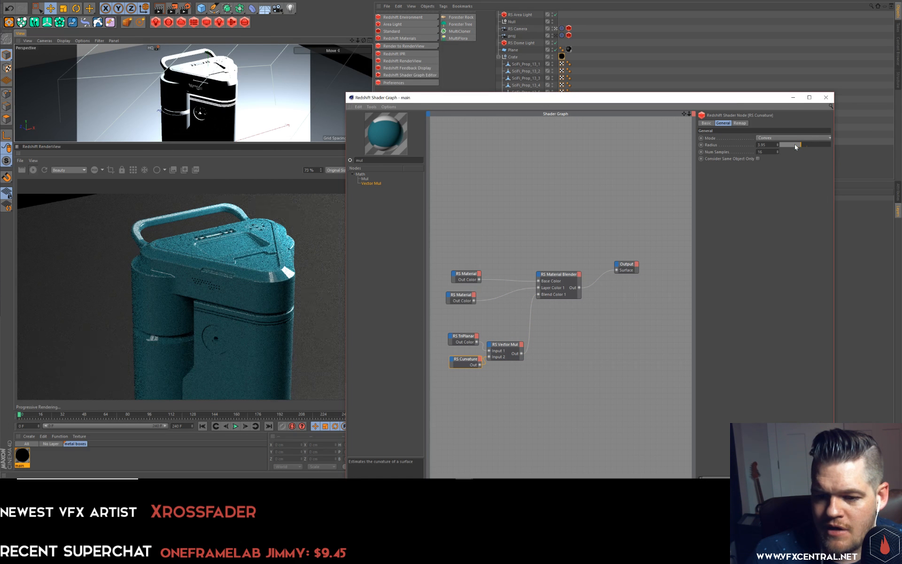
{"action": "left_click", "coordinate": [739, 123]}
{"action": "left_click_drag", "start_coordinate": [827, 151], "coordinate": [752, 152]}
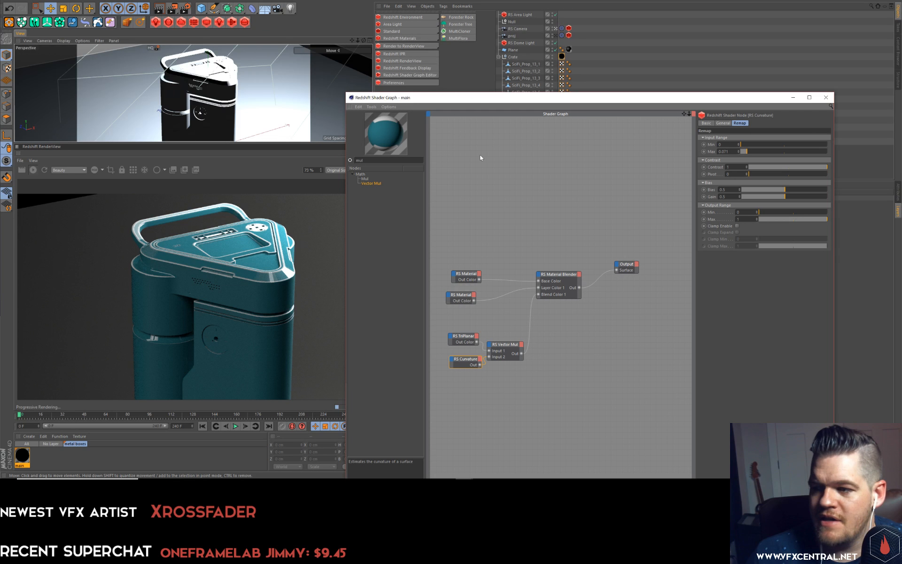
{"action": "left_click_drag", "start_coordinate": [747, 152], "coordinate": [744, 152]}
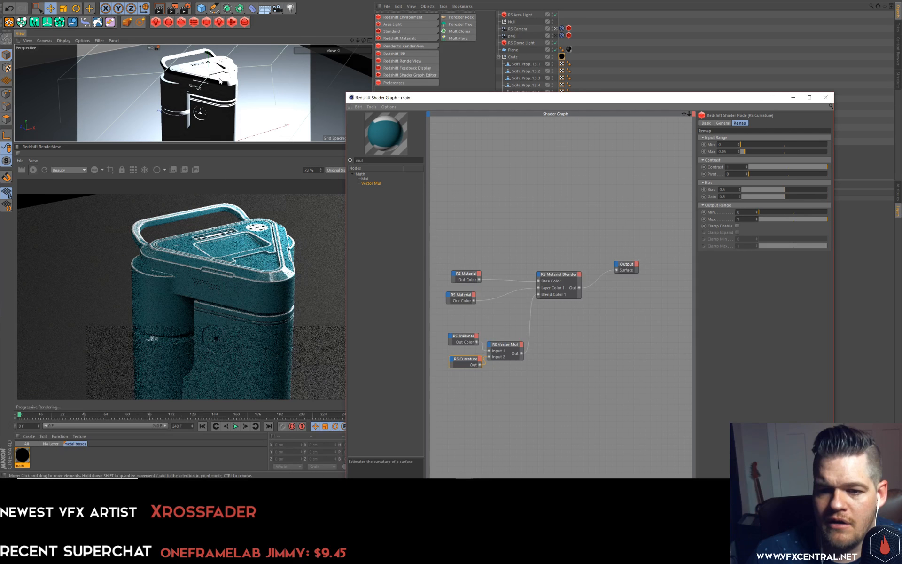
Inspect the crate's edges, move the shader graph window aside, and raise the Null object to Y 221.264 cm.
{"action": "scroll", "coordinate": [224, 94], "scroll_direction": "up", "scroll_amount": 3}
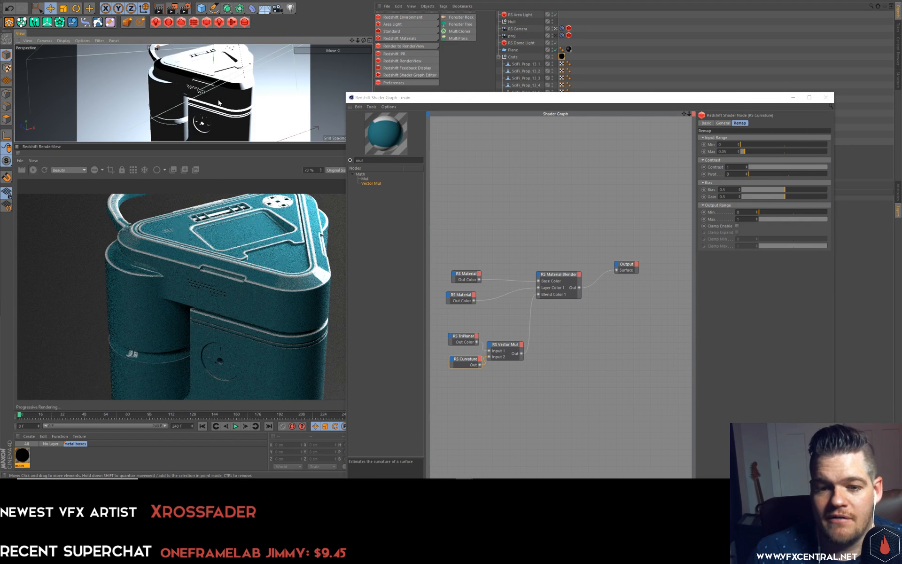
{"action": "left_click_drag", "start_coordinate": [175, 65], "coordinate": [212, 67], "text": "alt"}
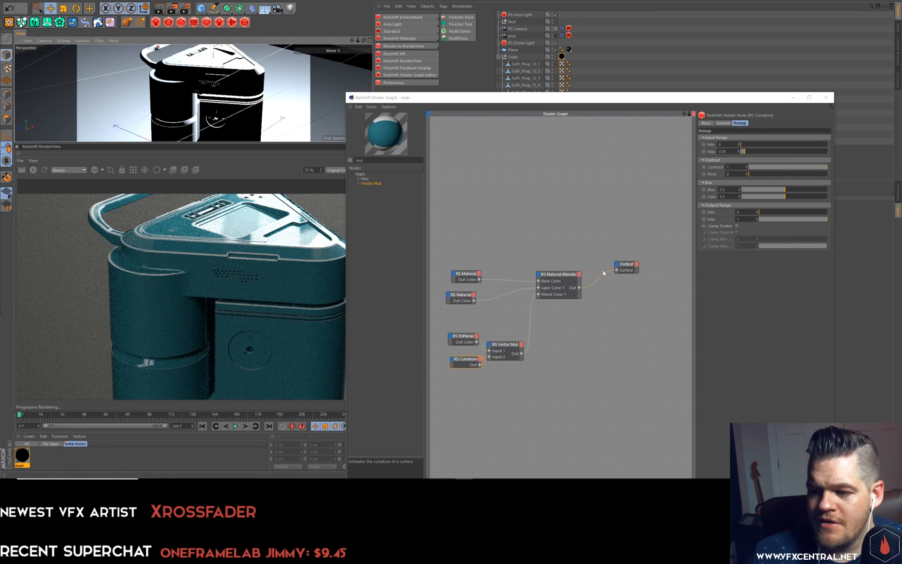
{"action": "left_click_drag", "start_coordinate": [400, 98], "coordinate": [475, 89]}
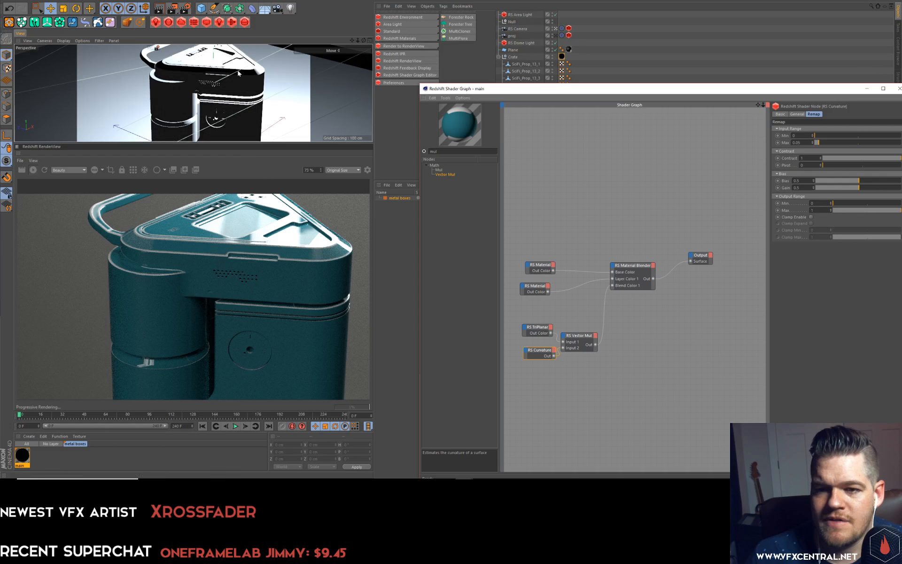
{"action": "left_click", "coordinate": [511, 22]}
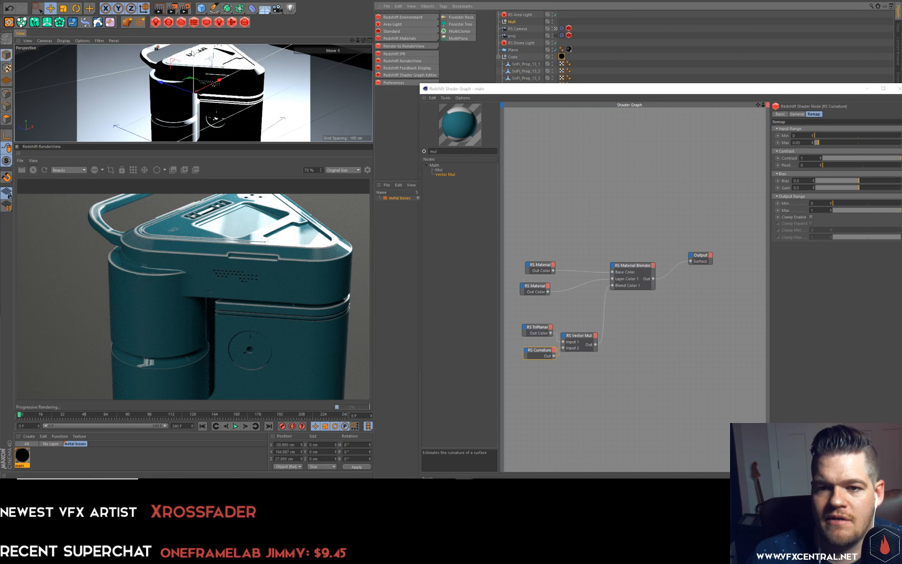
{"action": "left_click_drag", "start_coordinate": [193, 51], "coordinate": [230, 75]}
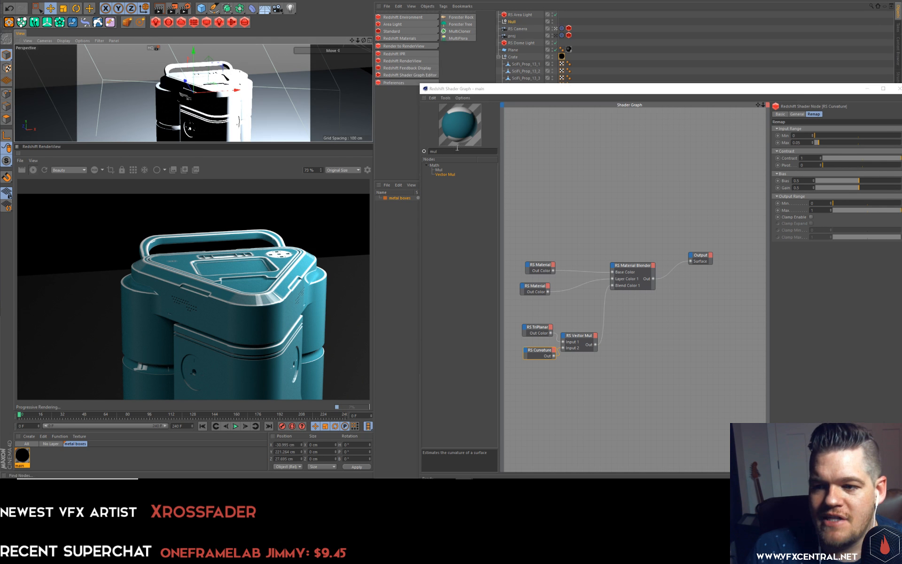
Find the Noise texture and add it as a node below the Vector Mul node.
{"action": "left_click", "coordinate": [406, 135]}
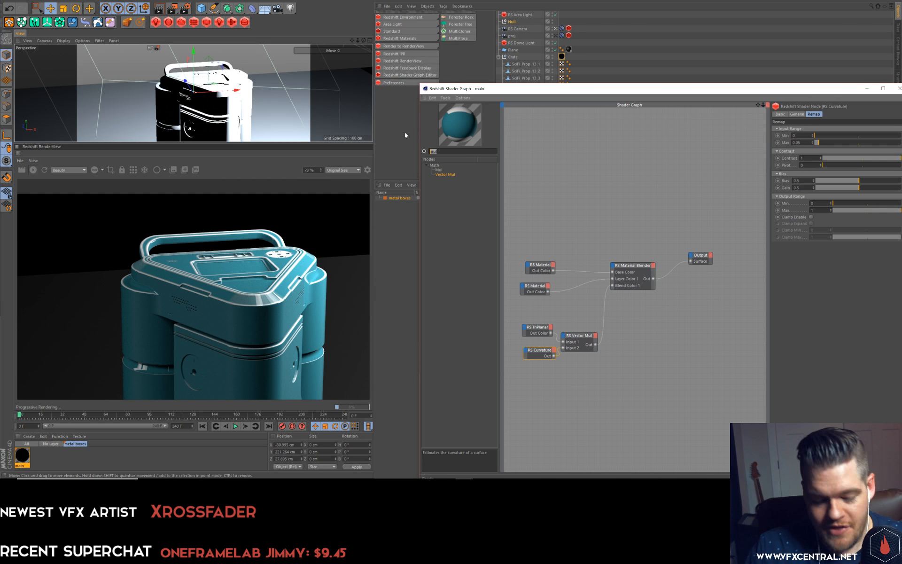
{"action": "type", "text": "noise"}
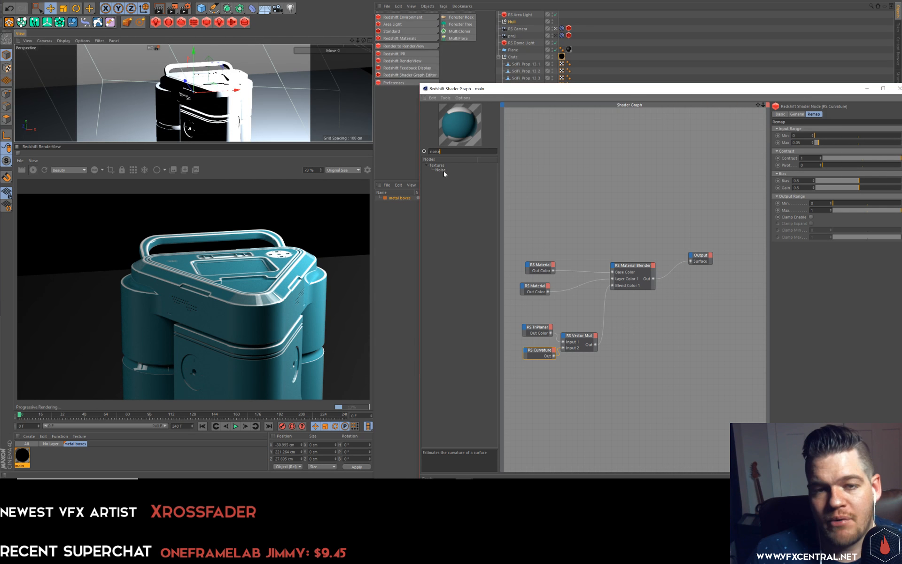
{"action": "left_click_drag", "start_coordinate": [444, 171], "coordinate": [588, 381]}
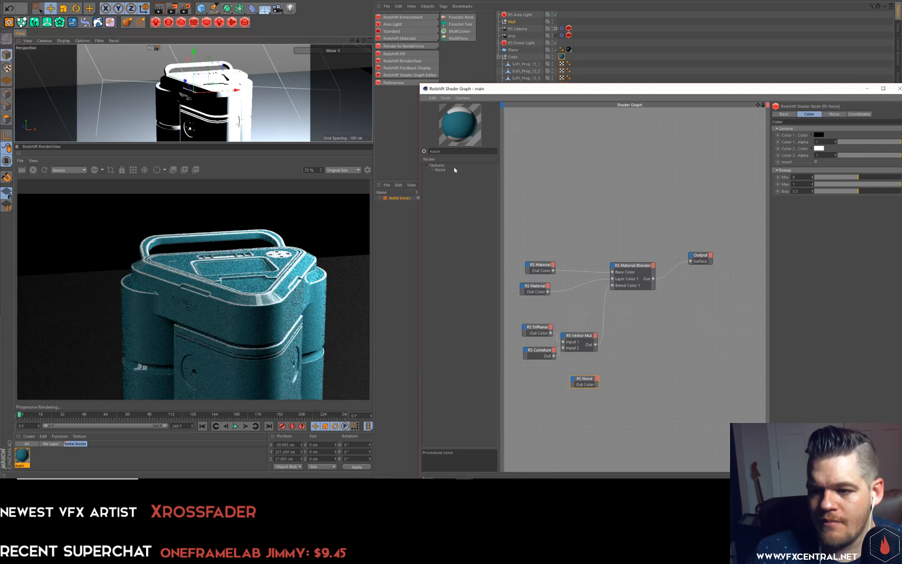
Add a second Vector Mul node beside the Noise node and move the material, blender and Output nodes together to make room.
{"action": "double_click", "coordinate": [453, 152]}
{"action": "type", "text": "mu"}
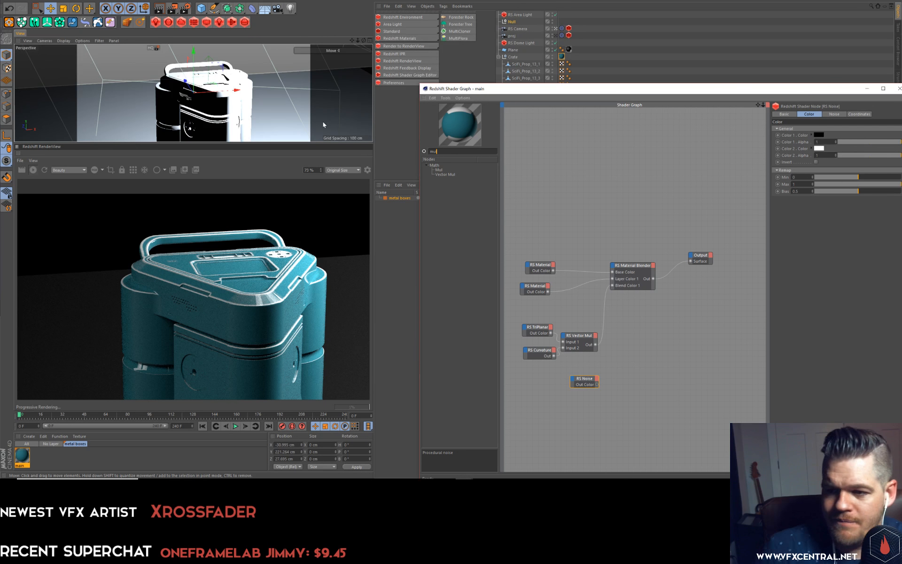
{"action": "type", "text": "l"}
{"action": "left_click_drag", "start_coordinate": [442, 174], "coordinate": [624, 363]}
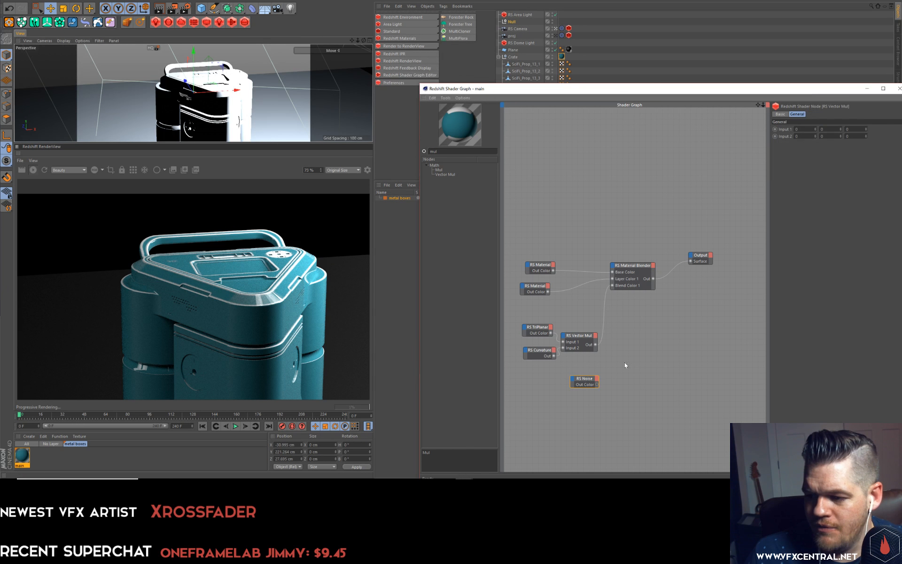
{"action": "left_click_drag", "start_coordinate": [728, 228], "coordinate": [510, 300]}
{"action": "left_click_drag", "start_coordinate": [620, 269], "coordinate": [659, 258]}
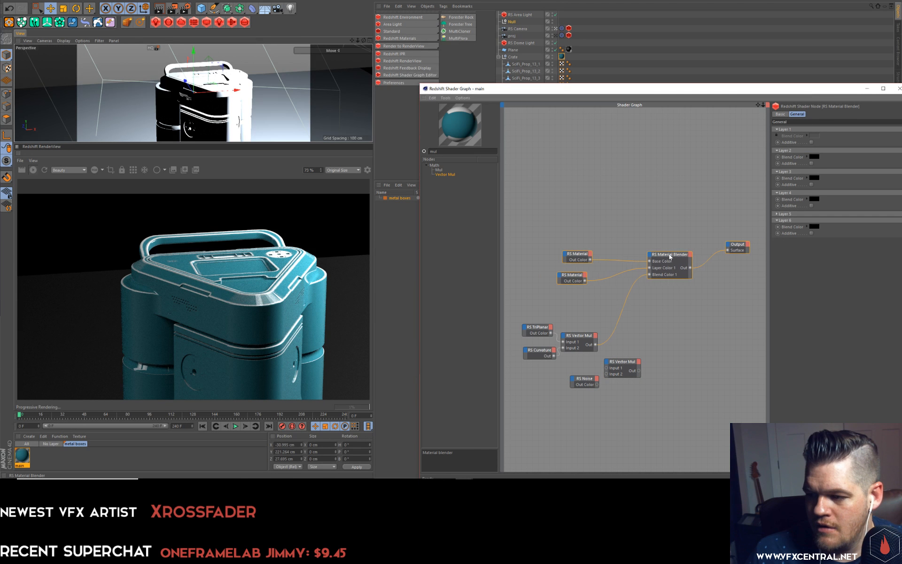
Connect the first Vector Mul and the Noise node to the second Vector Mul's inputs, and its output to Blend Color 1.
{"action": "left_click_drag", "start_coordinate": [628, 361], "coordinate": [643, 347]}
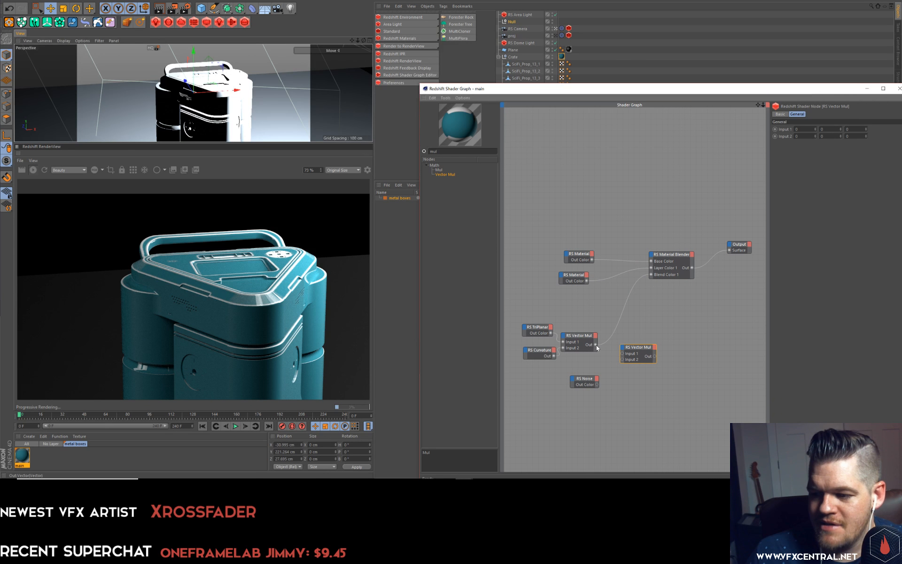
{"action": "left_click_drag", "start_coordinate": [623, 356], "coordinate": [622, 354]}
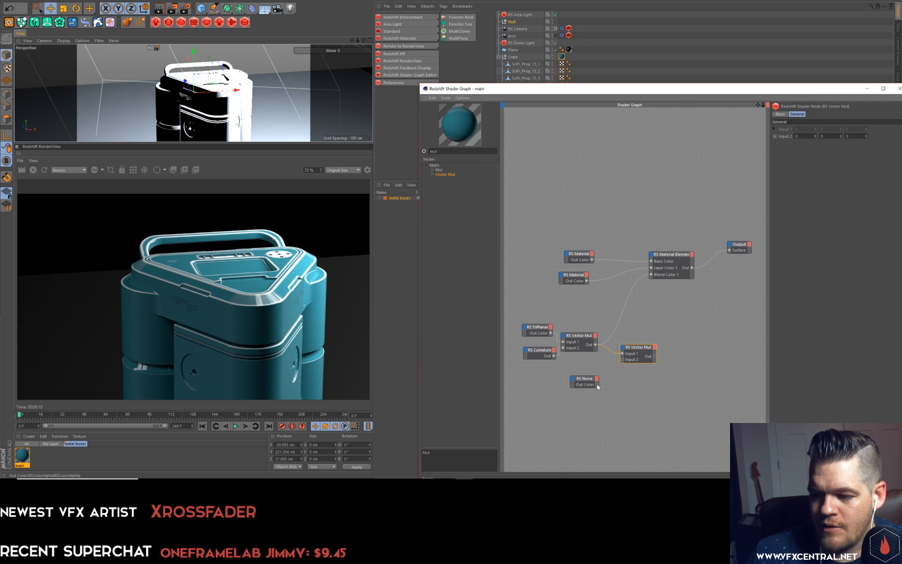
{"action": "left_click_drag", "start_coordinate": [623, 360], "coordinate": [651, 273]}
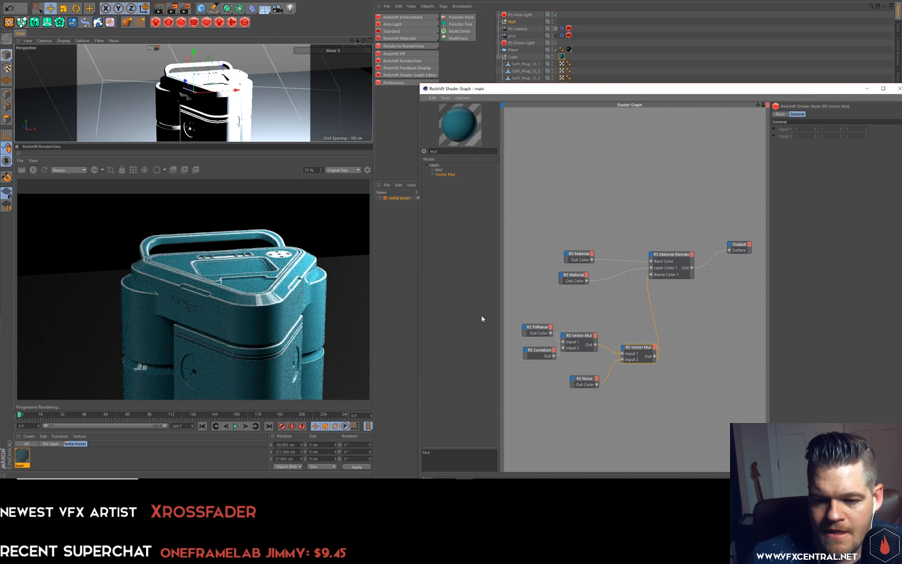
Move the Noise node slightly away from the second Vector Mul, reposition the graph window, and view the crate's top edges up close.
{"action": "left_click", "coordinate": [584, 381]}
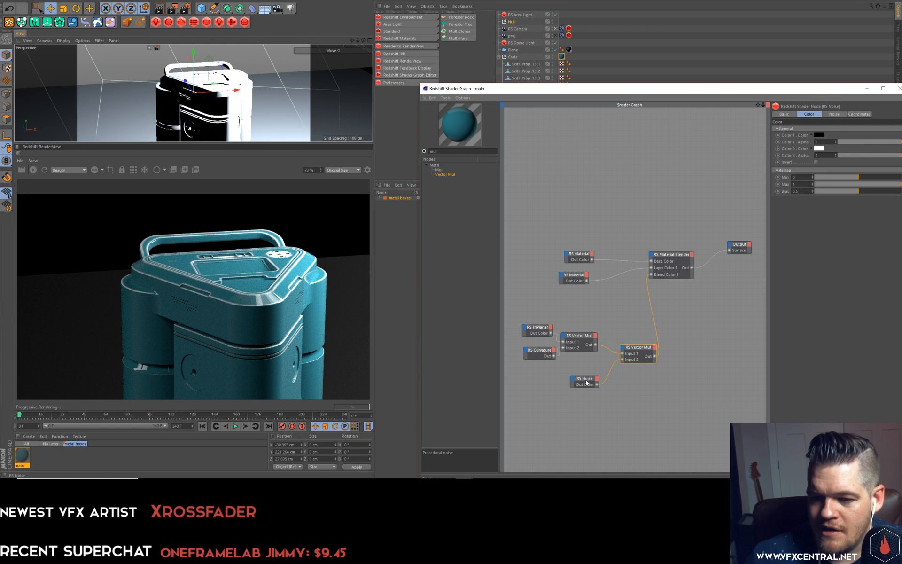
{"action": "left_click_drag", "start_coordinate": [328, 92], "coordinate": [349, 143], "text": "alt"}
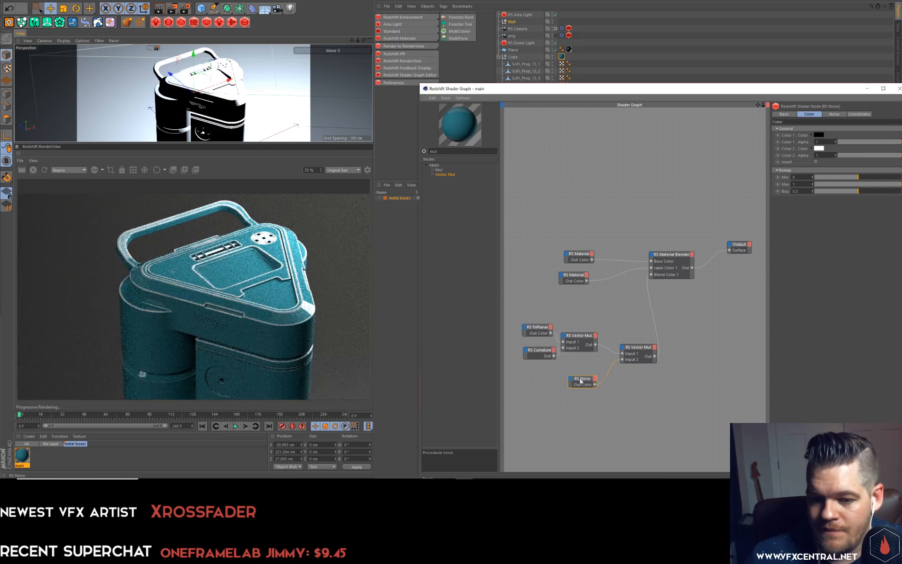
{"action": "left_click_drag", "start_coordinate": [585, 379], "coordinate": [568, 378]}
{"action": "left_click_drag", "start_coordinate": [771, 89], "coordinate": [659, 97]}
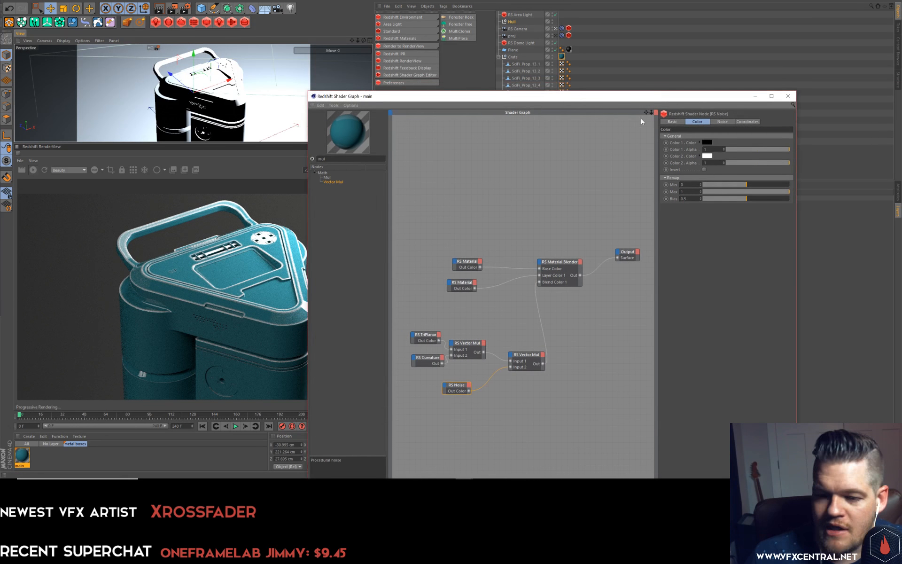
{"action": "right_click_drag", "start_coordinate": [215, 54], "coordinate": [245, 55], "text": "alt"}
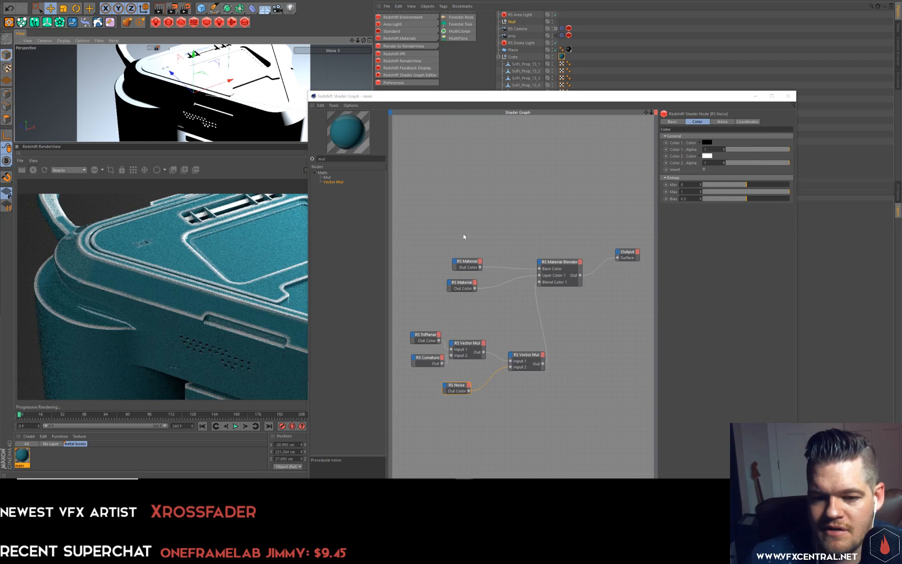
Lower the Noise node's Amplitude Gain slightly and set its Noise Type to Turbulence.
{"action": "left_click", "coordinate": [485, 386]}
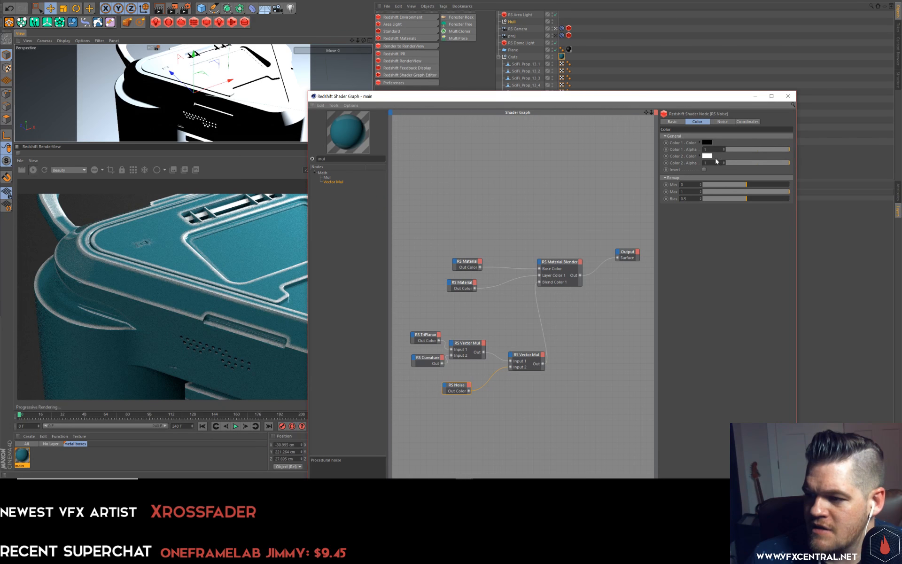
{"action": "left_click", "coordinate": [724, 123]}
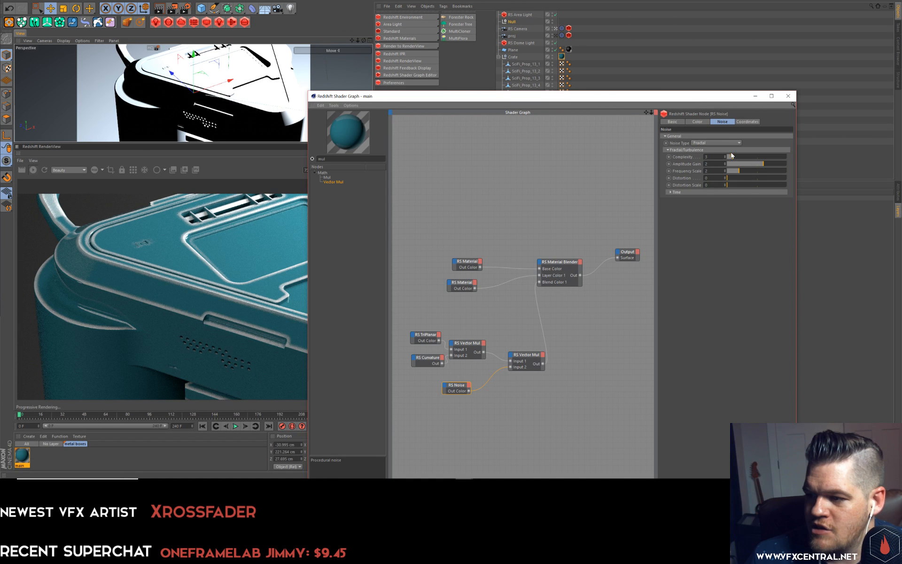
{"action": "left_click_drag", "start_coordinate": [738, 165], "coordinate": [758, 166]}
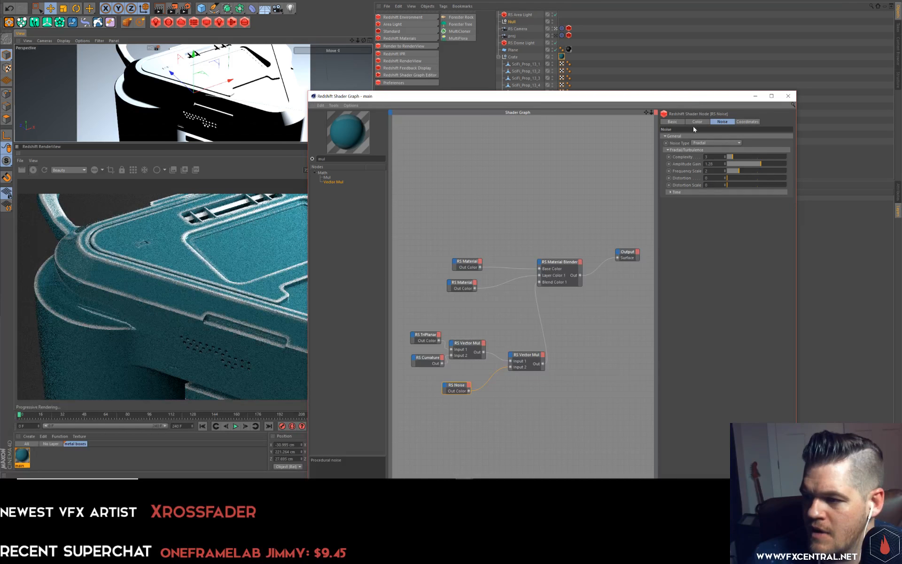
{"action": "left_click", "coordinate": [724, 136]}
{"action": "left_click", "coordinate": [714, 135]}
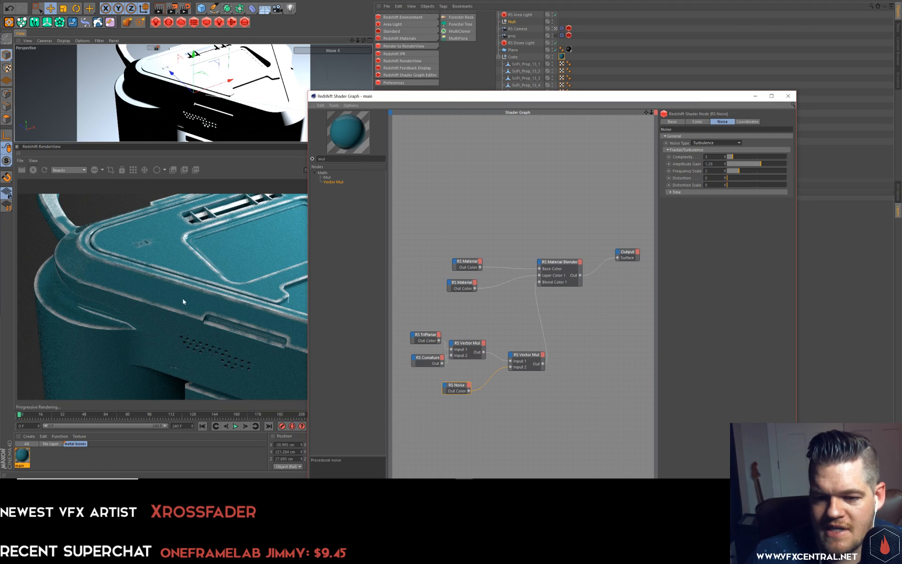
{"action": "scroll", "coordinate": [195, 71], "scroll_direction": "down", "scroll_amount": 2}
{"action": "scroll", "coordinate": [195, 72], "scroll_direction": "up", "scroll_amount": 5}
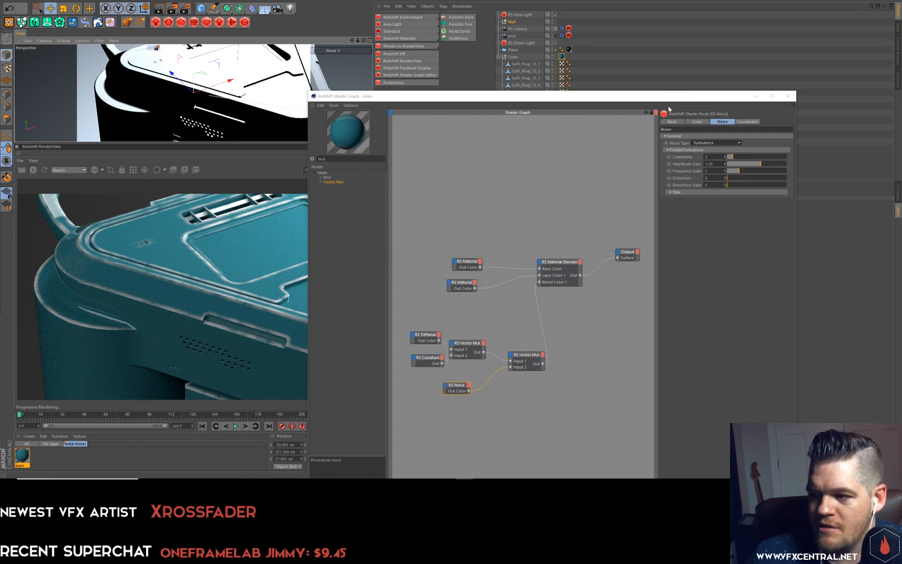
Fine-tune the Noise node's Overall Scale coordinate to a value below 1 and view the whole crate again.
{"action": "left_click", "coordinate": [741, 122]}
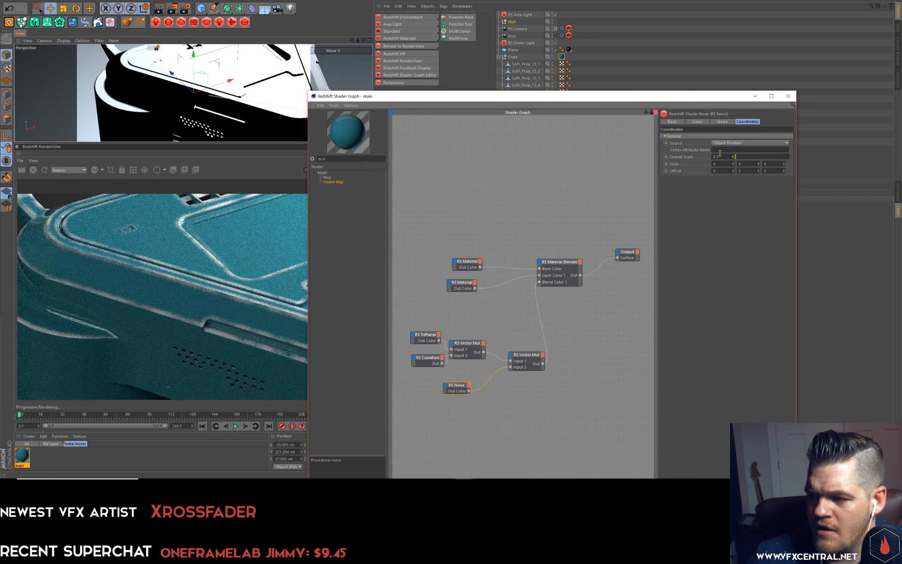
{"action": "left_click_drag", "start_coordinate": [735, 156], "coordinate": [739, 159]}
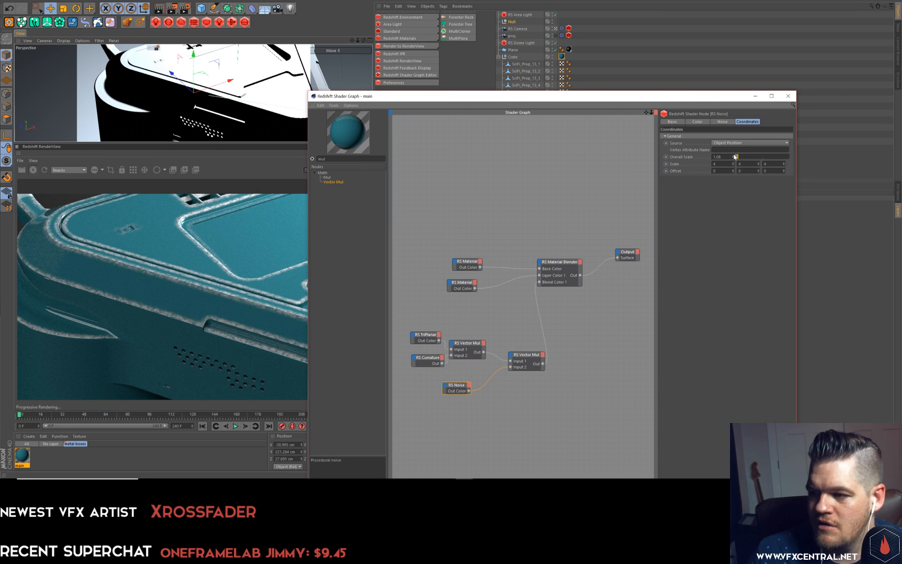
{"action": "left_click_drag", "start_coordinate": [737, 157], "coordinate": [735, 158]}
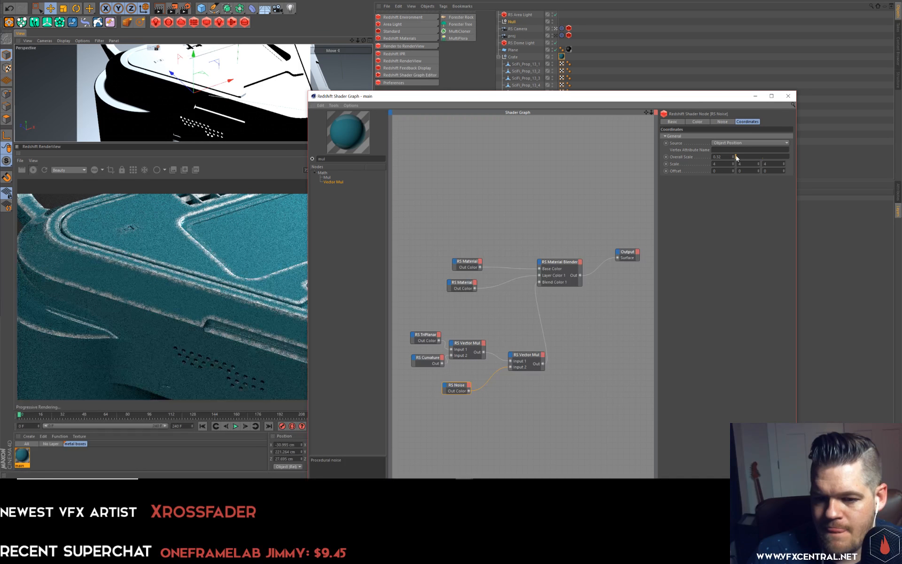
{"action": "mouse_move", "coordinate": [243, 65]}
{"action": "left_mouse_down", "text": "alt"}
{"action": "mouse_move", "coordinate": [235, 115]}
{"action": "mouse_move", "coordinate": [223, 110]}
{"action": "mouse_move", "coordinate": [225, 65]}
{"action": "left_mouse_up", "text": "alt"}
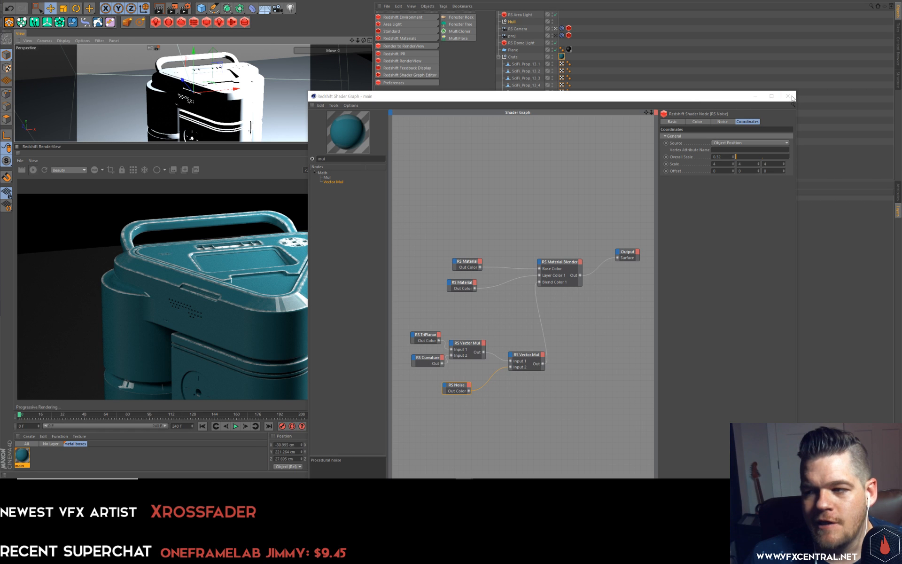
Close the shader graph, collapse the Crate hierarchy and clear the object selection.
{"action": "left_click", "coordinate": [791, 97]}
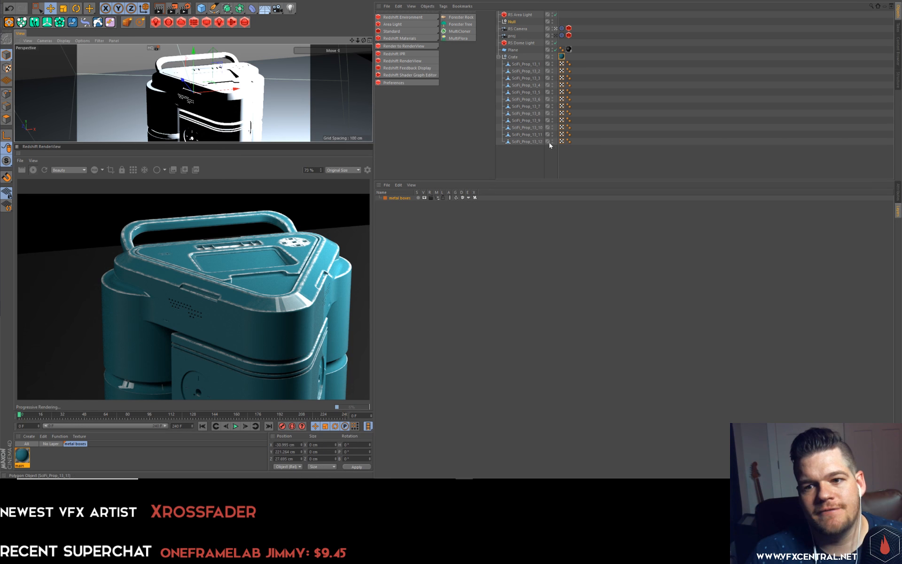
{"action": "left_click", "coordinate": [498, 57]}
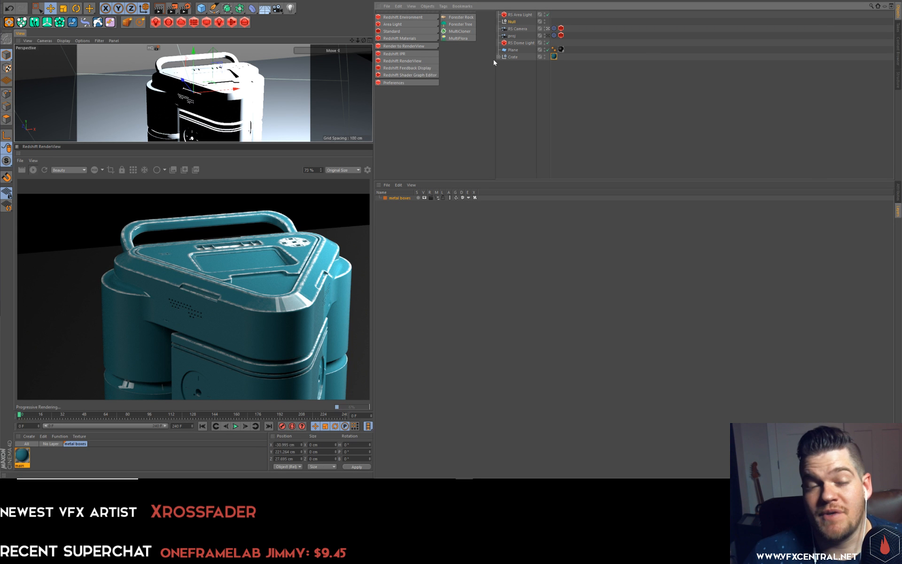
{"action": "left_click", "coordinate": [511, 69]}
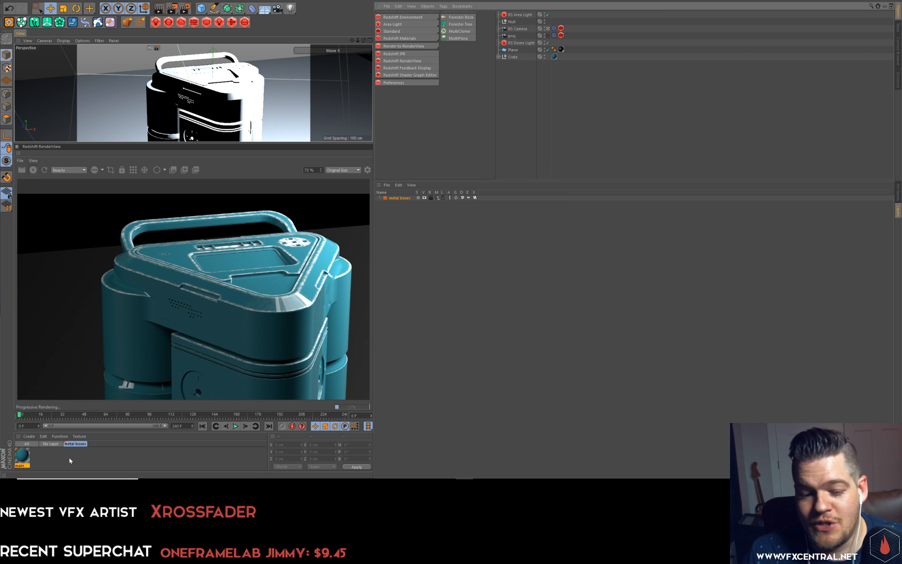
Reopen the shader graph of the material main without the Material Editor, keeping it clear of the render view.
{"action": "double_click", "coordinate": [22, 454]}
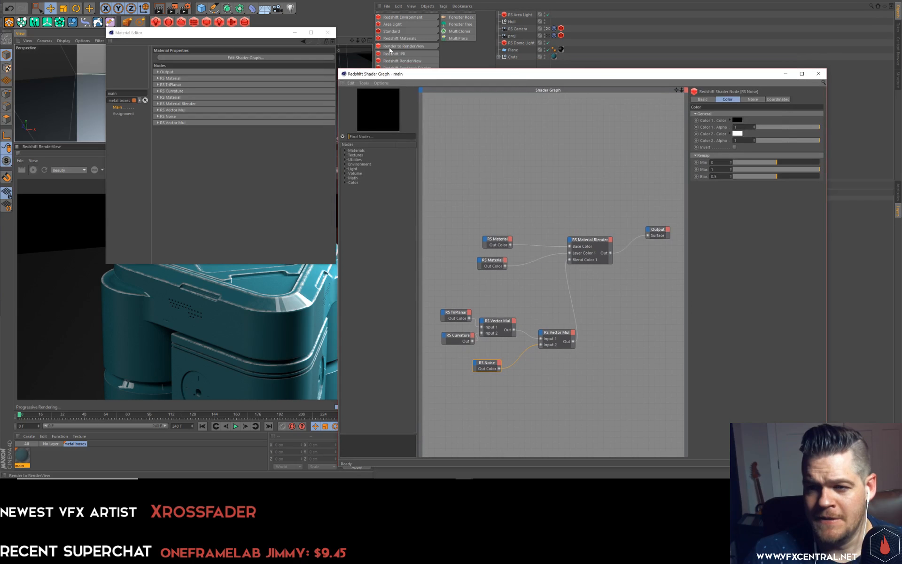
{"action": "left_click", "coordinate": [331, 34]}
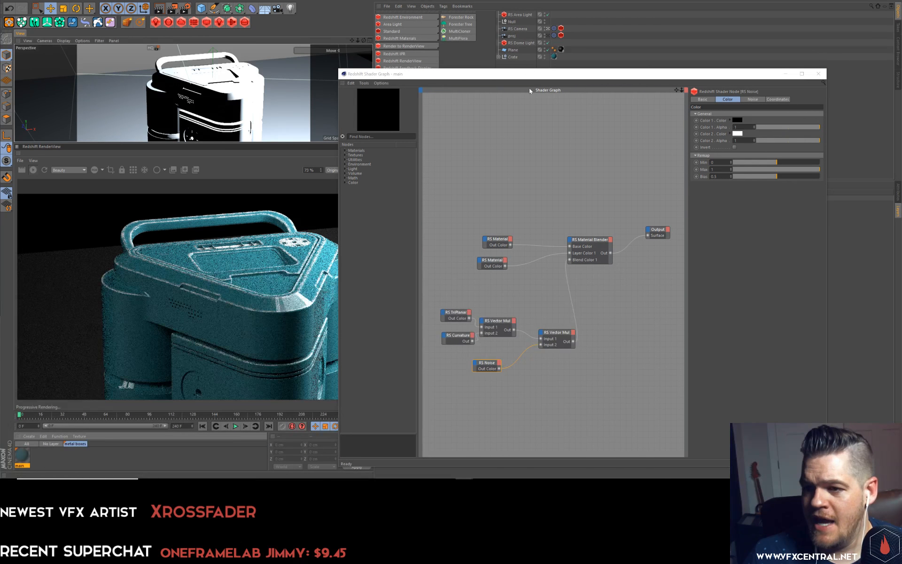
{"action": "left_click_drag", "start_coordinate": [484, 76], "coordinate": [506, 74]}
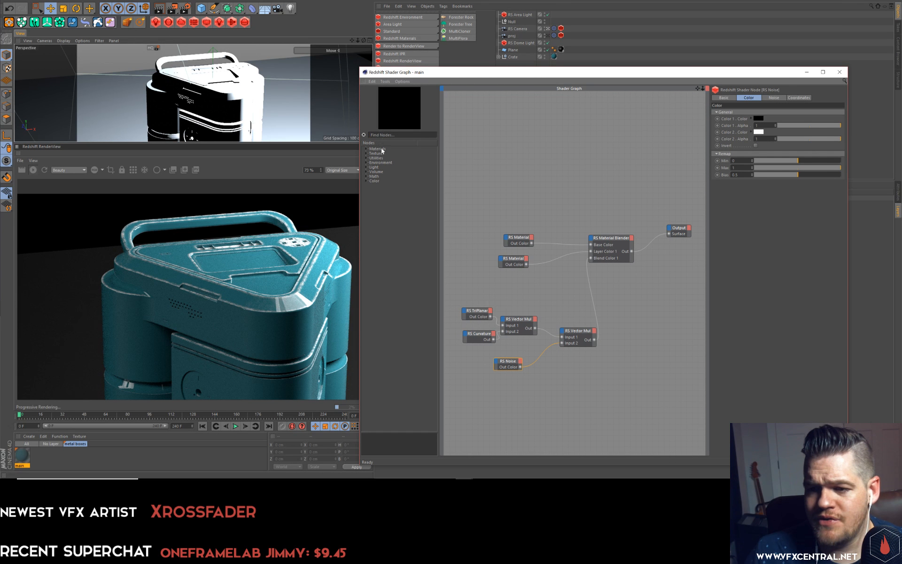
Add a Camera Map texture node above the two material nodes in the shader graph.
{"action": "left_click", "coordinate": [367, 149]}
{"action": "left_click", "coordinate": [366, 149]}
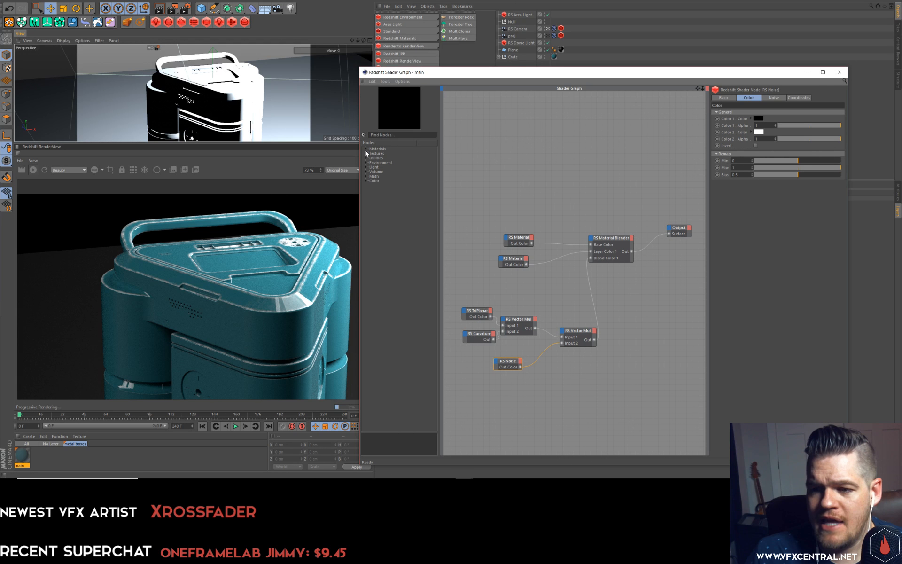
{"action": "left_click", "coordinate": [367, 153]}
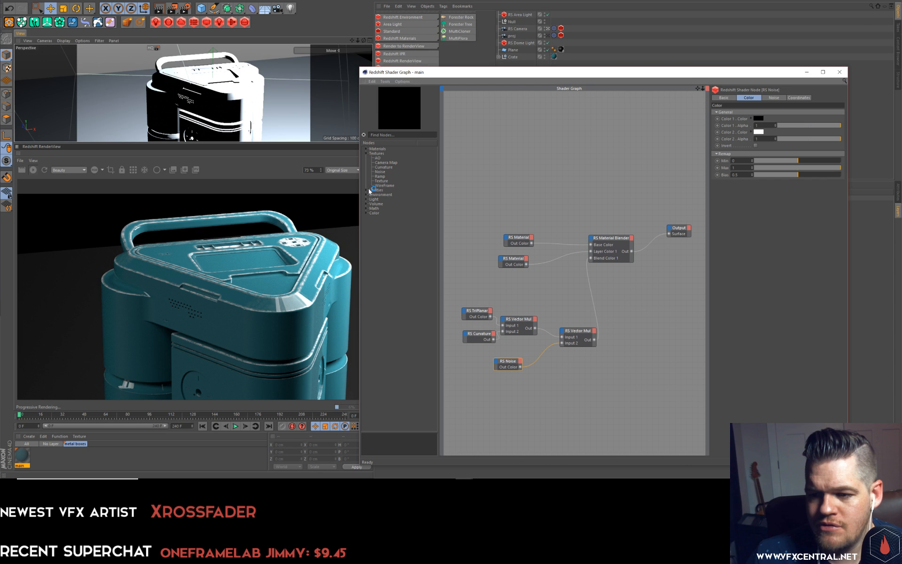
{"action": "left_click_drag", "start_coordinate": [499, 175], "coordinate": [518, 173]}
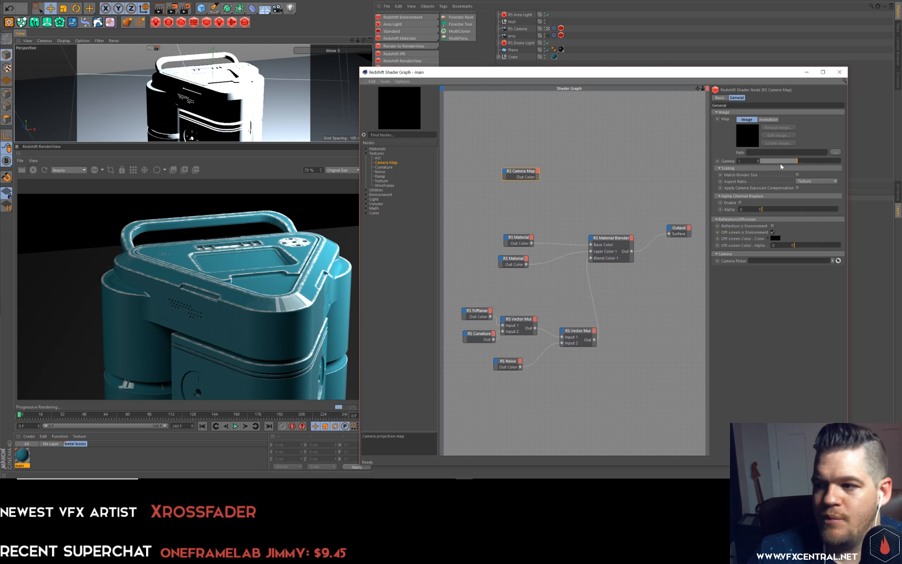
Load VFXcentrallogo-2018 from the VFX Central folder as the Camera Map node's image.
{"action": "left_click", "coordinate": [836, 152]}
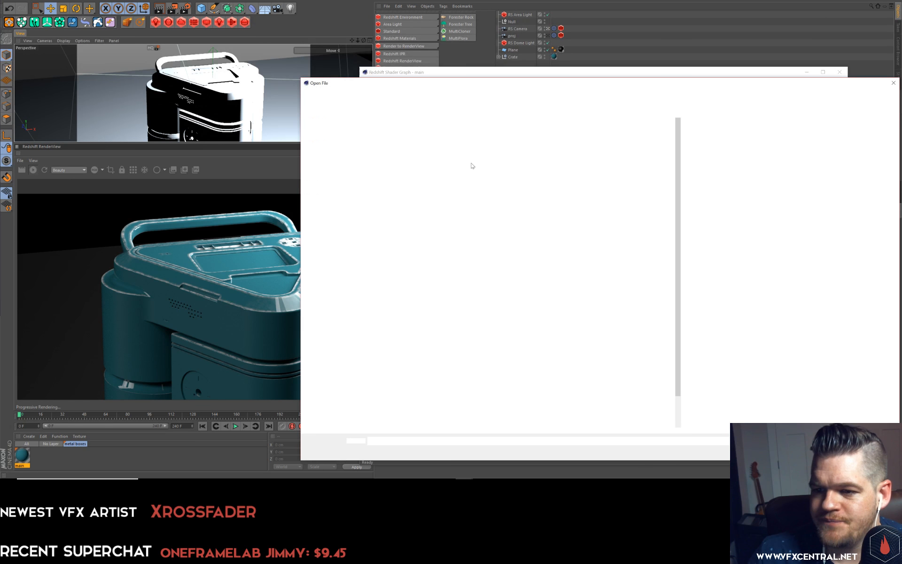
{"action": "scroll", "coordinate": [452, 350], "scroll_direction": "down", "scroll_amount": 2}
{"action": "left_click", "coordinate": [544, 353]}
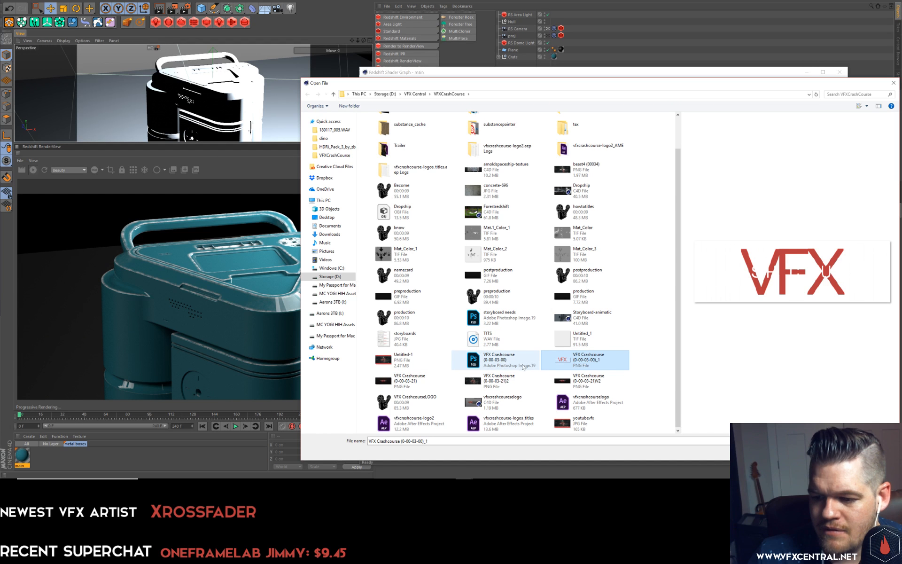
{"action": "scroll", "coordinate": [525, 366], "scroll_direction": "up", "scroll_amount": 1}
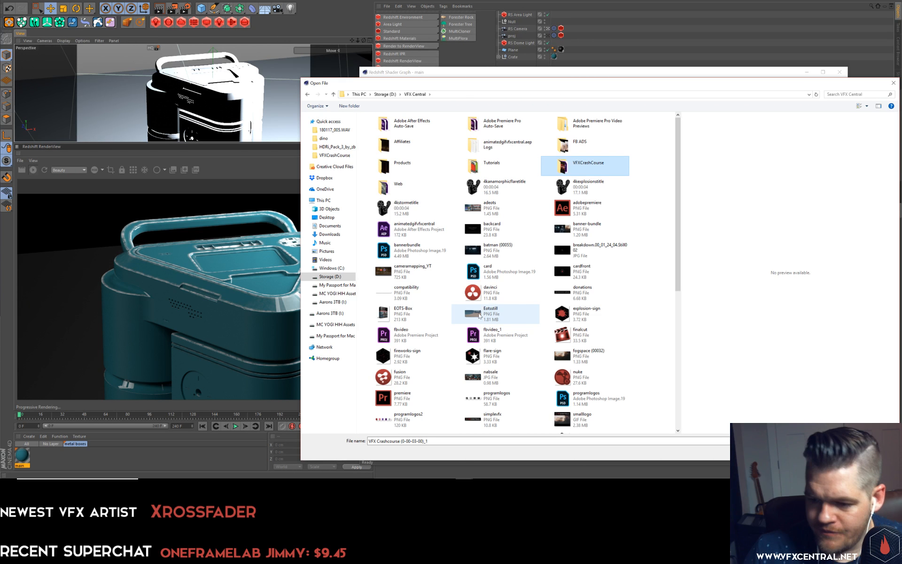
{"action": "scroll", "coordinate": [473, 325], "scroll_direction": "down", "scroll_amount": 5}
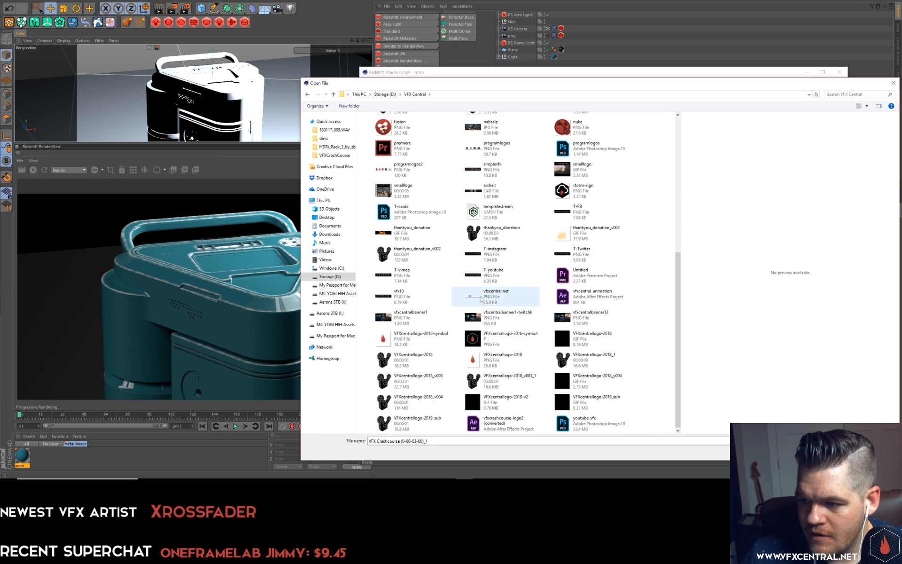
{"action": "scroll", "coordinate": [482, 297], "scroll_direction": "up", "scroll_amount": 5}
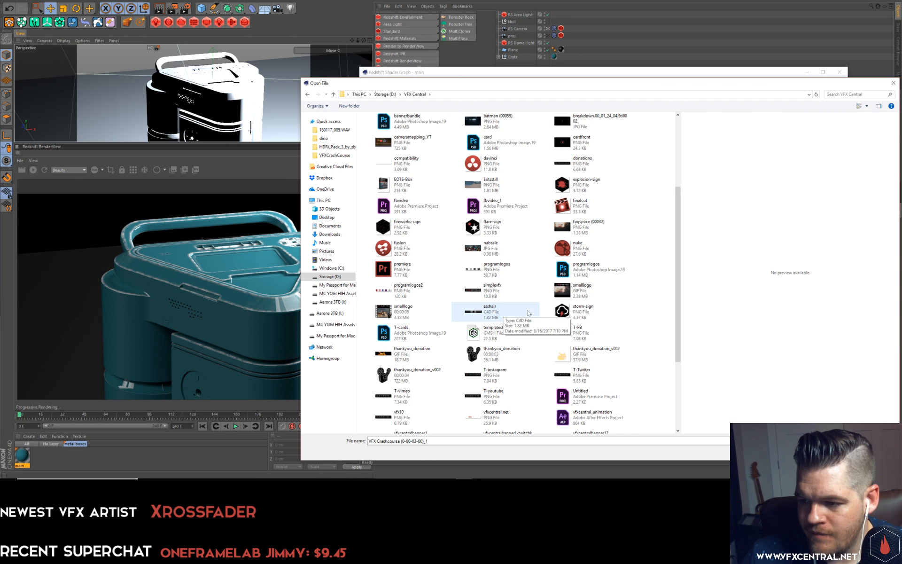
{"action": "scroll", "coordinate": [489, 301], "scroll_direction": "down", "scroll_amount": 5}
{"action": "left_click", "coordinate": [517, 356]}
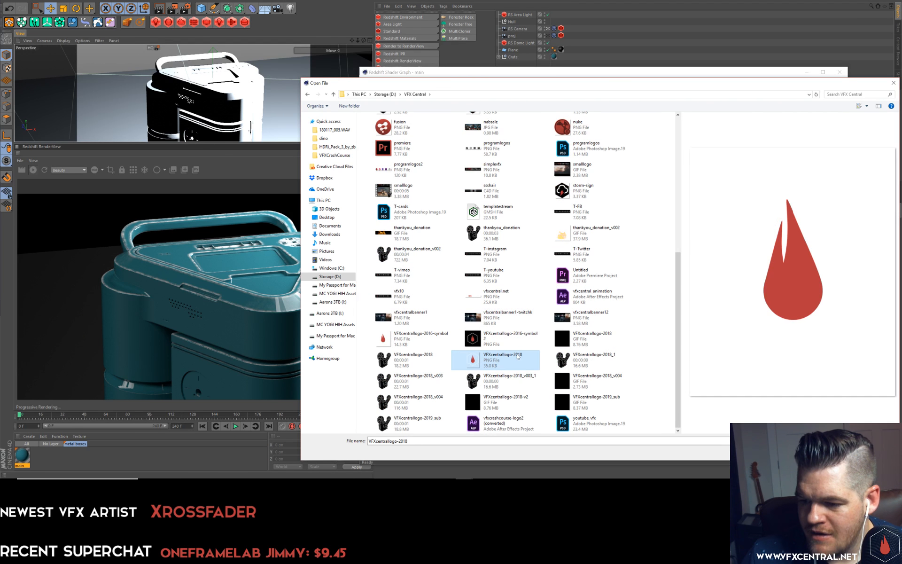
{"action": "key", "text": "Return"}
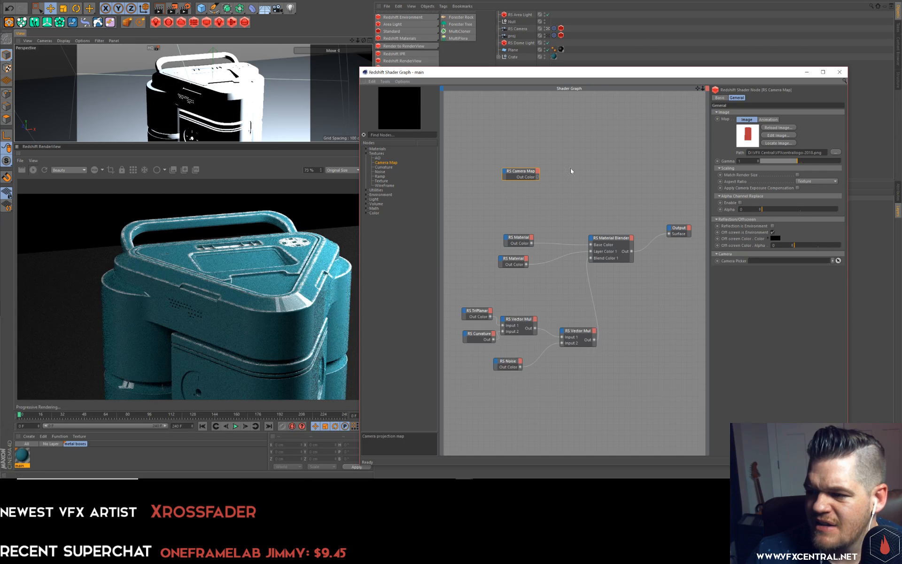
{"action": "left_click", "coordinate": [798, 174]}
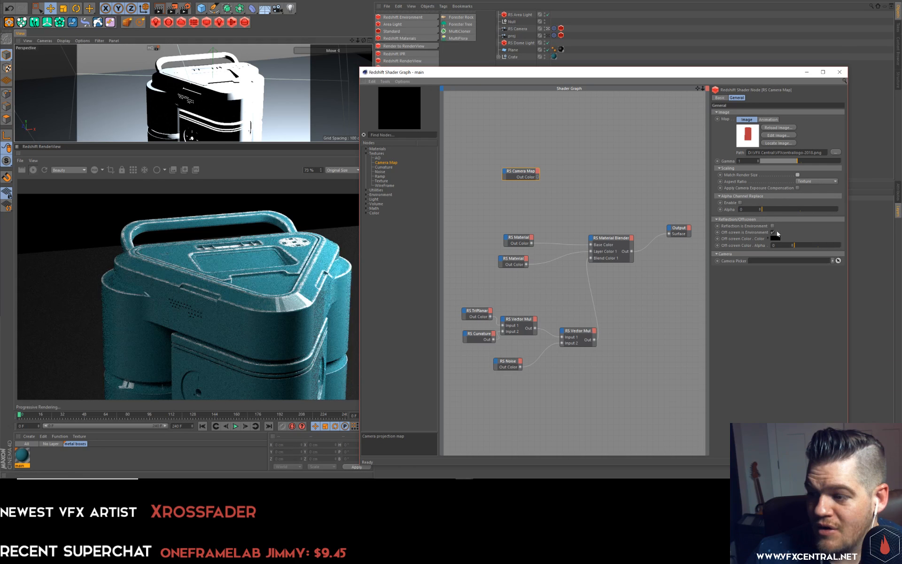
Set the Camera Map node's image to nuke.png from the VFX Central folder.
{"action": "left_click", "coordinate": [836, 152]}
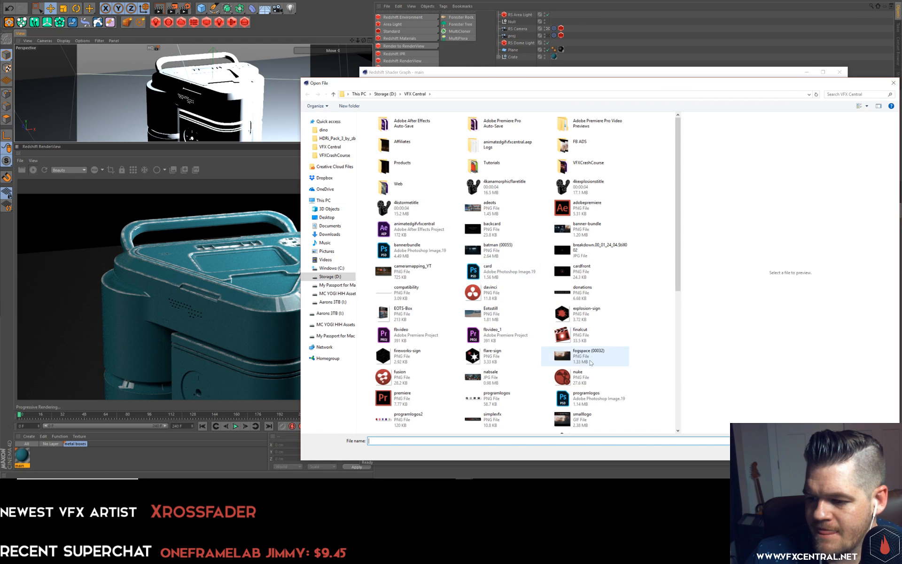
{"action": "left_click", "coordinate": [579, 376]}
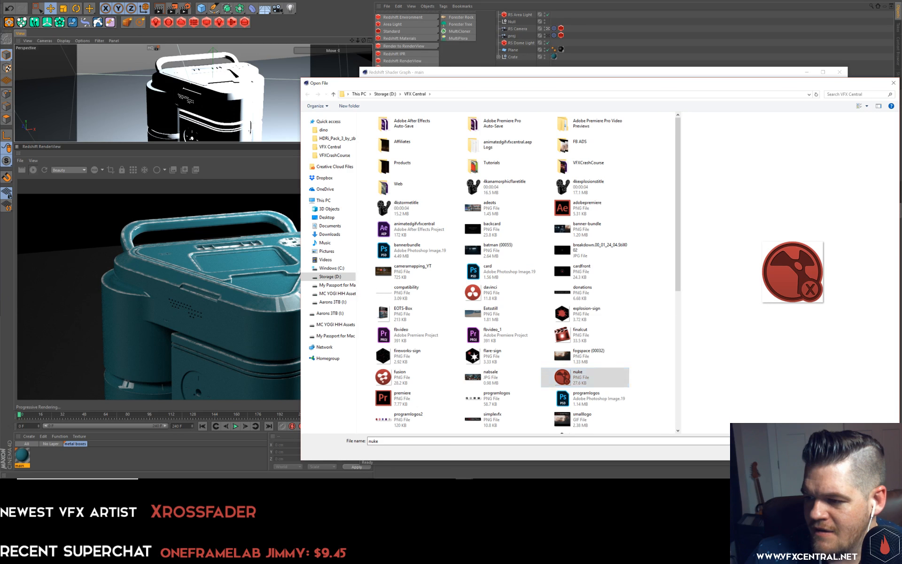
{"action": "double_click", "coordinate": [588, 380]}
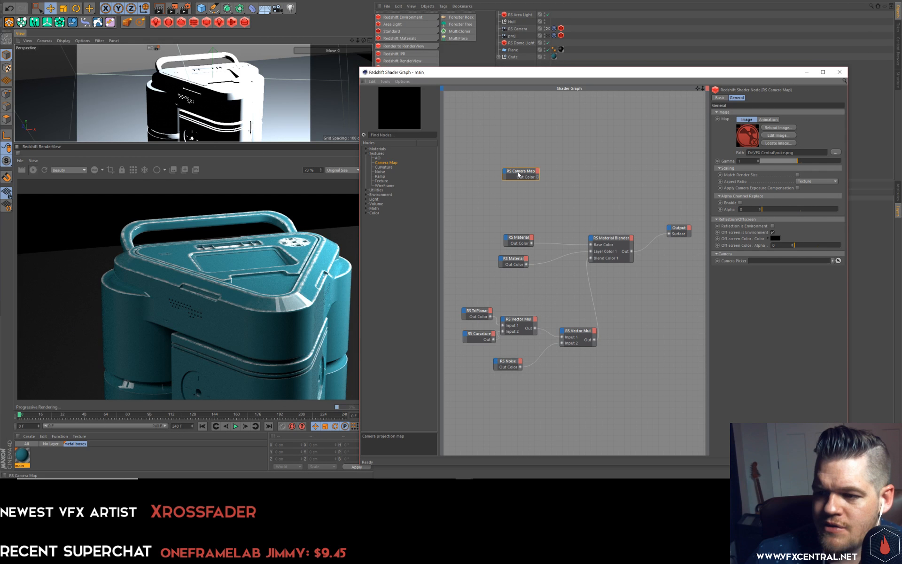
Move the shader graph window aside and enlarge the perspective viewport in height and width.
{"action": "left_click_drag", "start_coordinate": [419, 73], "coordinate": [548, 151]}
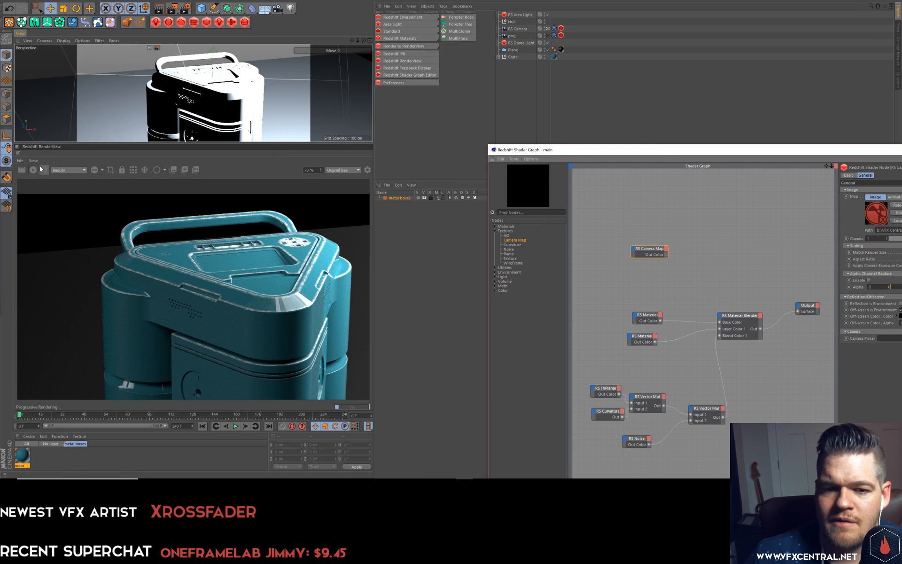
{"action": "left_click_drag", "start_coordinate": [105, 144], "coordinate": [113, 210]}
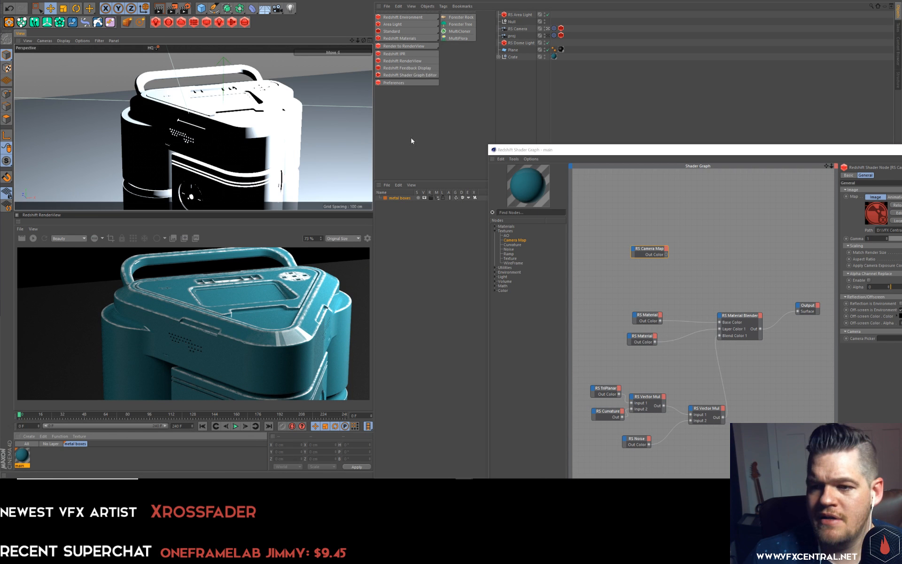
{"action": "left_click_drag", "start_coordinate": [375, 134], "coordinate": [455, 139]}
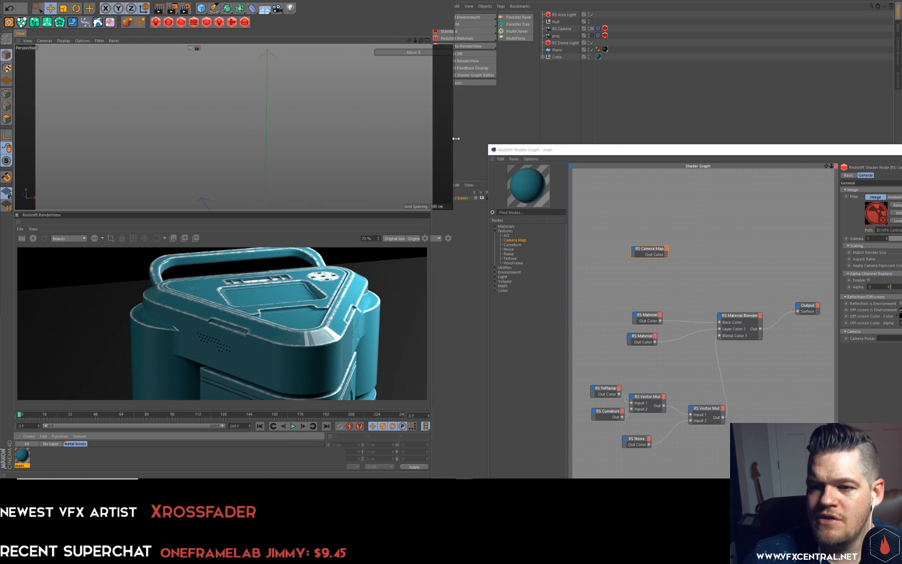
Leave the RS Camera view, inspect both cameras from outside the scene, and select the proj camera.
{"action": "left_click", "coordinate": [610, 29]}
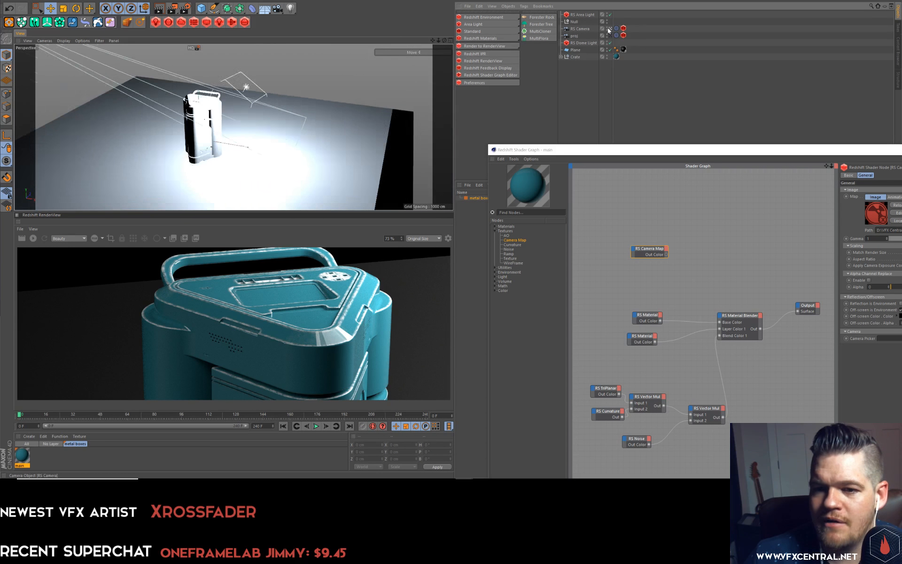
{"action": "left_click", "coordinate": [59, 88]}
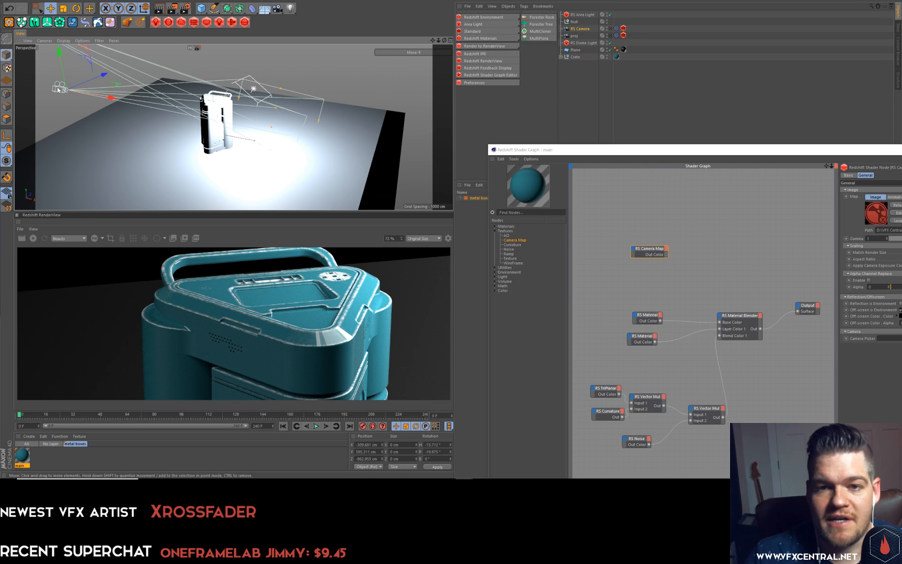
{"action": "left_click_drag", "start_coordinate": [203, 69], "coordinate": [137, 107], "text": "alt"}
{"action": "left_click", "coordinate": [575, 36]}
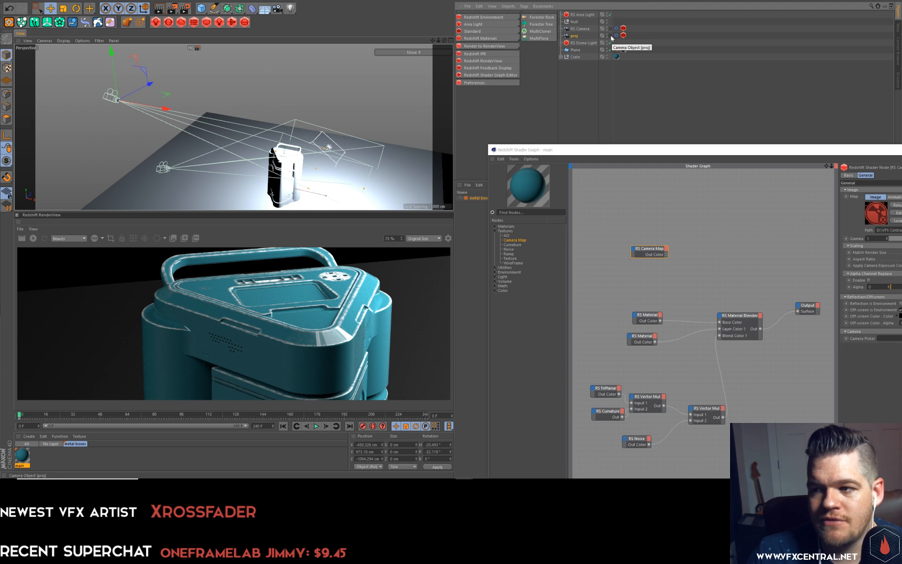
Look through the proj camera and reposition it closer to the crate, framing its triangular top.
{"action": "left_click", "coordinate": [611, 35]}
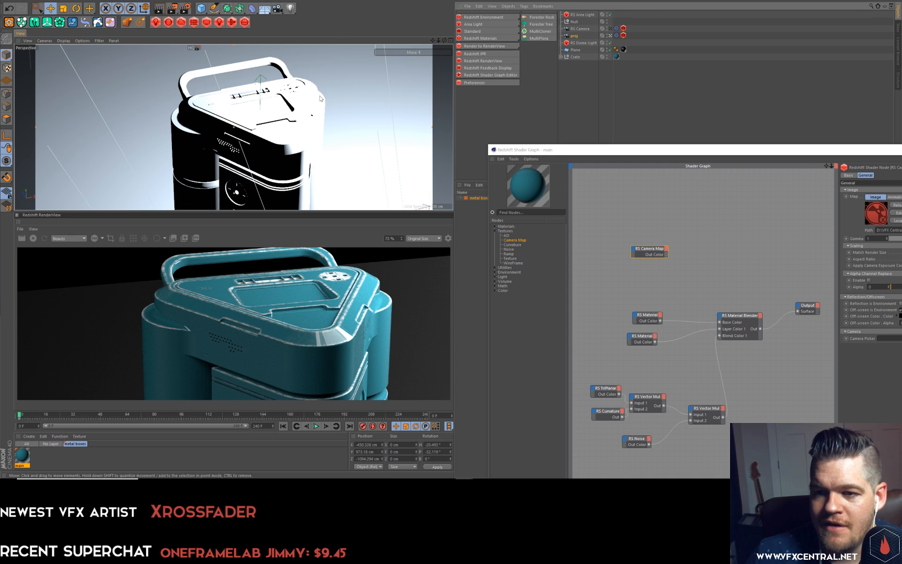
{"action": "left_click_drag", "start_coordinate": [438, 41], "coordinate": [462, 85]}
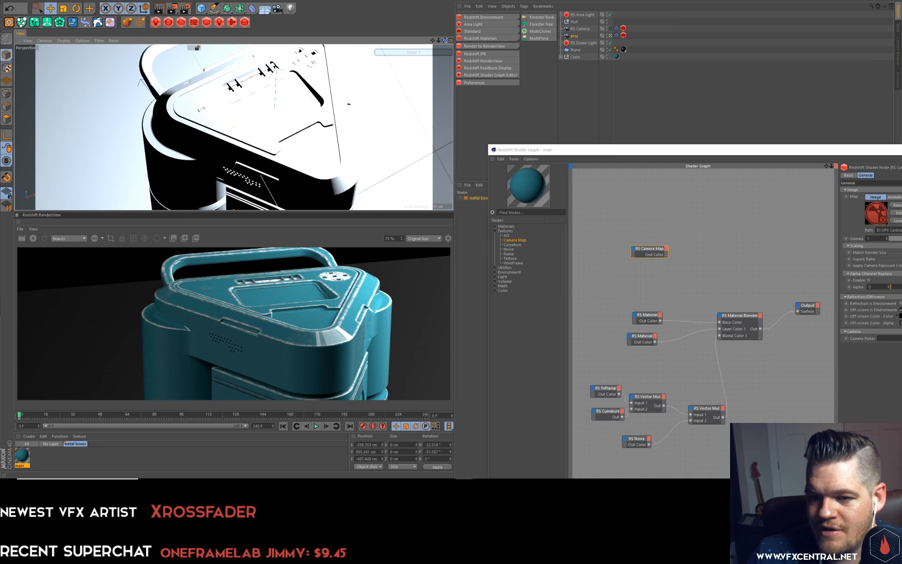
Set the viewport display to Quick Shading and return to the RS Camera view.
{"action": "left_click", "coordinate": [65, 41]}
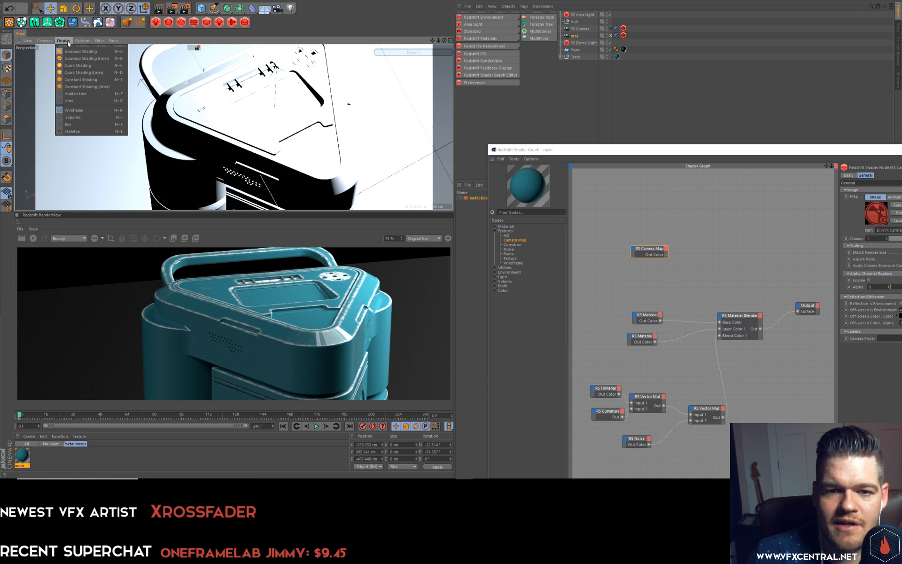
{"action": "left_click", "coordinate": [76, 66]}
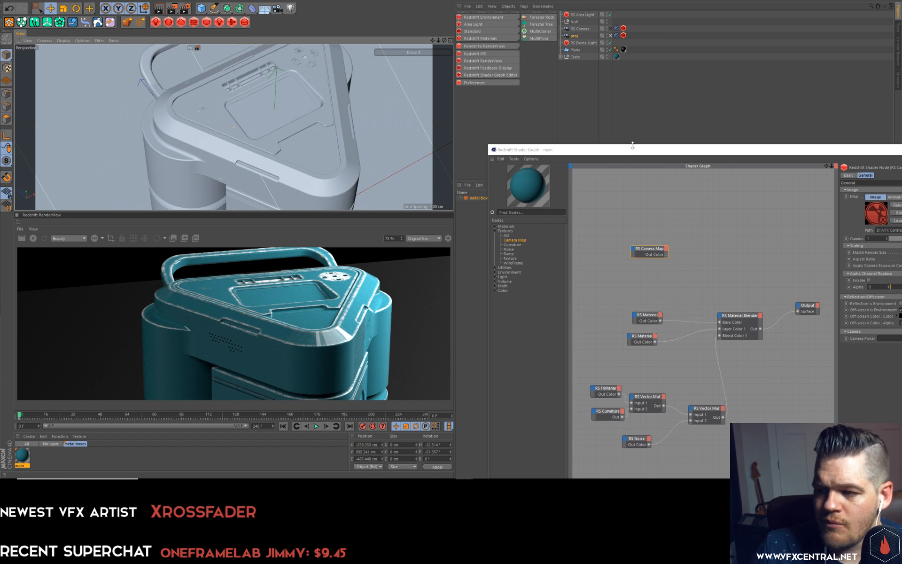
{"action": "left_click", "coordinate": [610, 28]}
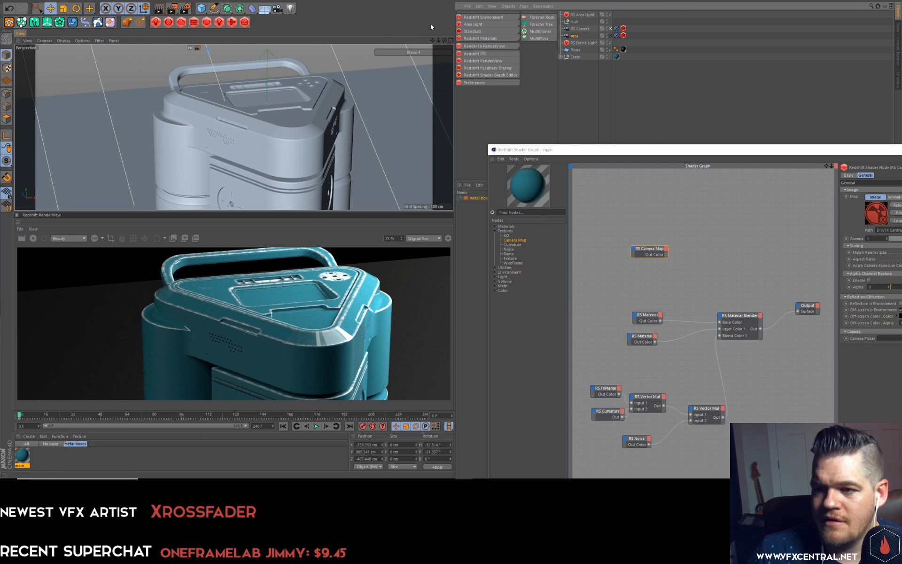
Assign the proj camera to the Camera Picker of the RS Camera Map node.
{"action": "left_click_drag", "start_coordinate": [445, 40], "coordinate": [290, 146]}
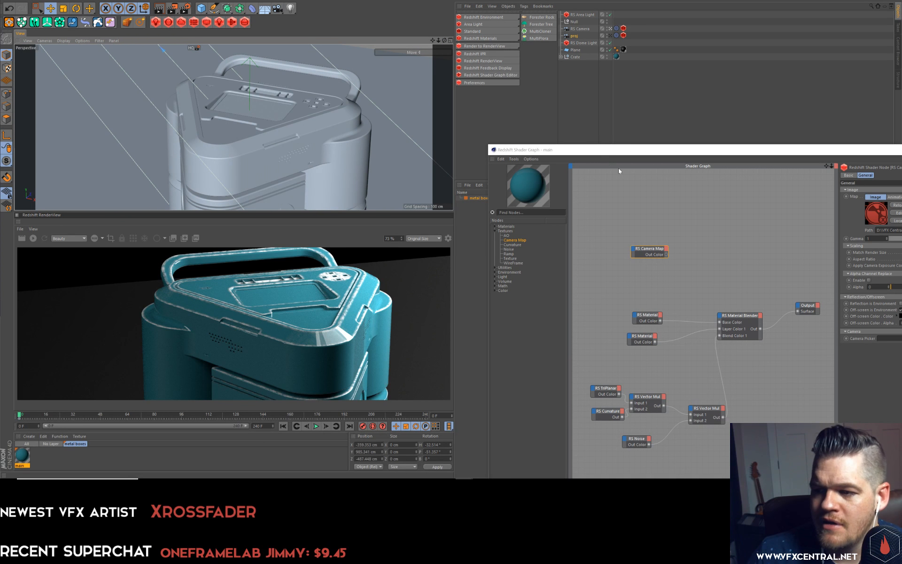
{"action": "left_click_drag", "start_coordinate": [619, 149], "coordinate": [484, 118]}
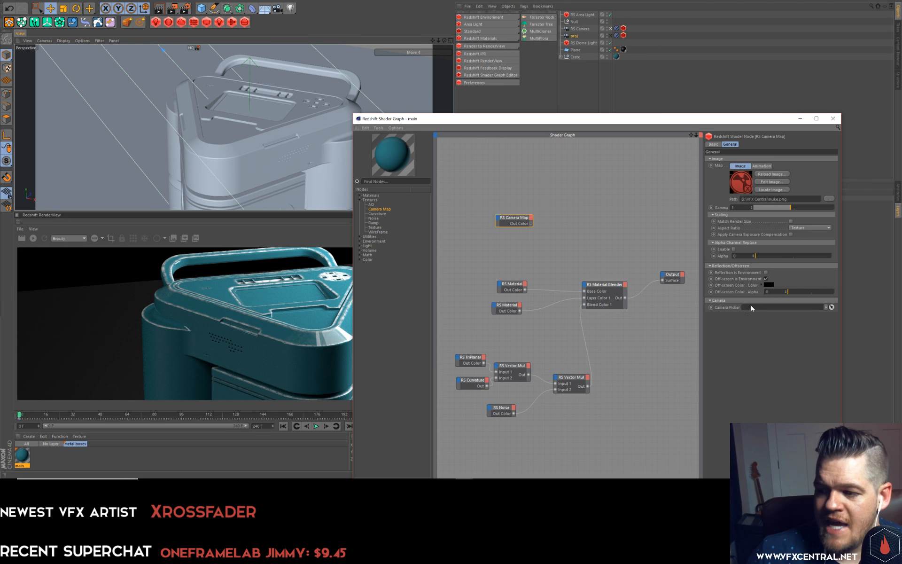
{"action": "left_click", "coordinate": [571, 37]}
{"action": "left_click_drag", "start_coordinate": [741, 304], "coordinate": [748, 308]}
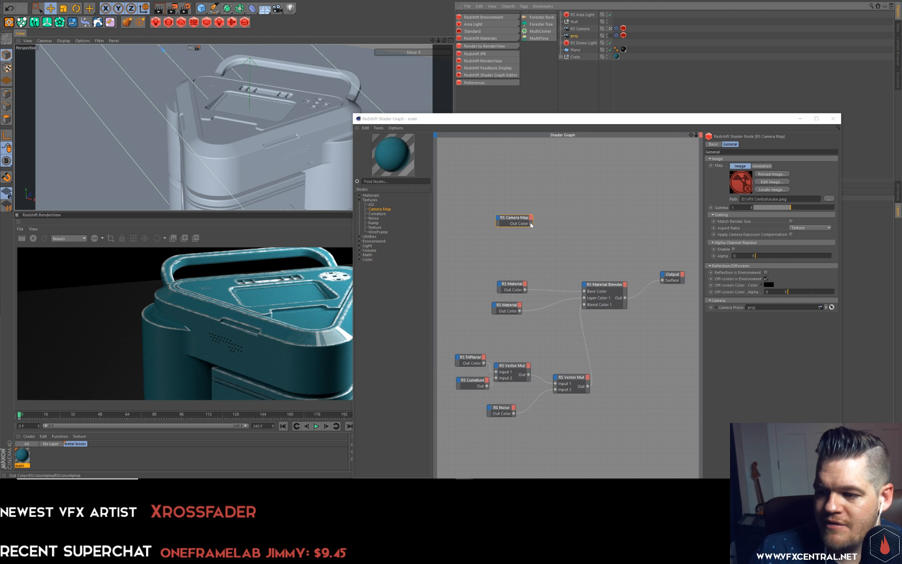
Connect the RS Camera Map's Out Color to the Output's Surface and start the Redshift render to preview the projection.
{"action": "left_click_drag", "start_coordinate": [531, 223], "coordinate": [545, 232]}
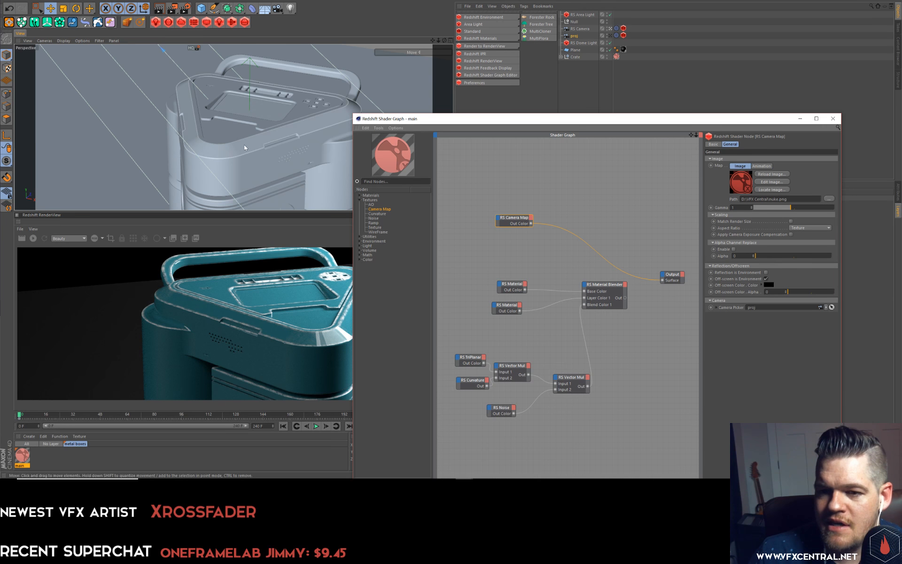
{"action": "left_click", "coordinate": [33, 238]}
{"action": "left_click_drag", "start_coordinate": [407, 120], "coordinate": [486, 115]}
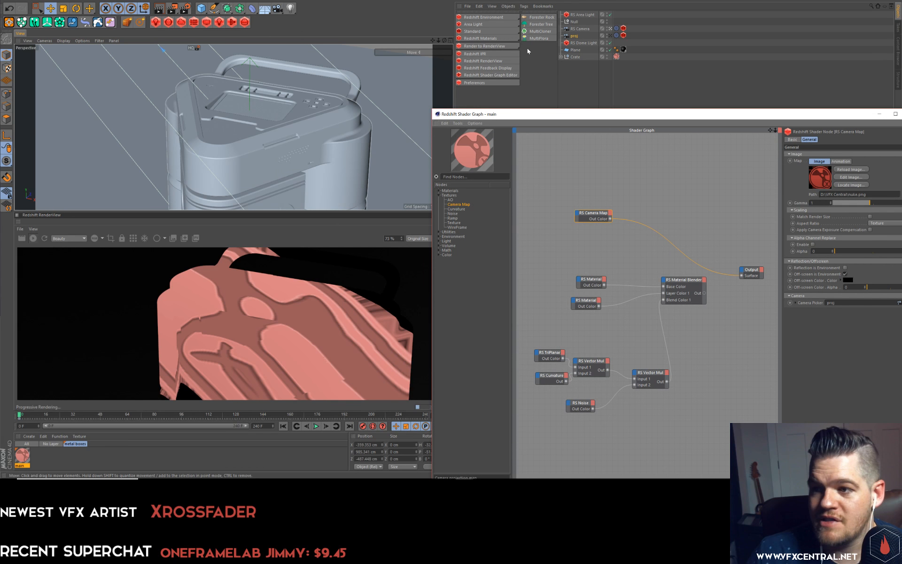
Look through the proj camera and examine the Camera Map's picked-camera properties and image animation options.
{"action": "left_click", "coordinate": [611, 36]}
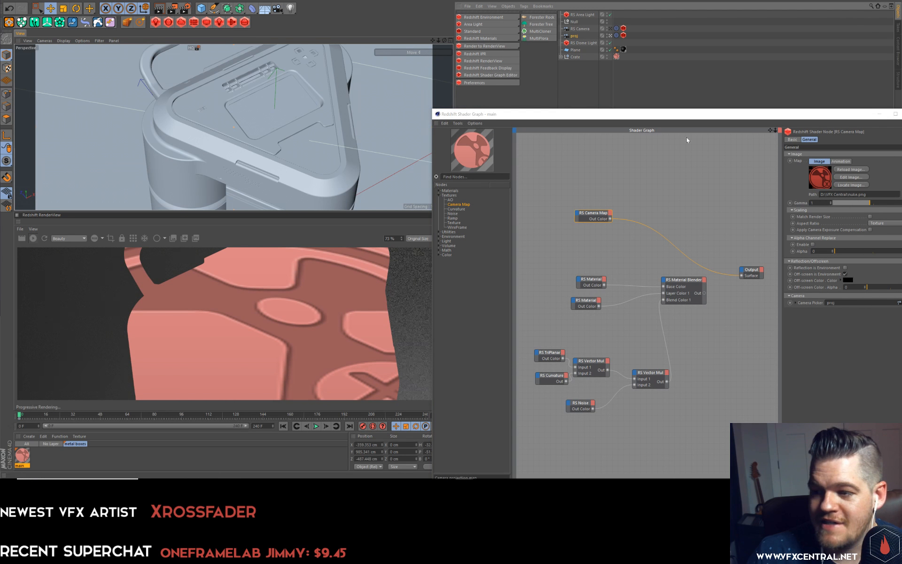
{"action": "left_click_drag", "start_coordinate": [592, 115], "coordinate": [468, 113]}
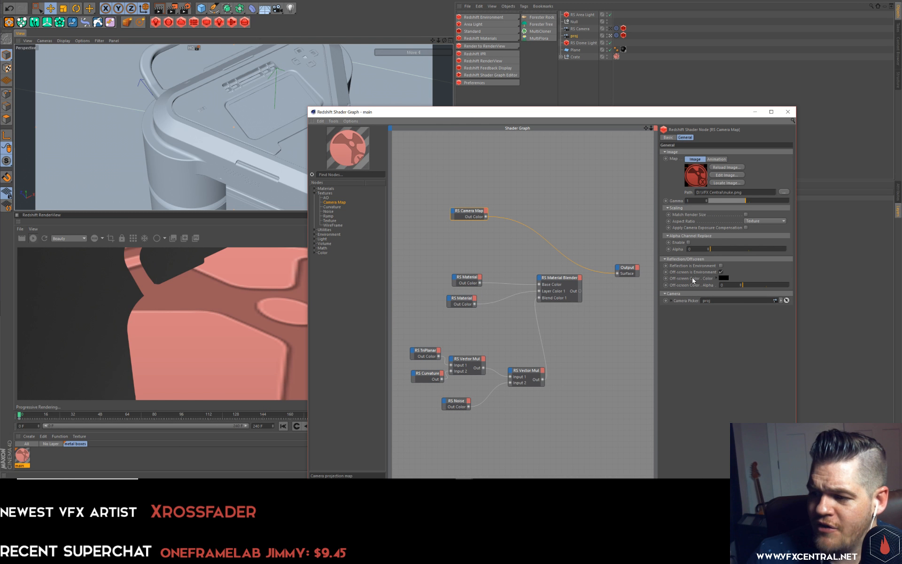
{"action": "left_click", "coordinate": [672, 301]}
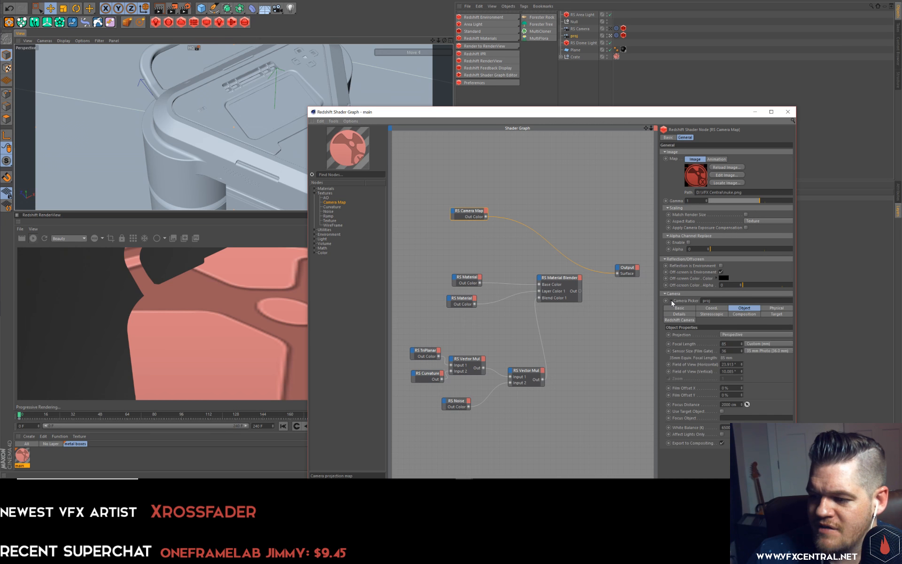
{"action": "left_click", "coordinate": [671, 301]}
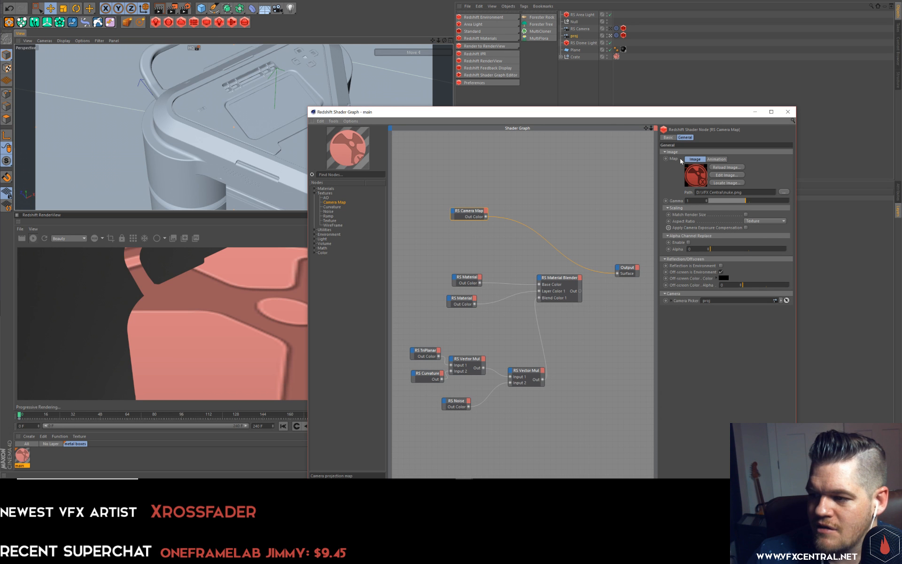
{"action": "left_click", "coordinate": [710, 160]}
{"action": "left_click", "coordinate": [696, 160]}
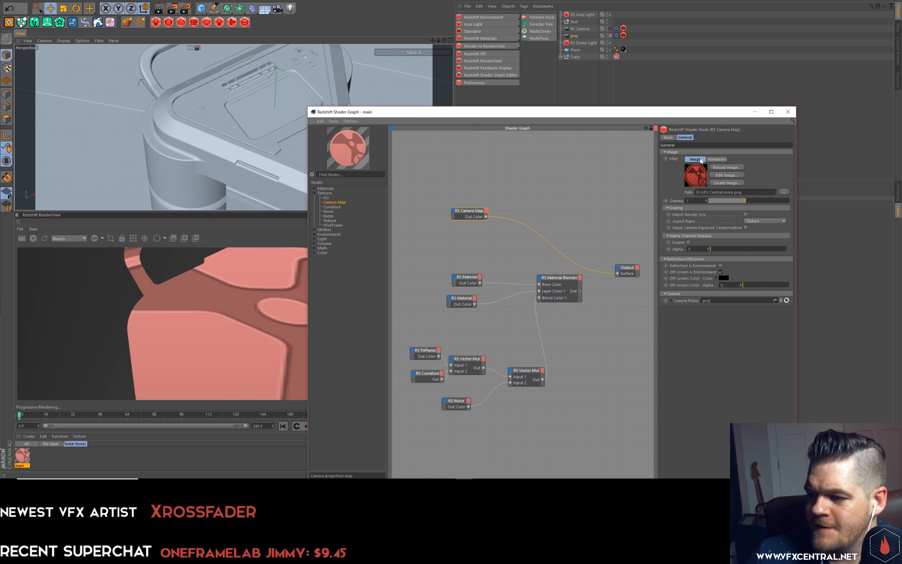
Set the Camera Map's scaling aspect ratio to Render.
{"action": "left_click", "coordinate": [746, 215]}
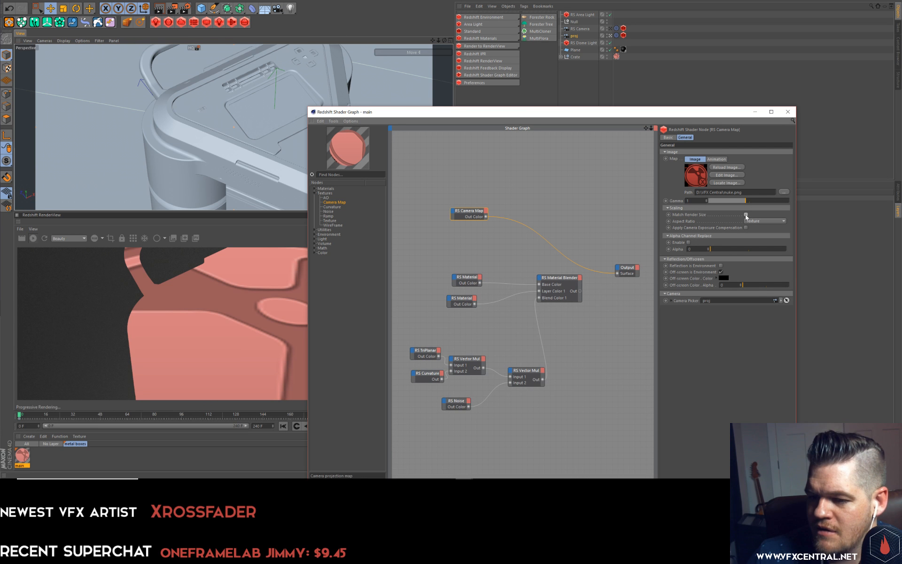
{"action": "left_click", "coordinate": [765, 221]}
{"action": "left_click", "coordinate": [754, 233]}
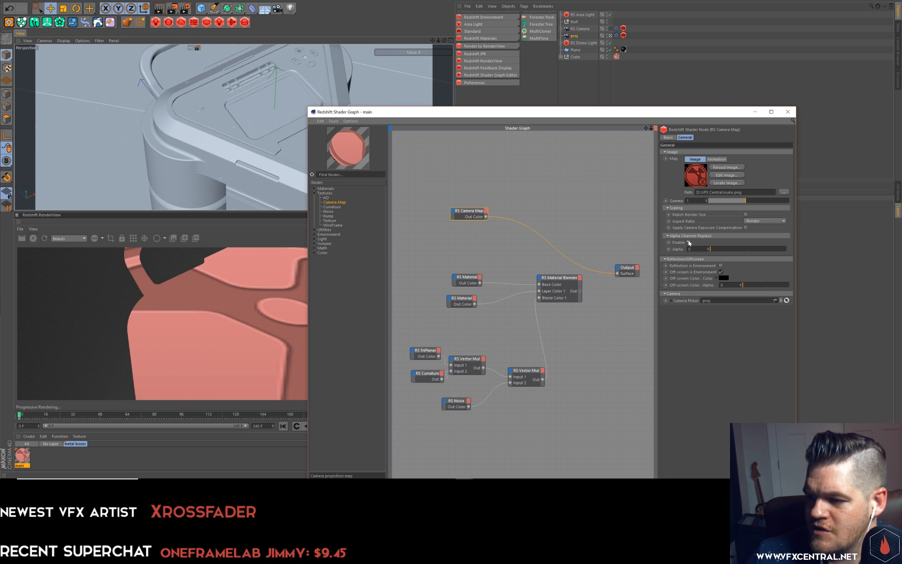
{"action": "mouse_move", "coordinate": [726, 247]}
{"action": "left_mouse_down"}
{"action": "mouse_move", "coordinate": [739, 245]}
{"action": "mouse_move", "coordinate": [728, 247]}
{"action": "left_mouse_up"}
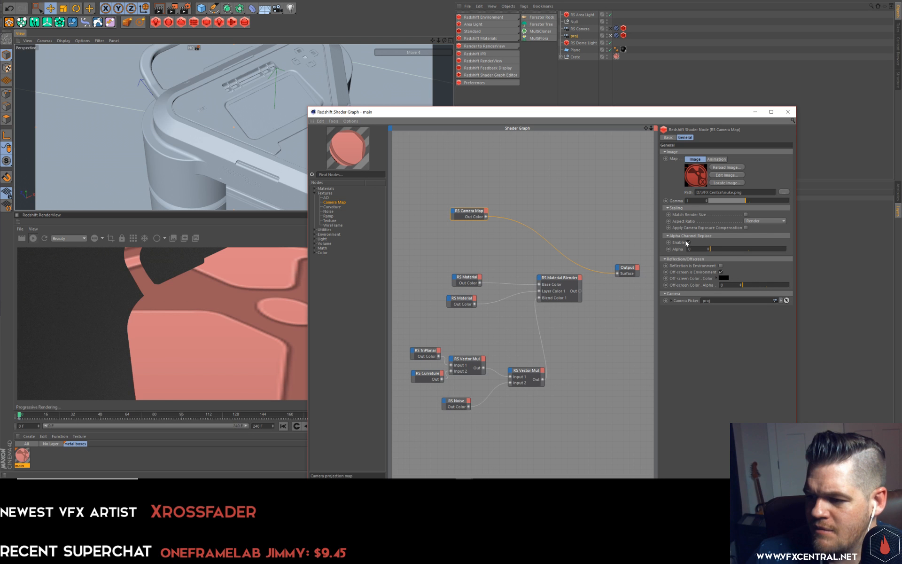
{"action": "left_click", "coordinate": [721, 272]}
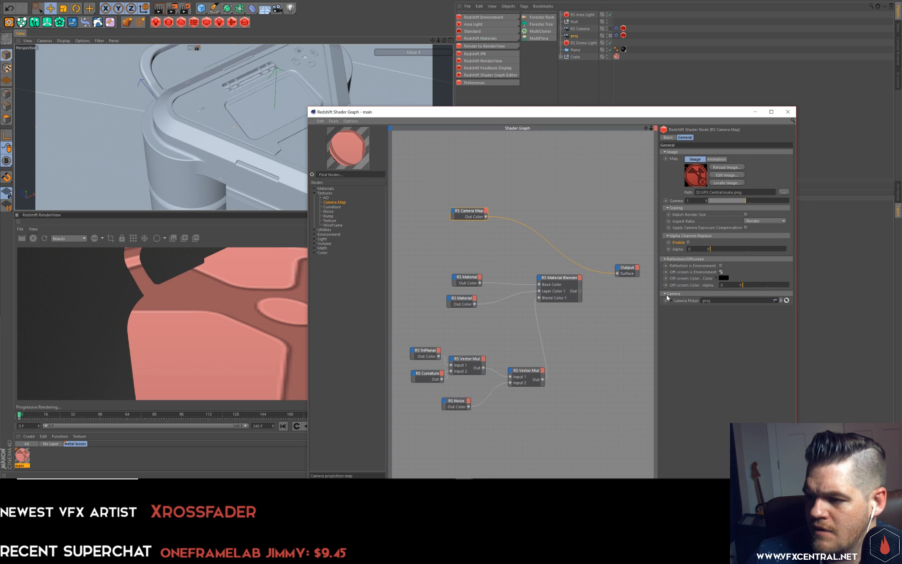
Return to the RS Camera, leave its view, and examine the crate and both cameras from outside.
{"action": "left_click", "coordinate": [610, 28]}
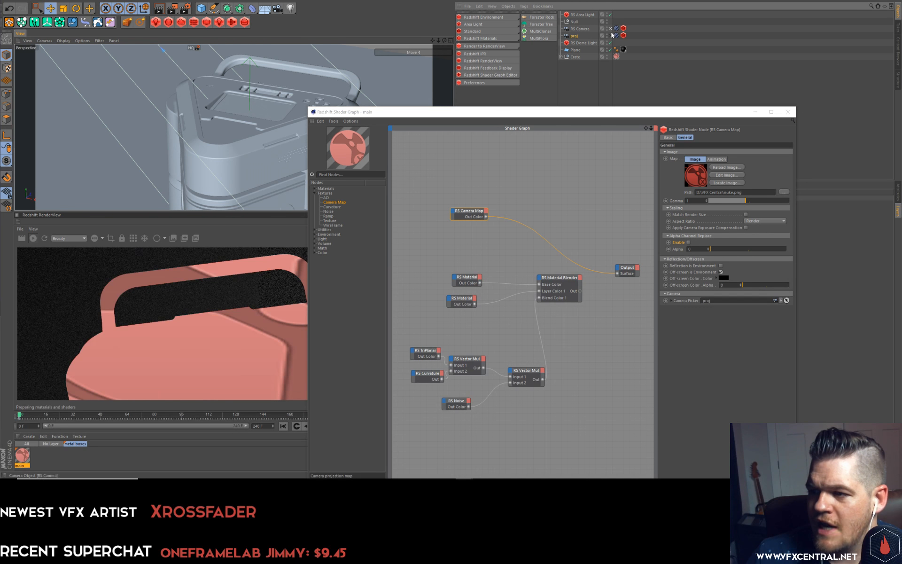
{"action": "left_click", "coordinate": [610, 29]}
{"action": "left_click", "coordinate": [610, 29]}
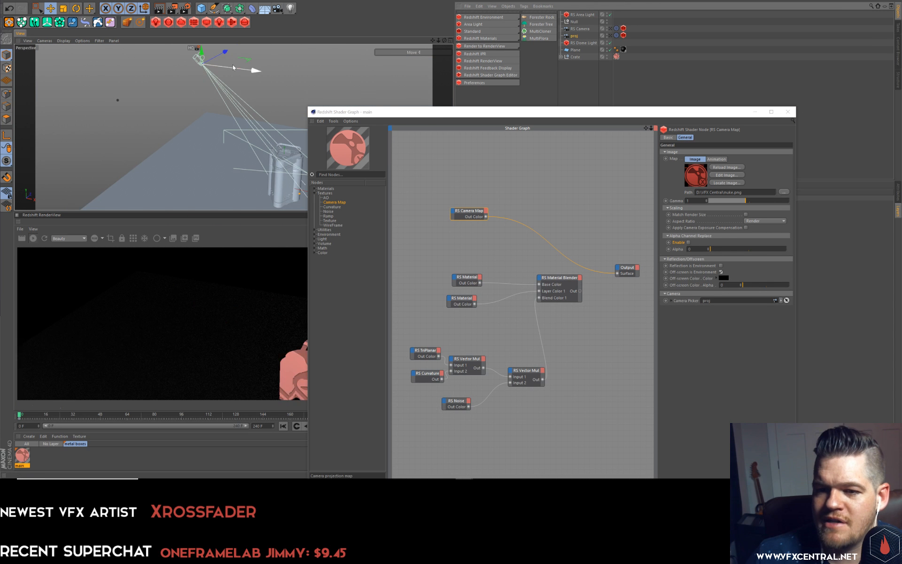
{"action": "left_click_drag", "start_coordinate": [358, 114], "coordinate": [463, 97]}
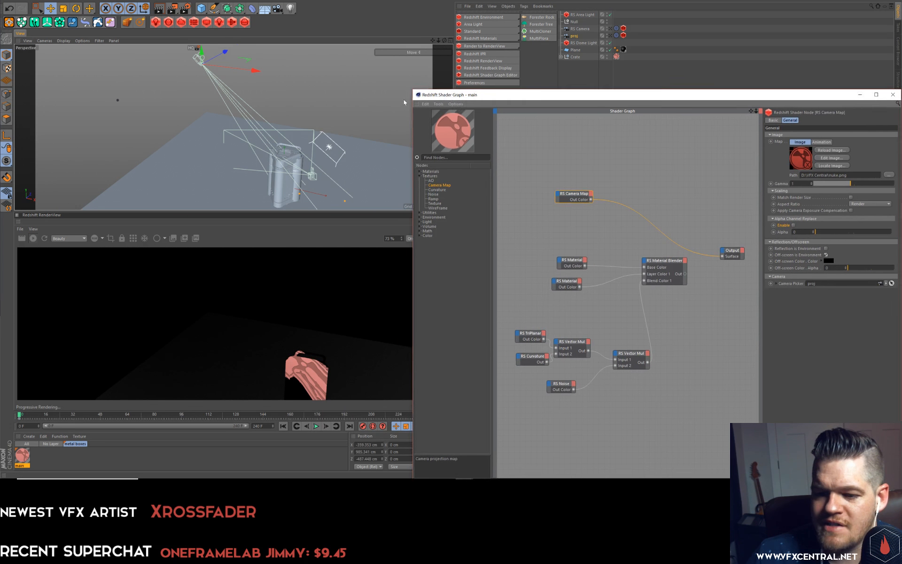
{"action": "left_click_drag", "start_coordinate": [433, 41], "coordinate": [373, 31]}
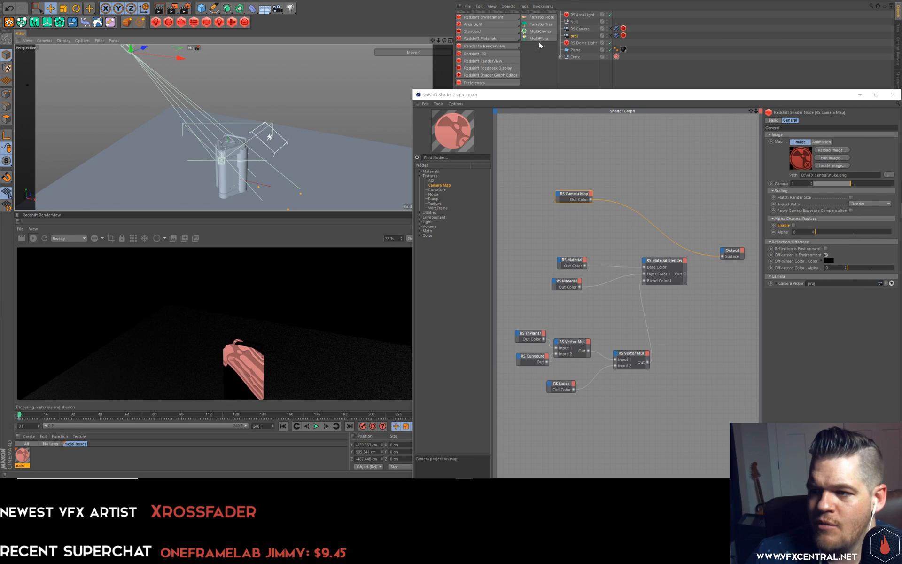
Set the proj camera's focal length to 24 and move the camera down close to the crate's top.
{"action": "left_click", "coordinate": [576, 35]}
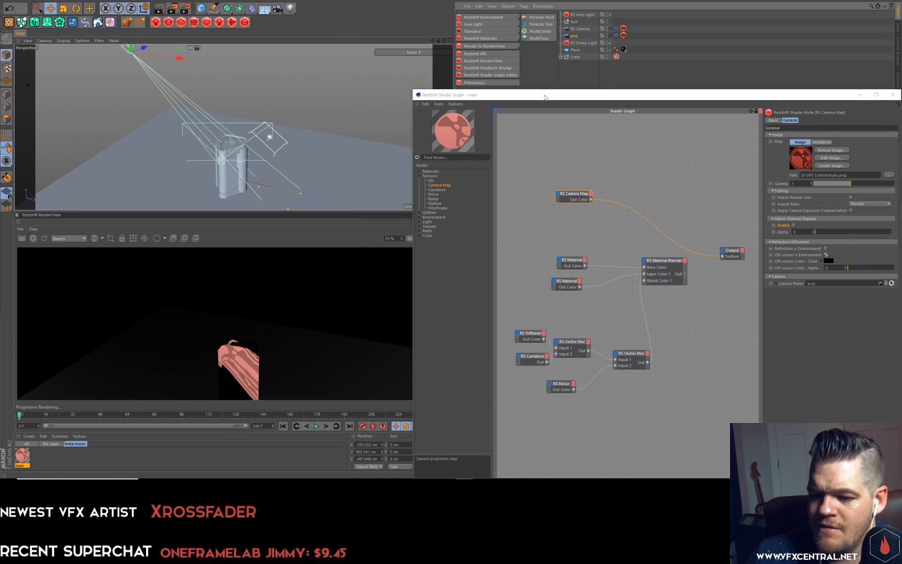
{"action": "left_click_drag", "start_coordinate": [545, 98], "coordinate": [390, 337]}
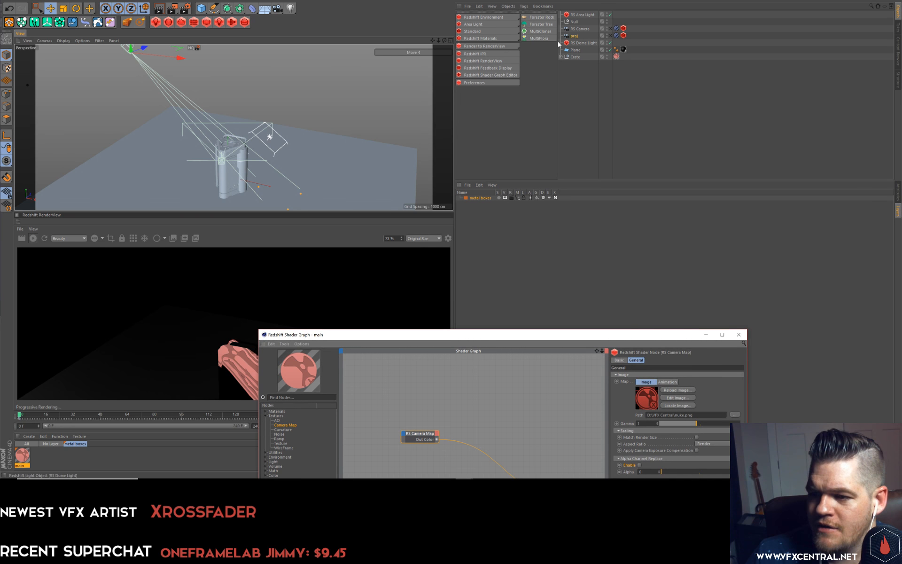
{"action": "left_click", "coordinate": [894, 191]}
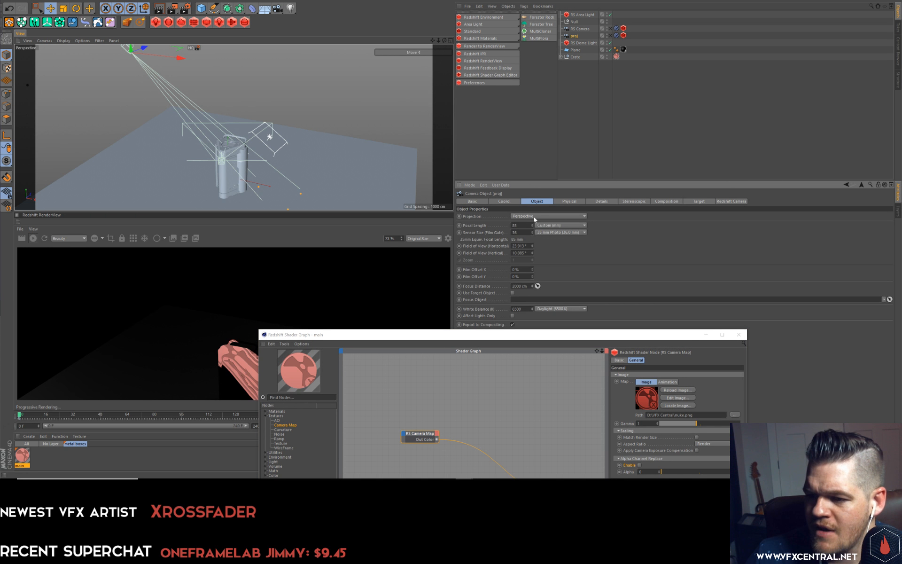
{"action": "type", "text": "24"}
{"action": "key", "text": "Return"}
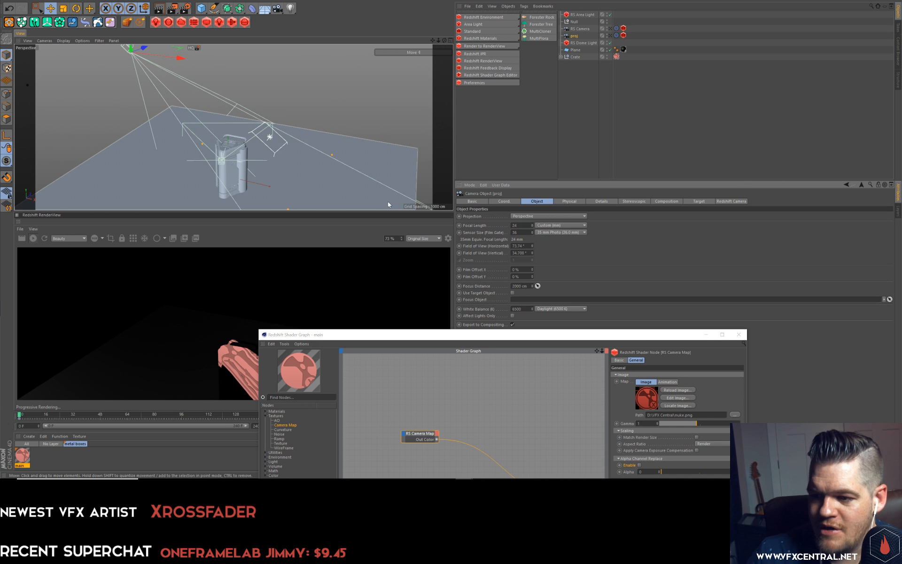
{"action": "left_click_drag", "start_coordinate": [191, 66], "coordinate": [212, 88]}
{"action": "mouse_move", "coordinate": [201, 83]}
{"action": "left_mouse_down"}
{"action": "mouse_move", "coordinate": [200, 122]}
{"action": "mouse_move", "coordinate": [219, 108]}
{"action": "mouse_move", "coordinate": [210, 77]}
{"action": "mouse_move", "coordinate": [219, 100]}
{"action": "mouse_move", "coordinate": [219, 87]}
{"action": "left_mouse_up"}
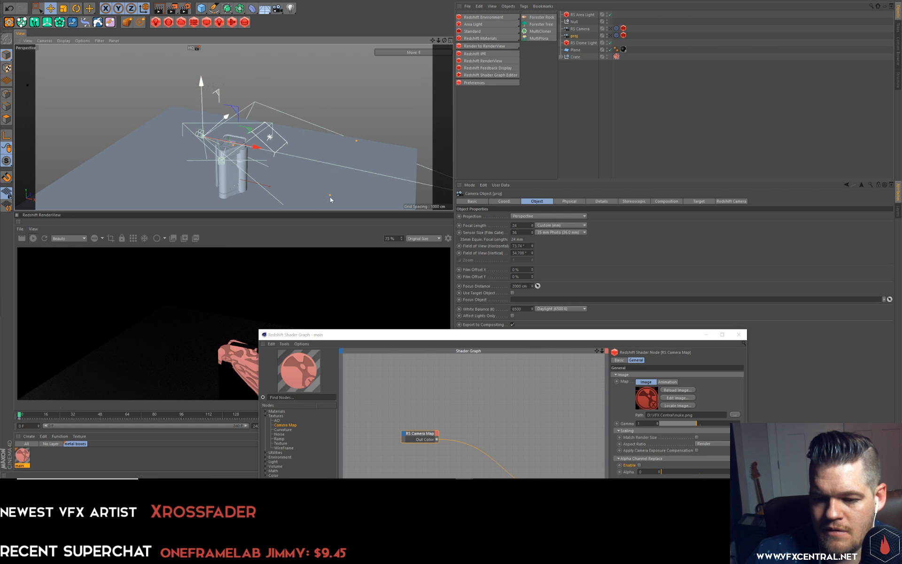
Try Cubic projection on the Crate's texture tag and restore UVW Mapping.
{"action": "left_click", "coordinate": [616, 56]}
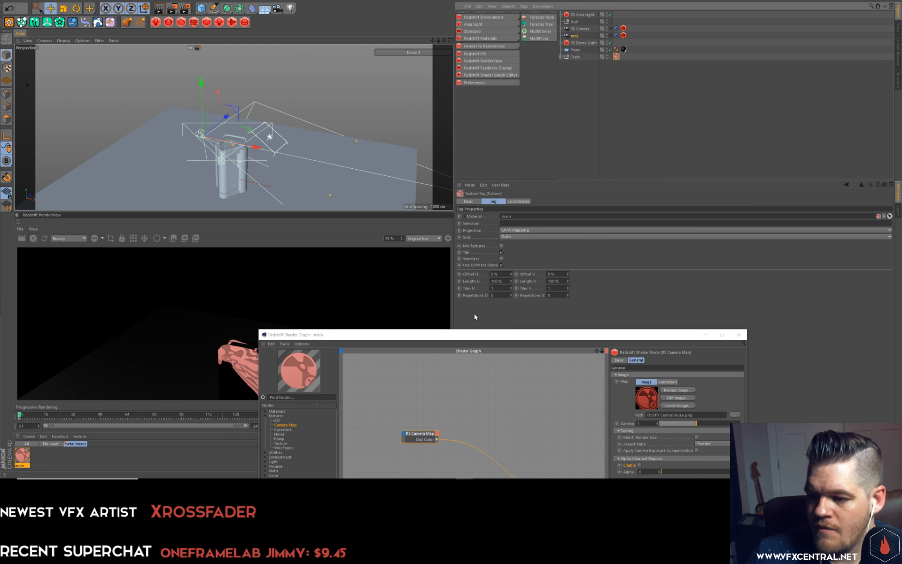
{"action": "left_click", "coordinate": [512, 230]}
{"action": "left_click", "coordinate": [518, 258]}
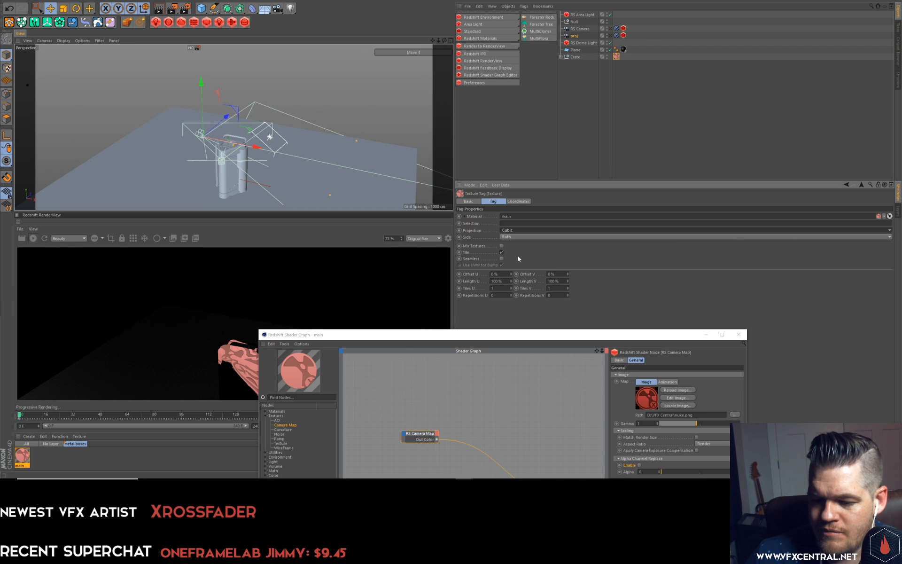
{"action": "left_click", "coordinate": [507, 230]}
{"action": "left_click", "coordinate": [519, 258]}
Try the Crate texture tag with Tile disabled and re-enable it, viewing the crate from a higher angle.
{"action": "left_click_drag", "start_coordinate": [241, 123], "coordinate": [266, 158], "text": "alt"}
{"action": "middle_click_drag", "start_coordinate": [266, 158], "coordinate": [228, 80], "text": "alt"}
{"action": "left_click_drag", "start_coordinate": [228, 81], "coordinate": [247, 122], "text": "alt"}
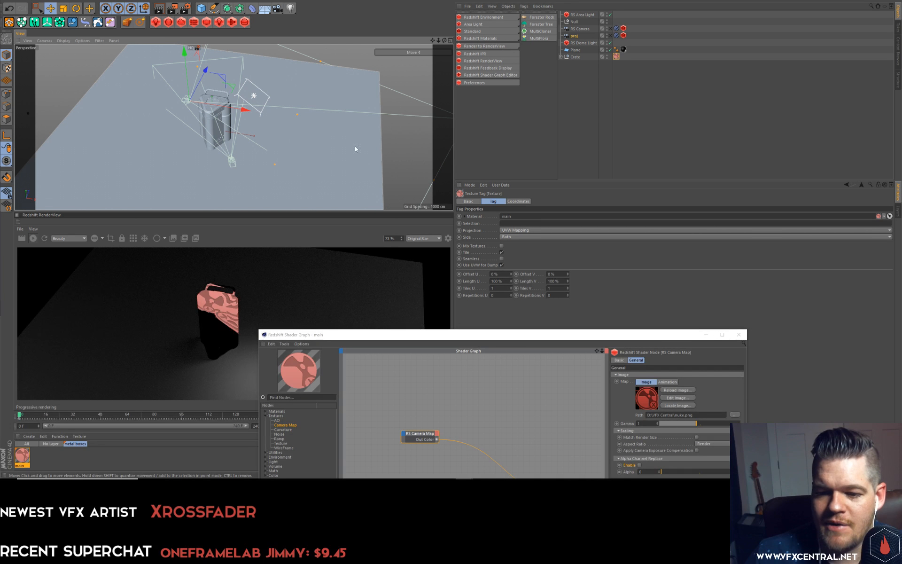
{"action": "left_click", "coordinate": [501, 253]}
{"action": "left_click", "coordinate": [501, 253]}
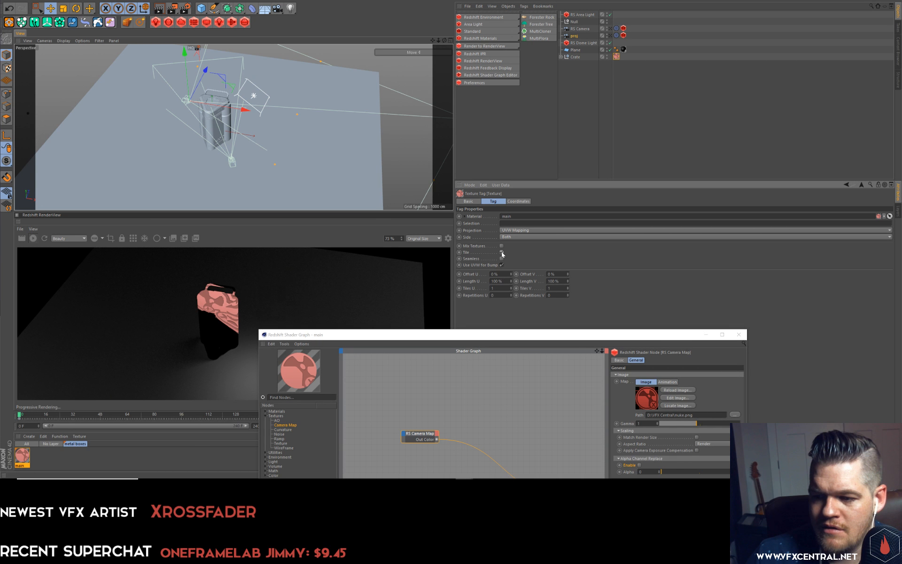
Bring the shader graph back up, check the picked camera's properties, and raise the Camera Map's gamma to 1.709.
{"action": "left_click_drag", "start_coordinate": [478, 337], "coordinate": [552, 95]}
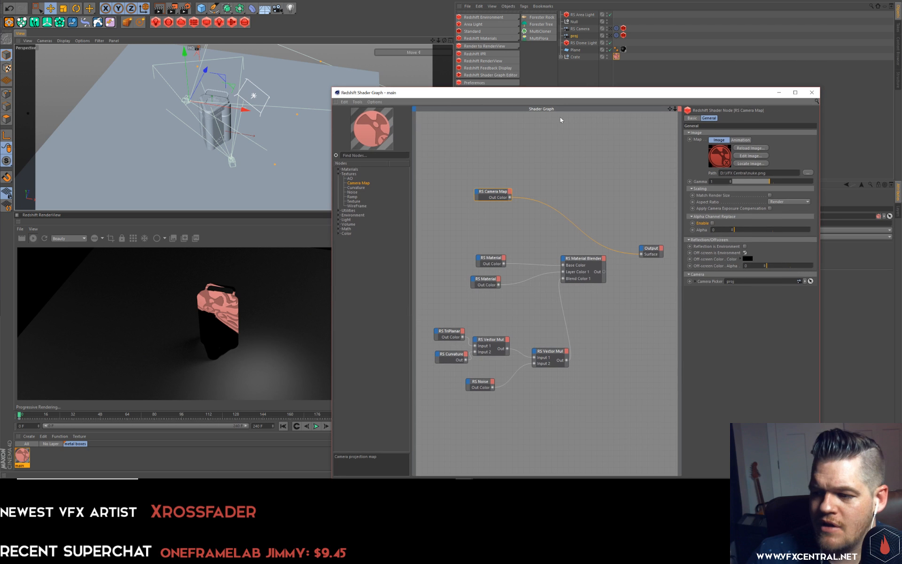
{"action": "left_click", "coordinate": [695, 281]}
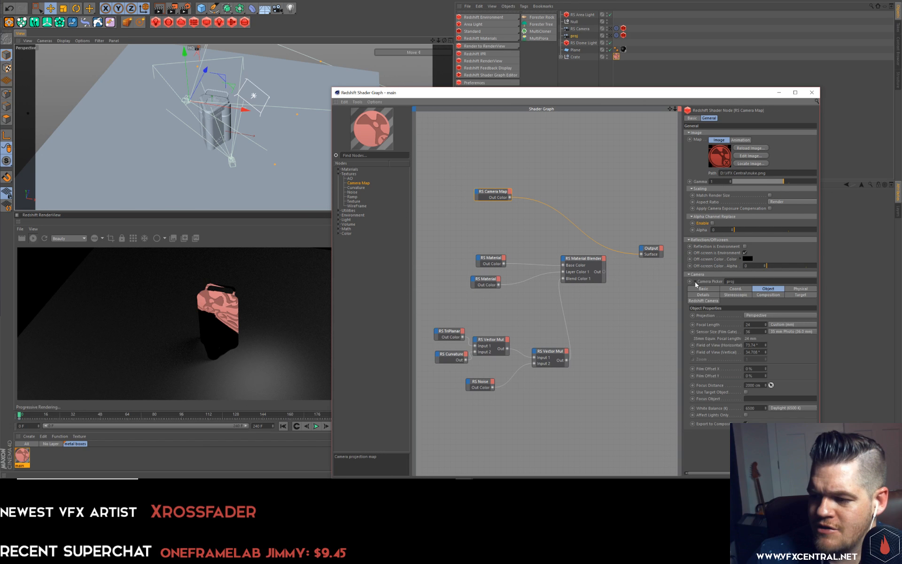
{"action": "left_click", "coordinate": [695, 281]}
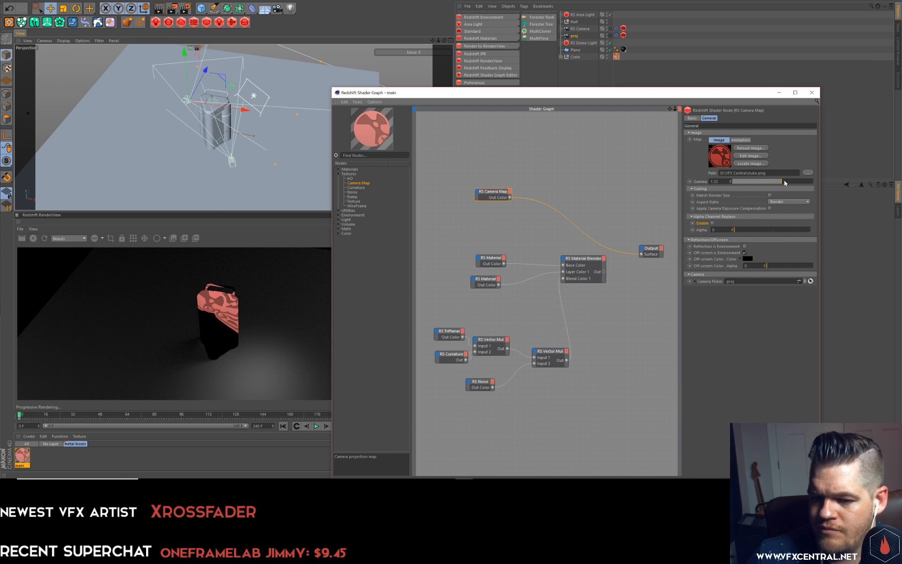
{"action": "left_click_drag", "start_coordinate": [782, 183], "coordinate": [796, 182]}
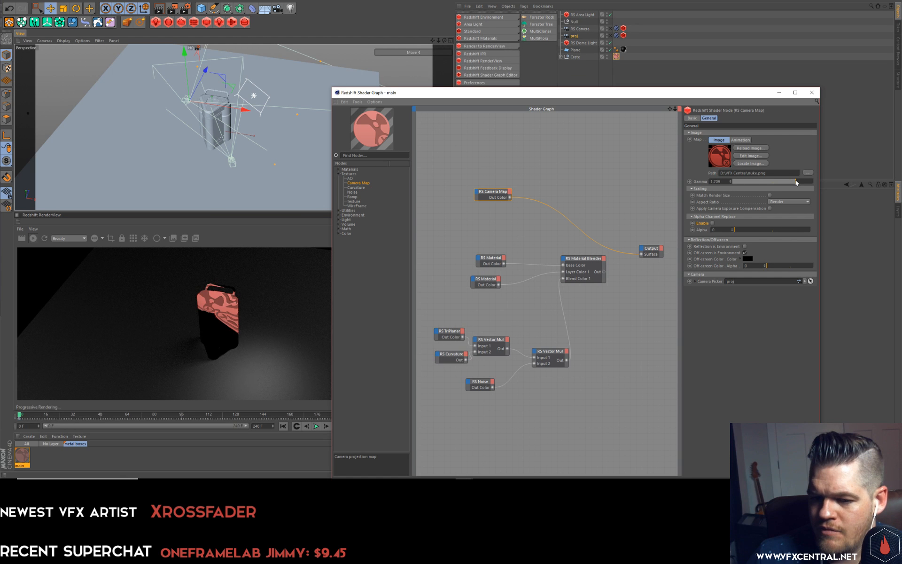
Check the Animation options of the Camera Map's image and return to its Image settings.
{"action": "left_click", "coordinate": [736, 142]}
{"action": "left_click", "coordinate": [720, 140]}
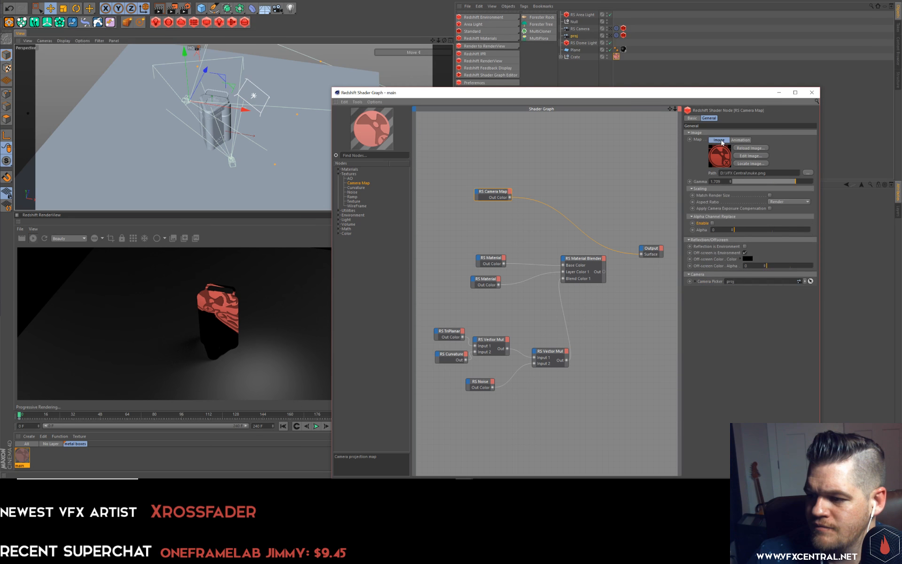
{"action": "left_click", "coordinate": [741, 140]}
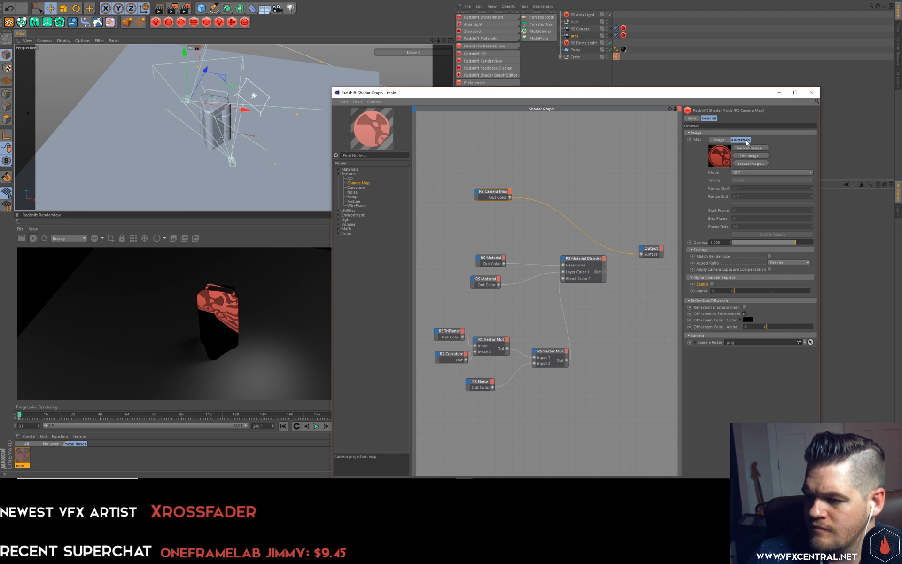
{"action": "left_click", "coordinate": [718, 140]}
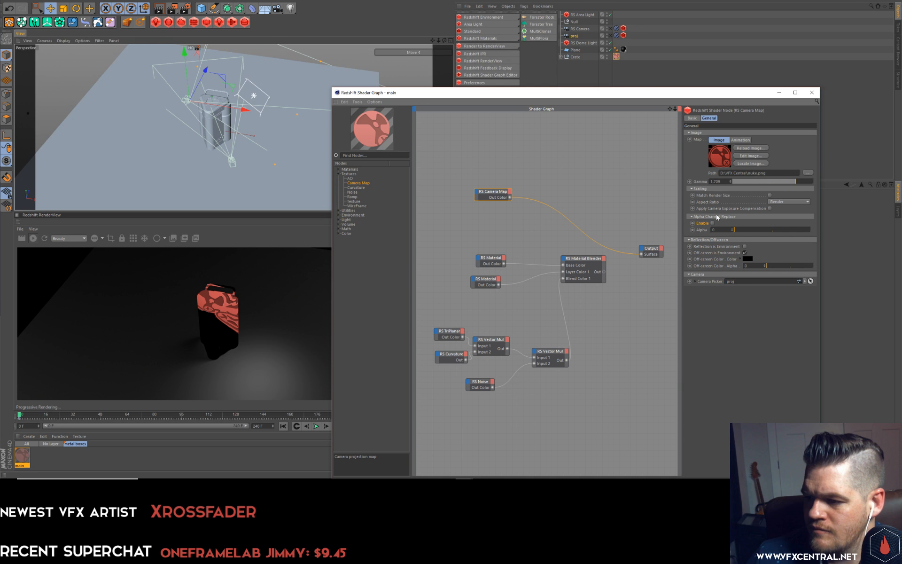
{"action": "left_click", "coordinate": [376, 155]}
{"action": "type", "text": "u"}
{"action": "key", "text": "BackSpace"}
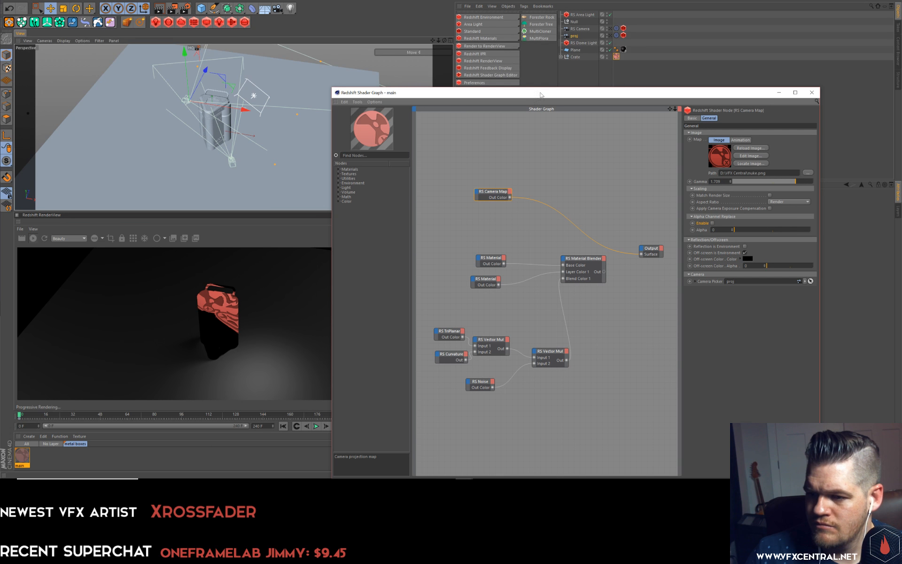
Lower the proj camera toward the crate's base and try scaling the camera down.
{"action": "left_click_drag", "start_coordinate": [541, 95], "coordinate": [523, 137]}
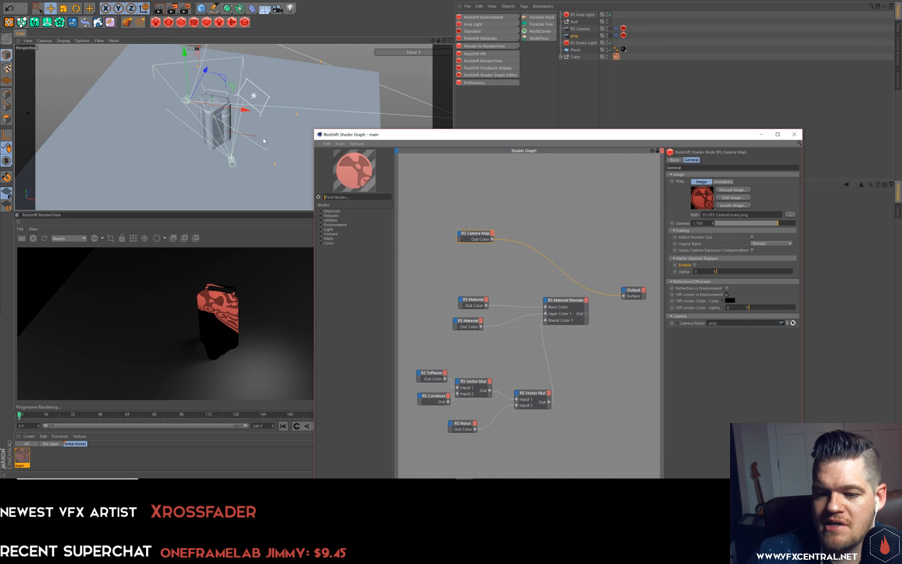
{"action": "right_click_drag", "start_coordinate": [215, 78], "coordinate": [212, 136], "text": "alt"}
{"action": "left_click_drag", "start_coordinate": [199, 126], "coordinate": [191, 122], "text": "alt"}
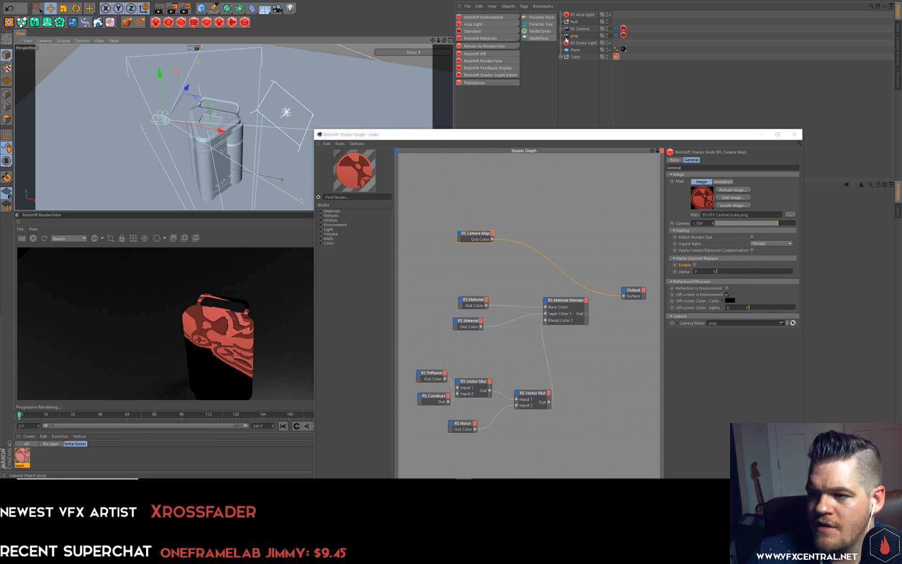
{"action": "left_click_drag", "start_coordinate": [160, 75], "coordinate": [192, 178]}
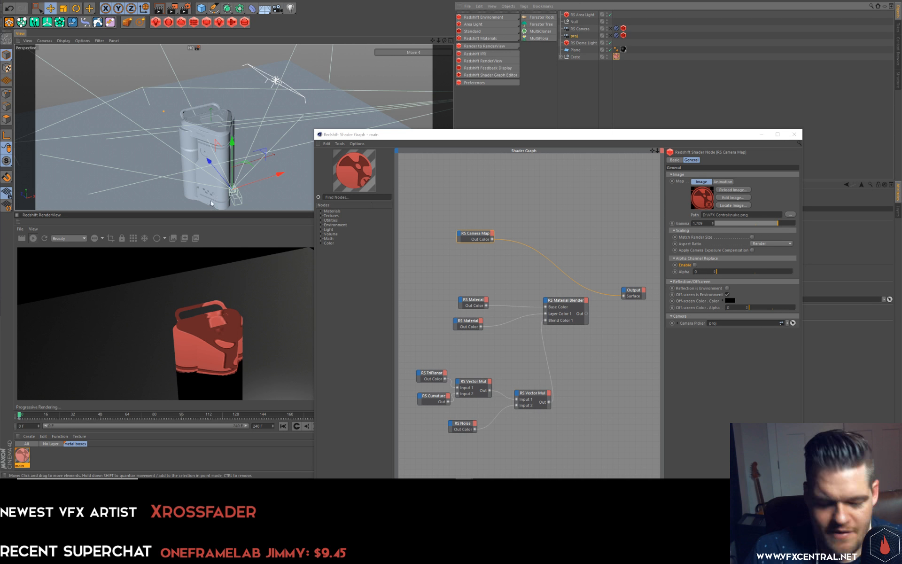
{"action": "key", "text": "t"}
{"action": "left_click_drag", "start_coordinate": [247, 163], "coordinate": [216, 172]}
Enable Alpha Channel Replace on the Camera Map with an alpha of 1.
{"action": "left_click_drag", "start_coordinate": [509, 135], "coordinate": [413, 112]}
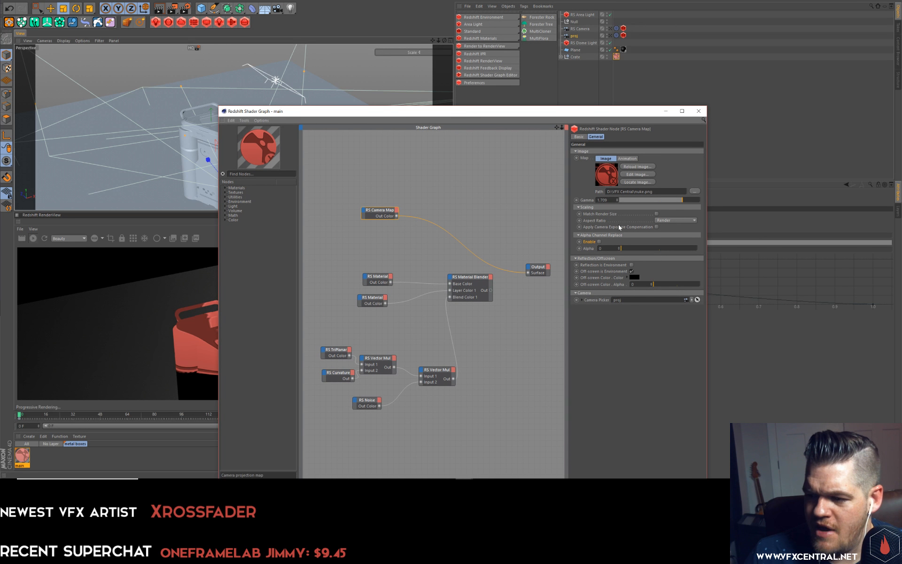
{"action": "left_click", "coordinate": [657, 227]}
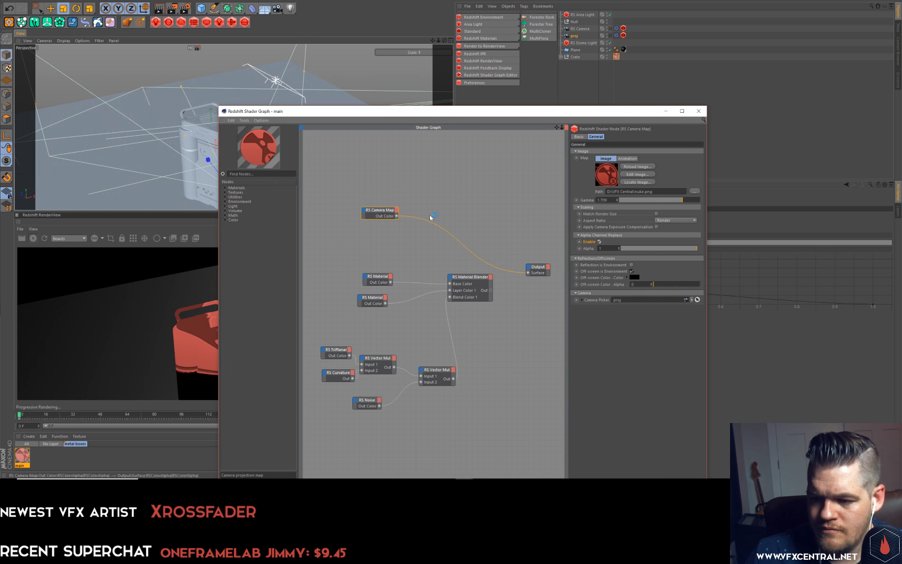
Reconnect the Material Blender to the Output's Surface, delete the Camera Map node, and close the main shader graph.
{"action": "left_click_drag", "start_coordinate": [525, 272], "coordinate": [528, 272]}
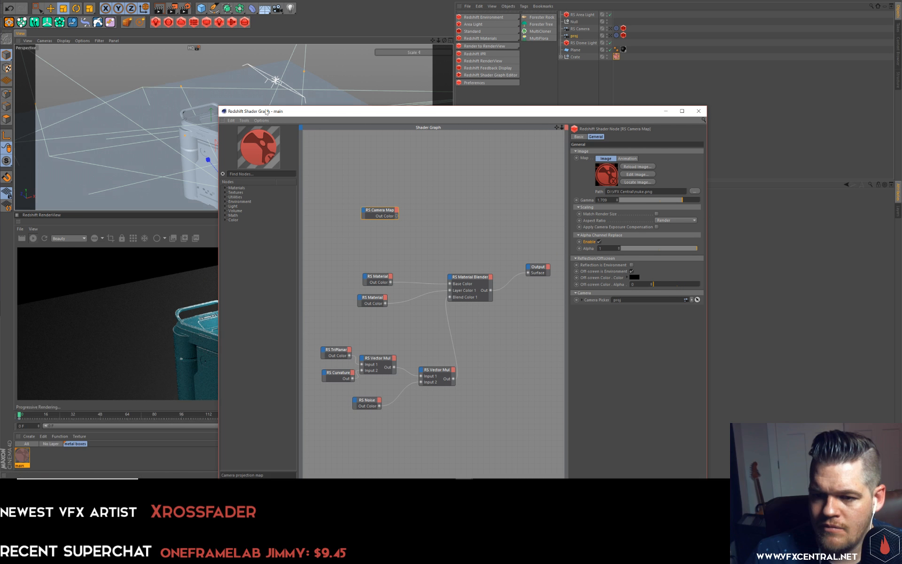
{"action": "left_click_drag", "start_coordinate": [282, 111], "coordinate": [361, 117]}
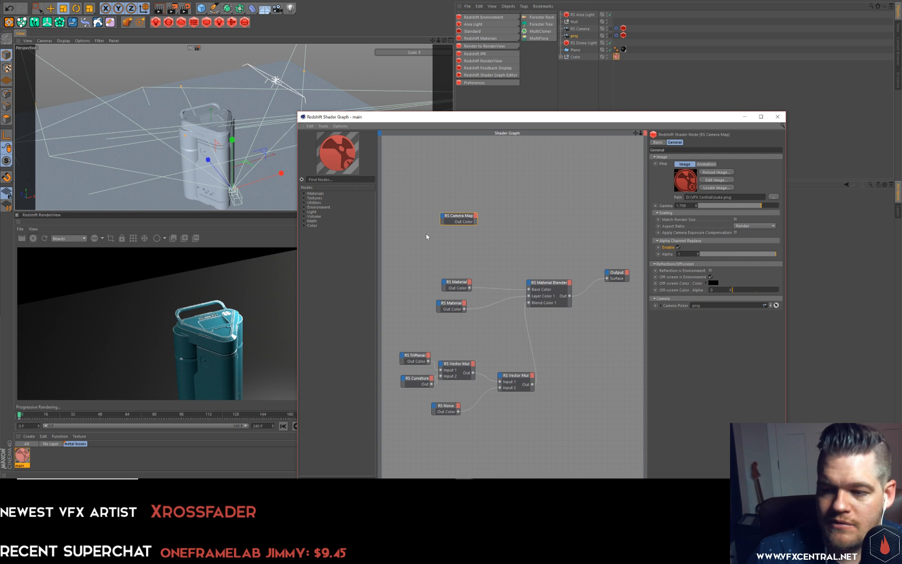
{"action": "key", "text": "Delete"}
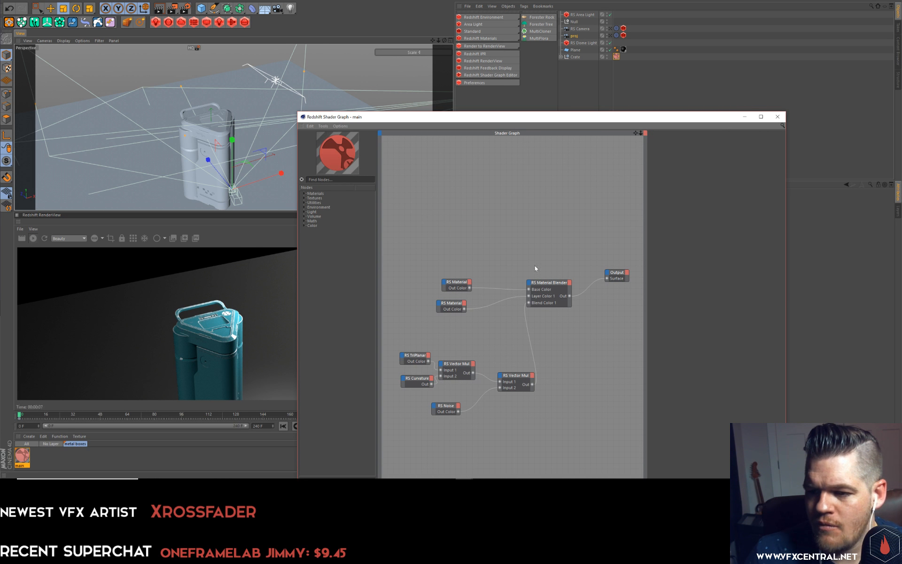
{"action": "left_click", "coordinate": [779, 116]}
{"action": "left_click", "coordinate": [583, 83]}
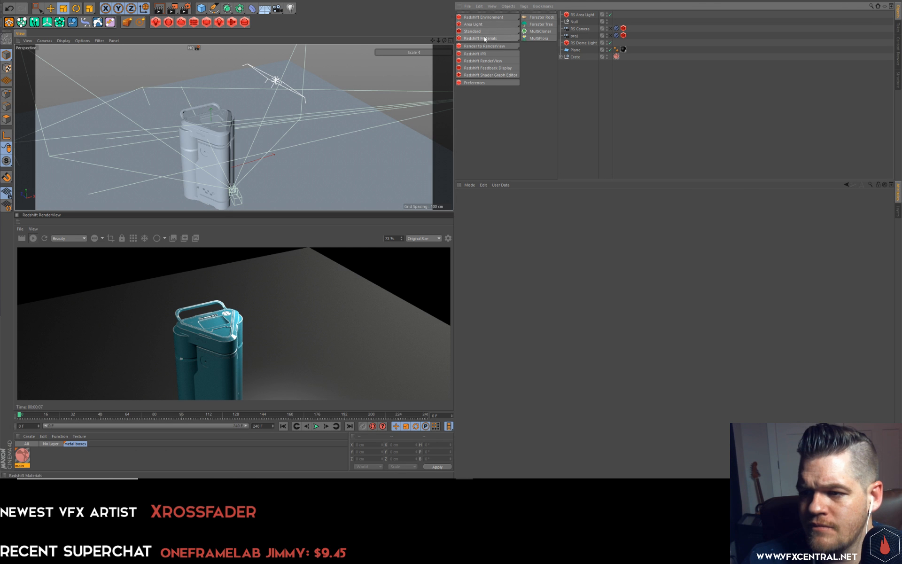
Create a new Redshift material and open its shader graph.
{"action": "mouse_move", "coordinate": [484, 38]}
{"action": "left_click", "coordinate": [541, 40]}
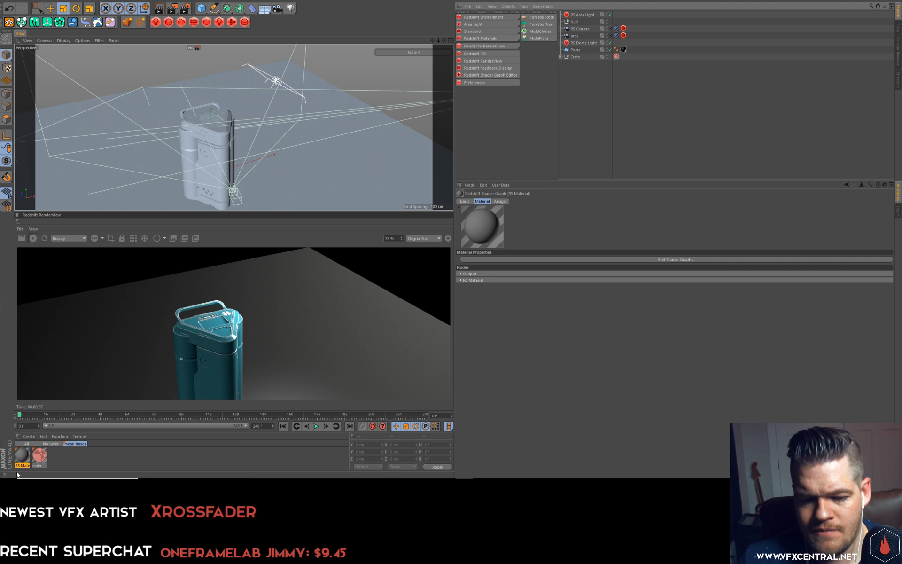
{"action": "double_click", "coordinate": [22, 455]}
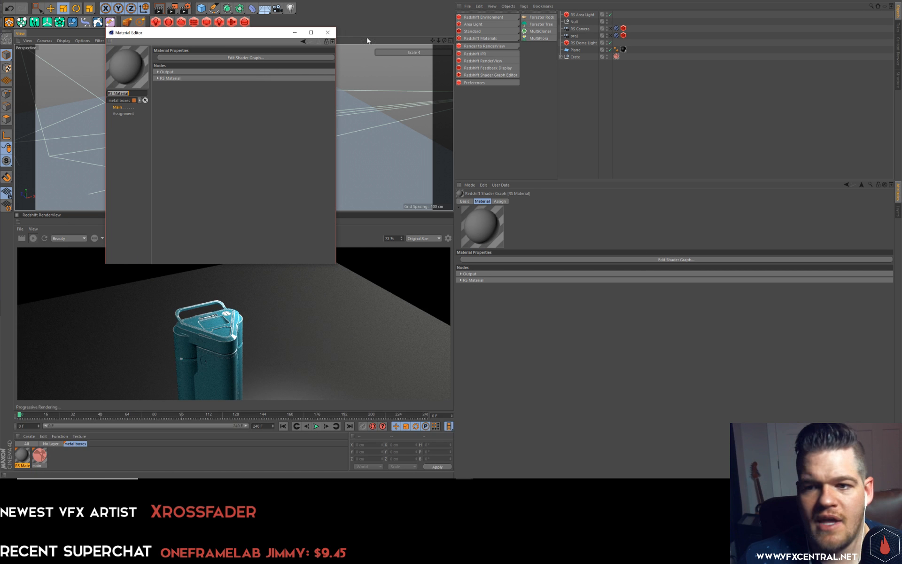
{"action": "left_click", "coordinate": [158, 78]}
{"action": "left_click", "coordinate": [158, 78]}
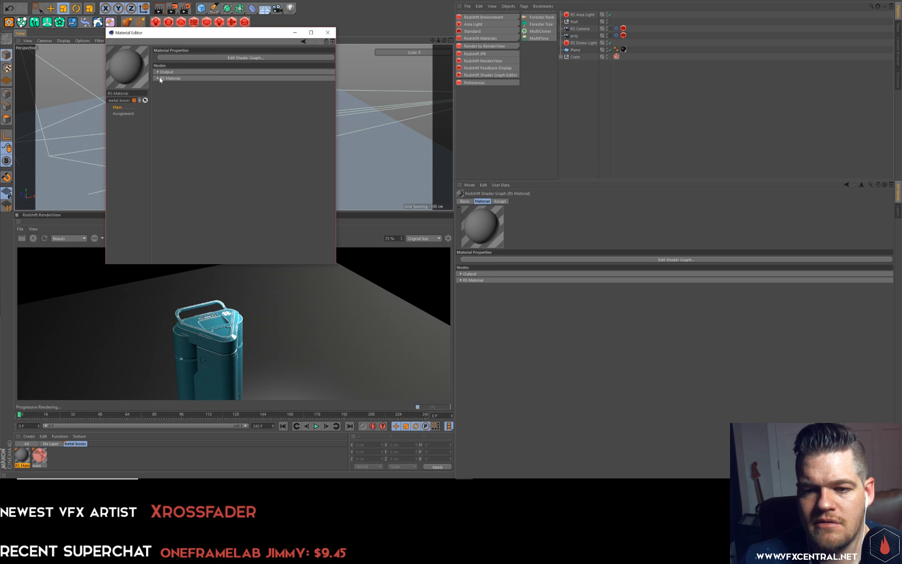
{"action": "left_click", "coordinate": [232, 58]}
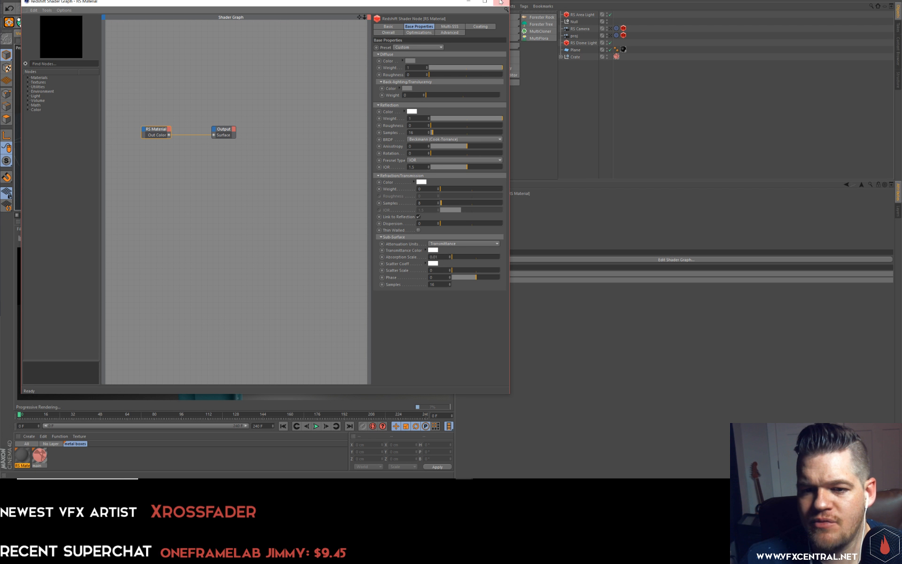
Add a Camera Map node to the new material and connect its Out Color to the Output's Surface.
{"action": "left_click", "coordinate": [55, 63]}
{"action": "type", "text": "cam"}
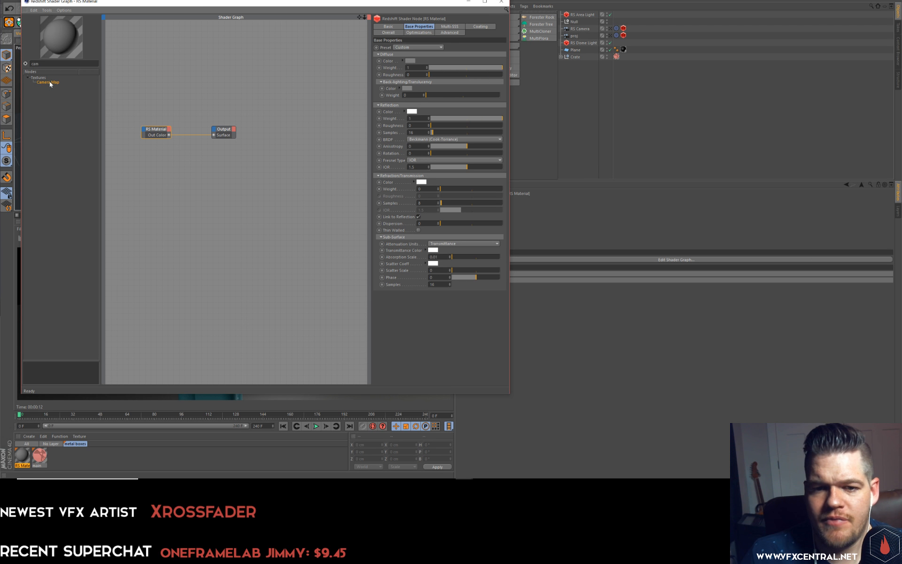
{"action": "left_click_drag", "start_coordinate": [50, 82], "coordinate": [144, 105]}
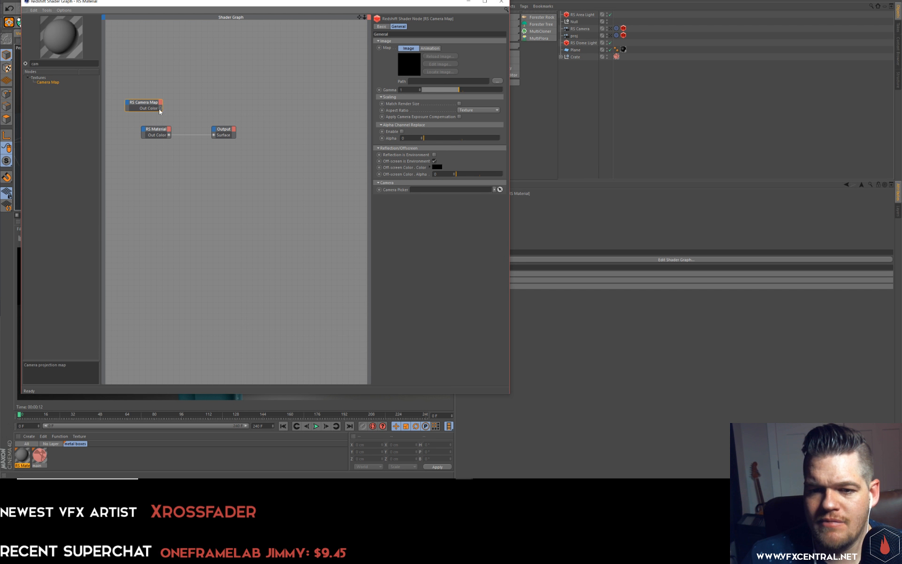
{"action": "left_click_drag", "start_coordinate": [284, 1], "coordinate": [550, 47]}
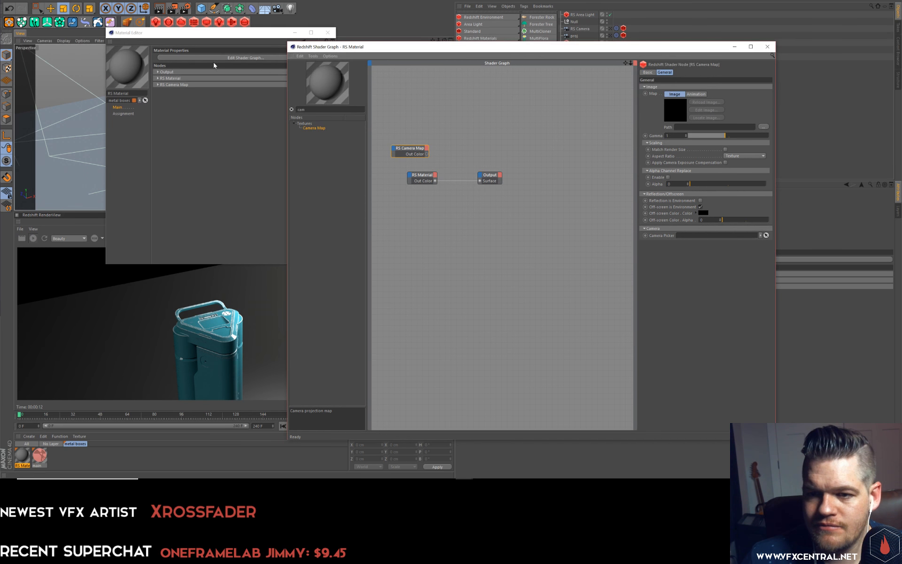
{"action": "left_click_drag", "start_coordinate": [413, 148], "coordinate": [405, 148]}
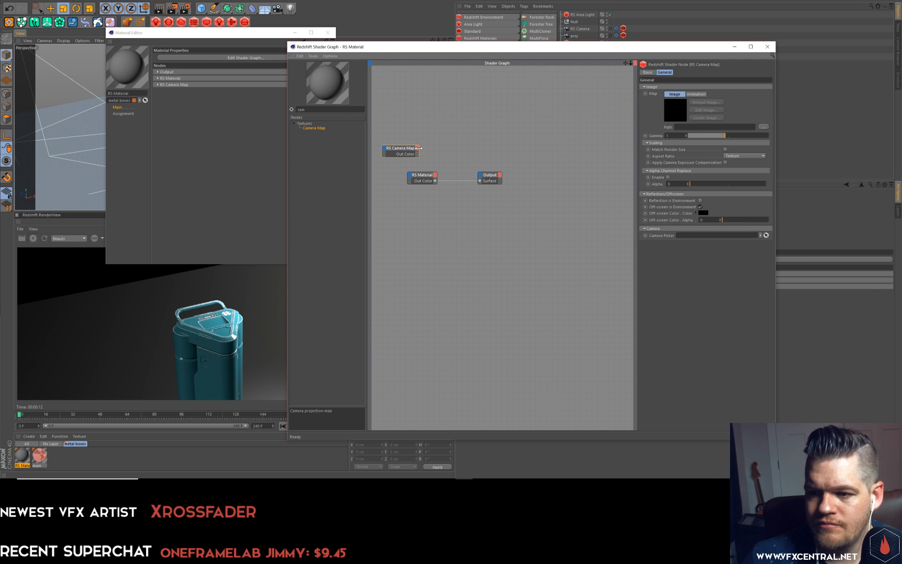
{"action": "left_click_drag", "start_coordinate": [418, 156], "coordinate": [480, 179]}
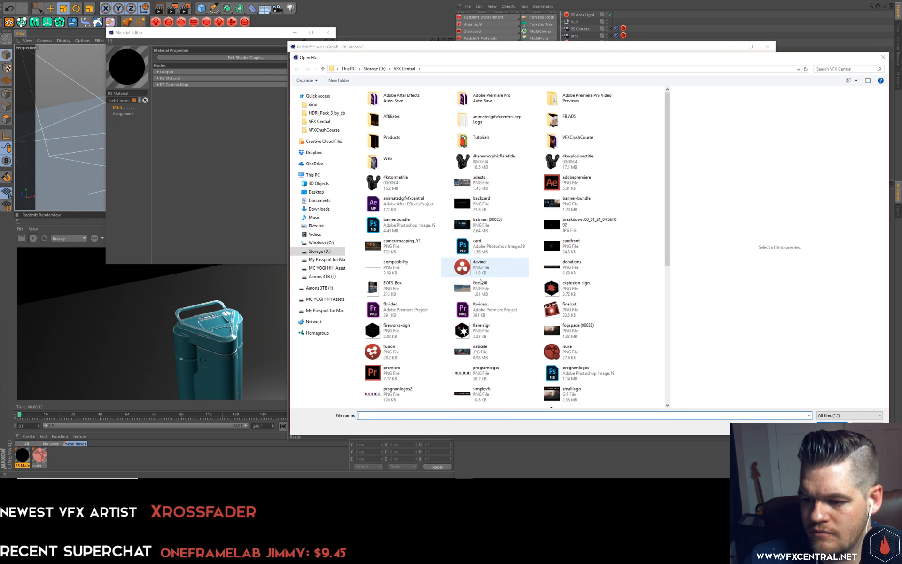
Load explosion-sign.png into the Camera Map and assign the proj camera as its Camera Picker.
{"action": "left_click", "coordinate": [485, 267]}
{"action": "left_click", "coordinate": [582, 296]}
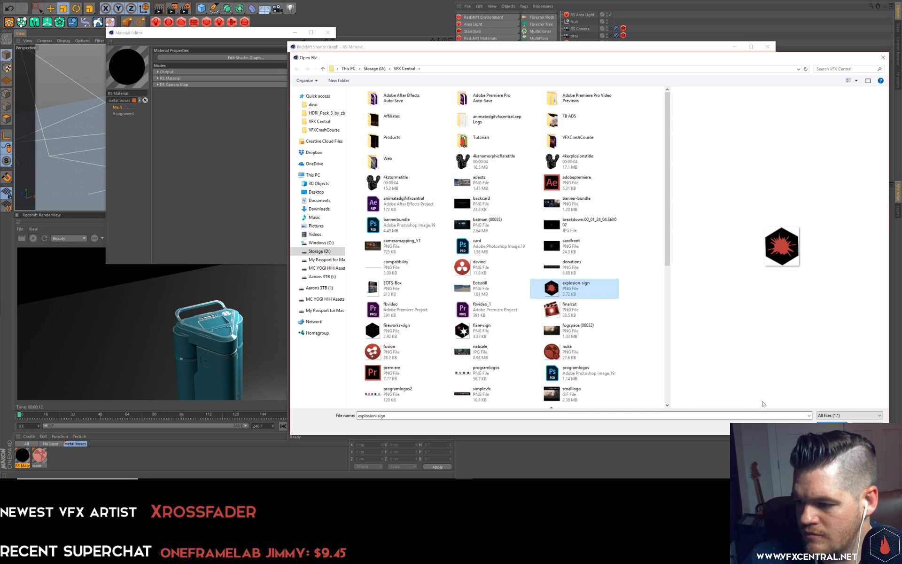
{"action": "left_click", "coordinate": [829, 422]}
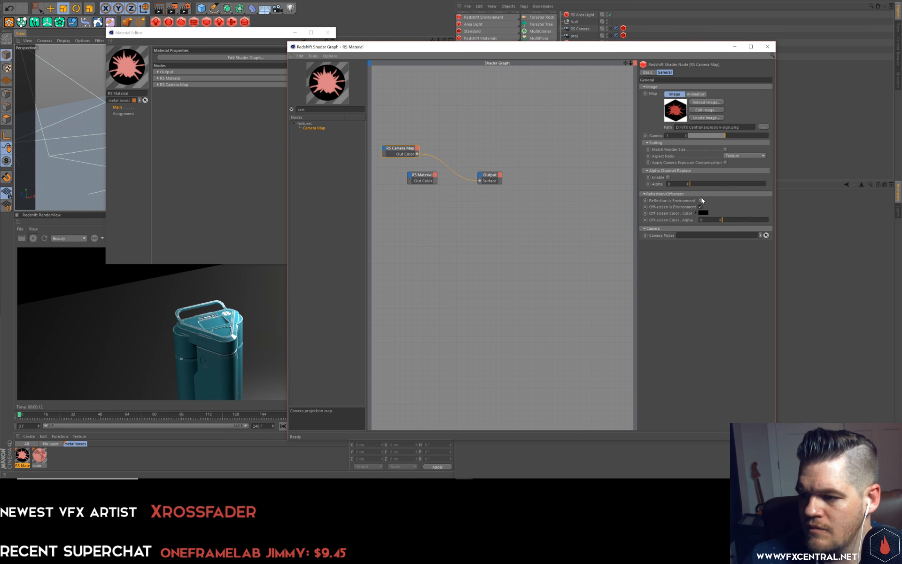
{"action": "left_click_drag", "start_coordinate": [575, 35], "coordinate": [695, 235]}
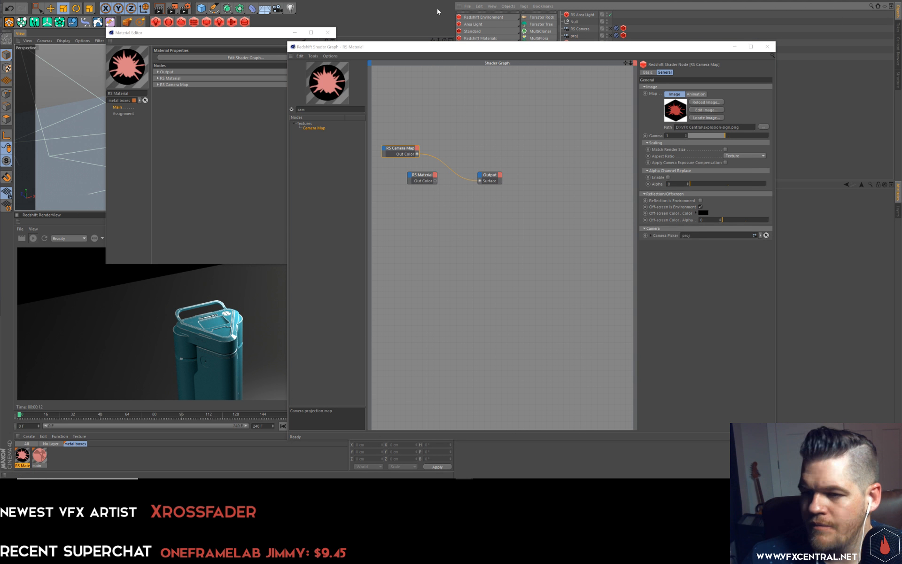
Apply the new RS Material to the Crate and refresh the Redshift render.
{"action": "left_click", "coordinate": [328, 32]}
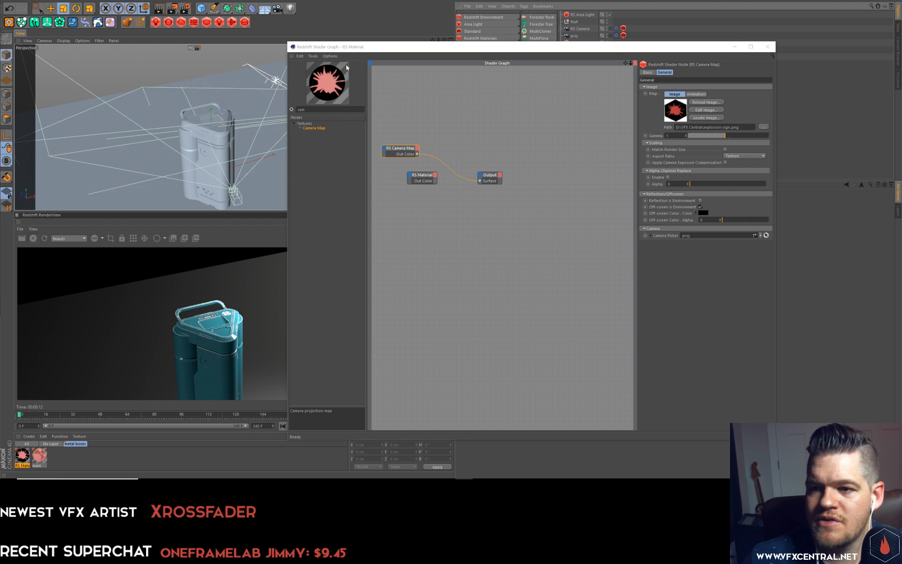
{"action": "left_click_drag", "start_coordinate": [366, 51], "coordinate": [471, 125]}
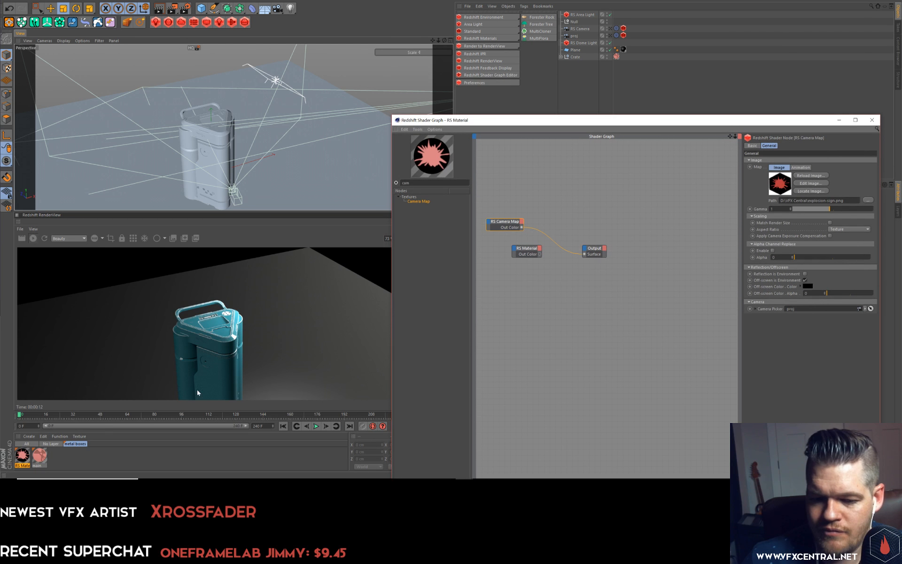
{"action": "left_click_drag", "start_coordinate": [21, 453], "coordinate": [611, 57]}
{"action": "left_click", "coordinate": [33, 238]}
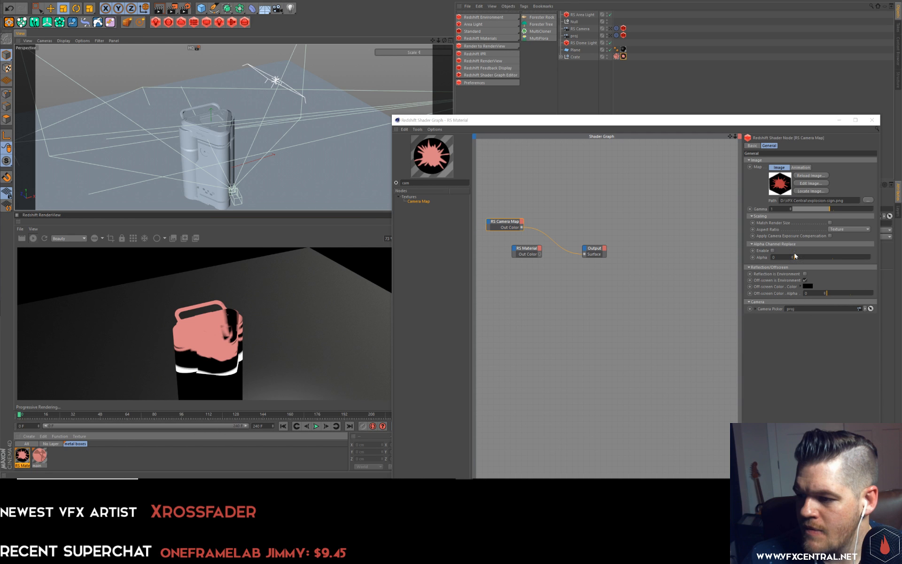
Try Alpha Channel Replace on the explosion-sign Camera Map with an alpha of 0.
{"action": "left_click", "coordinate": [772, 250]}
{"action": "left_click_drag", "start_coordinate": [797, 257], "coordinate": [753, 259]}
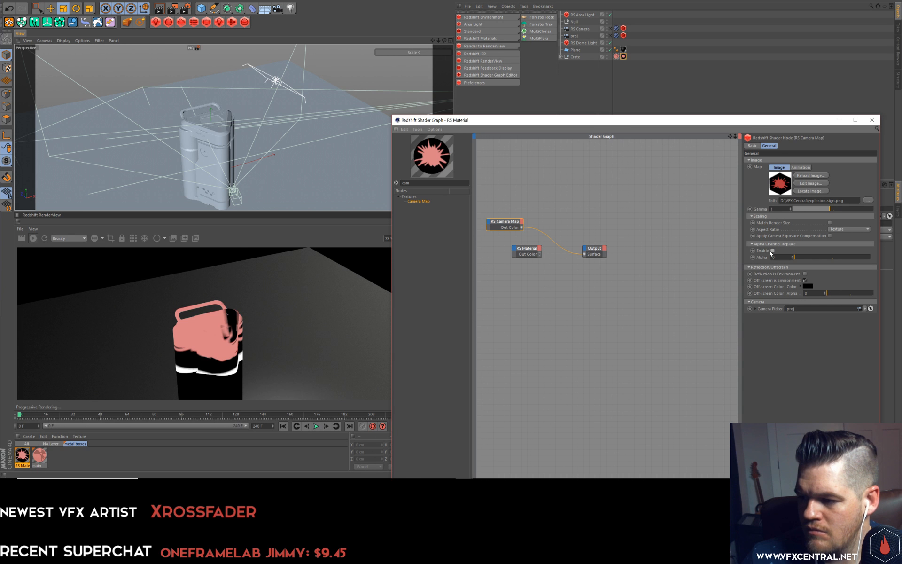
Reconnect the RS Material node to the Output, delete the Camera Map, and close the shader graph.
{"action": "double_click", "coordinate": [584, 255]}
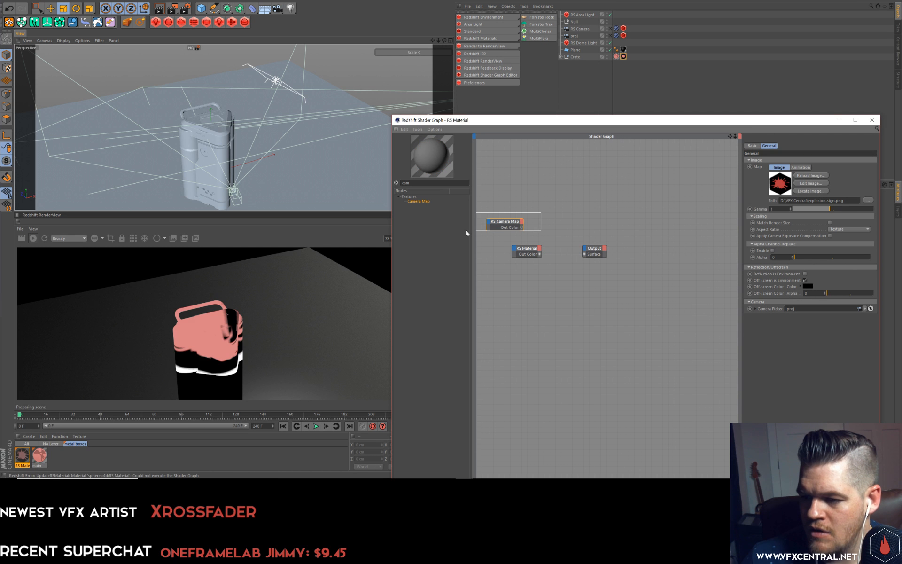
{"action": "key", "text": "Delete"}
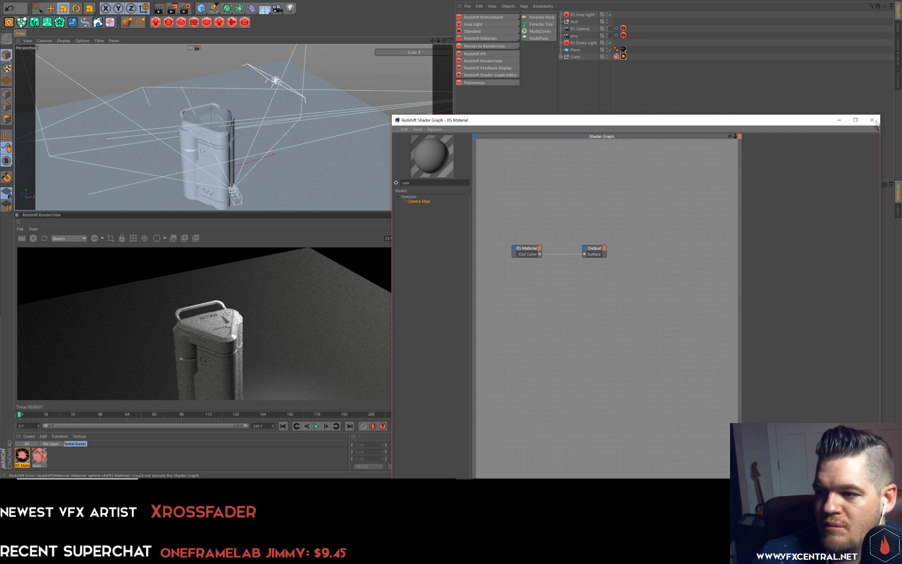
{"action": "left_click", "coordinate": [873, 121]}
Set the projection of the Crate's RS Material texture tag to Camera Mapping.
{"action": "left_click", "coordinate": [624, 57]}
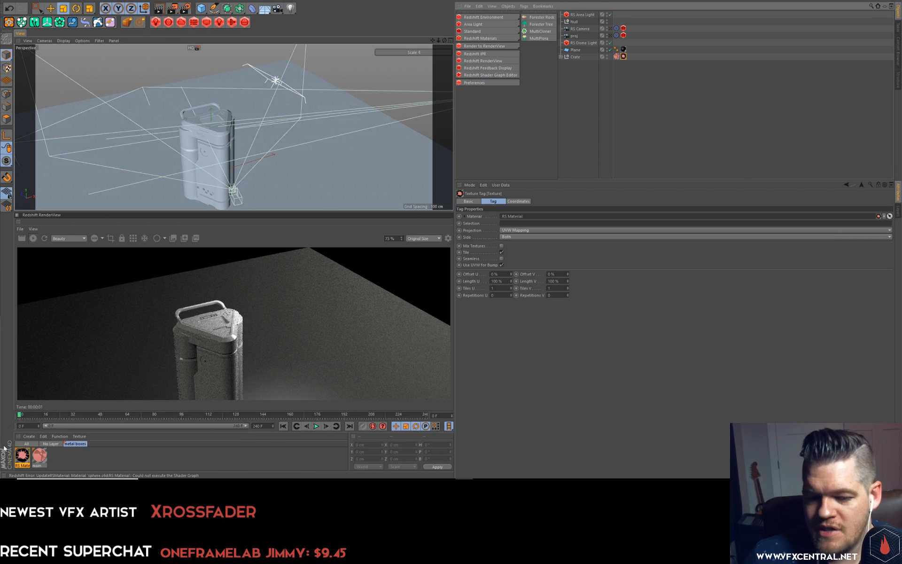
{"action": "left_click", "coordinate": [22, 455]}
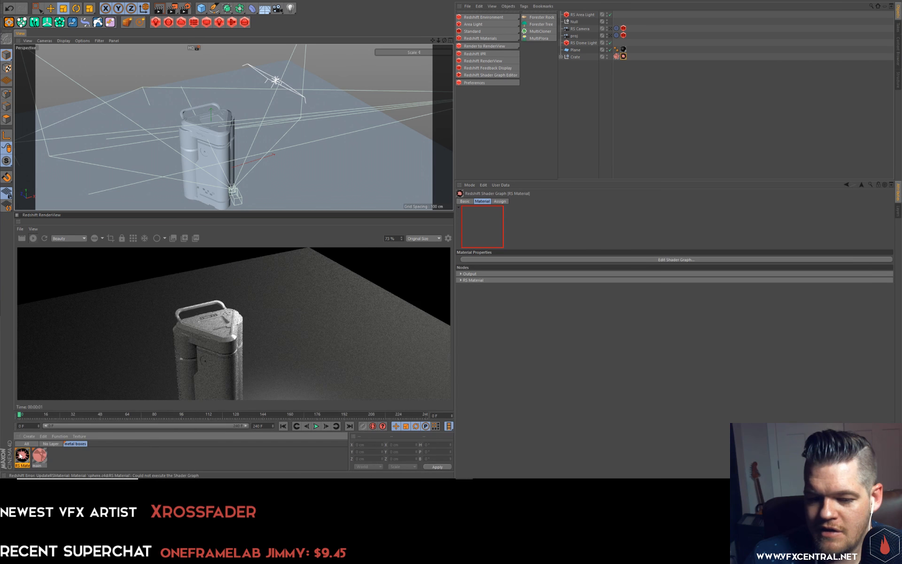
{"action": "left_click", "coordinate": [502, 202]}
{"action": "left_click", "coordinate": [624, 56]}
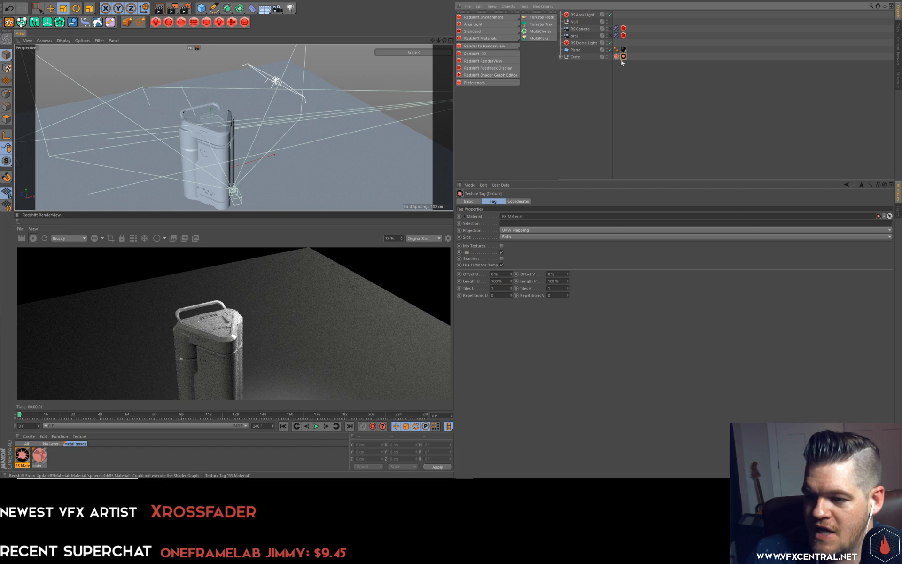
{"action": "left_click", "coordinate": [517, 230]}
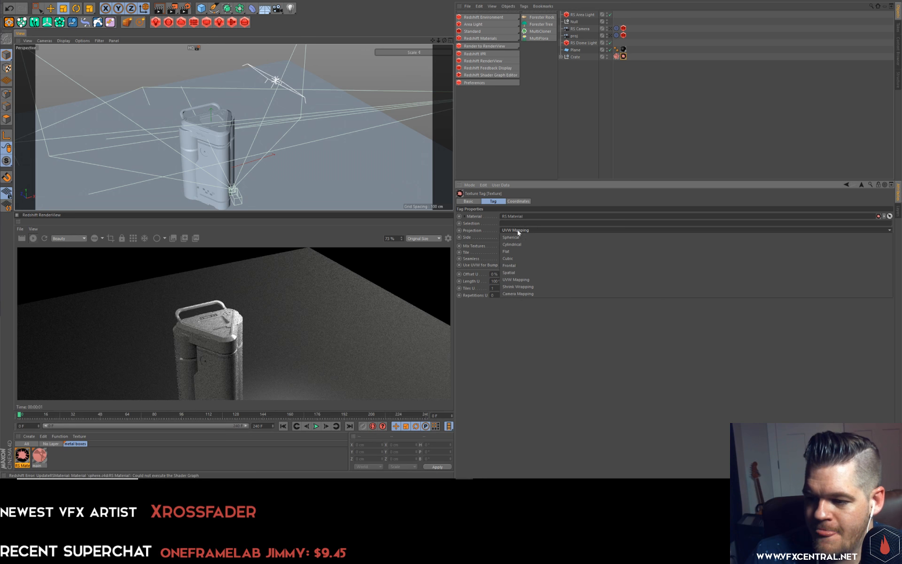
{"action": "left_click", "coordinate": [533, 293]}
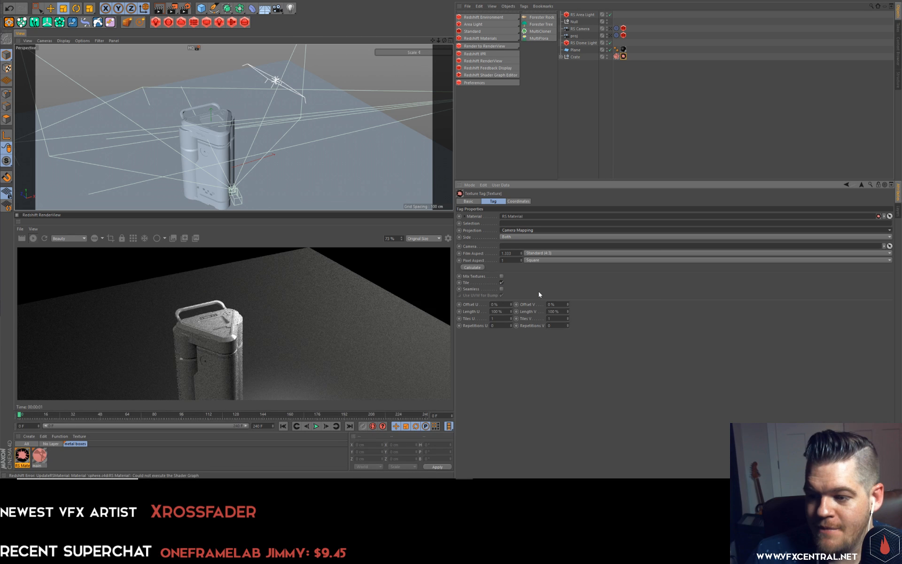
Add a Texture node to the RS Material's shader graph and connect its Out Color to the Output's Surface.
{"action": "double_click", "coordinate": [26, 452]}
{"action": "left_click", "coordinate": [167, 79]}
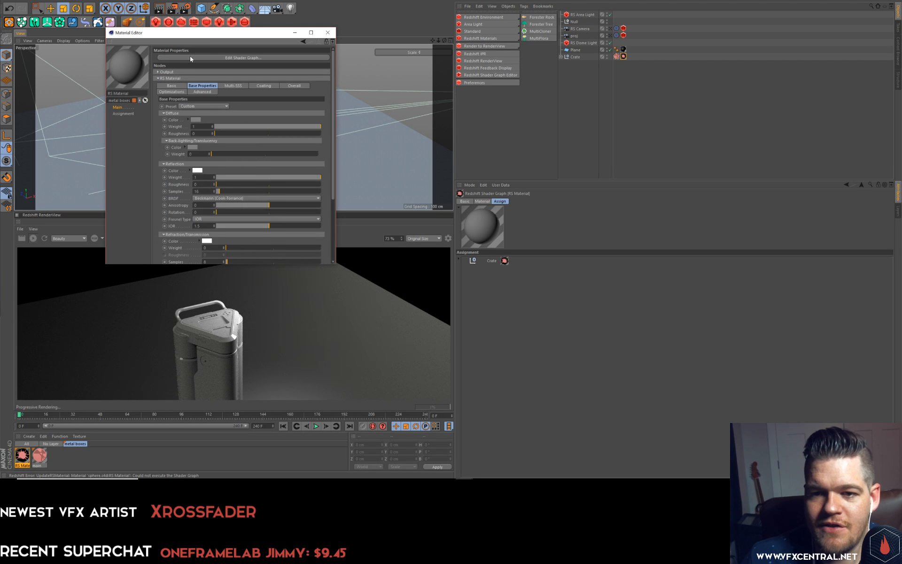
{"action": "left_click", "coordinate": [190, 57]}
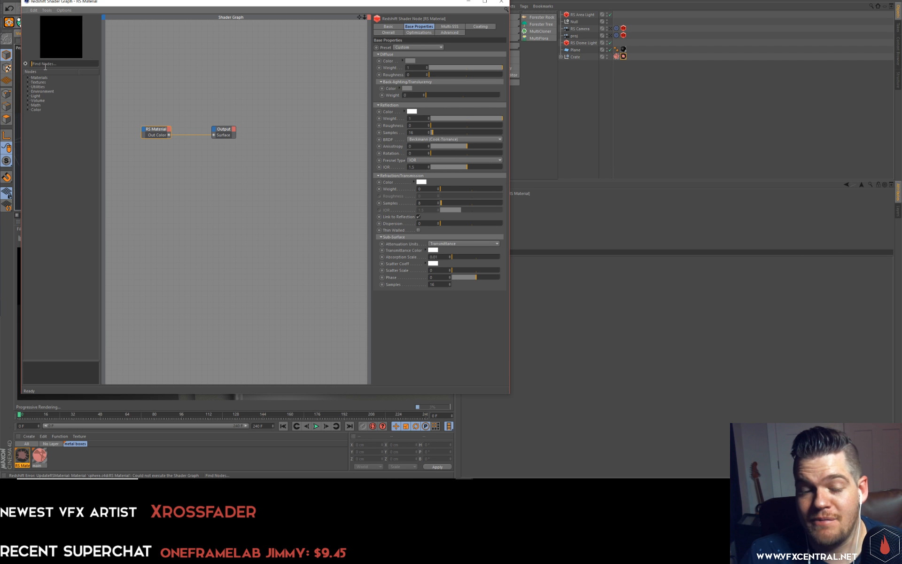
{"action": "left_click", "coordinate": [54, 65]}
{"action": "type", "text": "textu"}
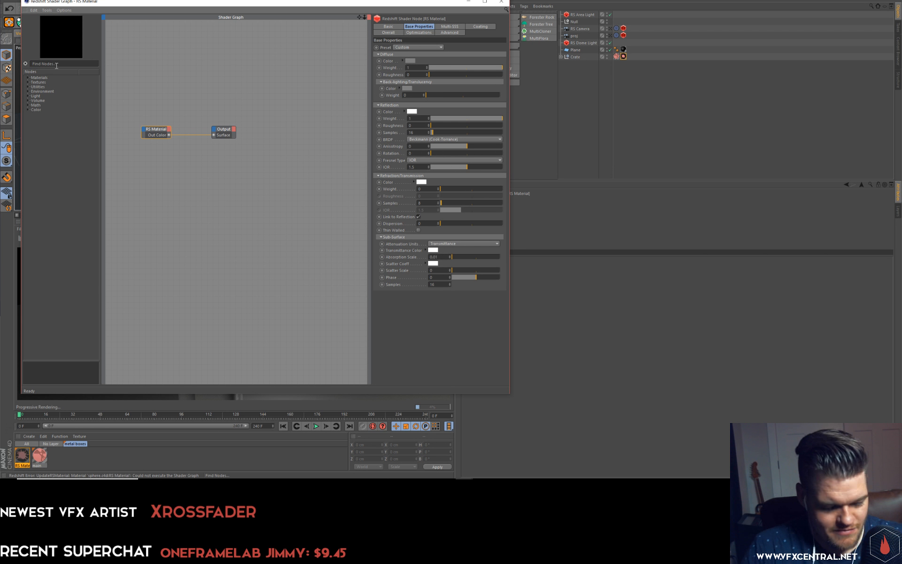
{"action": "key", "text": "BackSpace"}
{"action": "type", "text": "text"}
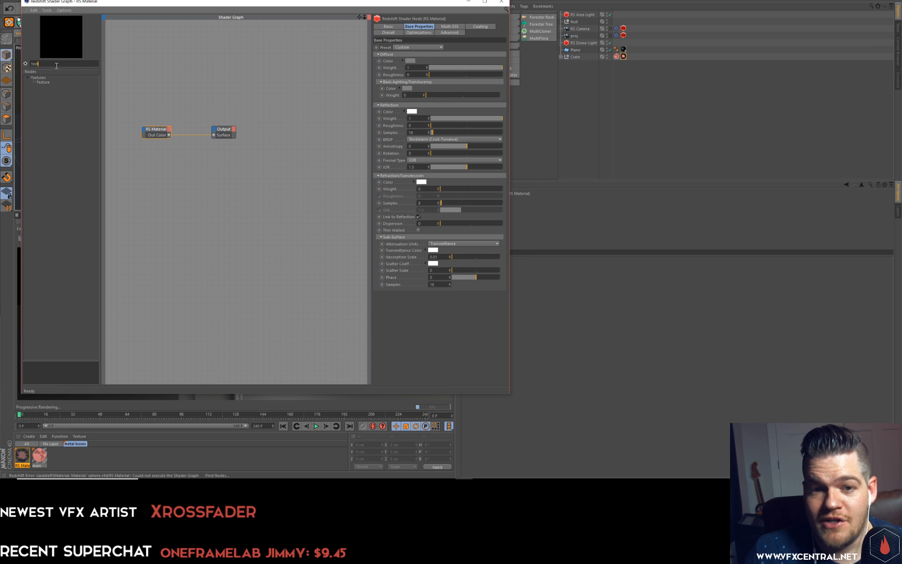
{"action": "left_click", "coordinate": [41, 82]}
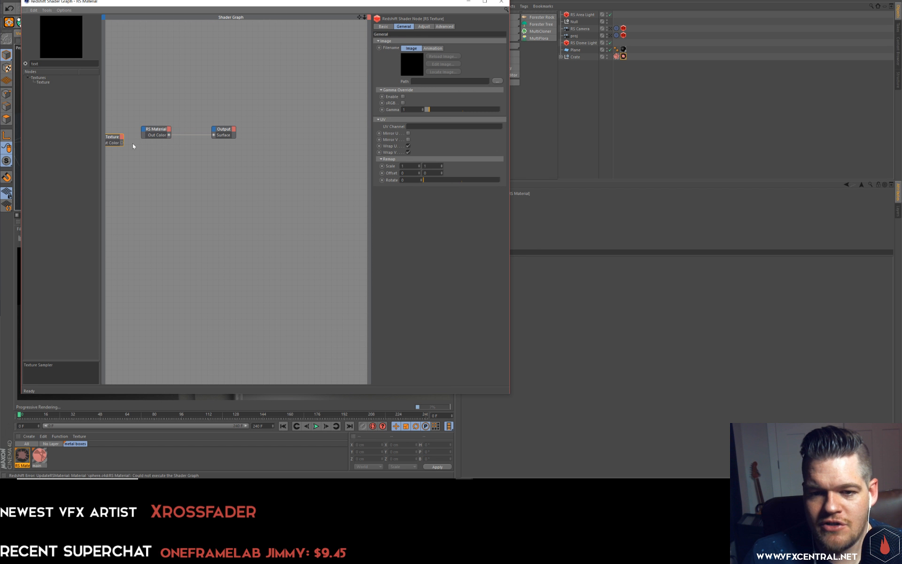
{"action": "left_click_drag", "start_coordinate": [151, 88], "coordinate": [150, 89]}
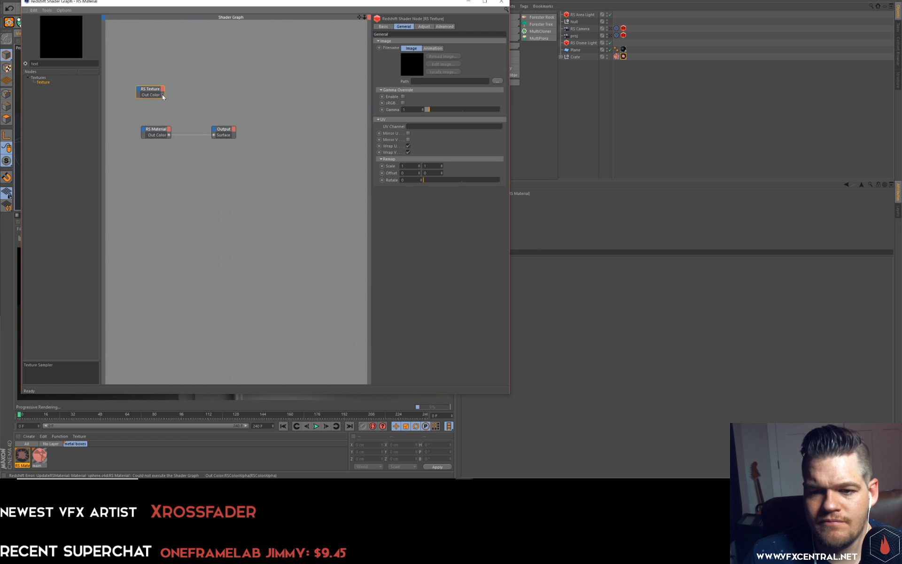
{"action": "left_click_drag", "start_coordinate": [215, 137], "coordinate": [214, 135]}
Load nuke.png from the VFX Central folder into the RS Texture node, and close the shader graph and material editor.
{"action": "left_click", "coordinate": [499, 81]}
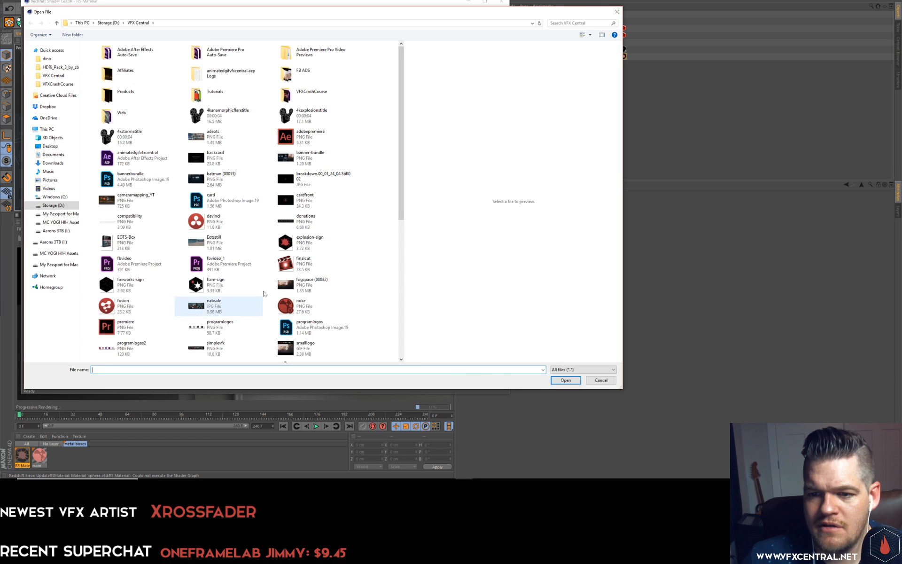
{"action": "left_click", "coordinate": [287, 242]}
{"action": "left_click", "coordinate": [300, 308]}
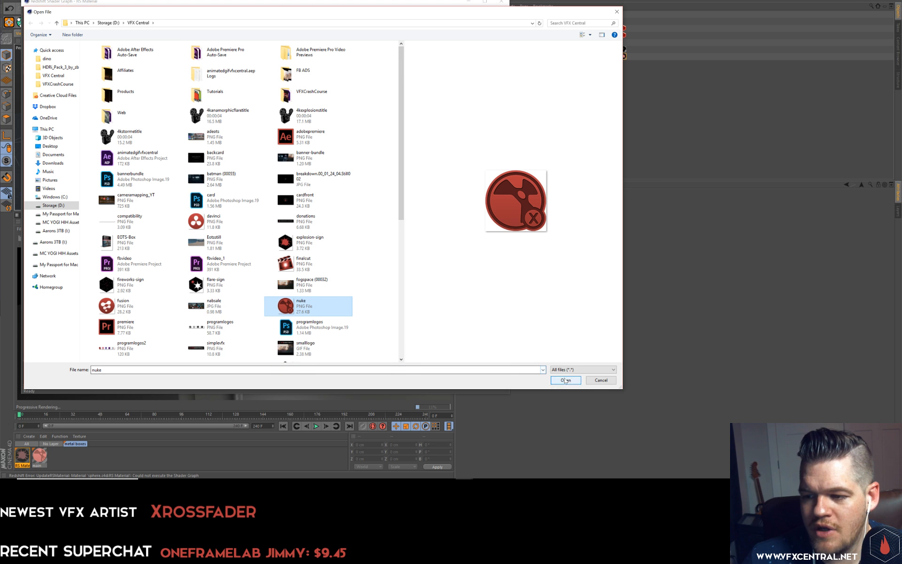
{"action": "left_click", "coordinate": [566, 379]}
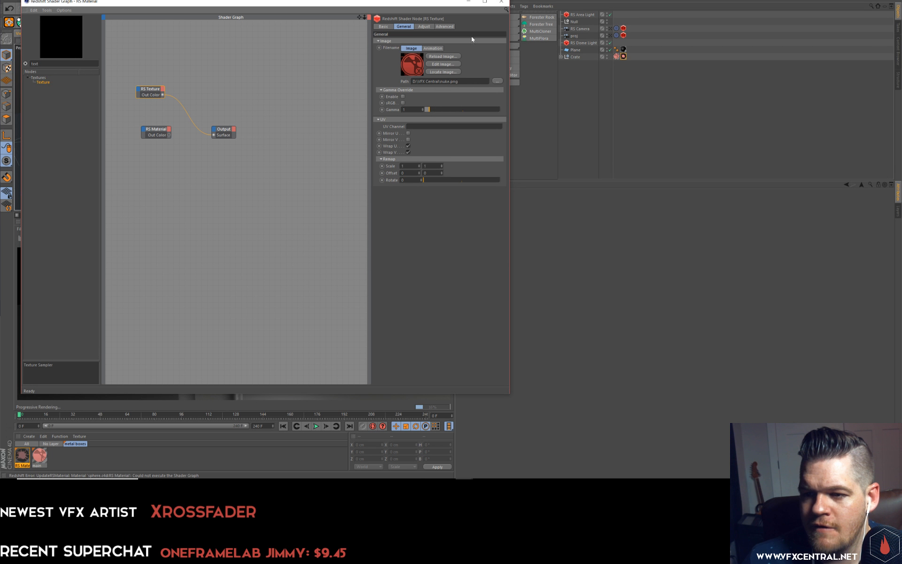
{"action": "left_click", "coordinate": [502, 1]}
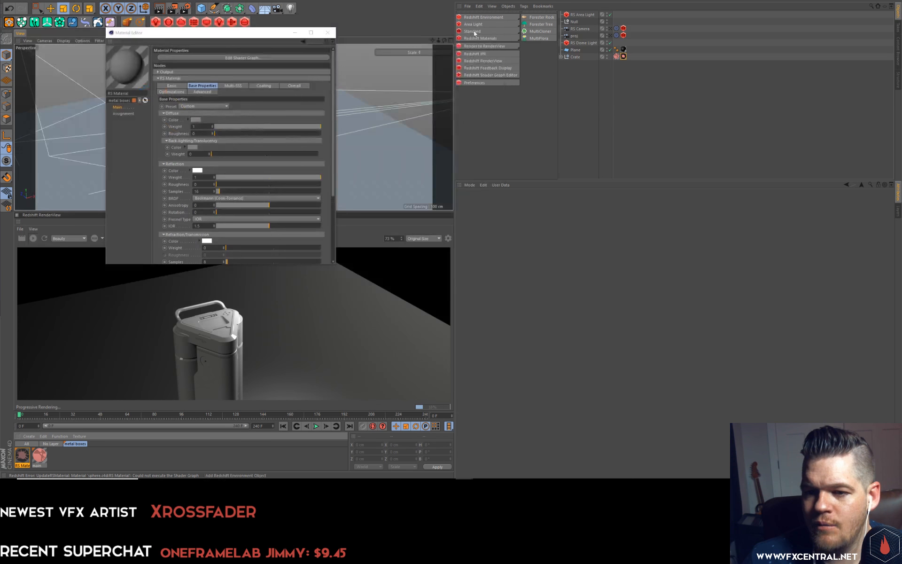
{"action": "left_click", "coordinate": [327, 32]}
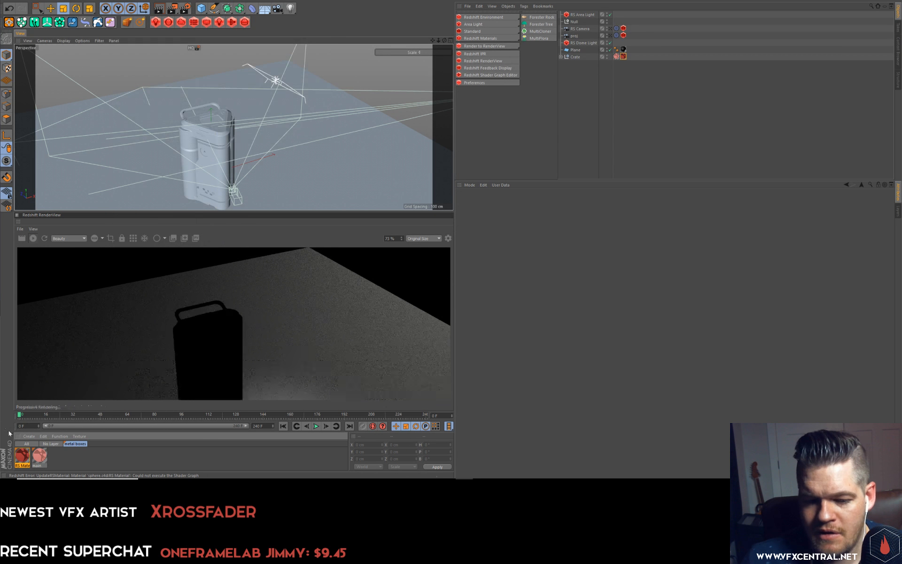
Assign the proj camera to the camera mapping of the Crate's RS Material tag and calculate the projection.
{"action": "left_click", "coordinate": [624, 57]}
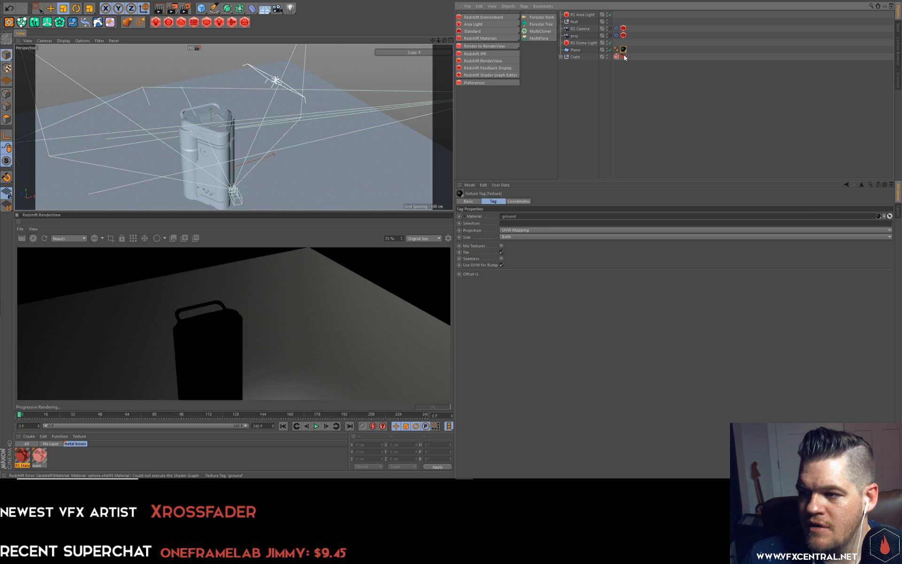
{"action": "left_click_drag", "start_coordinate": [576, 39], "coordinate": [495, 243]}
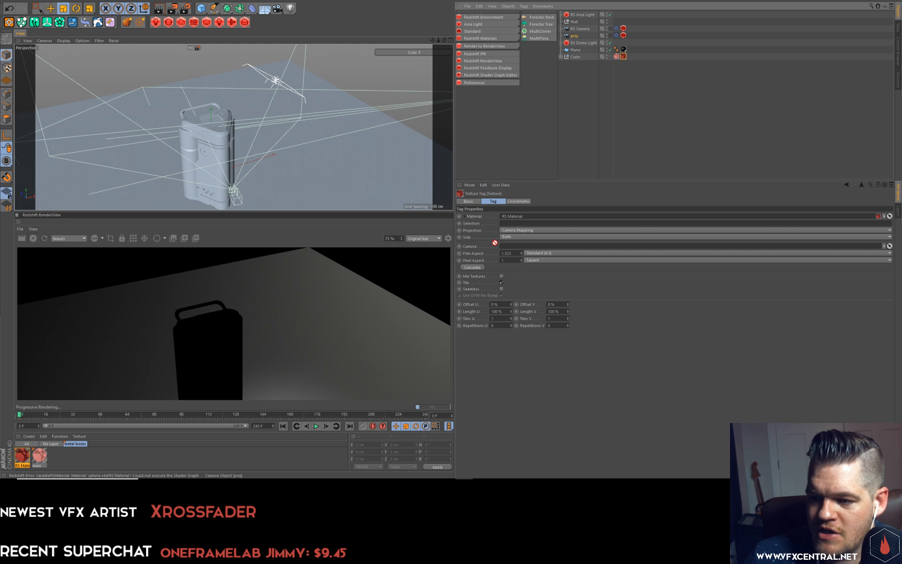
{"action": "left_click", "coordinate": [472, 268]}
{"action": "left_click", "coordinate": [497, 257]}
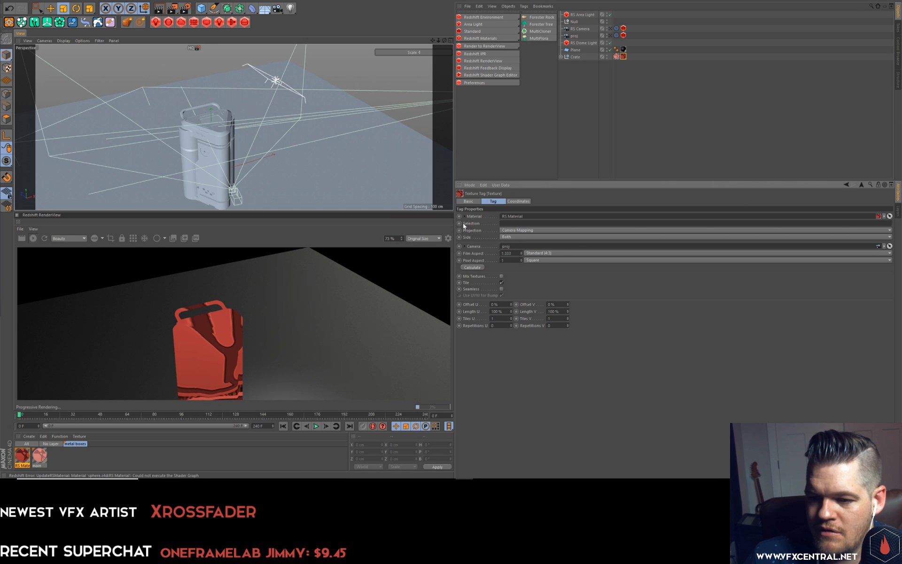
Lower the proj camera in front of the crate to a Y position of about 132 cm.
{"action": "scroll", "coordinate": [236, 137], "scroll_direction": "down", "scroll_amount": 3}
{"action": "right_click_drag", "start_coordinate": [235, 153], "coordinate": [236, 142], "text": "alt"}
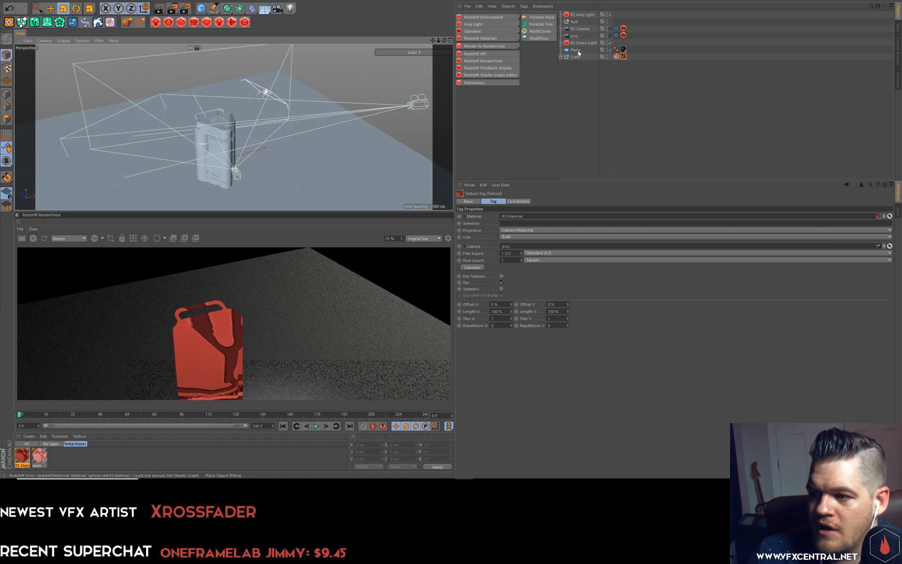
{"action": "left_click", "coordinate": [575, 36]}
{"action": "left_click_drag", "start_coordinate": [203, 164], "coordinate": [257, 157], "text": "alt"}
{"action": "key", "text": "w"}
{"action": "key", "text": "e"}
{"action": "left_click_drag", "start_coordinate": [287, 114], "coordinate": [287, 136]}
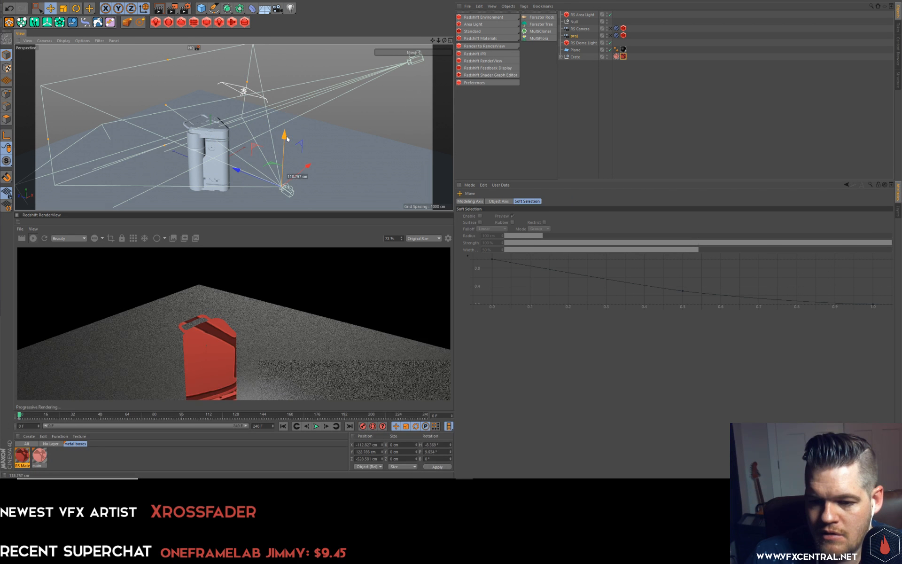
{"action": "left_click_drag", "start_coordinate": [249, 173], "coordinate": [213, 160], "text": "alt"}
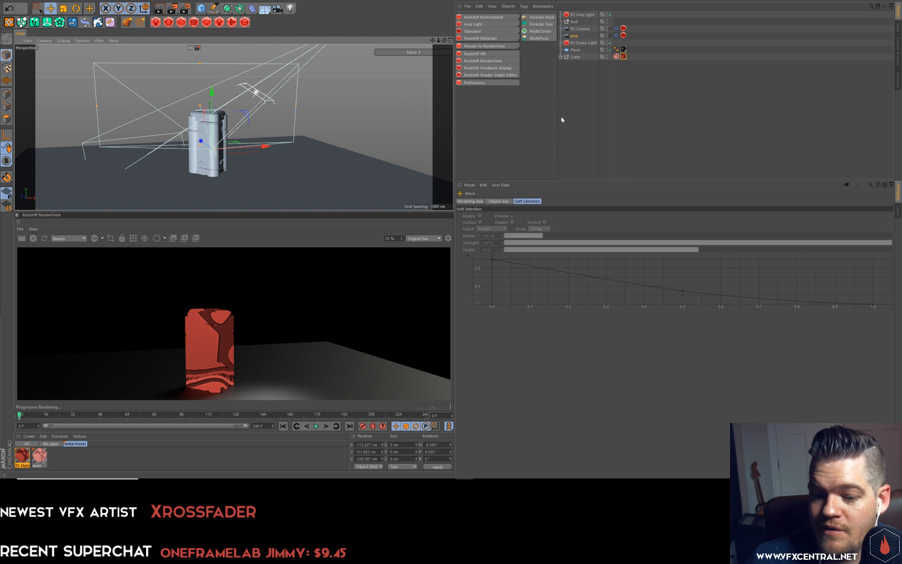
Set Length U and Length V of the Crate's RS Material tag to 50% and turn off Tile.
{"action": "left_click", "coordinate": [624, 57]}
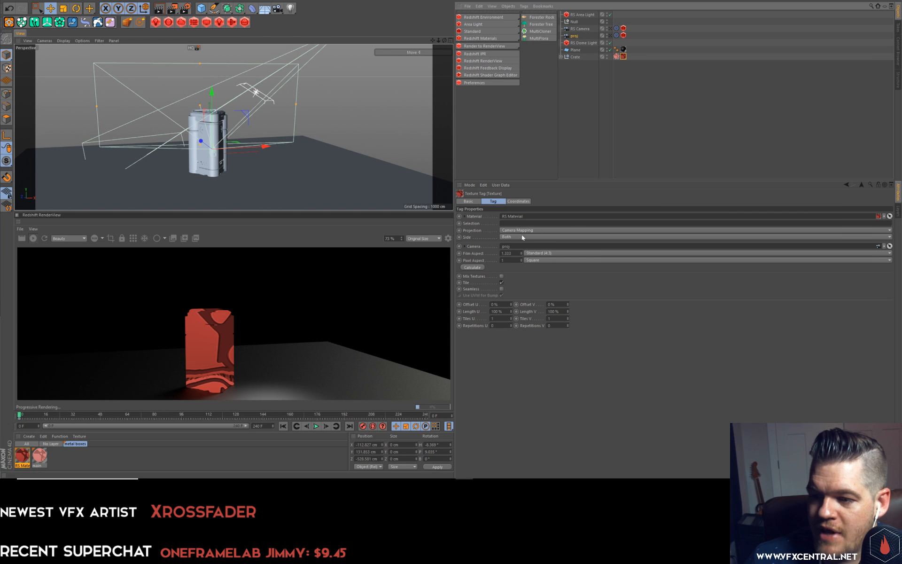
{"action": "left_click", "coordinate": [522, 202]}
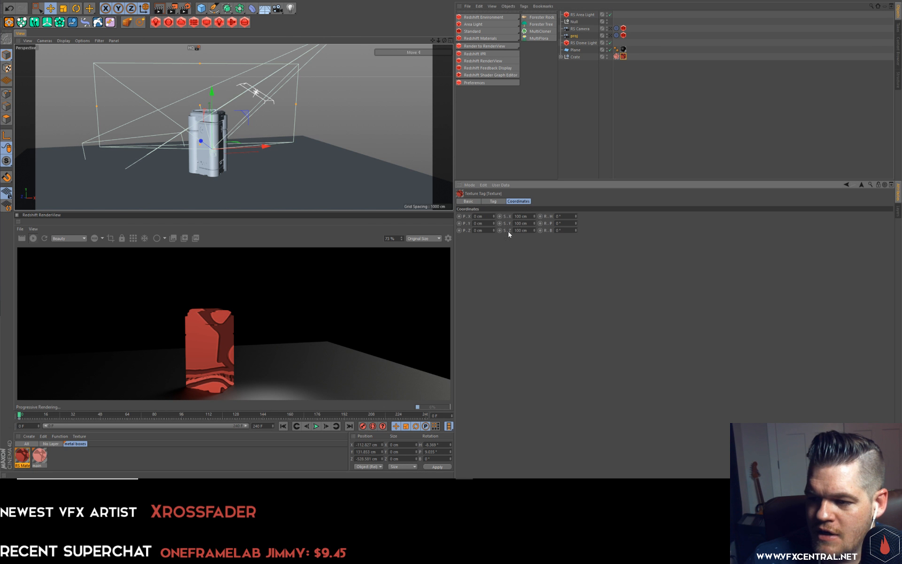
{"action": "left_click", "coordinate": [495, 201]}
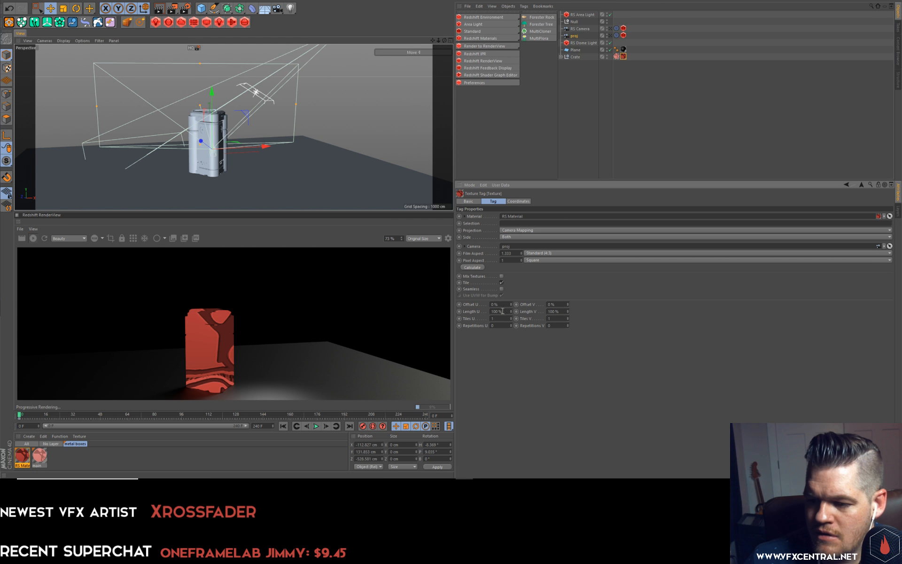
{"action": "left_click_drag", "start_coordinate": [505, 311], "coordinate": [445, 300]}
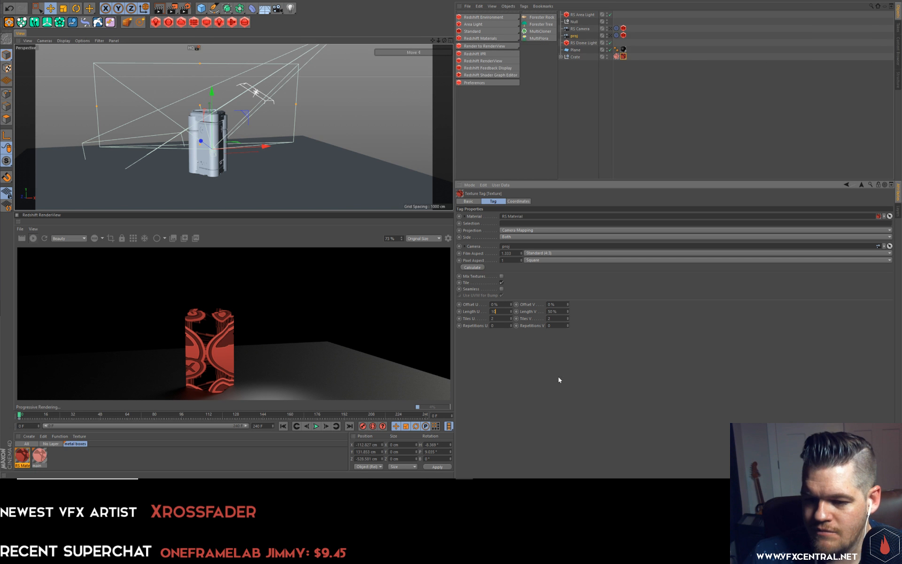
{"action": "left_click", "coordinate": [501, 282]}
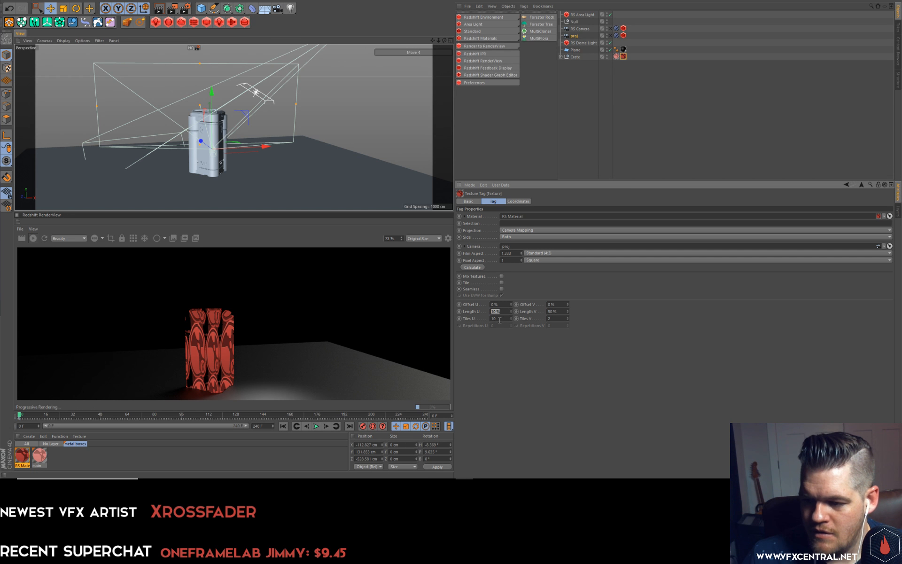
{"action": "key", "text": "Return"}
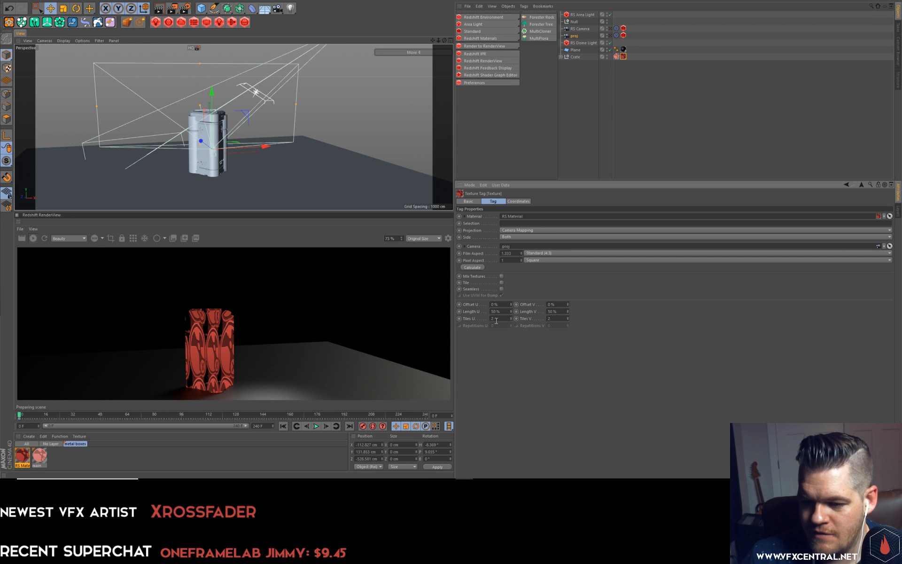
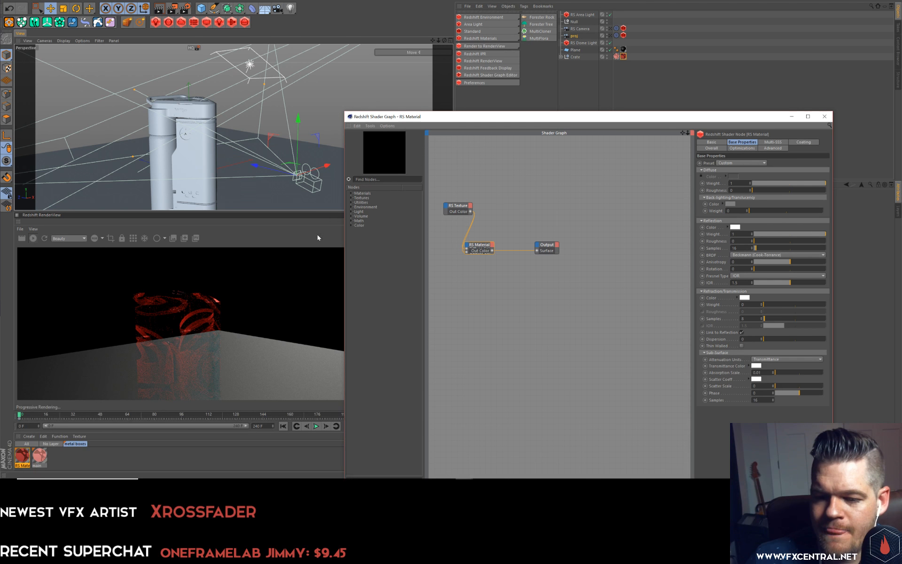
Reopen the RS Material's shader graph, arrange the RS Material node between RS Texture and Output, and close the graph.
{"action": "left_click_drag", "start_coordinate": [292, 141], "coordinate": [202, 126], "text": "alt"}
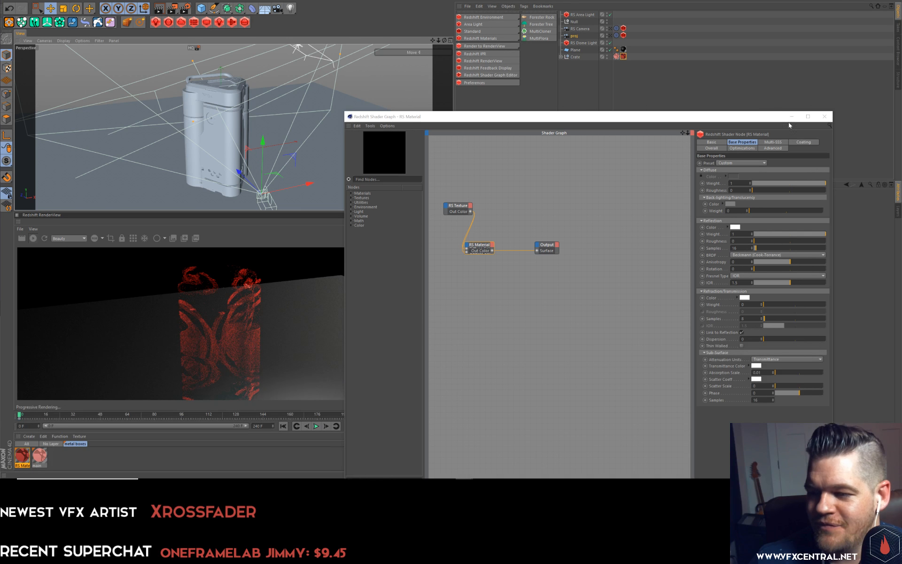
{"action": "left_click", "coordinate": [824, 116]}
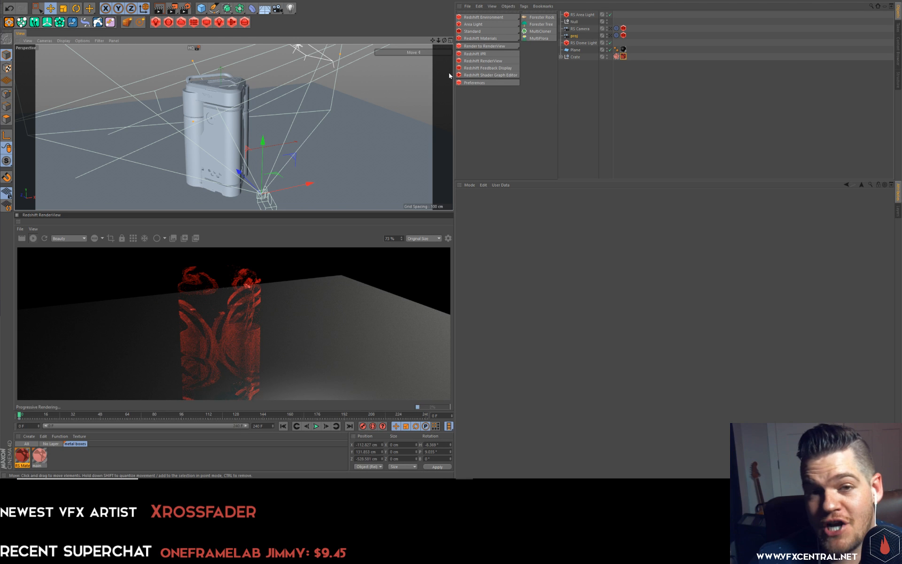
{"action": "left_click", "coordinate": [624, 56]}
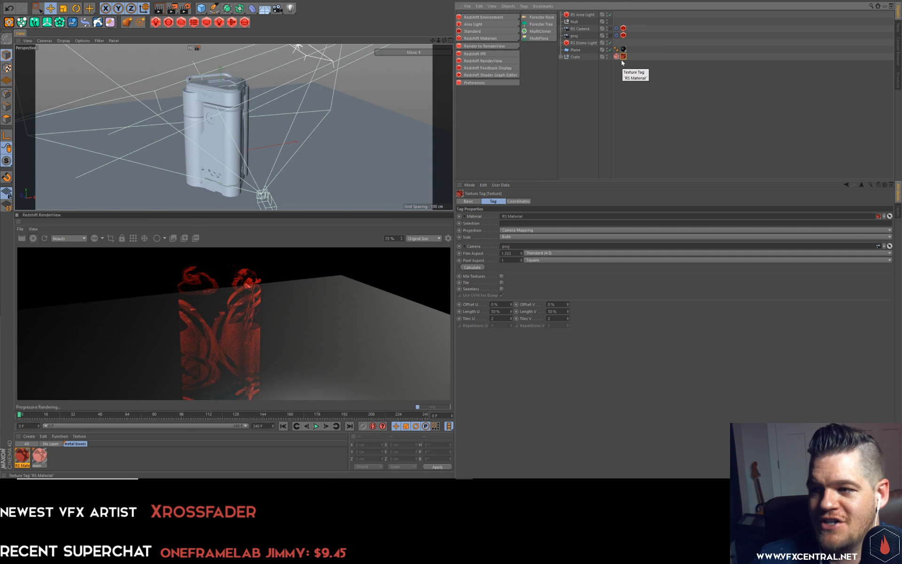
{"action": "double_click", "coordinate": [23, 456]}
{"action": "left_click", "coordinate": [185, 58]}
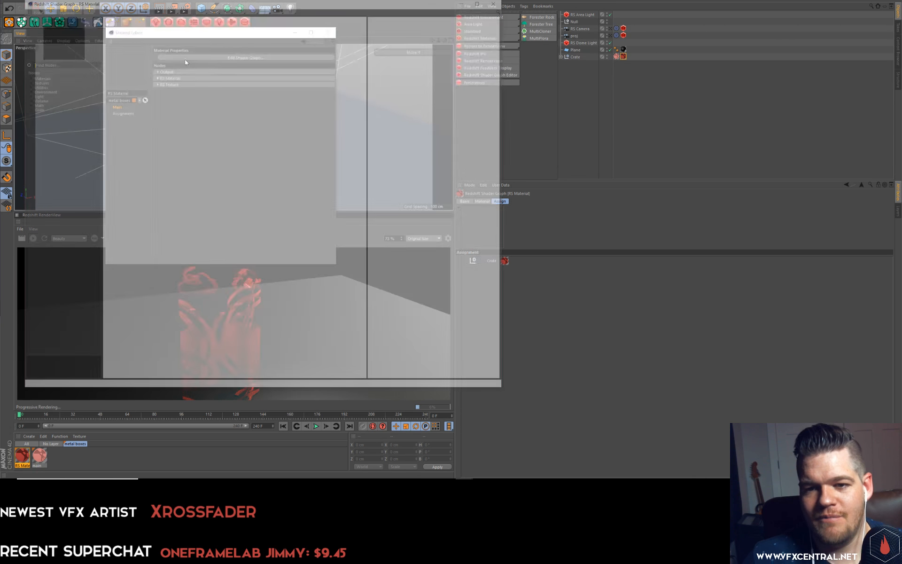
{"action": "left_click_drag", "start_coordinate": [162, 132], "coordinate": [209, 126]}
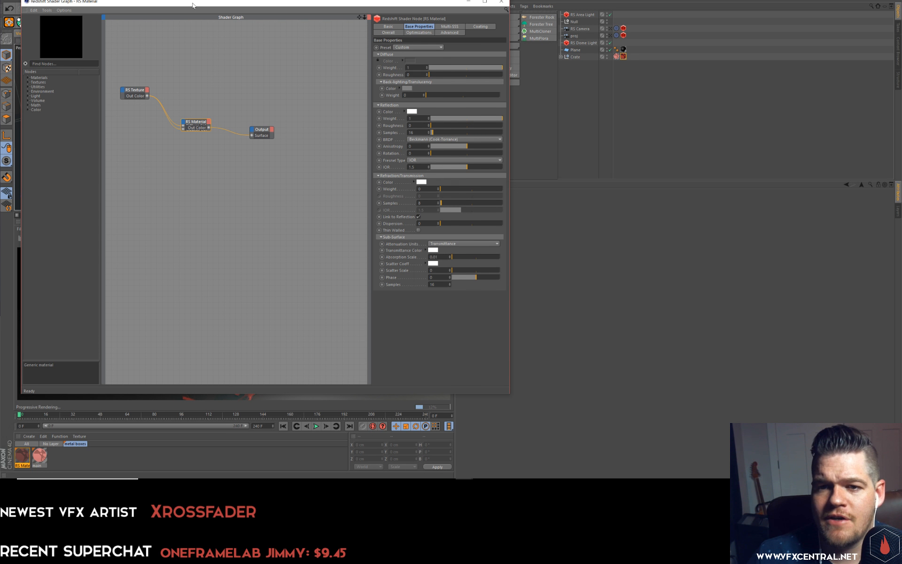
{"action": "left_click_drag", "start_coordinate": [192, 5], "coordinate": [535, 66]}
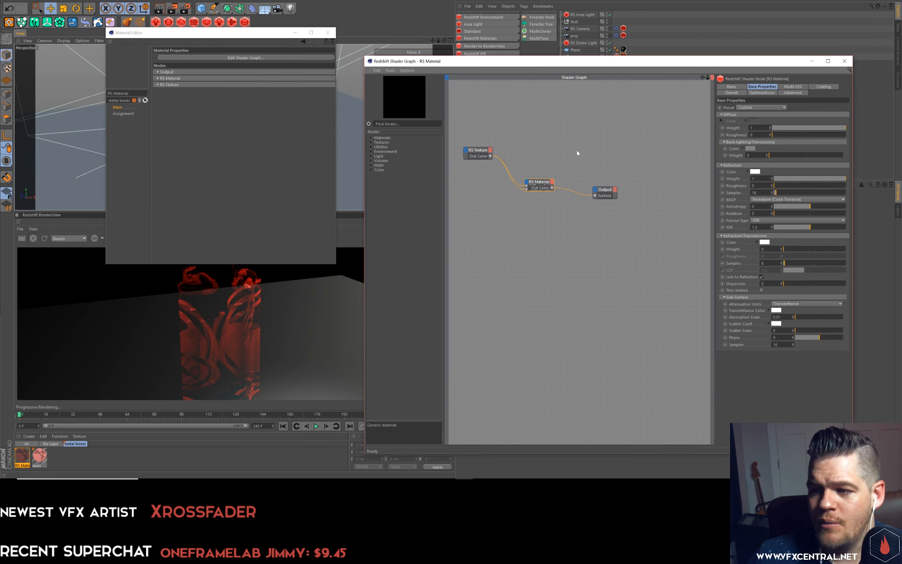
{"action": "left_click", "coordinate": [845, 61]}
Delete the camera-mapped RS Material tag from the Crate, close the material editor, and restart the Redshift render.
{"action": "left_click", "coordinate": [622, 56]}
{"action": "key", "text": "Delete"}
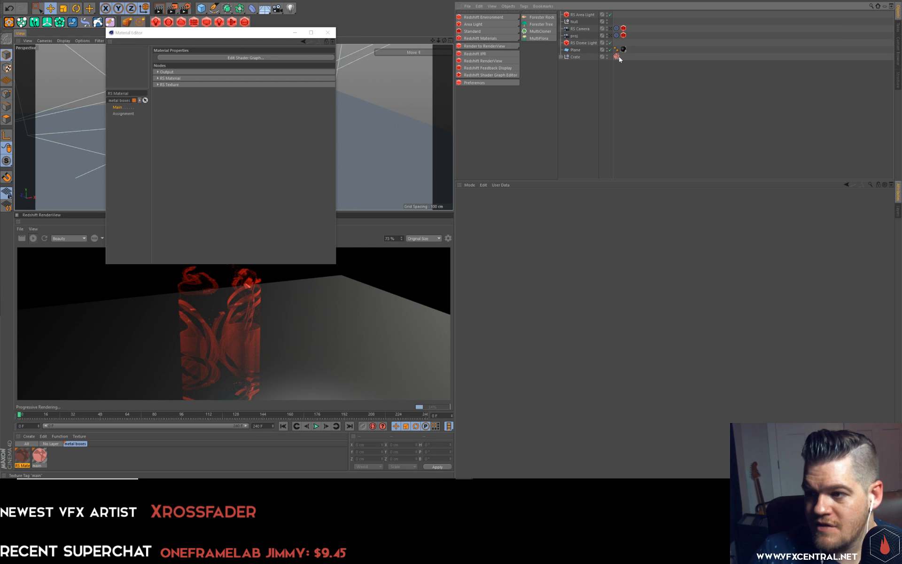
{"action": "left_click", "coordinate": [327, 32]}
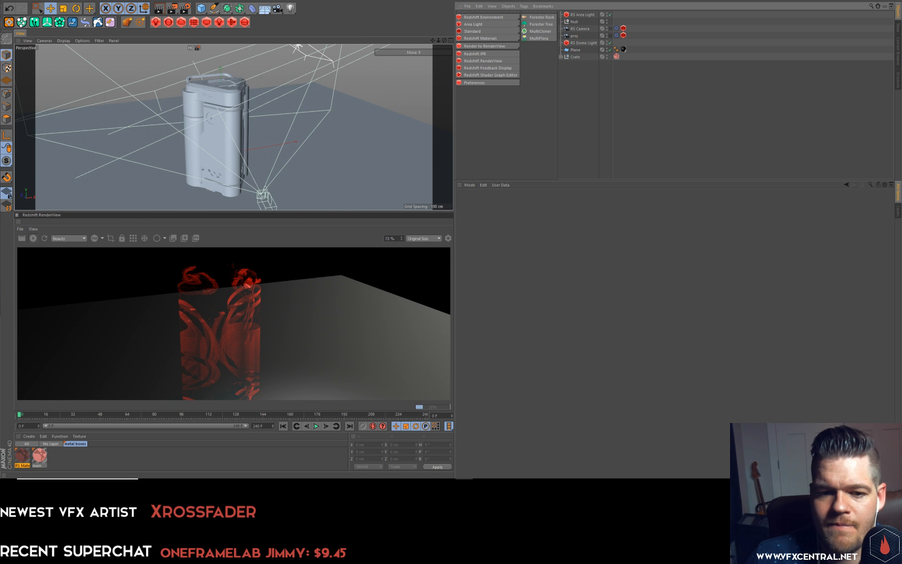
{"action": "left_click", "coordinate": [33, 238]}
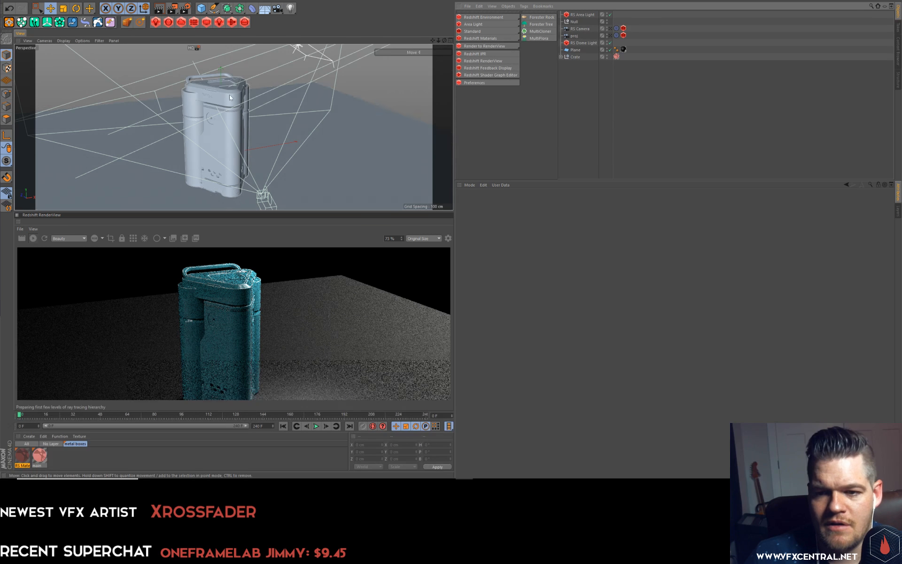
Look through the RS Camera and frame a close view of the crate's triangular top.
{"action": "mouse_move", "coordinate": [229, 94]}
{"action": "left_mouse_down", "text": "alt"}
{"action": "mouse_move", "coordinate": [222, 114]}
{"action": "mouse_move", "coordinate": [276, 104]}
{"action": "left_mouse_up", "text": "alt"}
{"action": "left_click", "coordinate": [610, 29]}
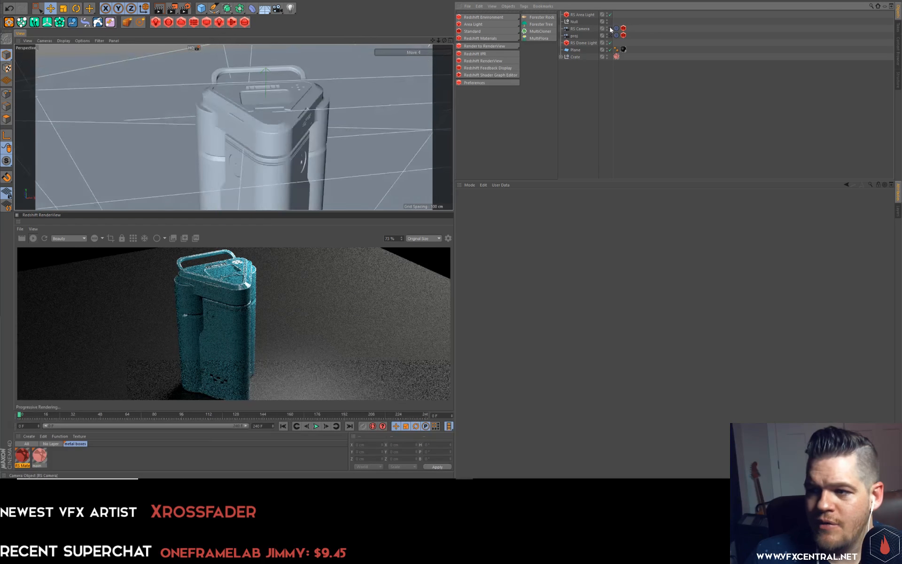
{"action": "mouse_move", "coordinate": [284, 117]}
{"action": "left_mouse_down", "text": "alt"}
{"action": "mouse_move", "coordinate": [305, 125]}
{"action": "mouse_move", "coordinate": [295, 141]}
{"action": "mouse_move", "coordinate": [299, 121]}
{"action": "left_mouse_up", "text": "alt"}
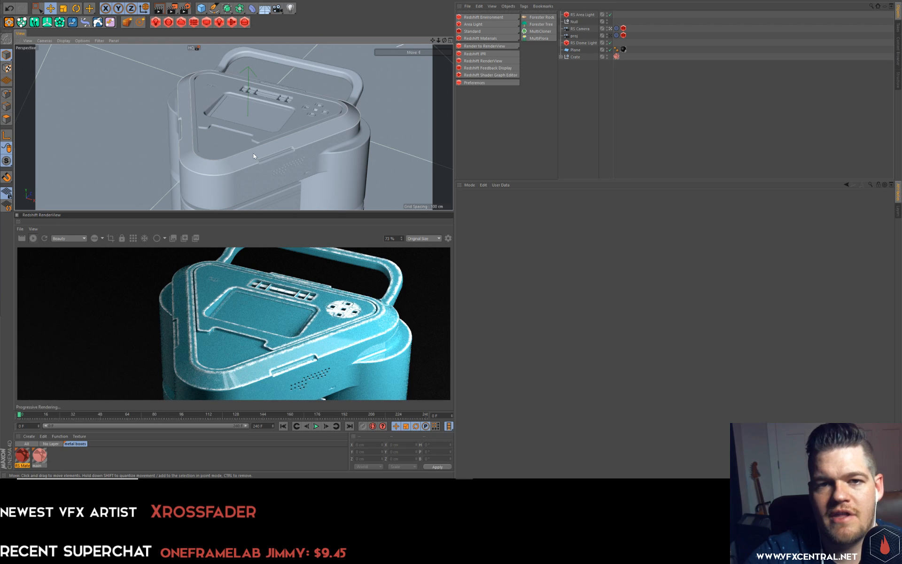
Reframe the crate's top slightly wider, record a keyframe for the RS Camera, and stop the live Redshift render.
{"action": "left_click_drag", "start_coordinate": [253, 154], "coordinate": [242, 137], "text": "alt"}
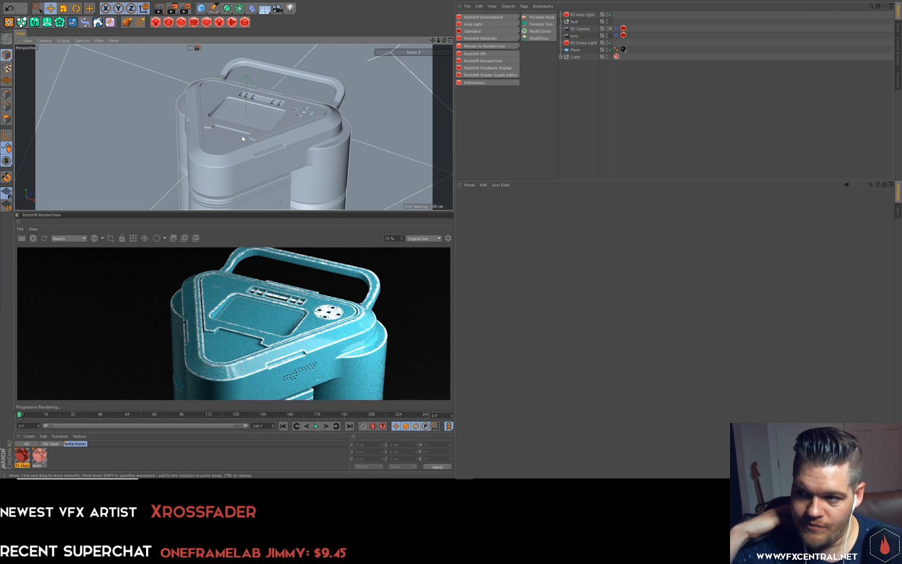
{"action": "left_click", "coordinate": [571, 36]}
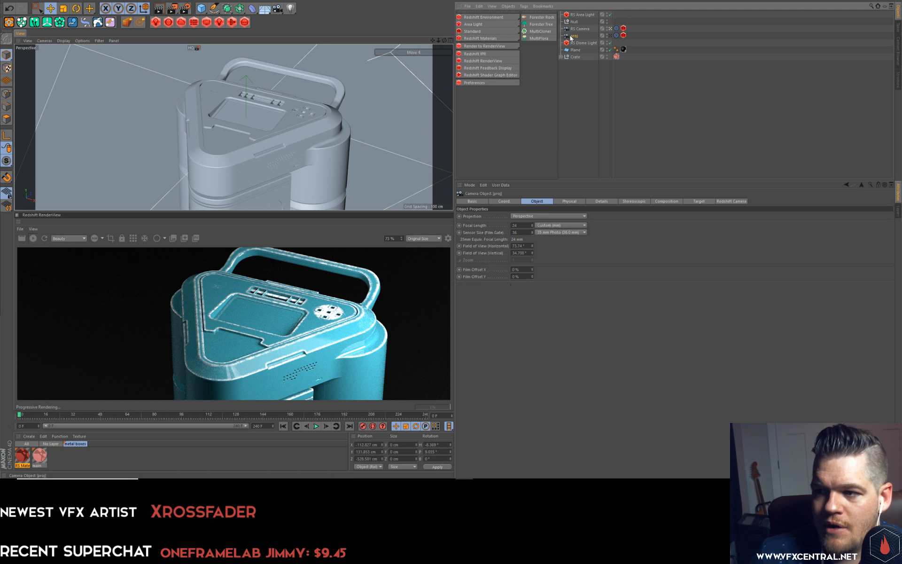
{"action": "left_click", "coordinate": [578, 28]}
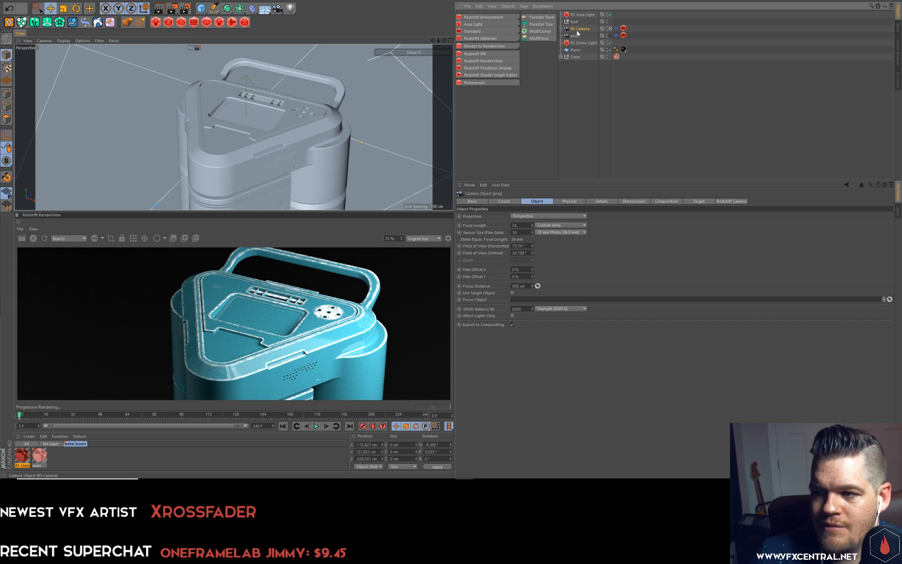
{"action": "left_click", "coordinate": [364, 429]}
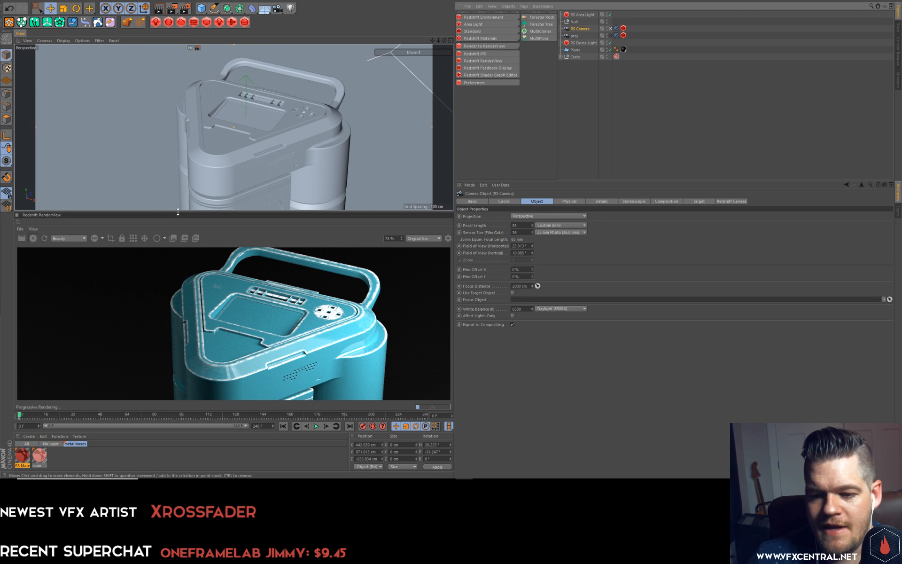
{"action": "left_click", "coordinate": [33, 239]}
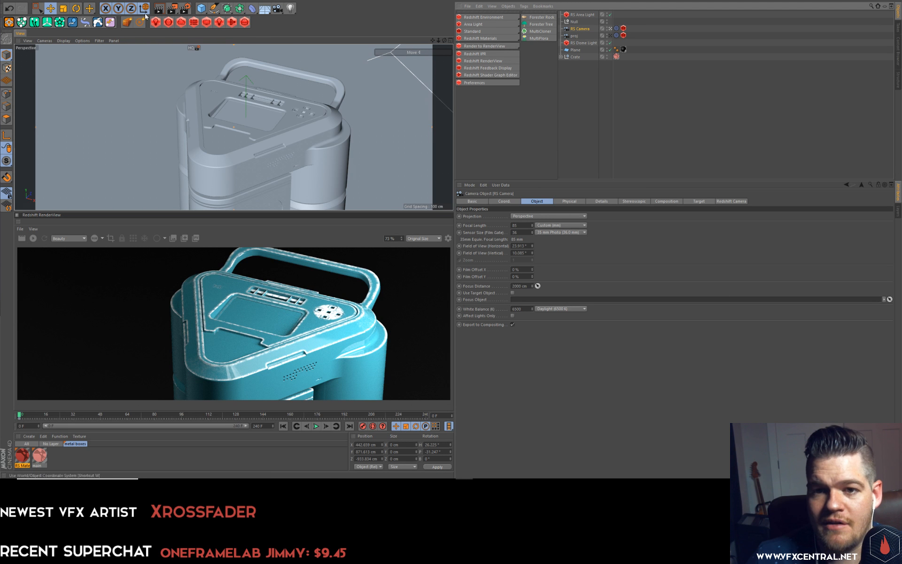
Enable saving of the regular image in the render settings and turn off Alpha Channel, 8 Bit Dithering and Include Sound.
{"action": "left_click", "coordinate": [186, 8]}
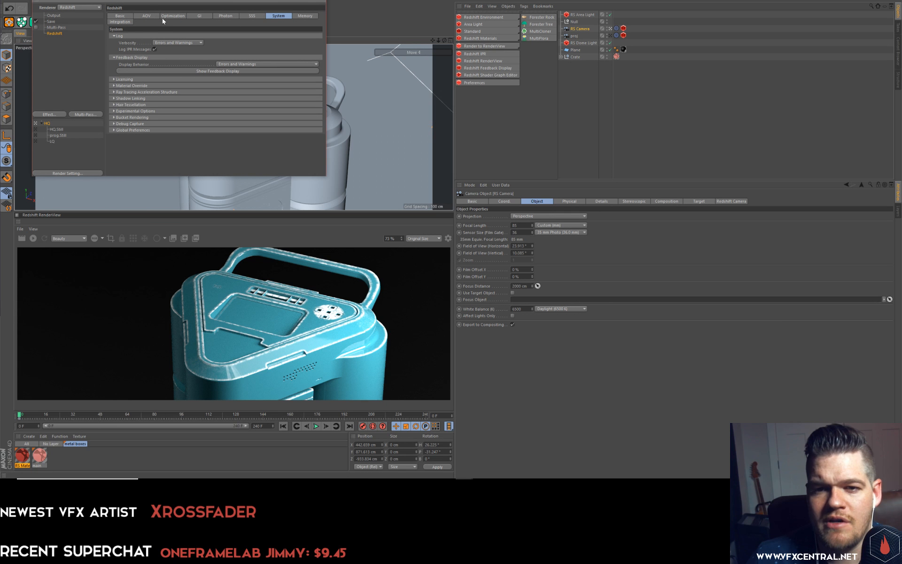
{"action": "left_click", "coordinate": [146, 16]}
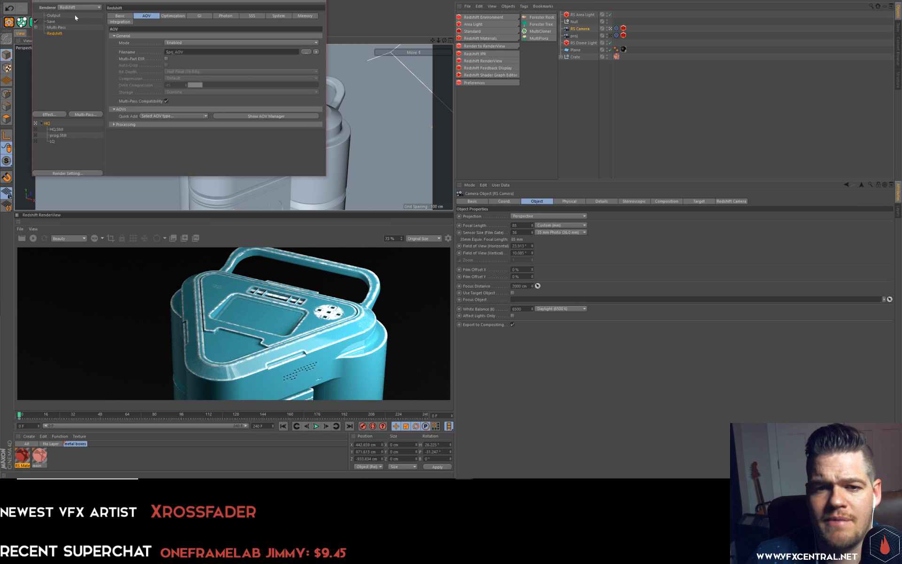
{"action": "left_click", "coordinate": [54, 15]}
{"action": "left_click", "coordinate": [49, 22]}
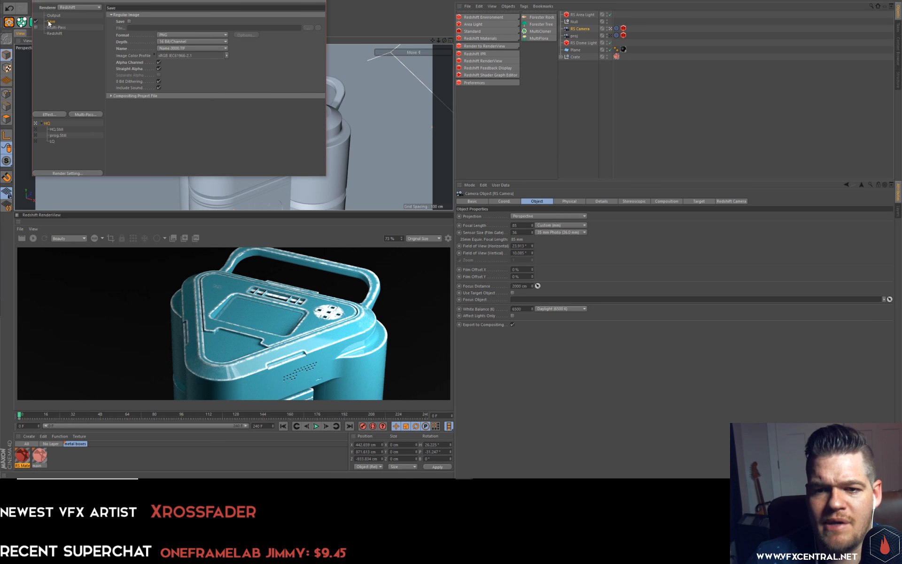
{"action": "left_click", "coordinate": [129, 21]}
{"action": "left_click", "coordinate": [159, 63]}
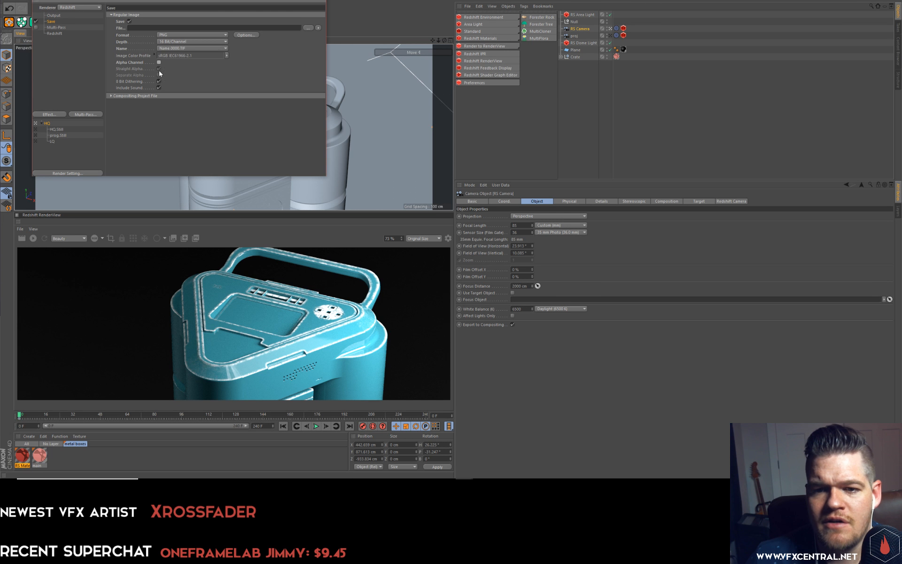
{"action": "left_click", "coordinate": [159, 87]}
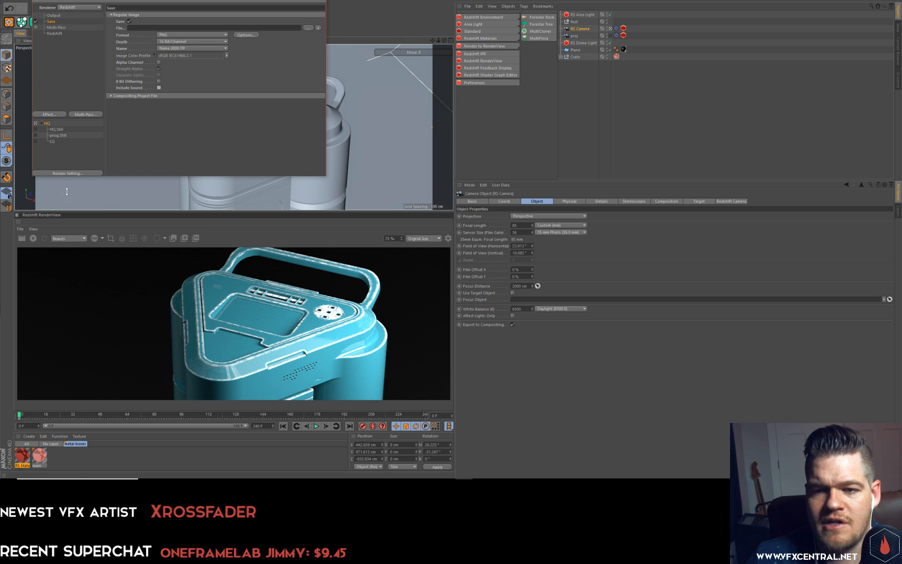
Set the render's save location to the redshift folder on Storage (D:) with the file name crate.
{"action": "left_click", "coordinate": [309, 29]}
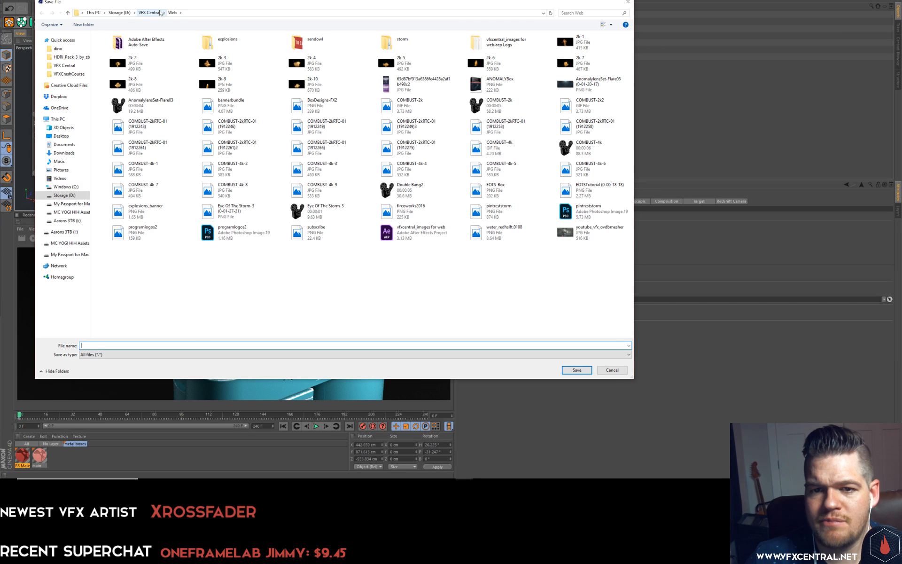
{"action": "left_click", "coordinate": [121, 12]}
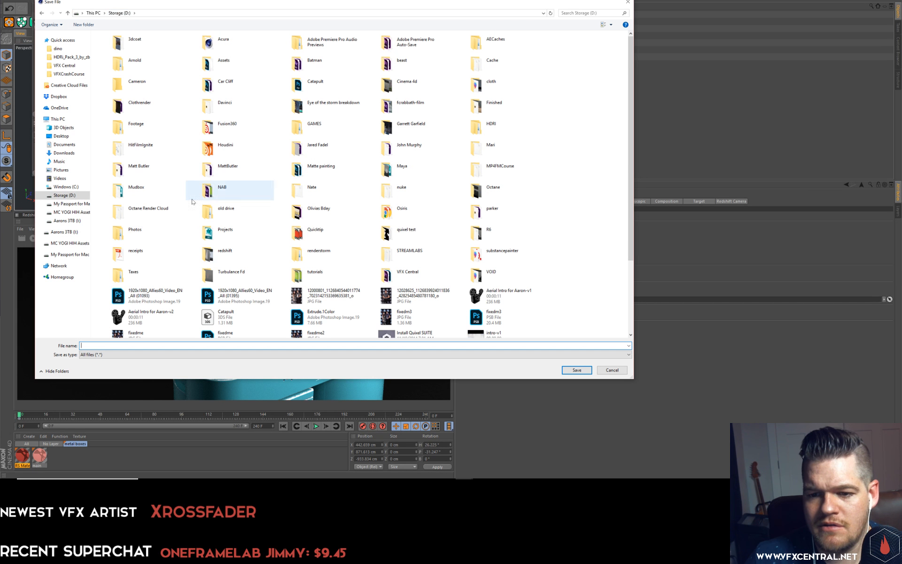
{"action": "double_click", "coordinate": [235, 252]}
{"action": "left_click", "coordinate": [96, 346]}
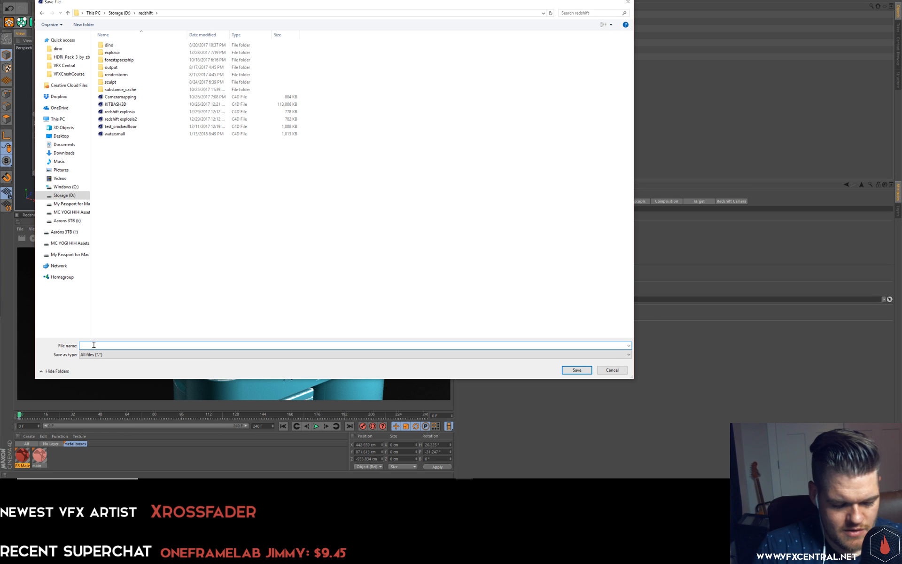
{"action": "type", "text": "crate"}
{"action": "key", "text": "Return"}
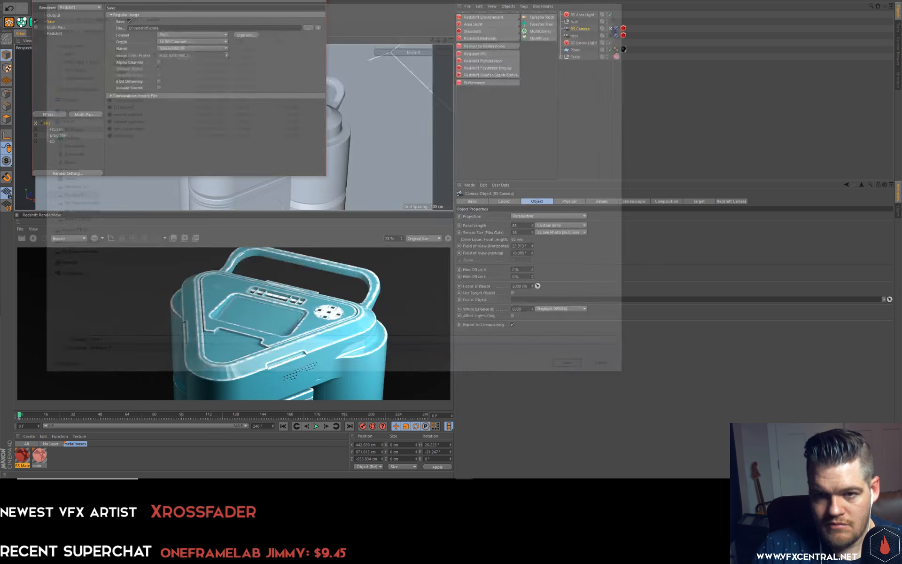
Set the output frame range to Current Frame and render the crate image to the Picture Viewer.
{"action": "left_click", "coordinate": [60, 15]}
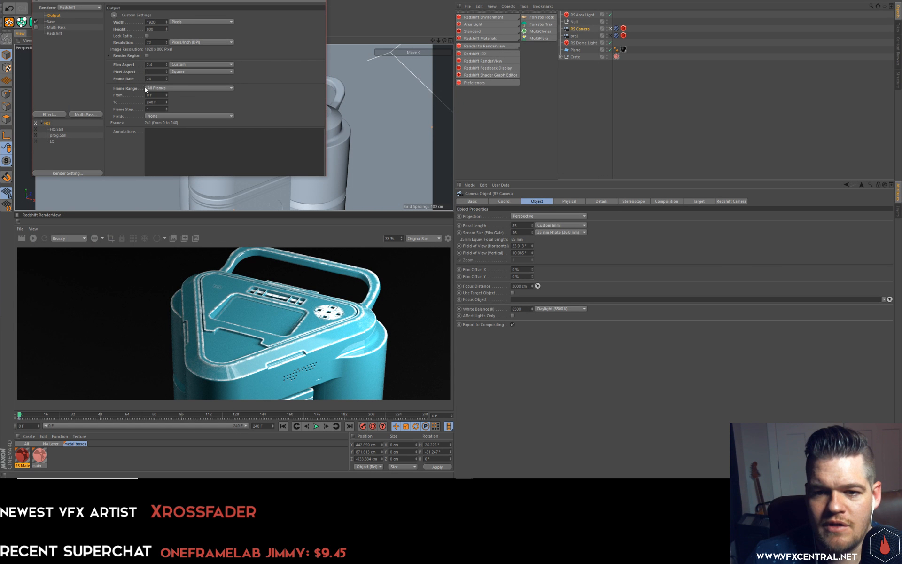
{"action": "left_click", "coordinate": [162, 88]}
{"action": "left_click", "coordinate": [162, 103]}
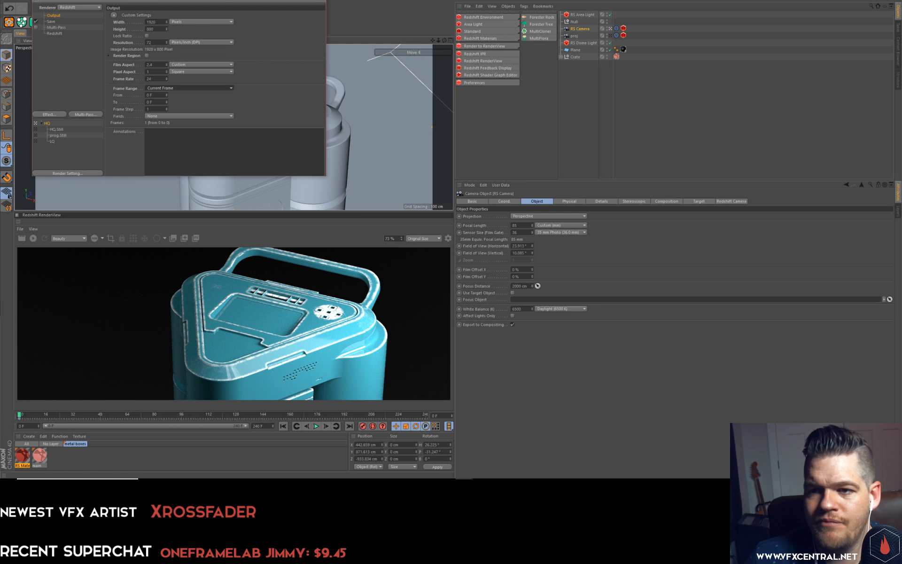
{"action": "left_click", "coordinate": [173, 9]}
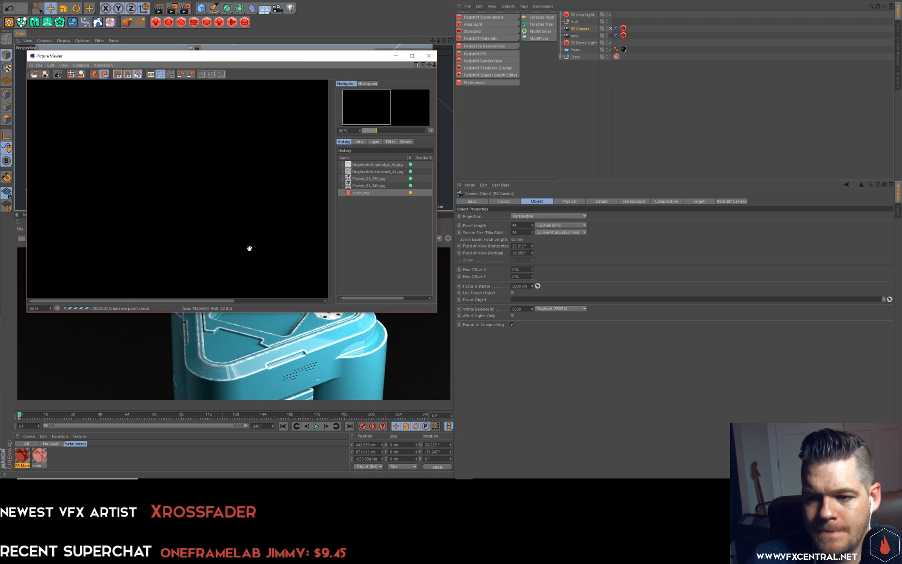
{"action": "scroll", "coordinate": [249, 248], "scroll_direction": "down", "scroll_amount": 4}
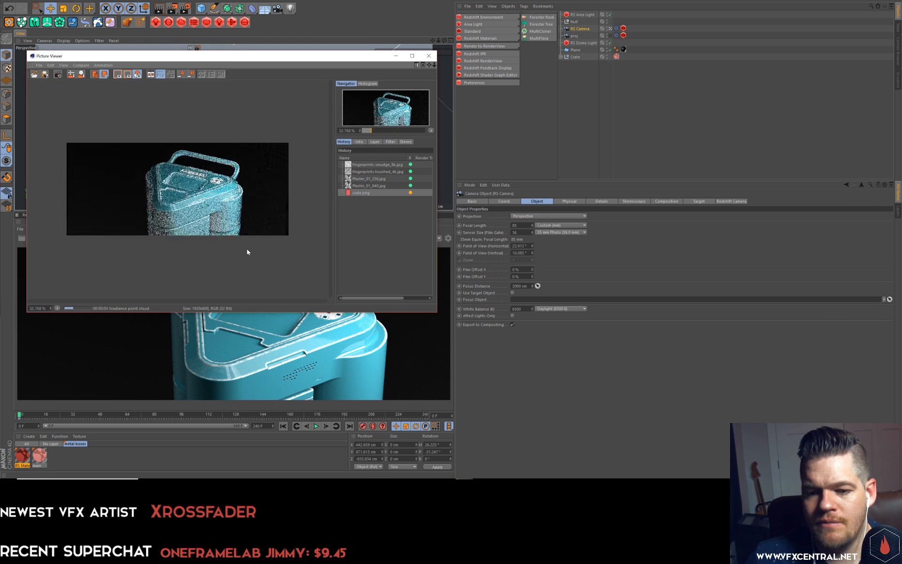
{"action": "scroll", "coordinate": [248, 252], "scroll_direction": "up", "scroll_amount": 1}
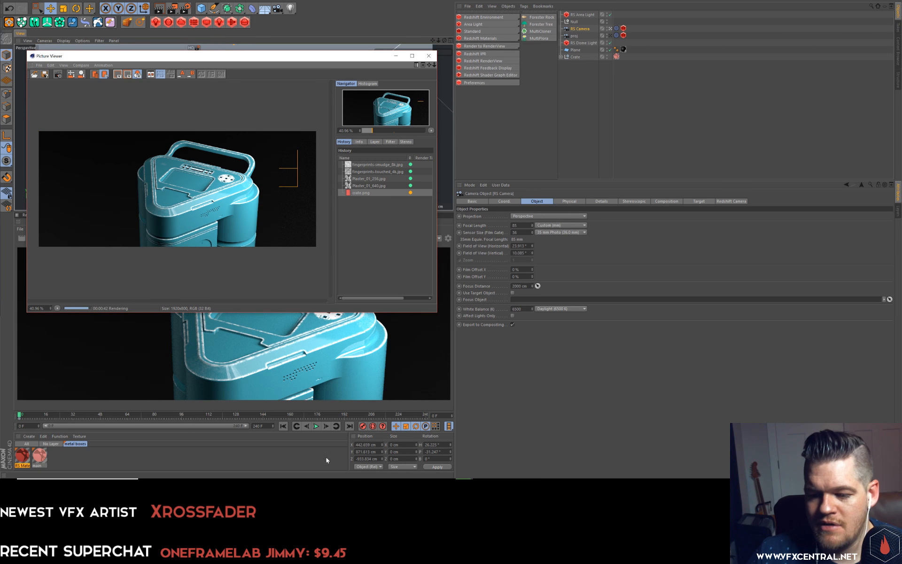
Switch to Photoshop and open the rendered crate.png.
{"action": "left_click", "coordinate": [393, 486]}
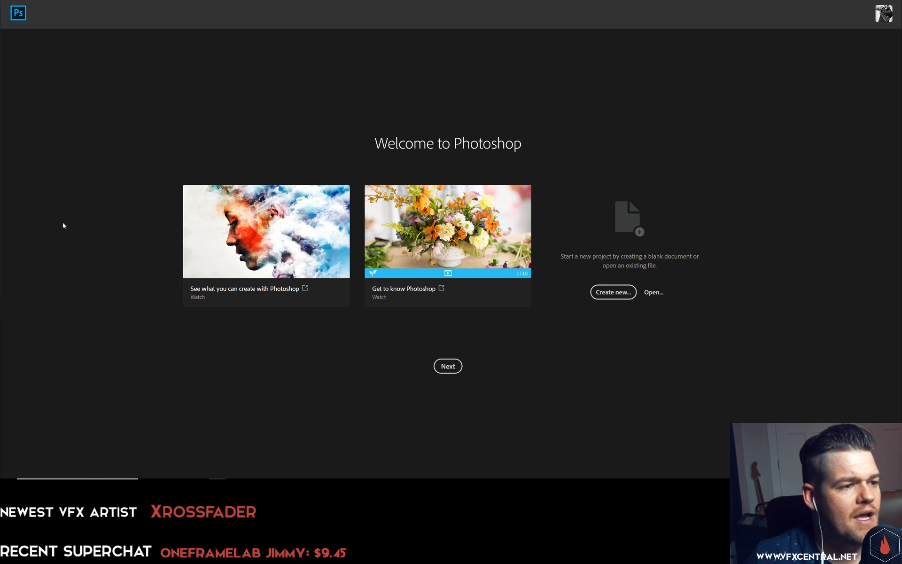
{"action": "left_click", "coordinate": [30, 0]}
{"action": "left_click", "coordinate": [31, 1]}
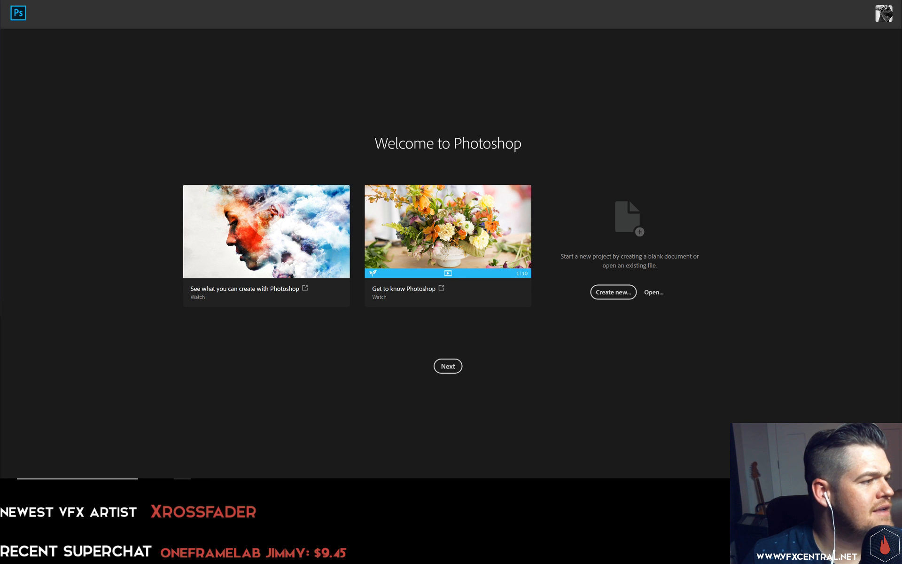
{"action": "left_click_drag", "start_coordinate": [0, 141], "coordinate": [224, 100]}
{"action": "left_click", "coordinate": [501, 261]}
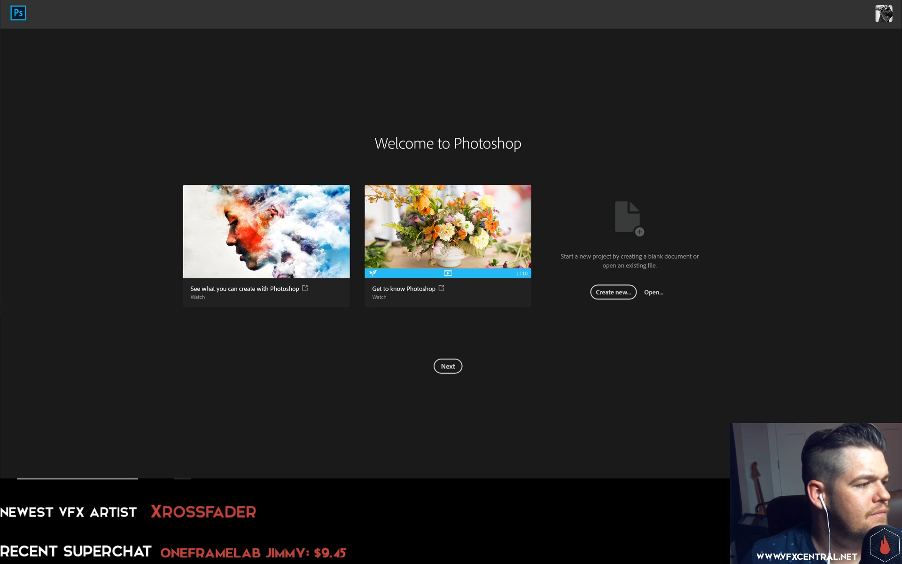
{"action": "left_click_drag", "start_coordinate": [0, 141], "coordinate": [94, 135]}
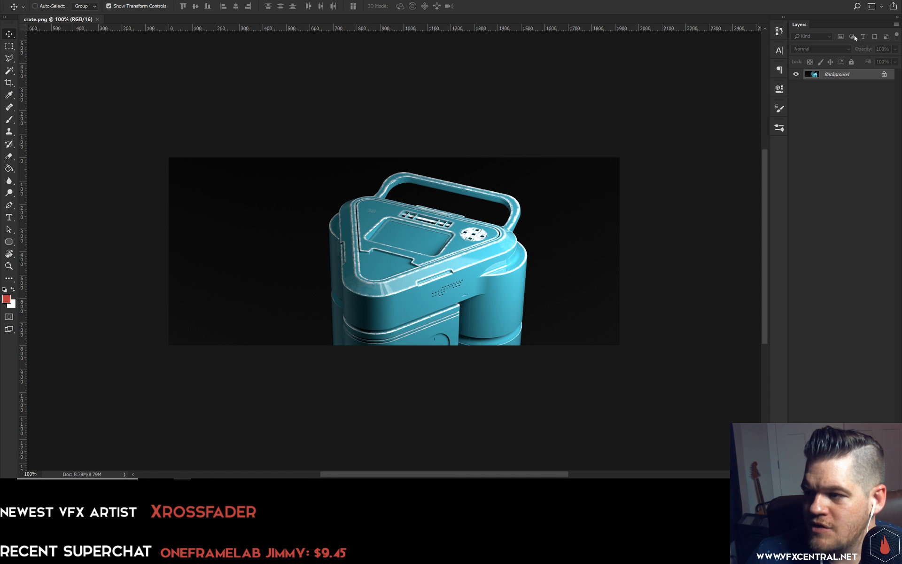
Add a new empty layer above the render and convert Background into the regular layer Layer 0.
{"action": "left_click", "coordinate": [869, 473]}
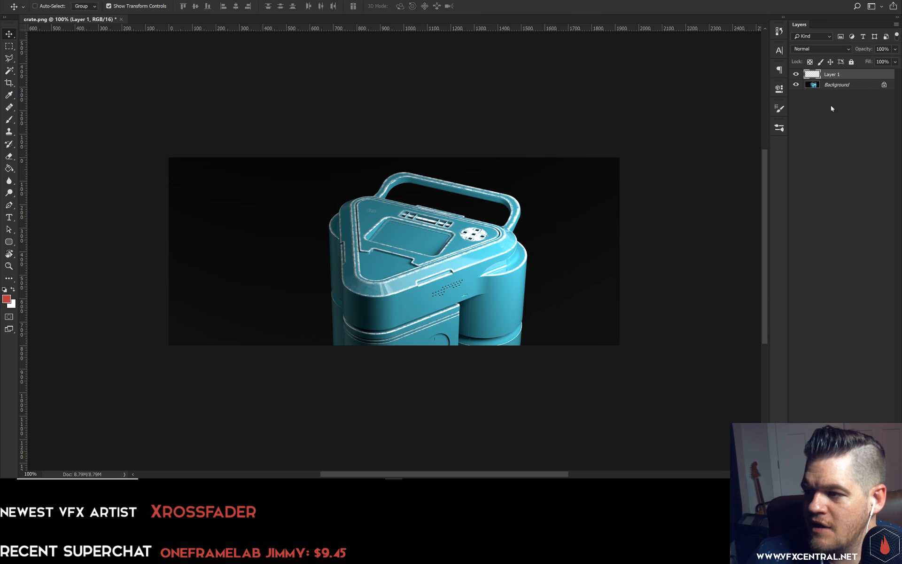
{"action": "double_click", "coordinate": [847, 88]}
{"action": "key", "text": "Return"}
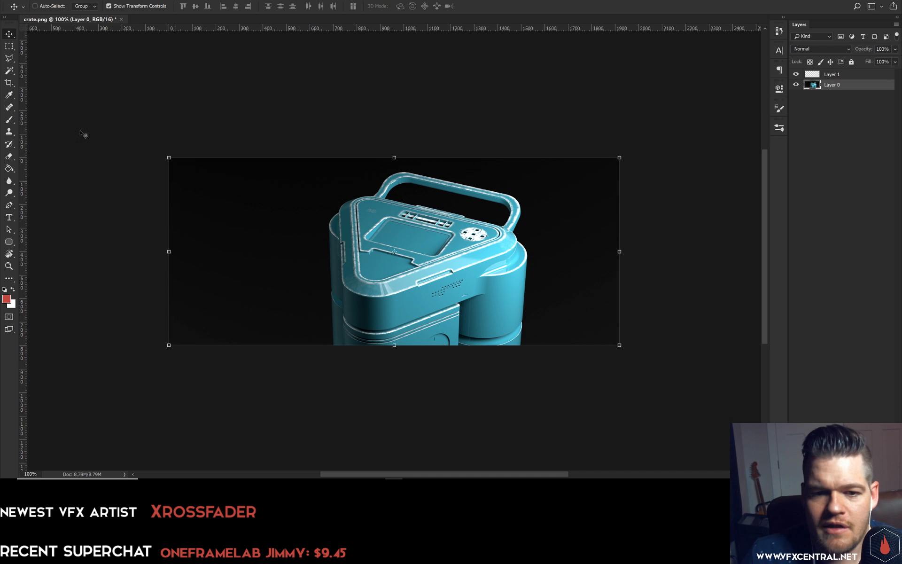
Choose the Brush tool with a size of about 99 px and set its opacity to 100%.
{"action": "key", "text": "b"}
{"action": "right_click_drag", "start_coordinate": [428, 247], "coordinate": [398, 250], "text": "alt"}
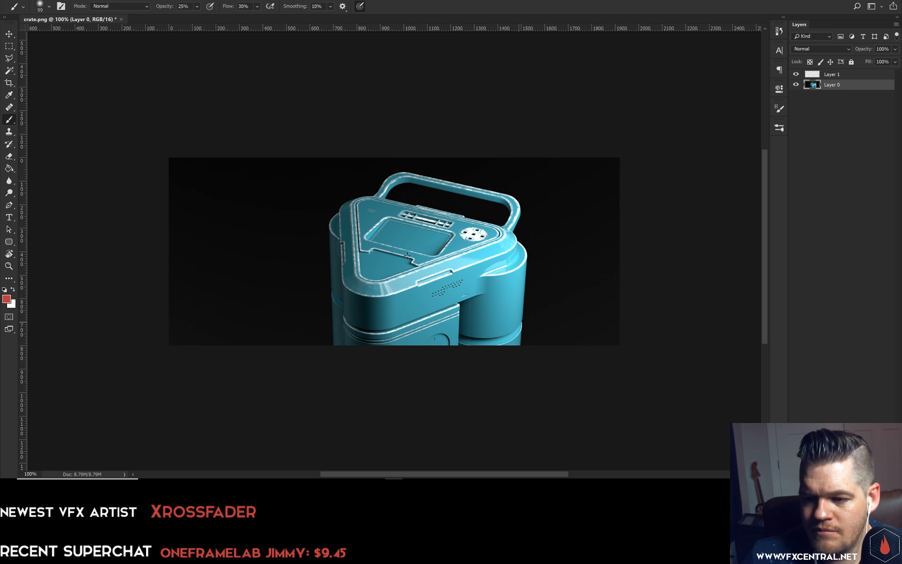
{"action": "left_click_drag", "start_coordinate": [158, 9], "coordinate": [405, 37]}
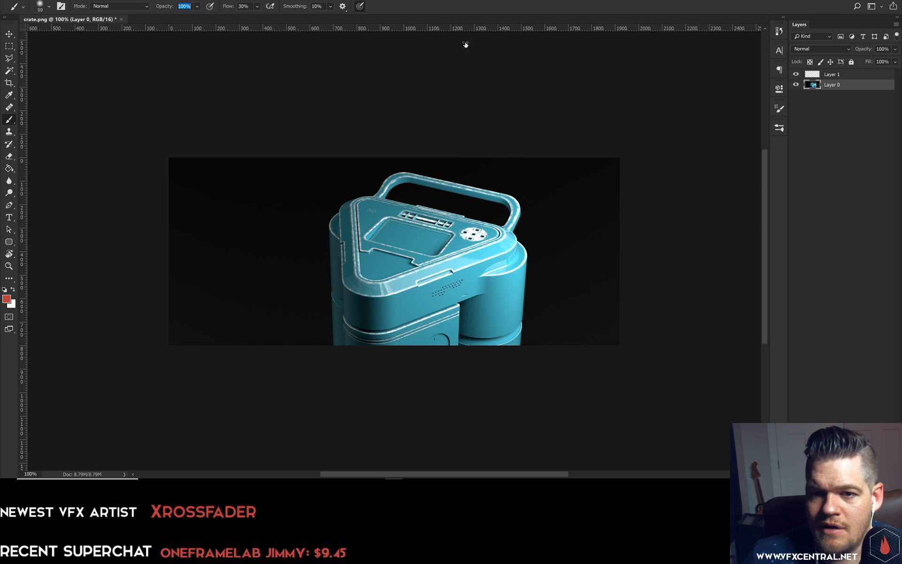
Try painting red brush strokes over the crate directly on Layer 0 and toggle that layer's visibility.
{"action": "mouse_move", "coordinate": [420, 224]}
{"action": "left_mouse_down"}
{"action": "mouse_move", "coordinate": [388, 236]}
{"action": "mouse_move", "coordinate": [371, 266]}
{"action": "mouse_move", "coordinate": [422, 282]}
{"action": "left_mouse_up"}
{"action": "key", "text": "ctrl+z"}
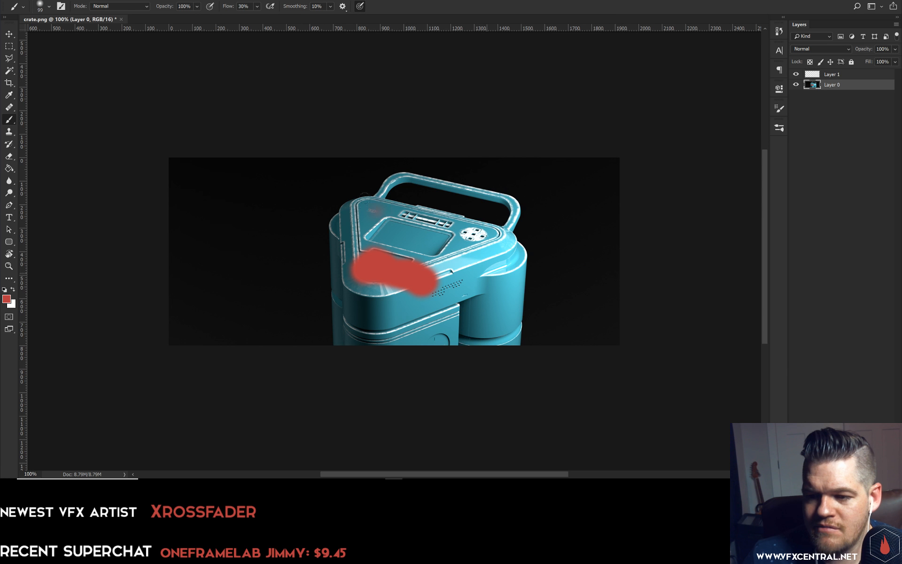
{"action": "left_click_drag", "start_coordinate": [373, 207], "coordinate": [353, 214]}
{"action": "key", "text": "ctrl+z"}
{"action": "left_click_drag", "start_coordinate": [470, 256], "coordinate": [446, 277]}
{"action": "left_click", "coordinate": [390, 222]}
{"action": "left_click_drag", "start_coordinate": [365, 314], "coordinate": [442, 308]}
{"action": "mouse_move", "coordinate": [489, 256]}
{"action": "left_mouse_down"}
{"action": "mouse_move", "coordinate": [507, 282]}
{"action": "mouse_move", "coordinate": [501, 311]}
{"action": "left_mouse_up"}
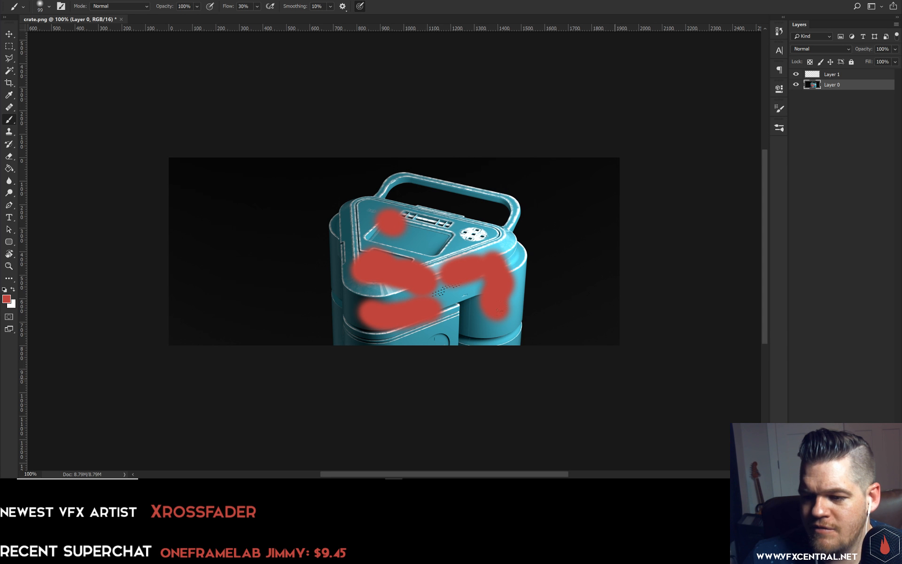
{"action": "left_click", "coordinate": [796, 85]}
{"action": "left_click", "coordinate": [796, 85]}
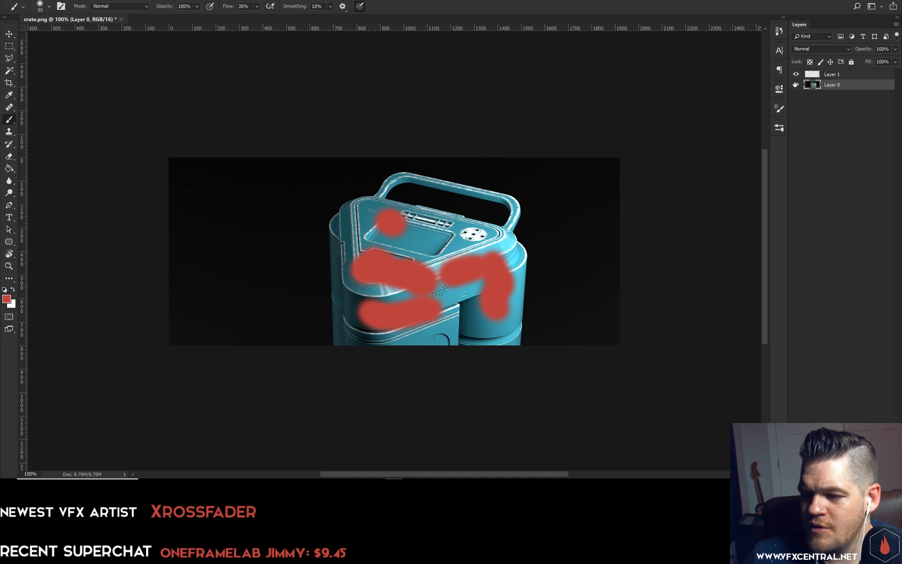
Undo the red strokes and the Background layer's conversion, and make Layer 1 the active layer.
{"action": "key", "text": "ctrl+z"}
{"action": "key", "text": "ctrl+z"}
{"action": "key", "text": "ctrl+z"}
{"action": "key", "text": "ctrl+z"}
{"action": "key", "text": "ctrl+z"}
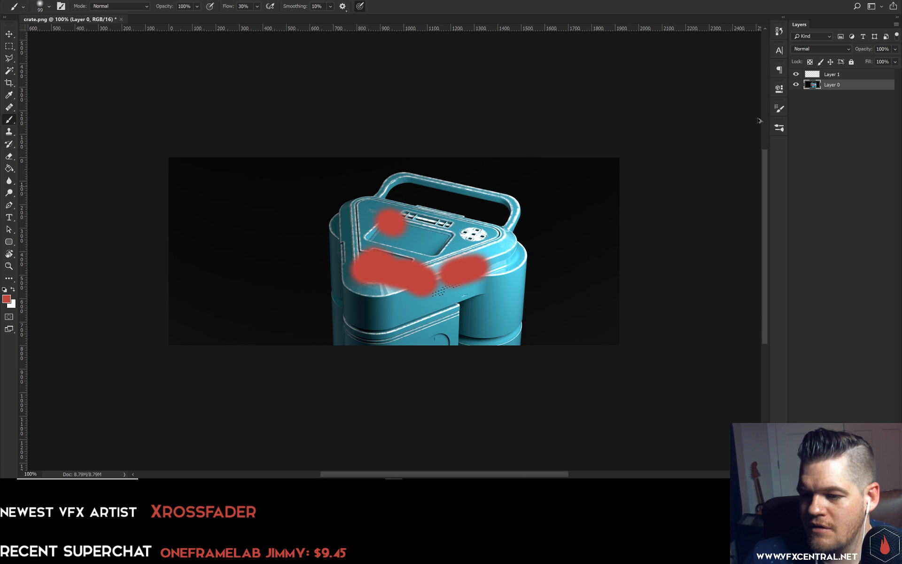
{"action": "key", "text": "ctrl+z"}
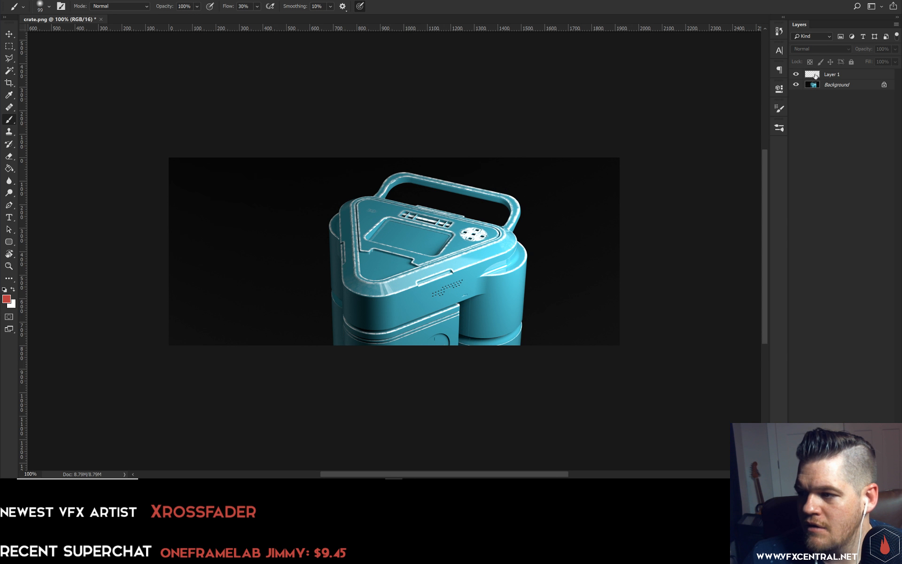
{"action": "key", "text": "ctrl+z"}
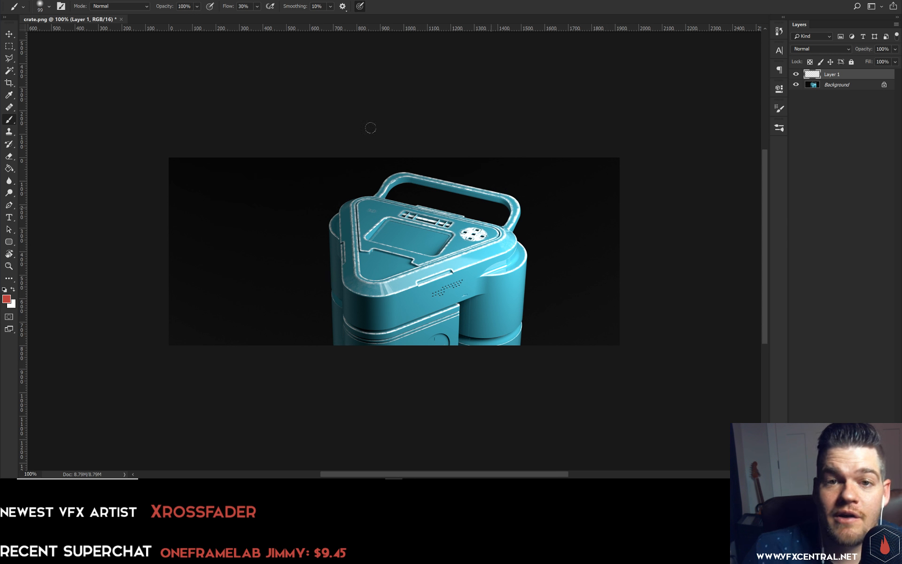
Reduce the brush size to 28 px and paint small red marks on Layer 1 over the crate's top corner and recessed screen.
{"action": "right_click_drag", "start_coordinate": [390, 258], "coordinate": [378, 258], "text": "alt"}
{"action": "left_click", "coordinate": [368, 221]}
{"action": "right_click_drag", "start_coordinate": [369, 222], "coordinate": [365, 222], "text": "alt"}
{"action": "left_click", "coordinate": [372, 210]}
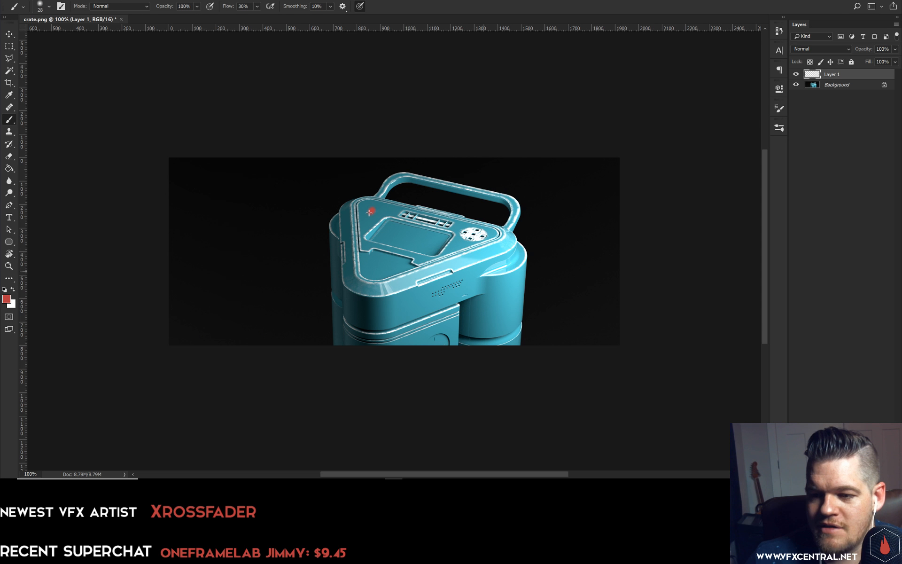
{"action": "left_click", "coordinate": [381, 208]}
{"action": "mouse_move", "coordinate": [368, 218]}
{"action": "left_mouse_down"}
{"action": "mouse_move", "coordinate": [400, 239]}
{"action": "mouse_move", "coordinate": [444, 241]}
{"action": "left_mouse_up"}
{"action": "left_click", "coordinate": [420, 242]}
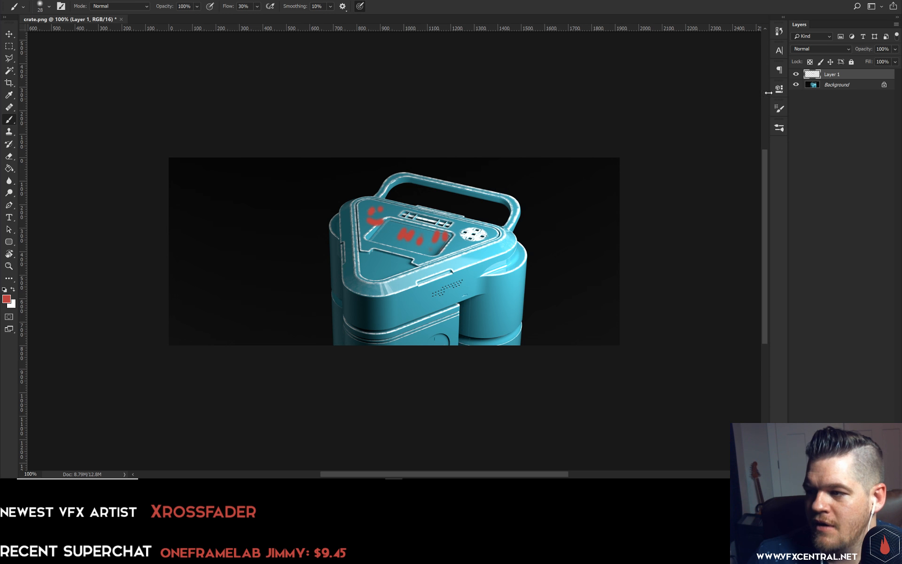
Paint two wavy red drips on Layer 1 down the crate's front and rounded side, and hide the Background layer.
{"action": "mouse_move", "coordinate": [382, 266]}
{"action": "left_mouse_down"}
{"action": "mouse_move", "coordinate": [400, 280]}
{"action": "mouse_move", "coordinate": [401, 325]}
{"action": "left_mouse_up"}
{"action": "left_click_drag", "start_coordinate": [472, 242], "coordinate": [491, 273]}
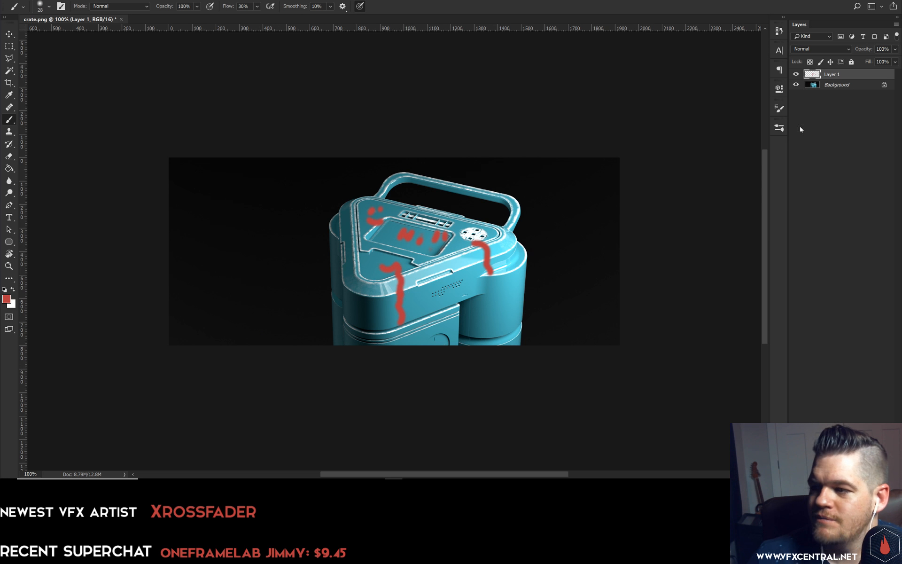
{"action": "left_click", "coordinate": [796, 84]}
{"action": "key", "text": "alt+f"}
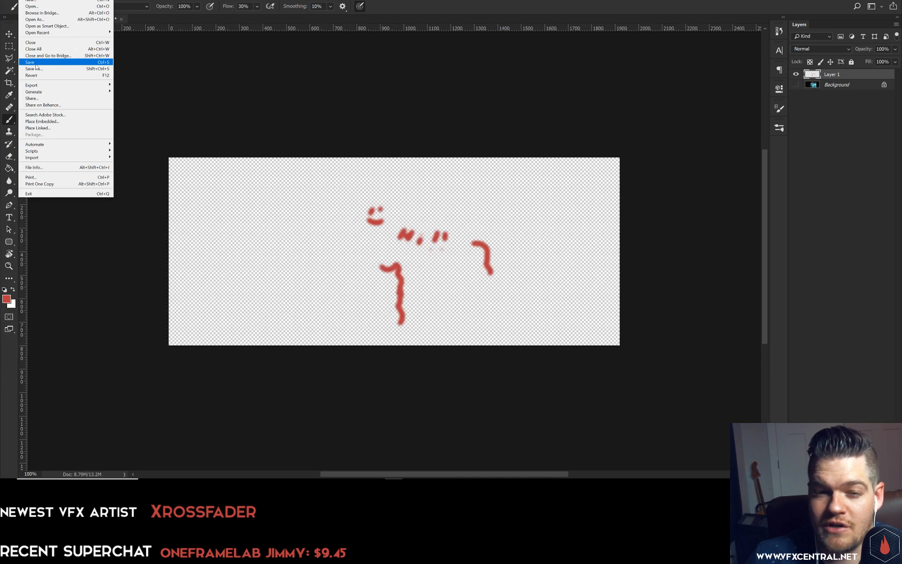
{"action": "left_click", "coordinate": [380, 161]}
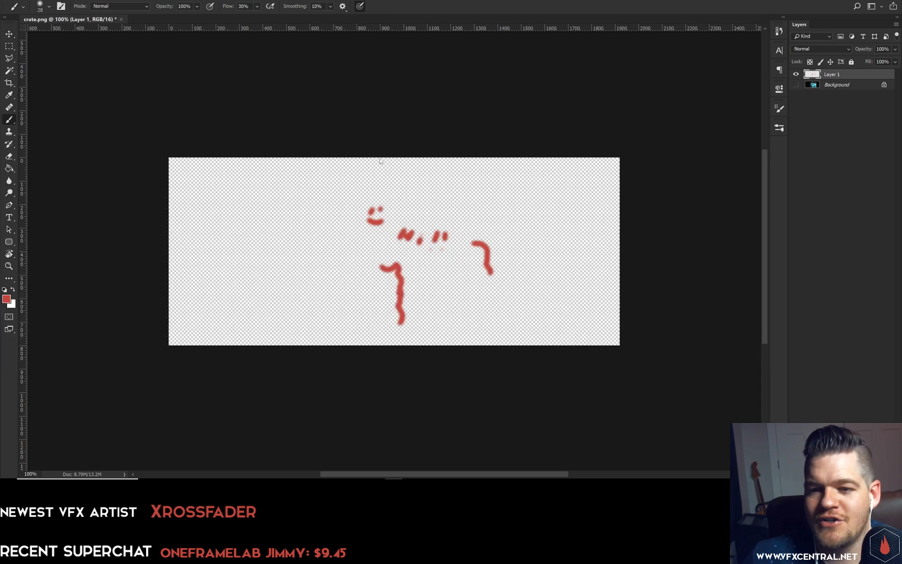
Save a TIFF copy named crate in the redshift folder, without layers and with image compression set to None.
{"action": "key", "text": "ctrl+shift+s"}
{"action": "left_click", "coordinate": [84, 316]}
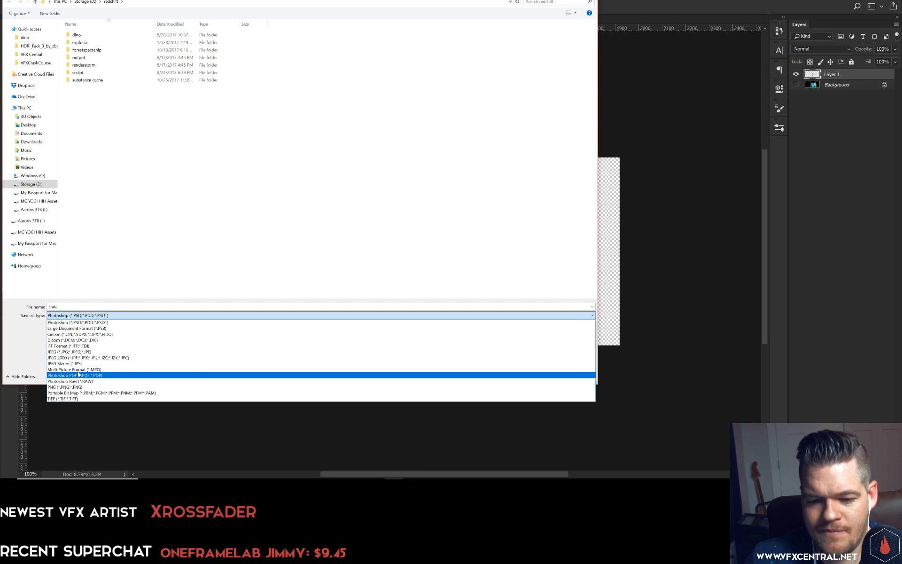
{"action": "left_click", "coordinate": [61, 398]}
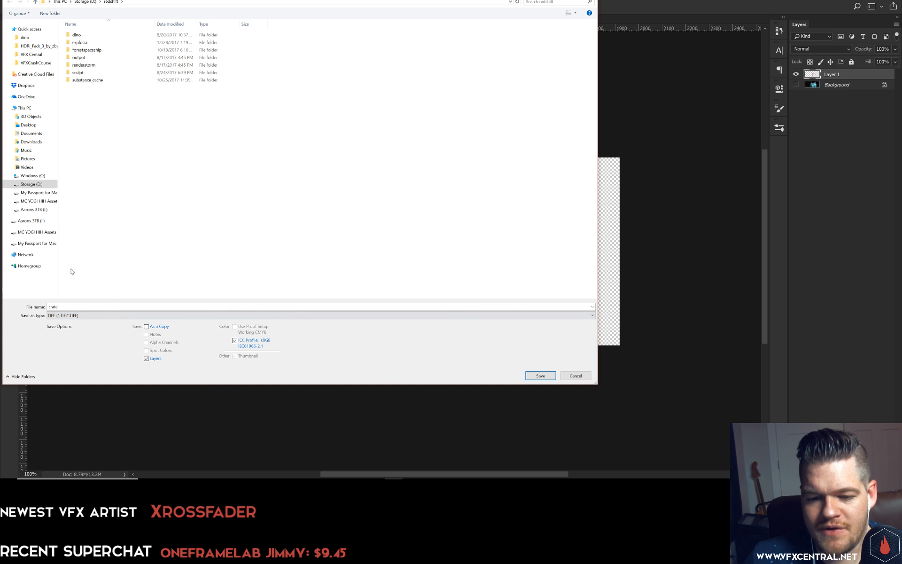
{"action": "left_click", "coordinate": [147, 359]}
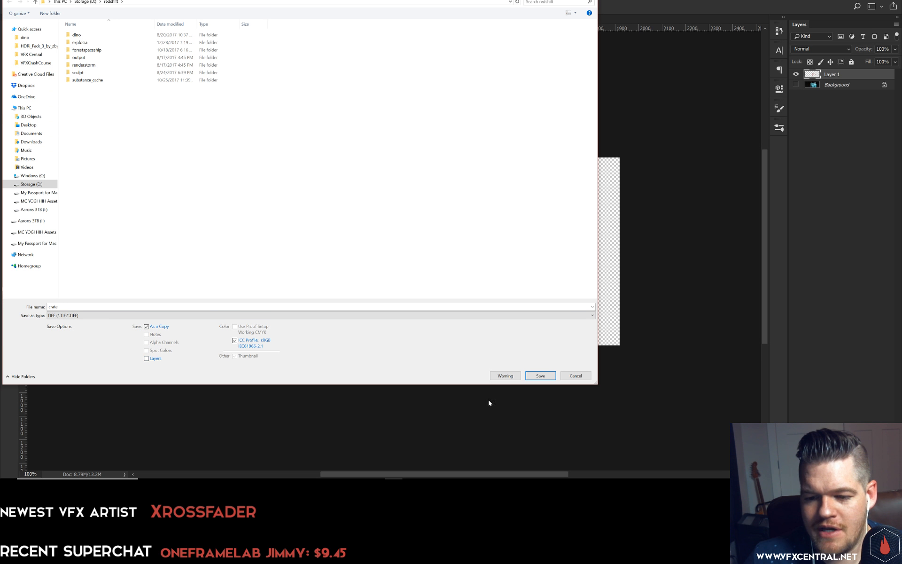
{"action": "left_click", "coordinate": [540, 376]}
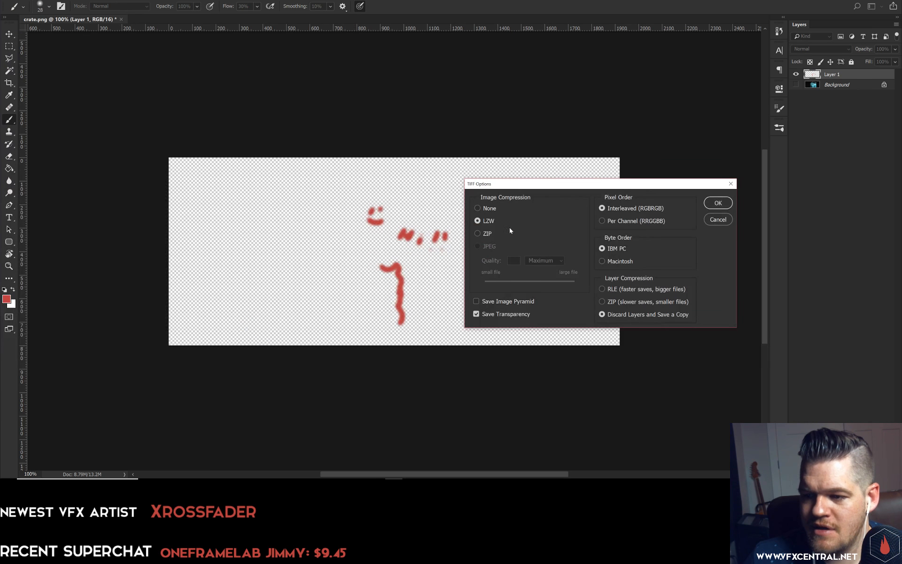
{"action": "left_click", "coordinate": [478, 209]}
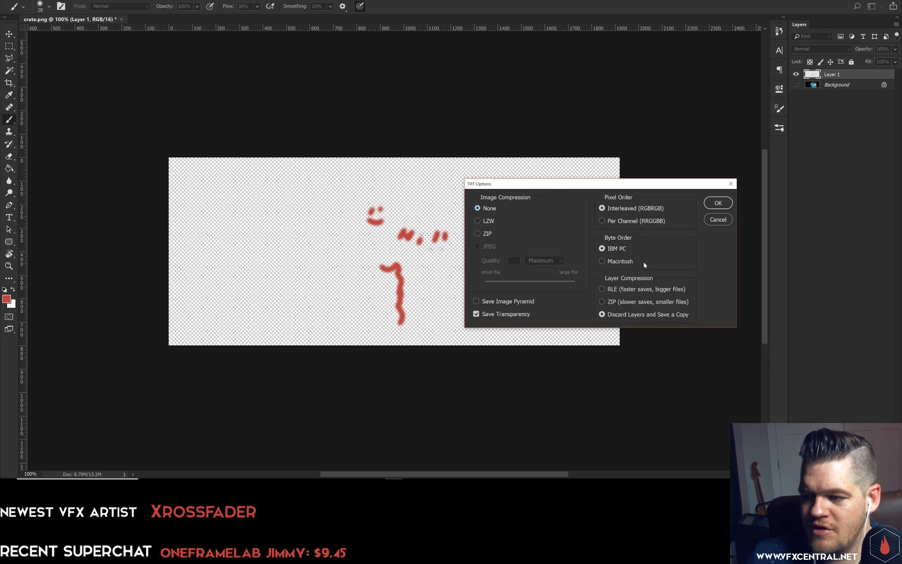
{"action": "left_click", "coordinate": [723, 203]}
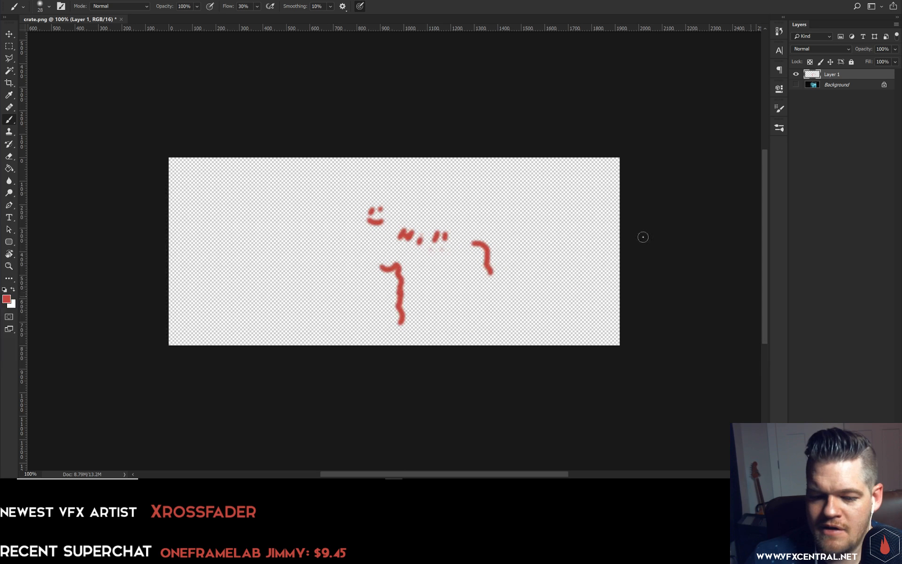
Switch to Cinema 4D, close the Picture Viewer, and replace the proj camera with a fresh duplicate of RS Camera.
{"action": "key", "text": "alt+Tab"}
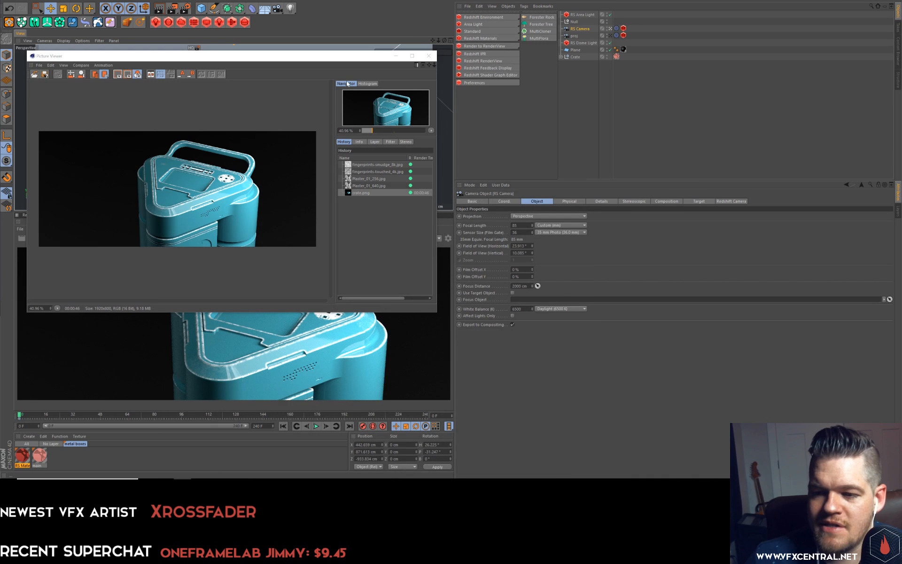
{"action": "left_click", "coordinate": [430, 56]}
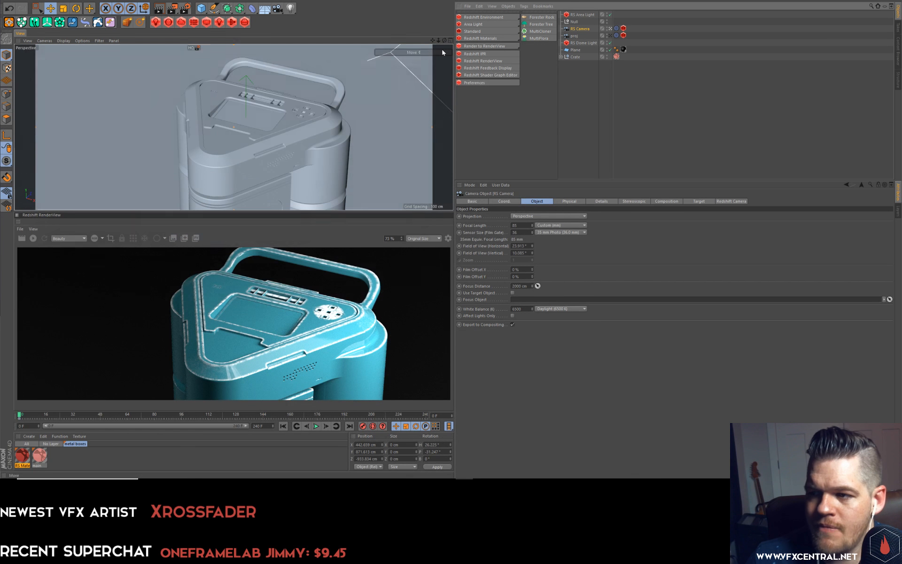
{"action": "left_click", "coordinate": [575, 36]}
{"action": "key", "text": "Delete"}
{"action": "left_click", "coordinate": [580, 29]}
{"action": "left_click_drag", "start_coordinate": [579, 31], "coordinate": [580, 36], "text": "ctrl"}
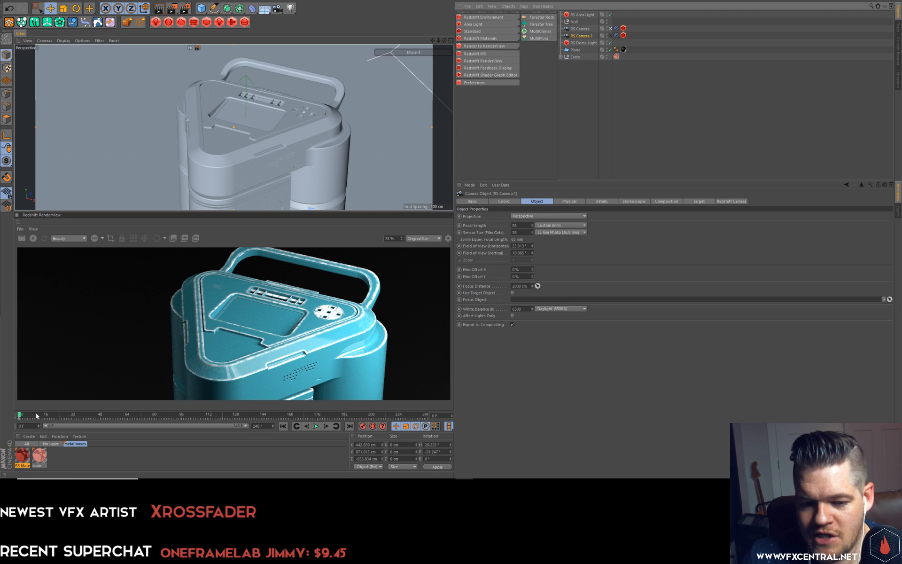
Rename the duplicated camera PROJ and select it.
{"action": "double_click", "coordinate": [582, 35]}
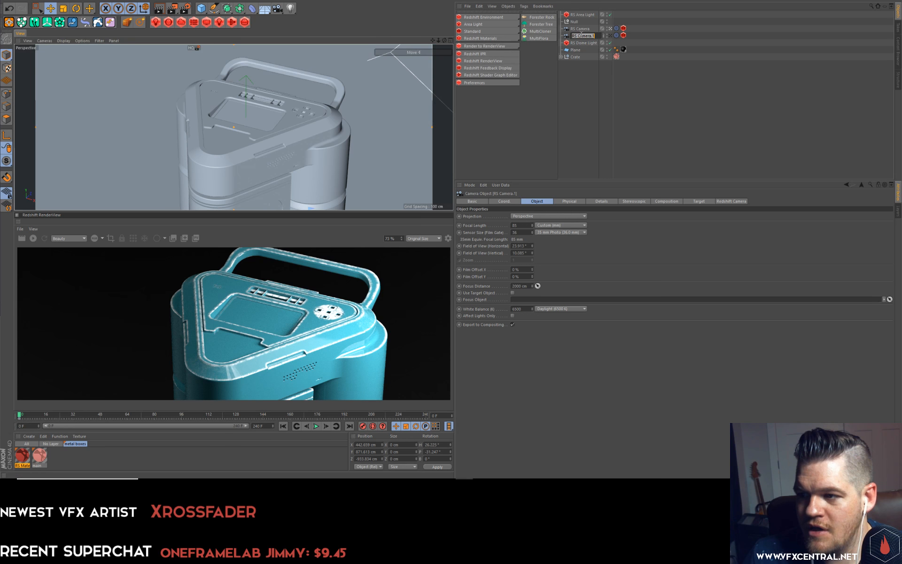
{"action": "type", "text": "f"}
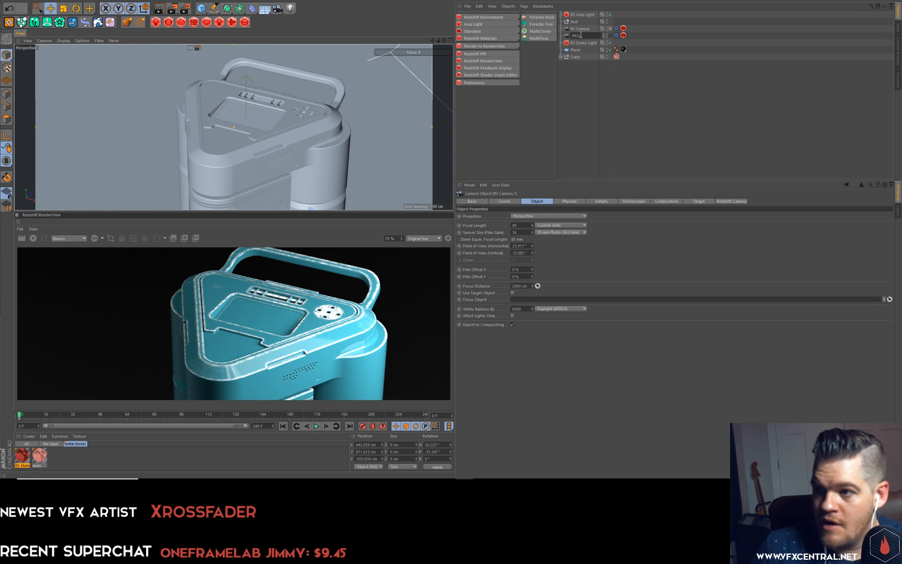
{"action": "type", "text": "ROJ"}
{"action": "key", "text": "Return"}
{"action": "double_click", "coordinate": [583, 29]}
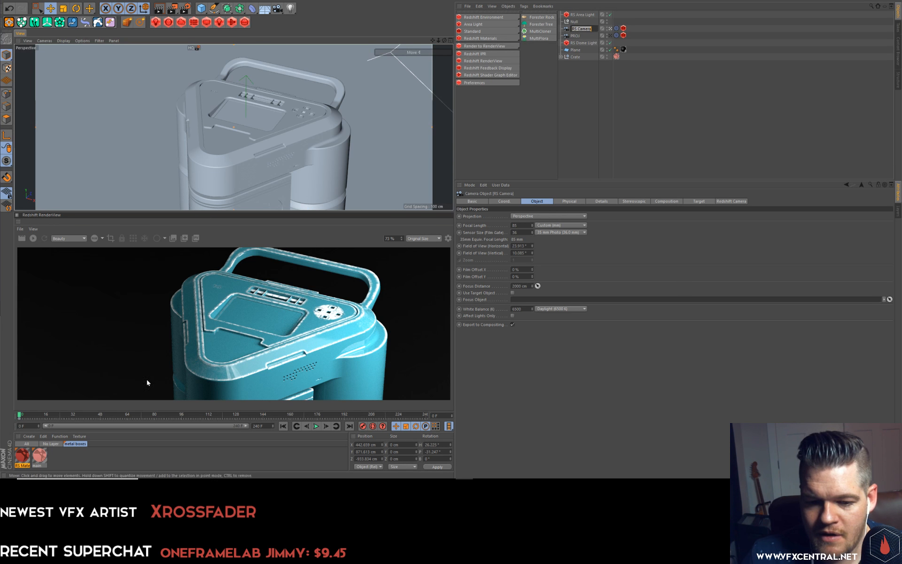
{"action": "left_click", "coordinate": [580, 92]}
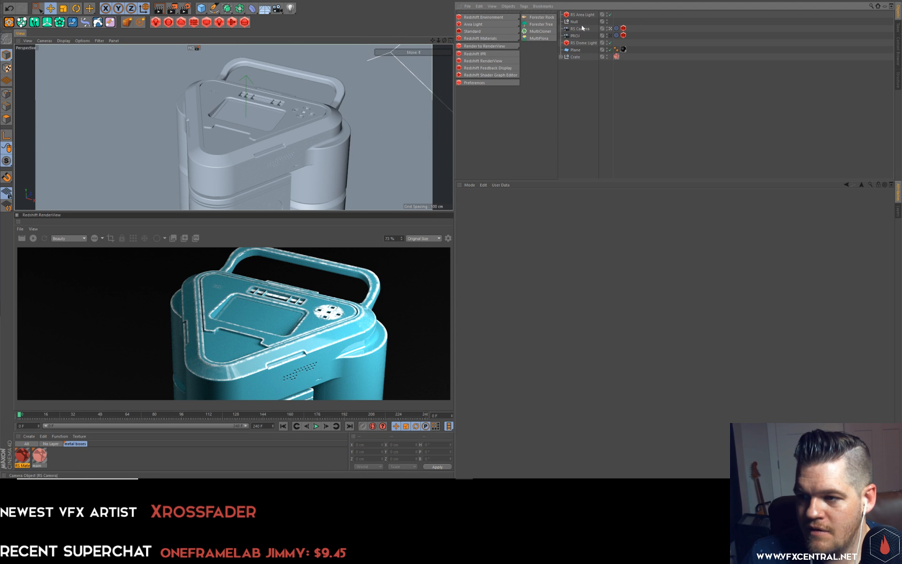
{"action": "left_click", "coordinate": [576, 36]}
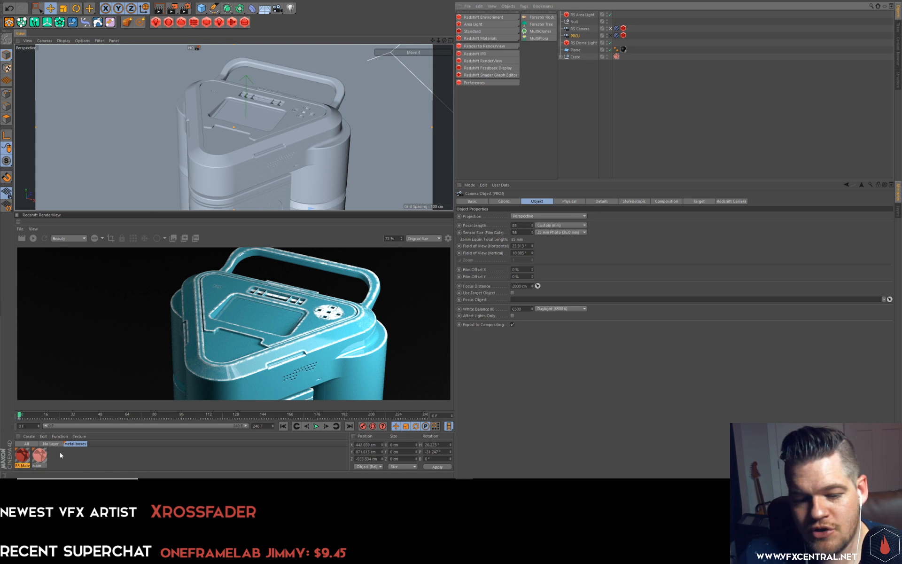
Open the RS Material's shader graph and delete its RS Texture and RS Material nodes, keeping only Output.
{"action": "left_click", "coordinate": [22, 456]}
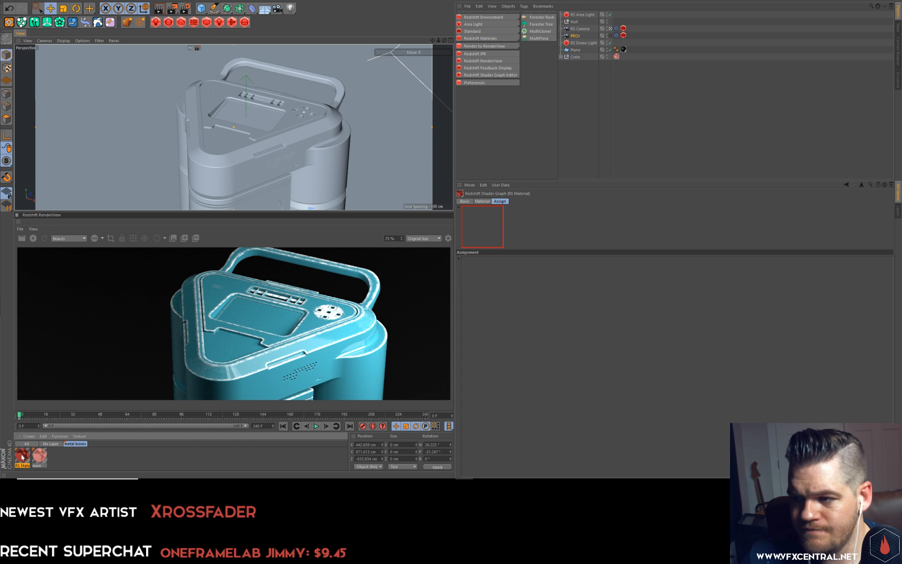
{"action": "double_click", "coordinate": [22, 456]}
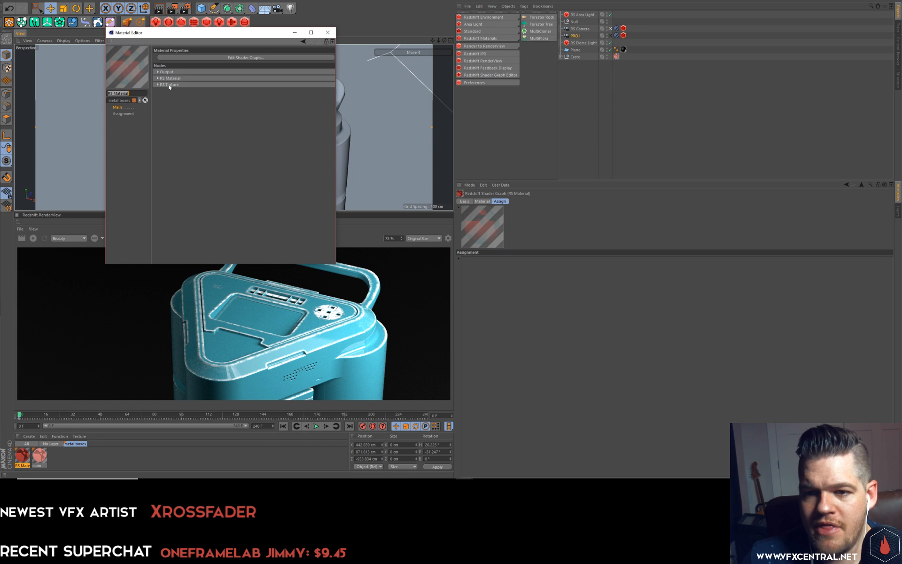
{"action": "left_click", "coordinate": [197, 57]}
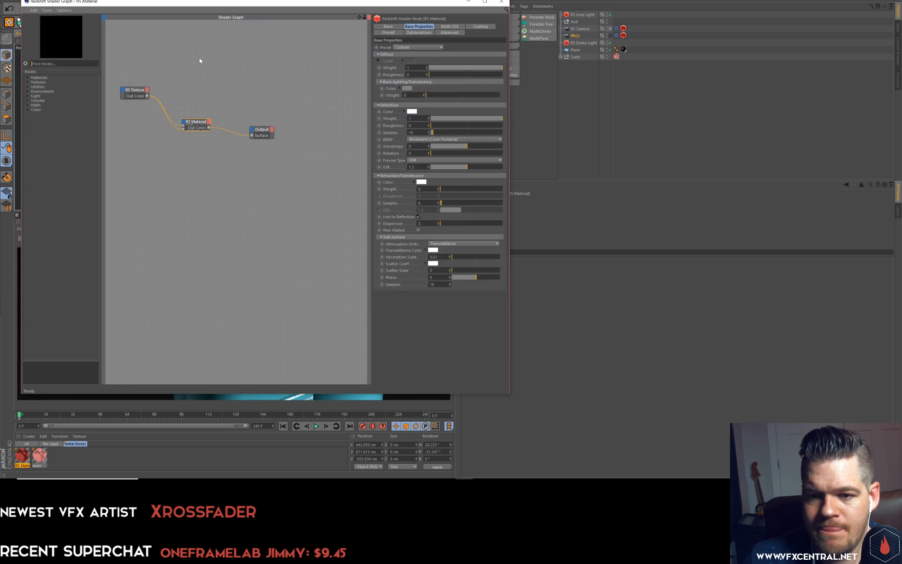
{"action": "left_click_drag", "start_coordinate": [222, 68], "coordinate": [117, 140]}
{"action": "key", "text": "Delete"}
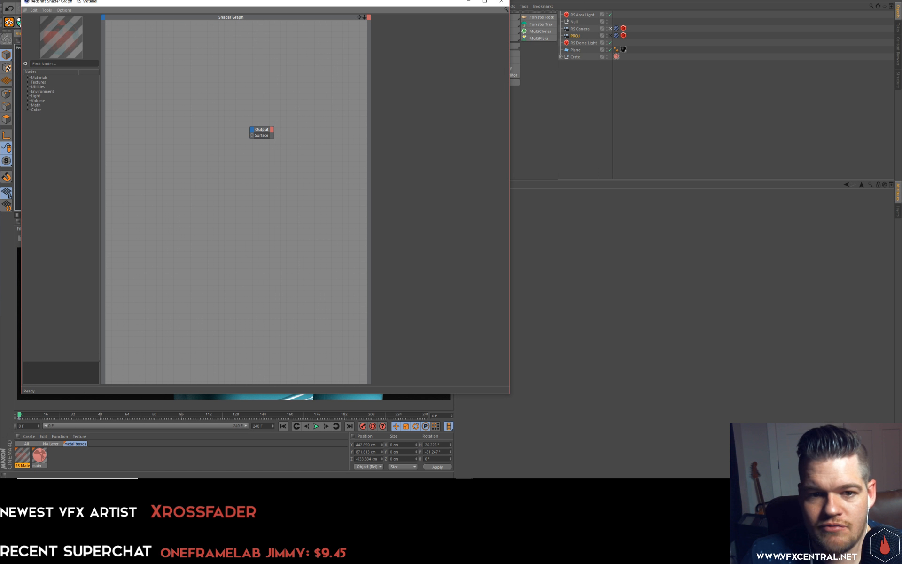
Add a Camera Map node to the shader graph and connect its Out Color to the Output node's Surface.
{"action": "left_click", "coordinate": [35, 63]}
{"action": "type", "text": "ca"}
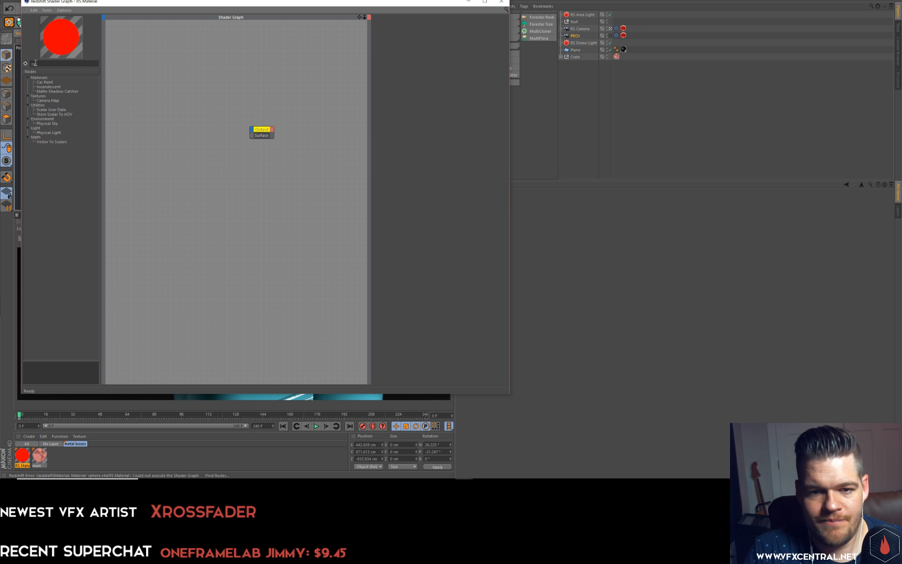
{"action": "left_click_drag", "start_coordinate": [175, 139], "coordinate": [252, 136]}
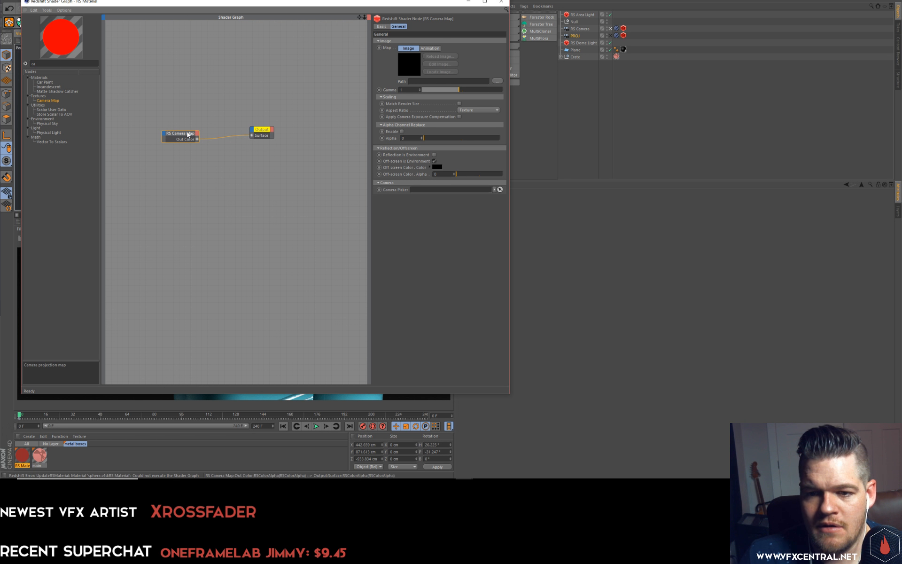
Load crate.tif from the redshift folder on drive D as the Camera Map's image.
{"action": "left_click", "coordinate": [496, 80]}
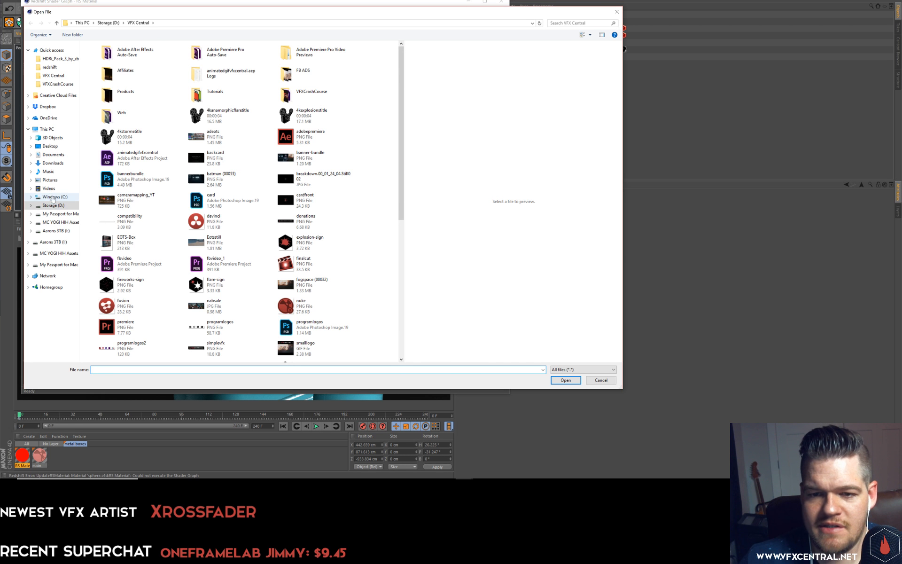
{"action": "left_click", "coordinate": [108, 22]}
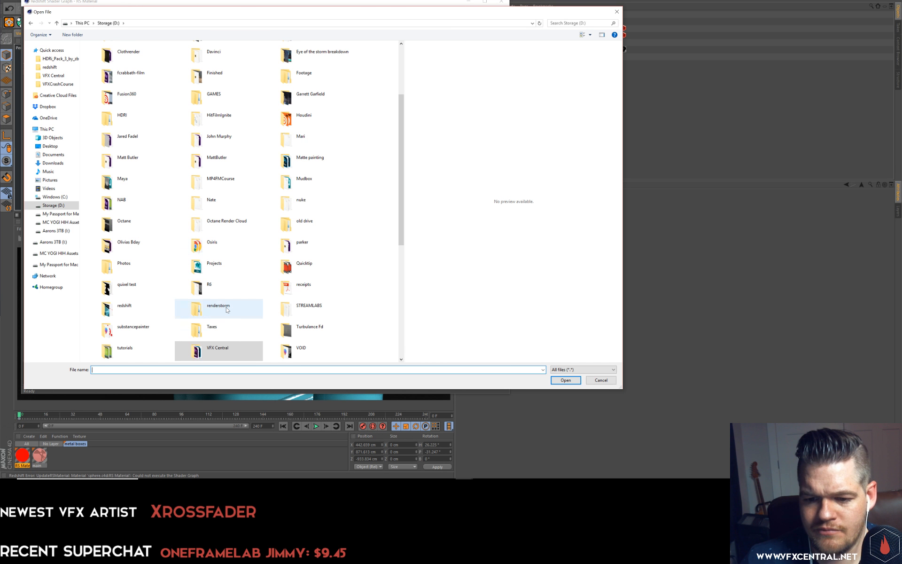
{"action": "double_click", "coordinate": [141, 308]}
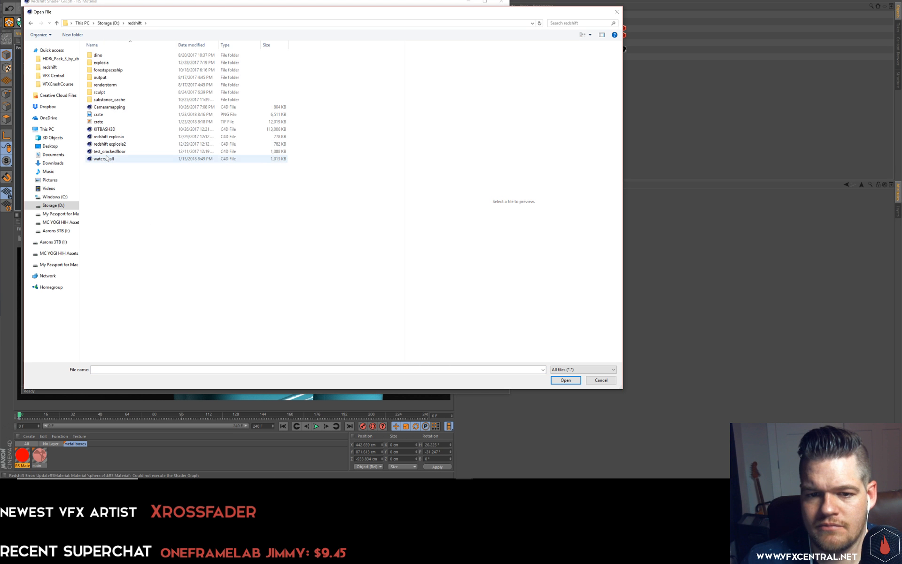
{"action": "left_click", "coordinate": [104, 122]}
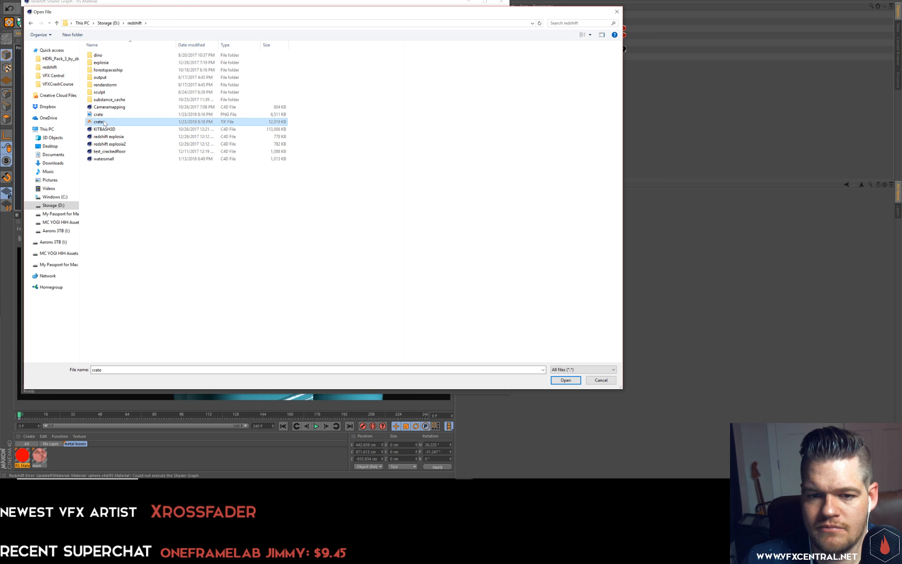
{"action": "left_click", "coordinate": [567, 380]}
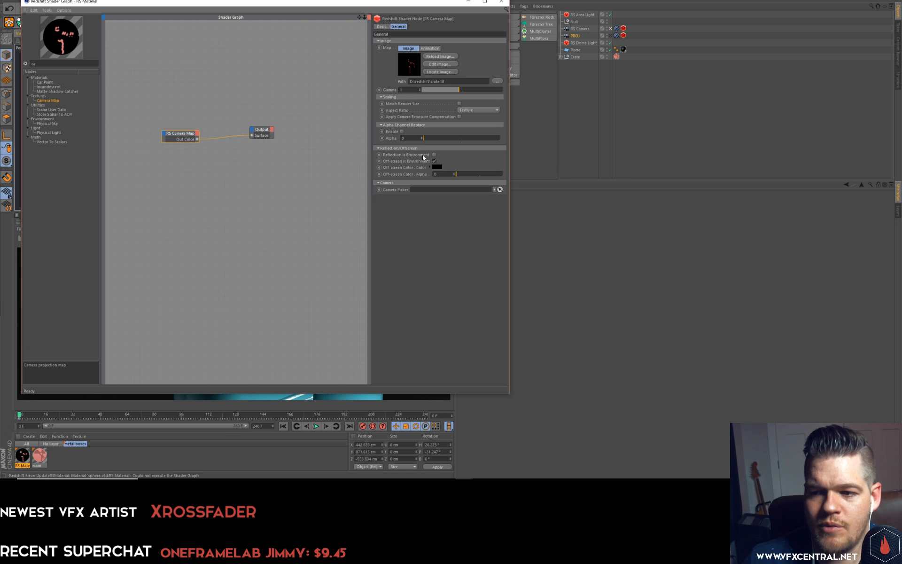
Assign the PROJ camera to the RS Camera Map's camera picker and set the map's gamma to 2.2.
{"action": "left_click_drag", "start_coordinate": [368, 3], "coordinate": [467, 111]}
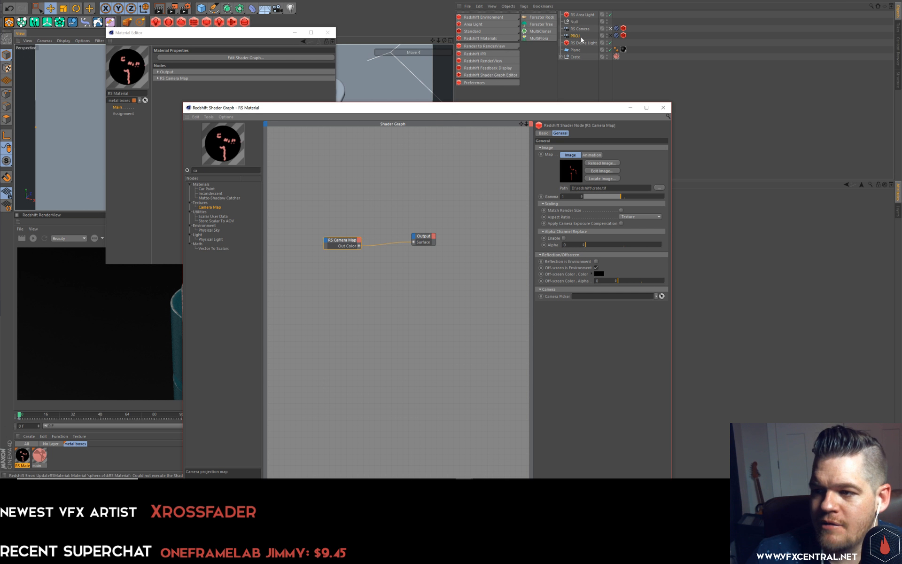
{"action": "left_click_drag", "start_coordinate": [582, 40], "coordinate": [589, 193]}
{"action": "left_click_drag", "start_coordinate": [587, 292], "coordinate": [586, 298]}
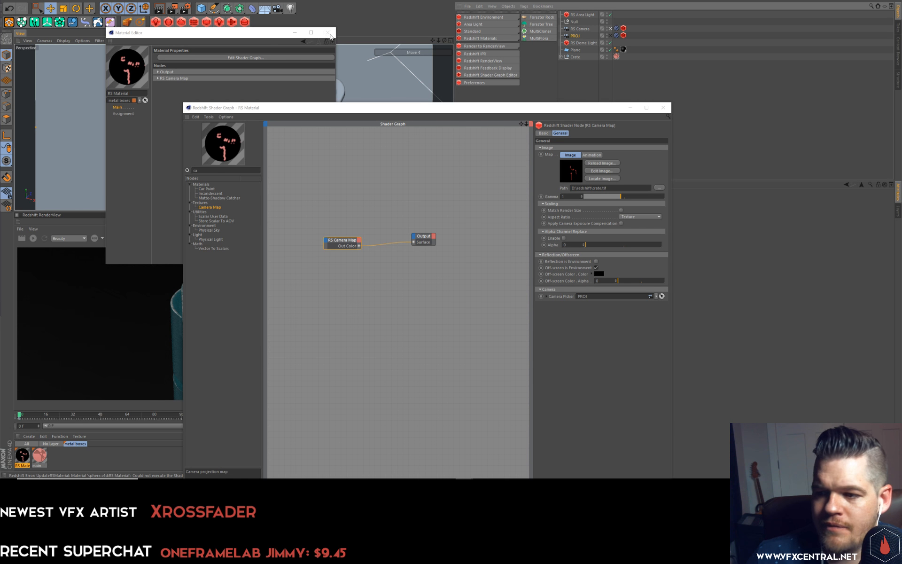
{"action": "left_click_drag", "start_coordinate": [630, 196], "coordinate": [678, 201]}
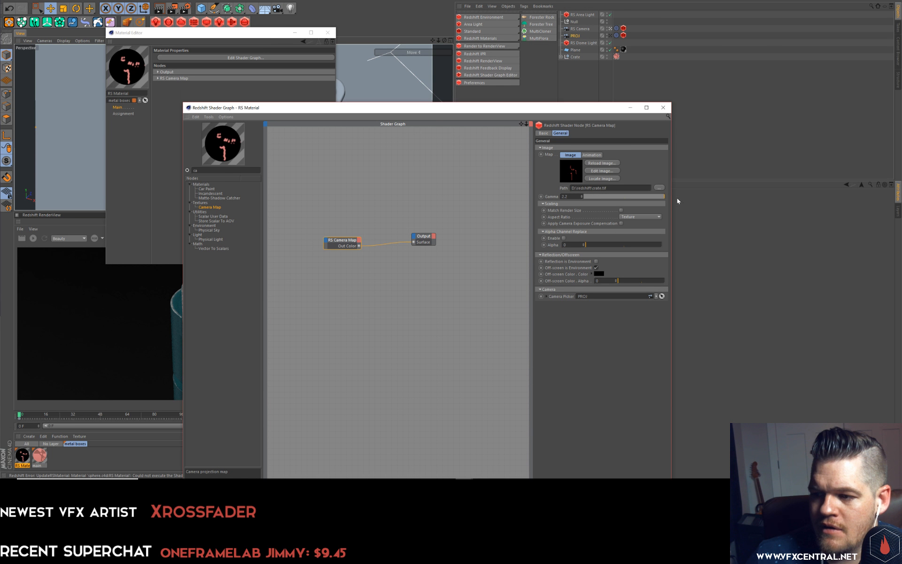
Close the material editor, apply the camera map material to the Crate object and start the Redshift preview render.
{"action": "left_click", "coordinate": [327, 32]}
{"action": "left_click_drag", "start_coordinate": [260, 109], "coordinate": [475, 159]}
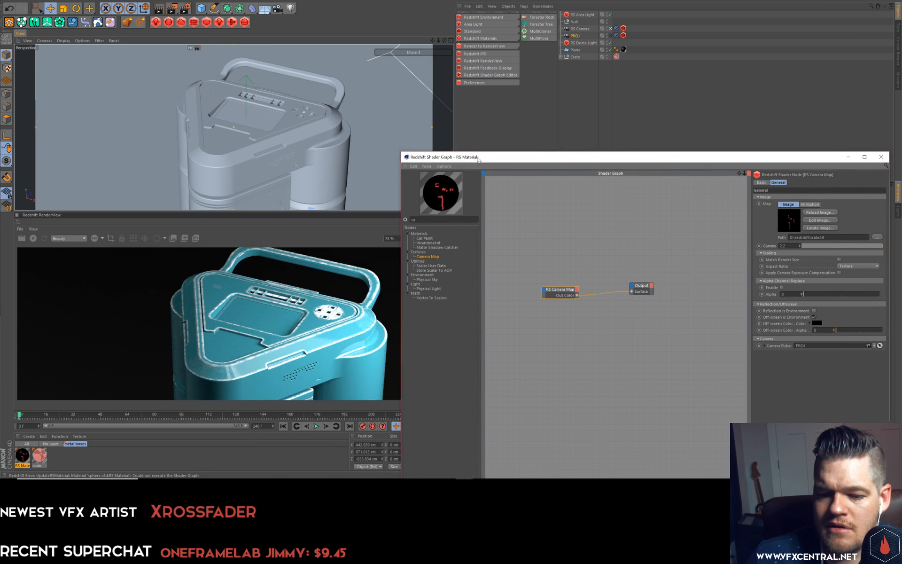
{"action": "left_click_drag", "start_coordinate": [581, 88], "coordinate": [577, 60]}
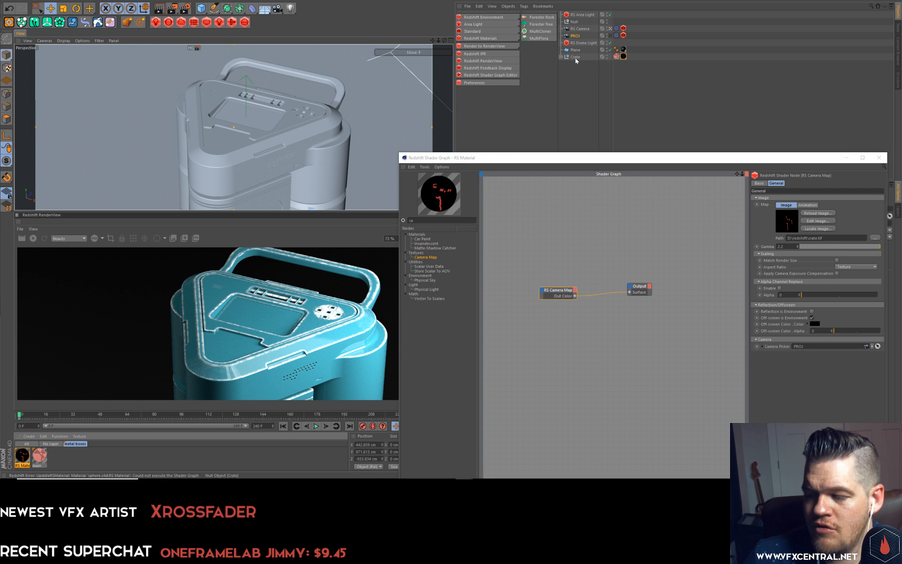
{"action": "left_click", "coordinate": [34, 238]}
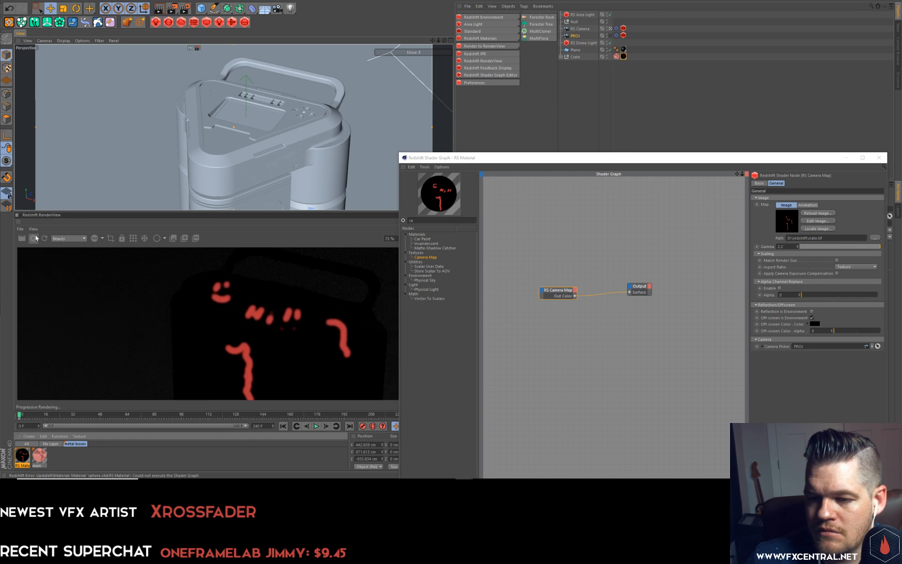
Enable Alpha Channel Replace on the camera map and set its alpha to 1.
{"action": "left_click_drag", "start_coordinate": [515, 160], "coordinate": [451, 75]}
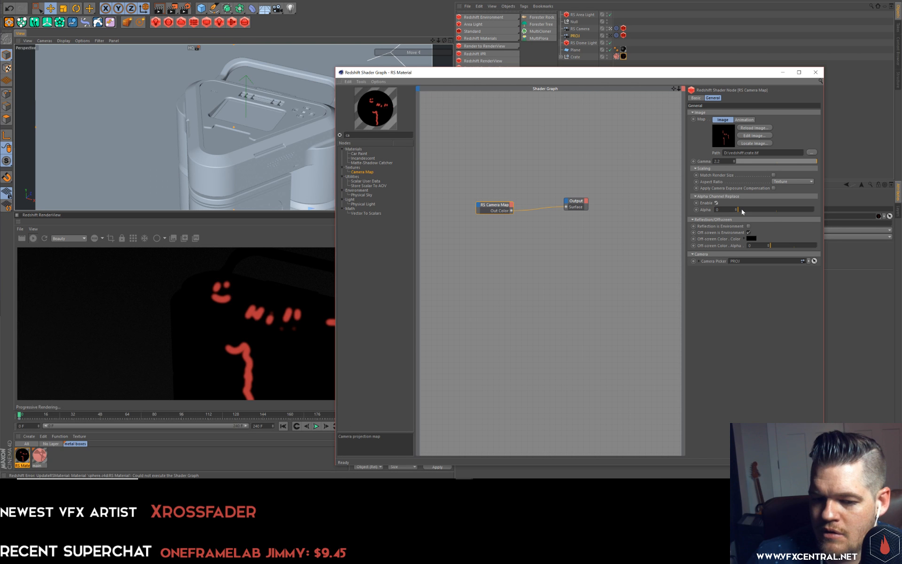
{"action": "left_click_drag", "start_coordinate": [742, 209], "coordinate": [828, 211]}
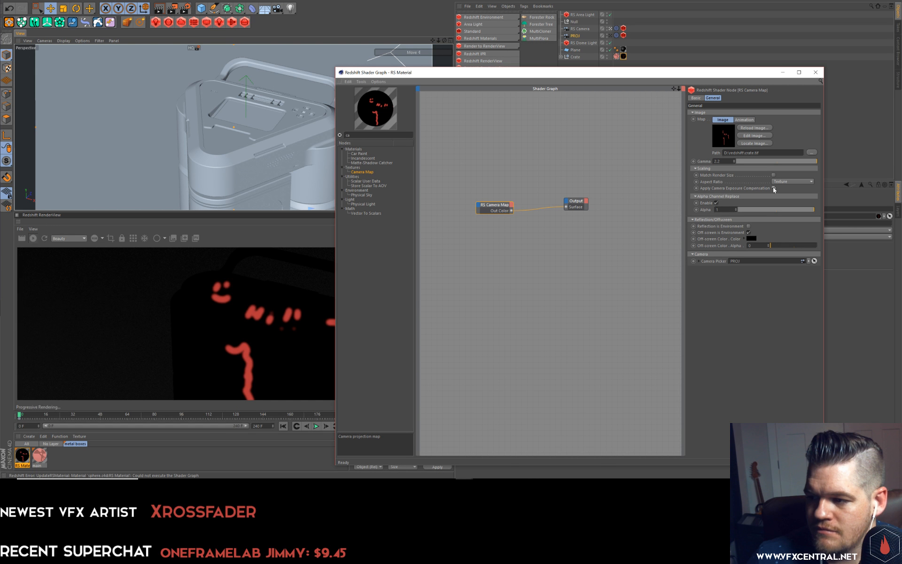
Try the Render aspect ratio in the camera map's scaling settings.
{"action": "left_click", "coordinate": [785, 182]}
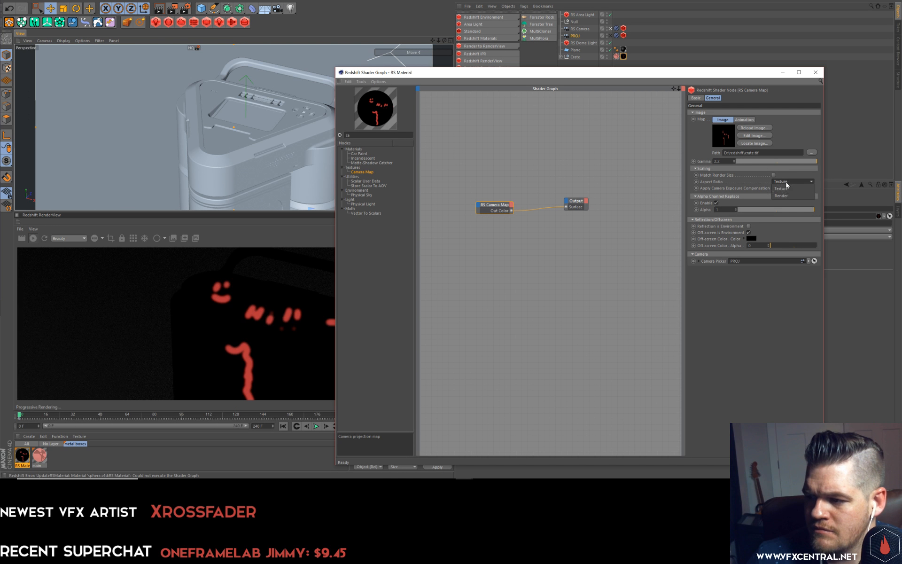
{"action": "left_click", "coordinate": [785, 193]}
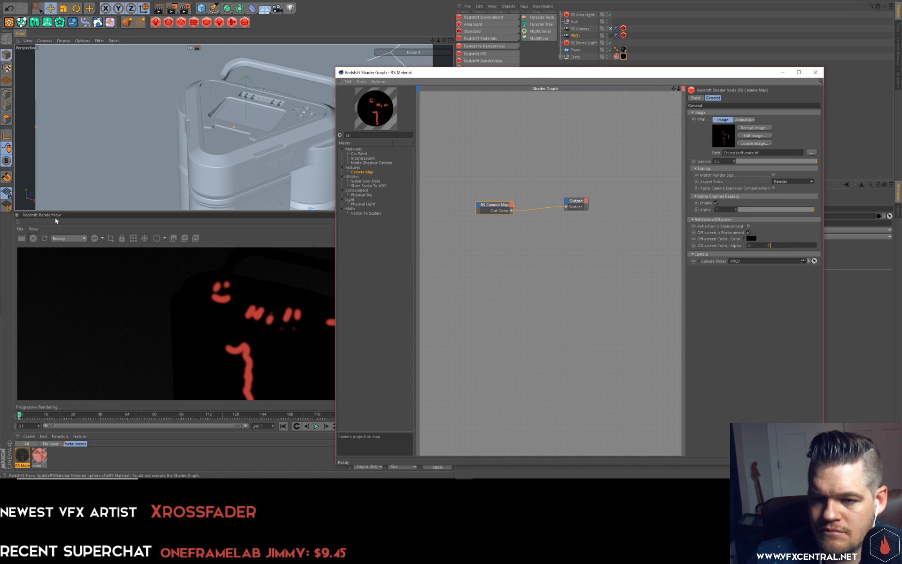
{"action": "left_click", "coordinate": [108, 159]}
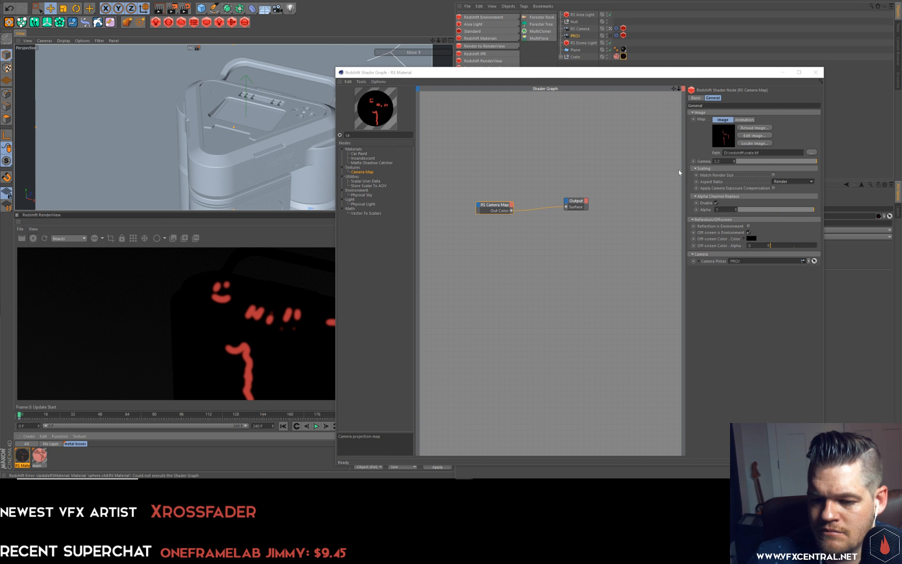
Turn off Off-screen is Environment and try an off-screen color alpha of 1 before restoring it to 0.
{"action": "left_click", "coordinate": [749, 233]}
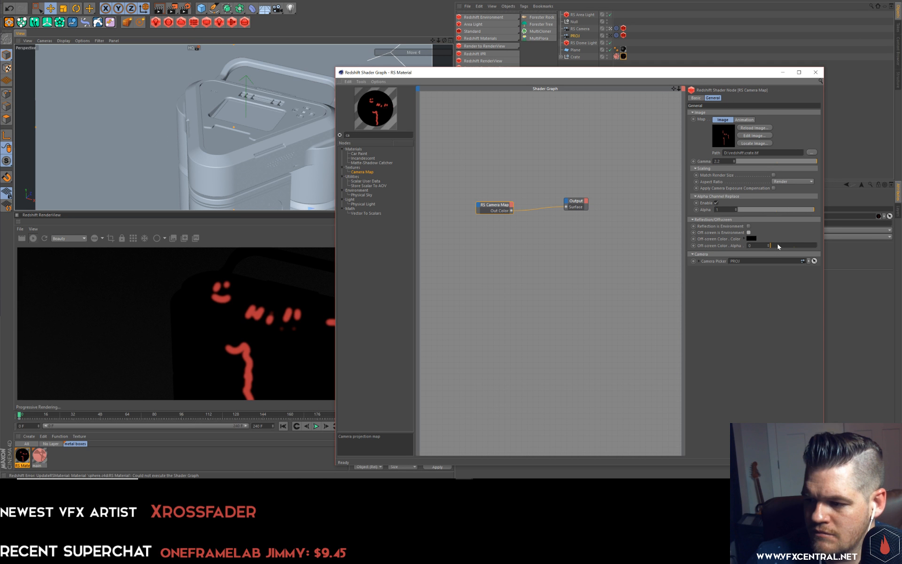
{"action": "left_click_drag", "start_coordinate": [780, 246], "coordinate": [839, 244]}
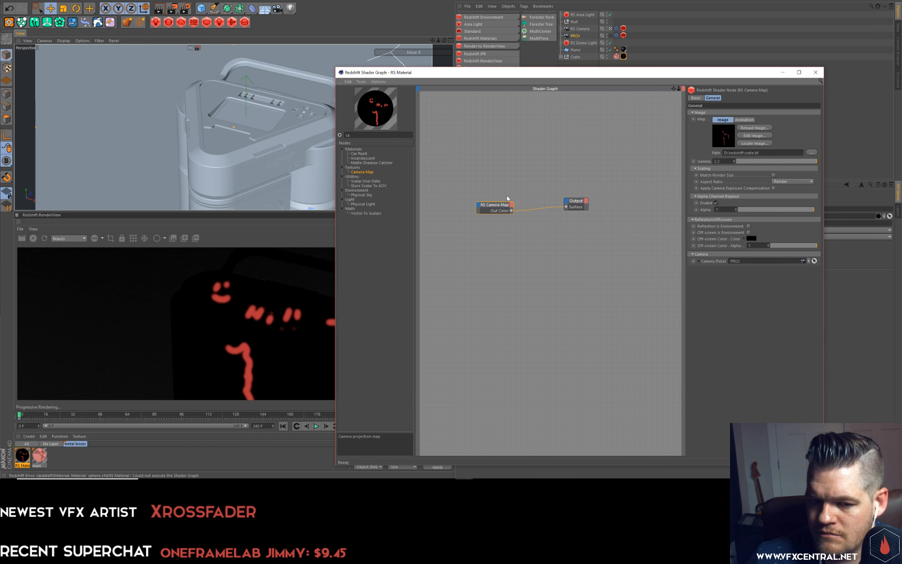
{"action": "left_click_drag", "start_coordinate": [781, 244], "coordinate": [737, 240]}
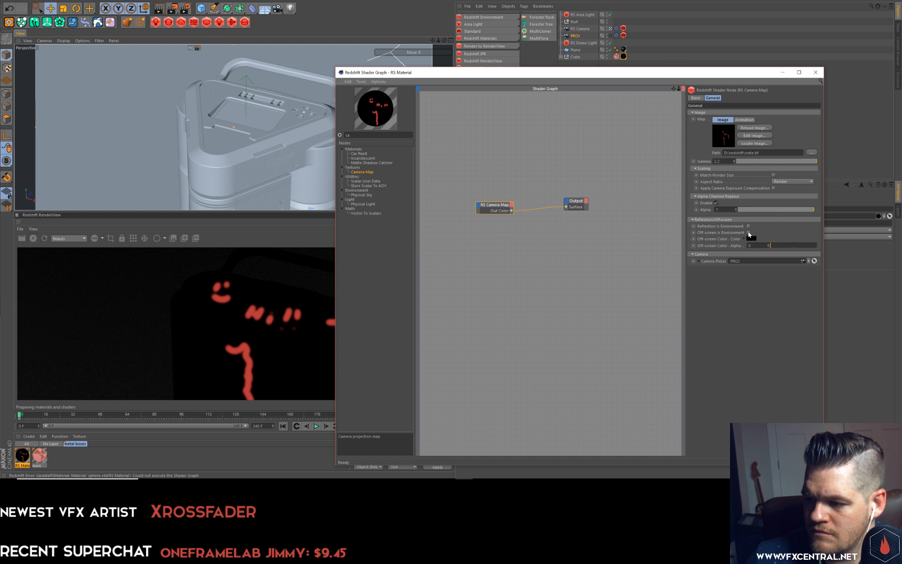
{"action": "left_click", "coordinate": [748, 233]}
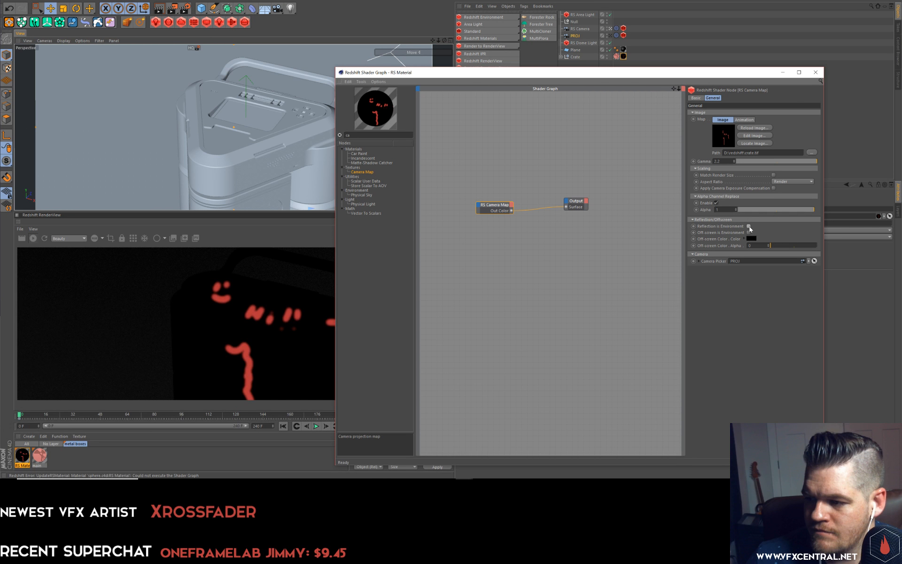
Recheck Alpha Channel Replace and try a camera map gamma of about 1.2 before restoring it to 2.2.
{"action": "left_click_drag", "start_coordinate": [773, 209], "coordinate": [816, 209]}
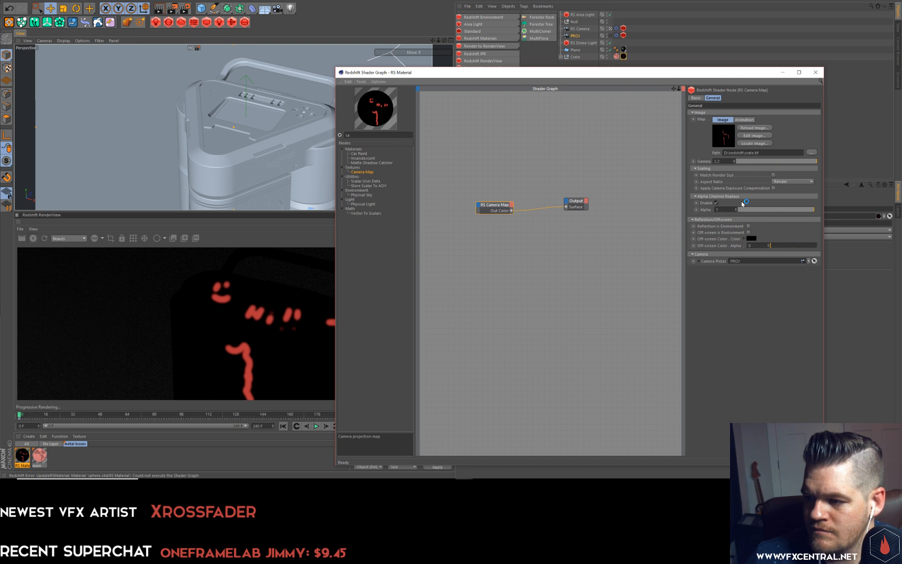
{"action": "left_click", "coordinate": [716, 202]}
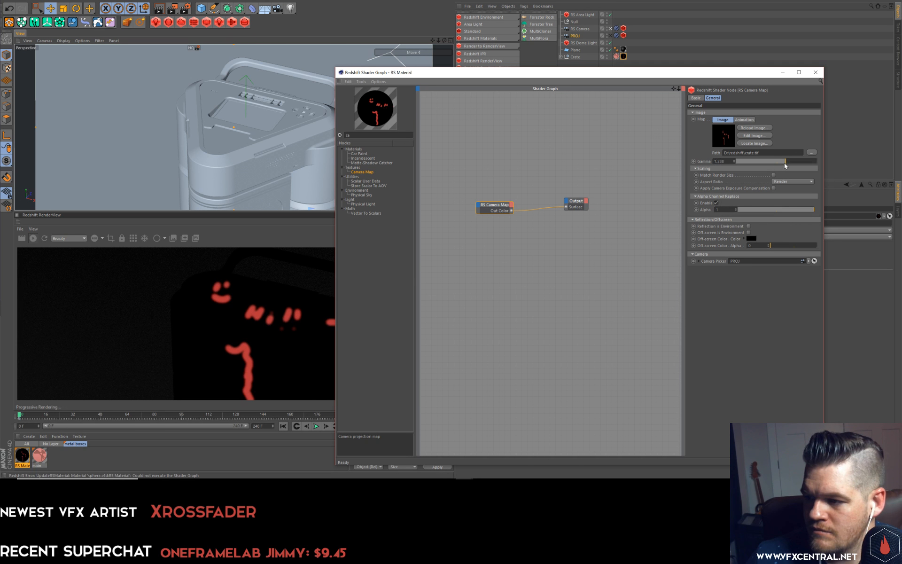
{"action": "left_click_drag", "start_coordinate": [785, 166], "coordinate": [779, 162]}
{"action": "left_click", "coordinate": [743, 120]}
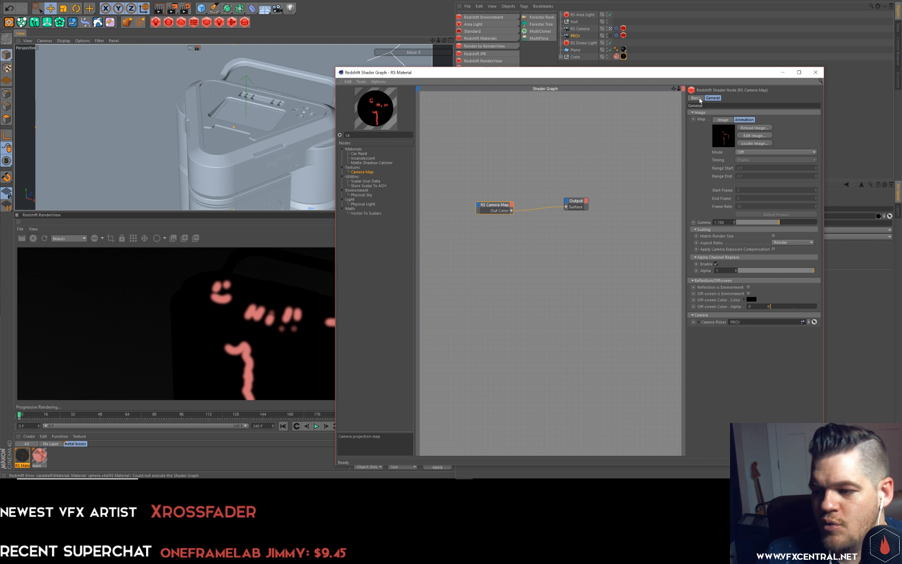
{"action": "left_click_drag", "start_coordinate": [780, 221], "coordinate": [820, 221]}
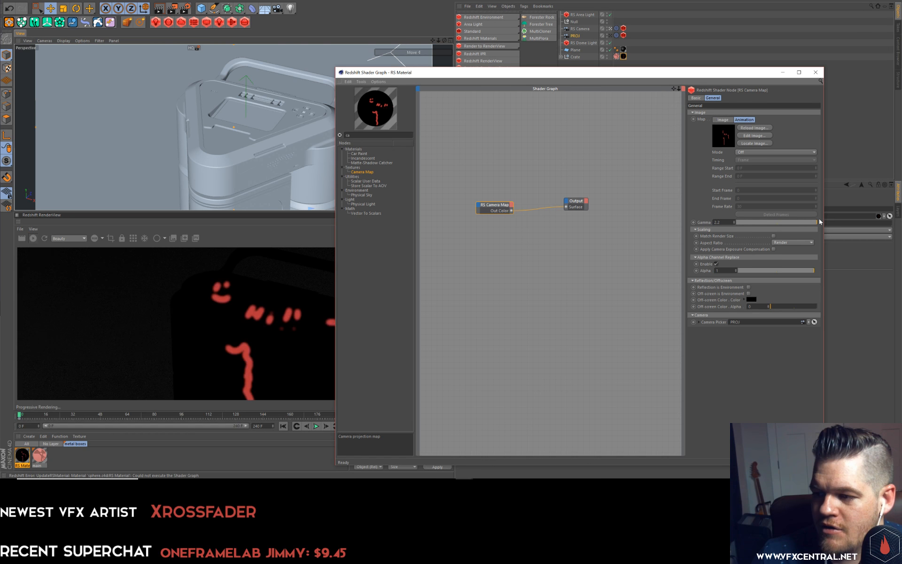
{"action": "left_click", "coordinate": [722, 120]}
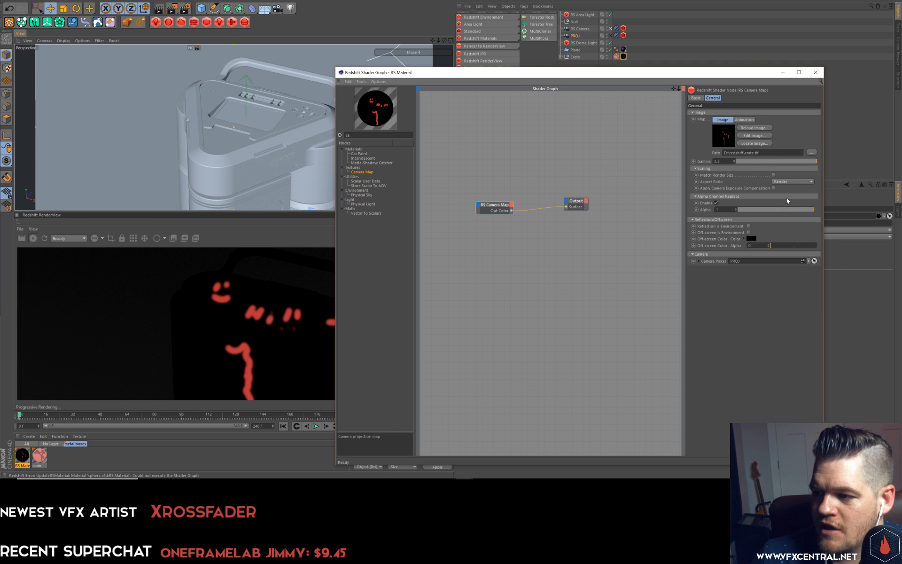
Set the camera map's aspect ratio back to Texture.
{"action": "left_click", "coordinate": [778, 183]}
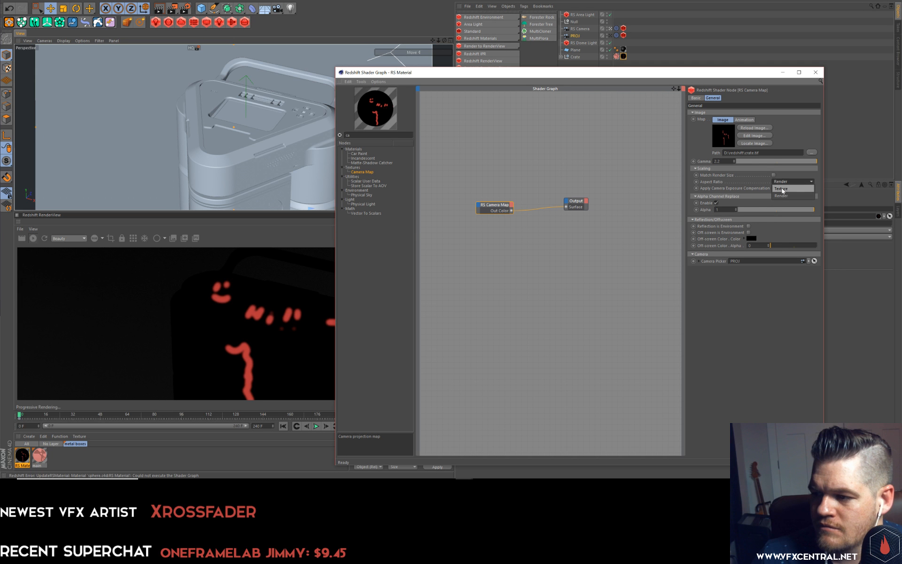
{"action": "left_click", "coordinate": [781, 190]}
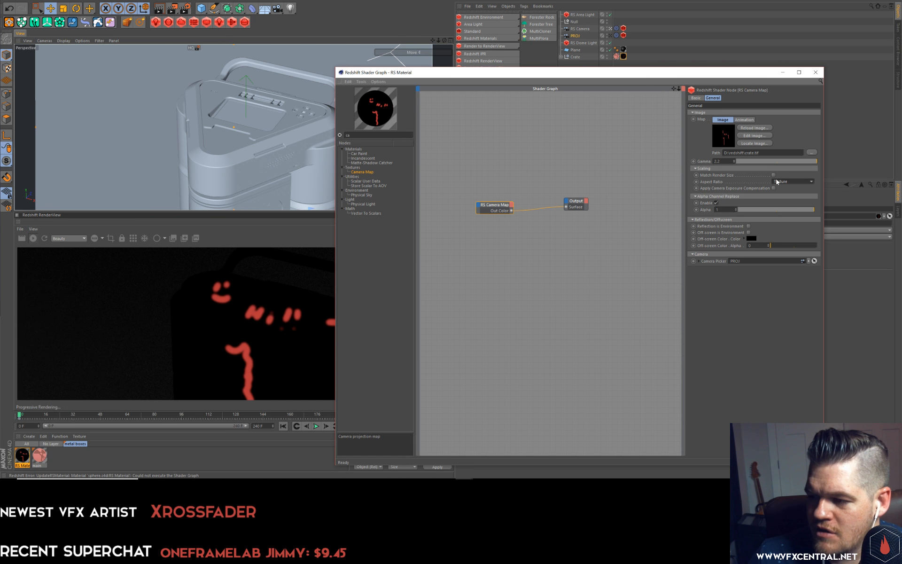
{"action": "left_click", "coordinate": [774, 175]}
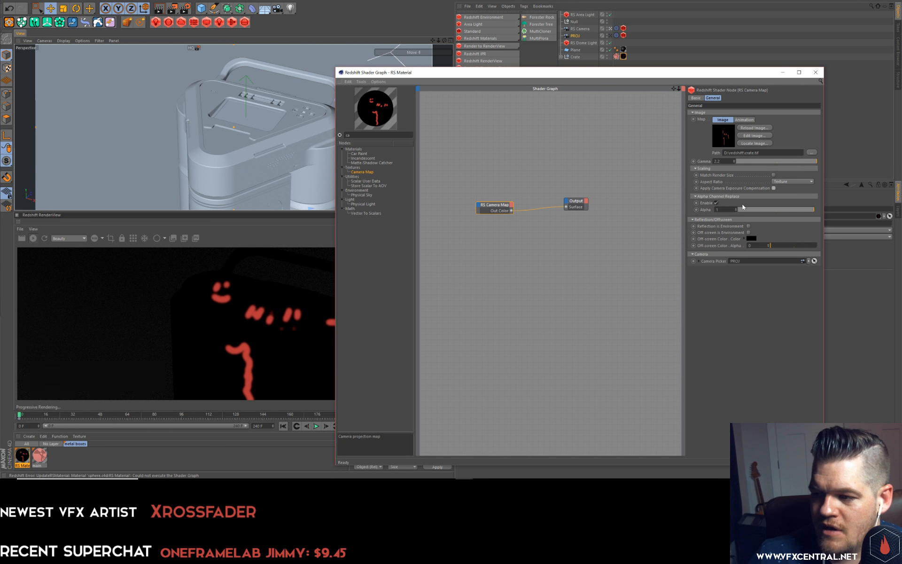
Test the camera map's replacement alpha at 0 in the render's alpha view and restore it to 1.
{"action": "left_click", "coordinate": [716, 203]}
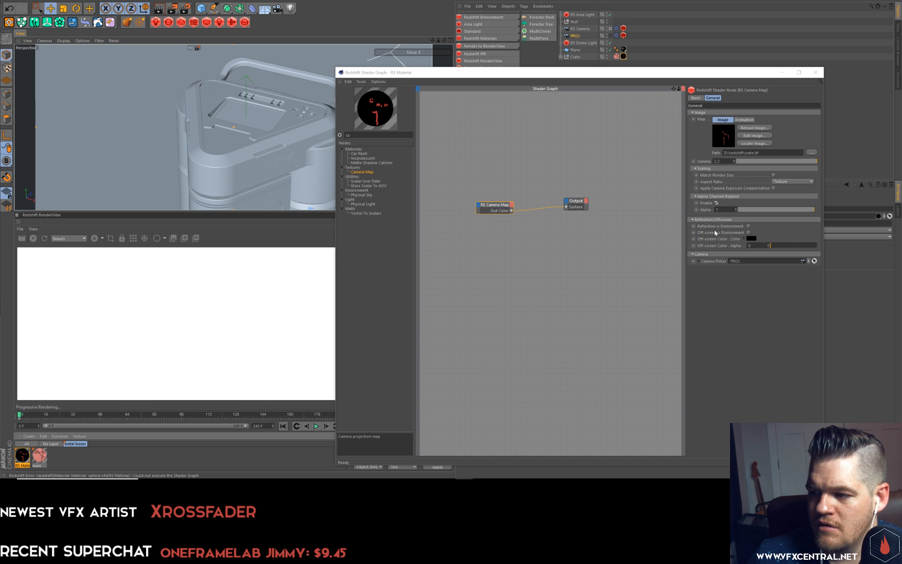
{"action": "left_click_drag", "start_coordinate": [746, 211], "coordinate": [722, 208]}
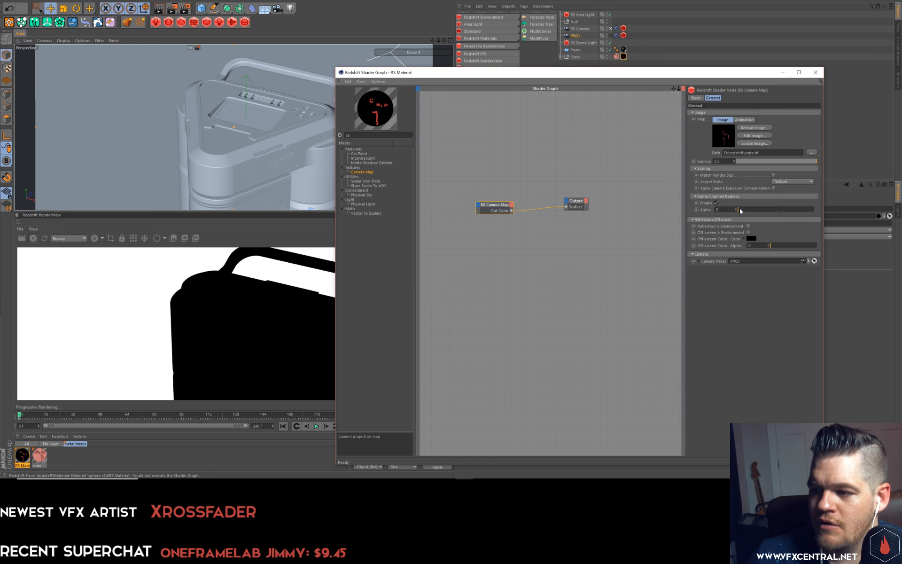
{"action": "left_click_drag", "start_coordinate": [740, 211], "coordinate": [769, 214]}
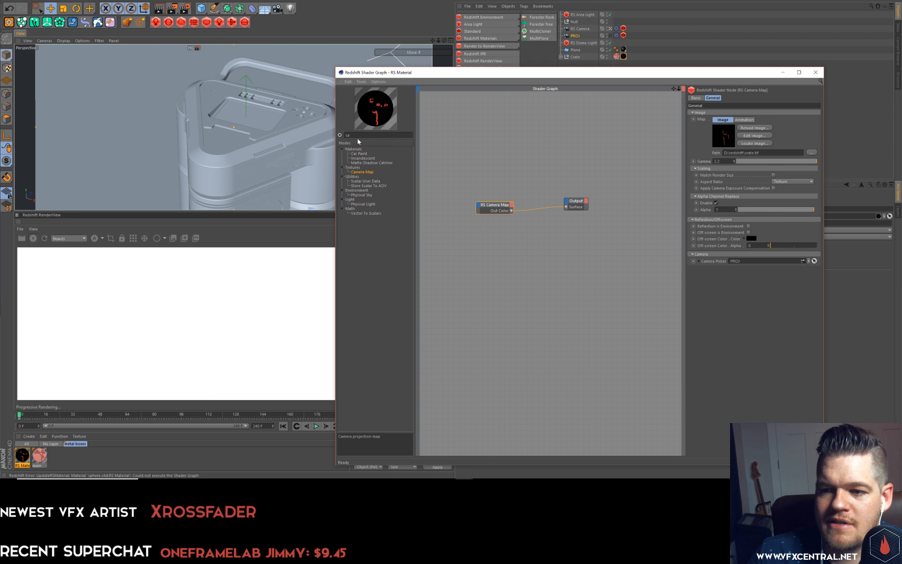
Search the shader nodes for "spri" and add a Sprite node to the graph above the camera map.
{"action": "key", "text": "BackSpace"}
{"action": "key", "text": "BackSpace"}
{"action": "type", "text": "spr"}
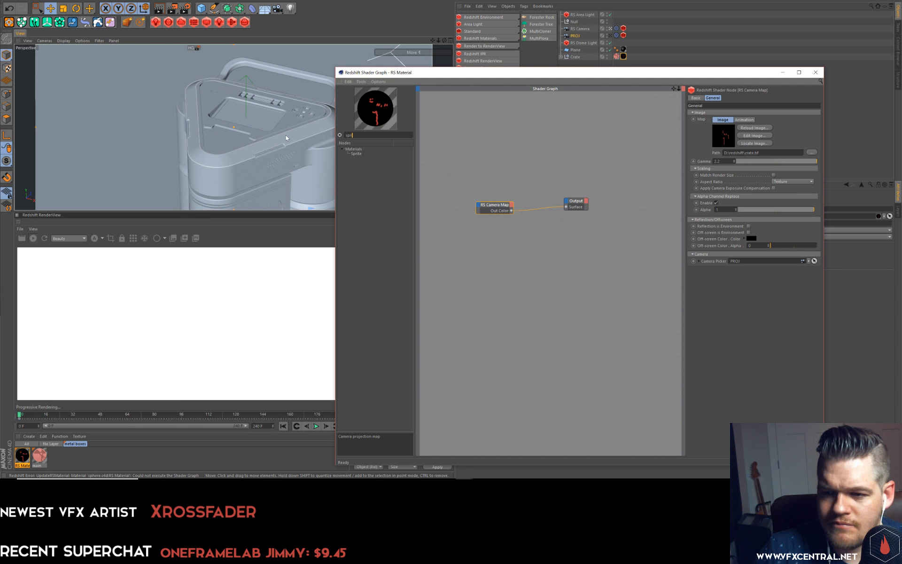
{"action": "type", "text": "i"}
{"action": "left_click_drag", "start_coordinate": [353, 155], "coordinate": [524, 183]}
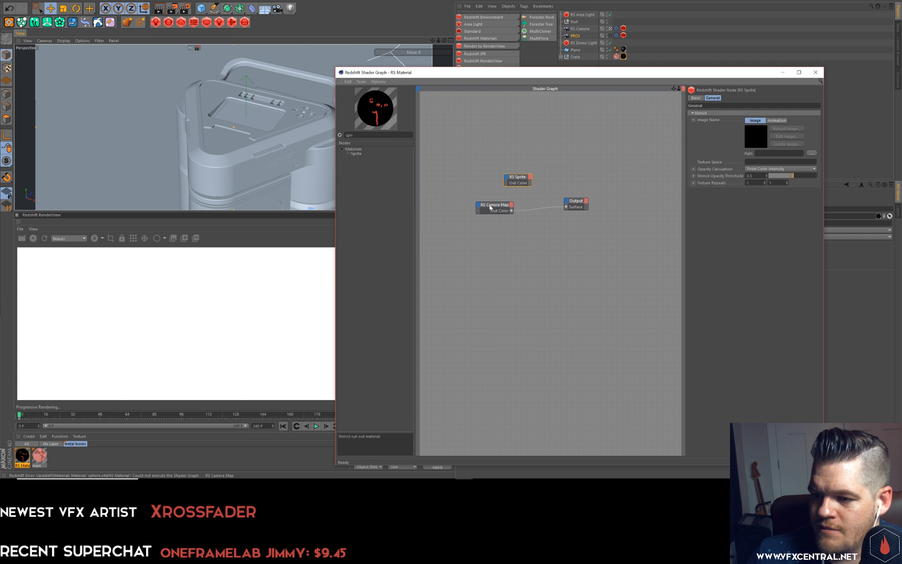
Wire the RS Camera Map's color into the RS Sprite and connect the sprite to the Output's surface.
{"action": "left_click_drag", "start_coordinate": [489, 204], "coordinate": [448, 206]}
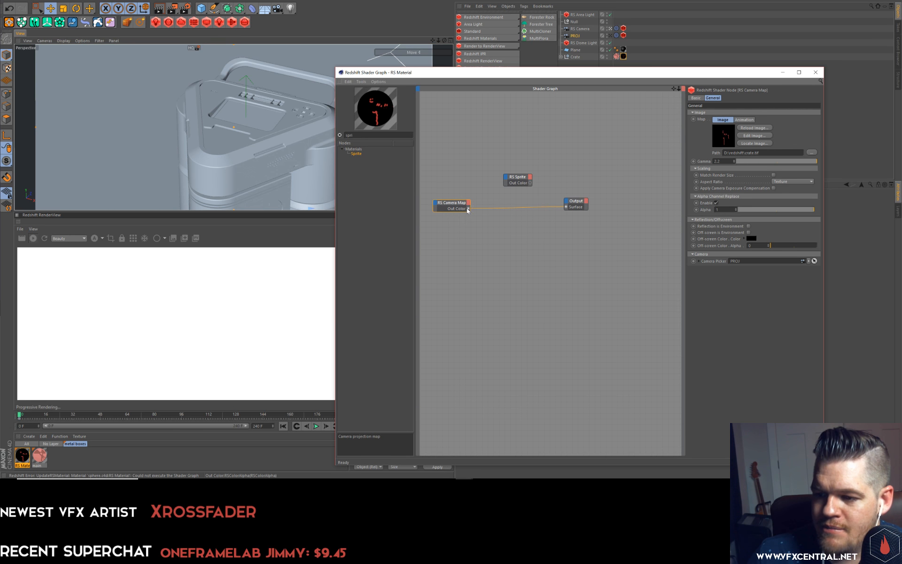
{"action": "left_click_drag", "start_coordinate": [505, 179], "coordinate": [505, 183]}
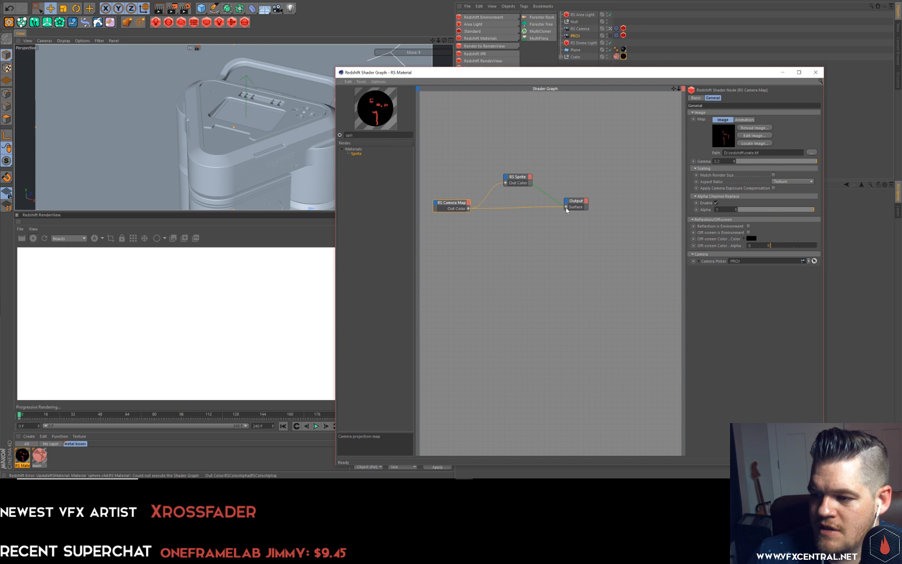
{"action": "left_click_drag", "start_coordinate": [566, 208], "coordinate": [566, 207]}
Set the RS Sprite's opacity calculation to From Alpha.
{"action": "left_click", "coordinate": [517, 177]}
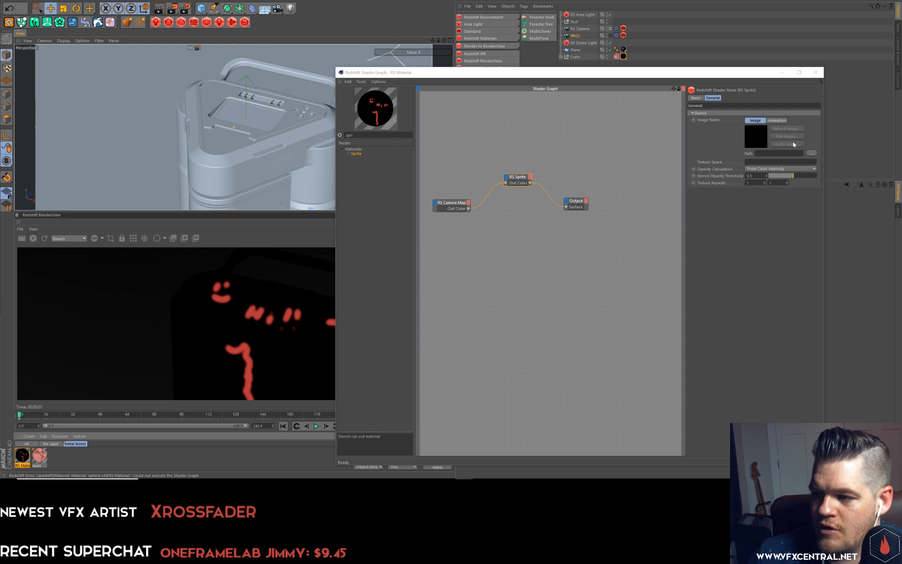
{"action": "left_click", "coordinate": [763, 171]}
{"action": "left_click", "coordinate": [764, 181]}
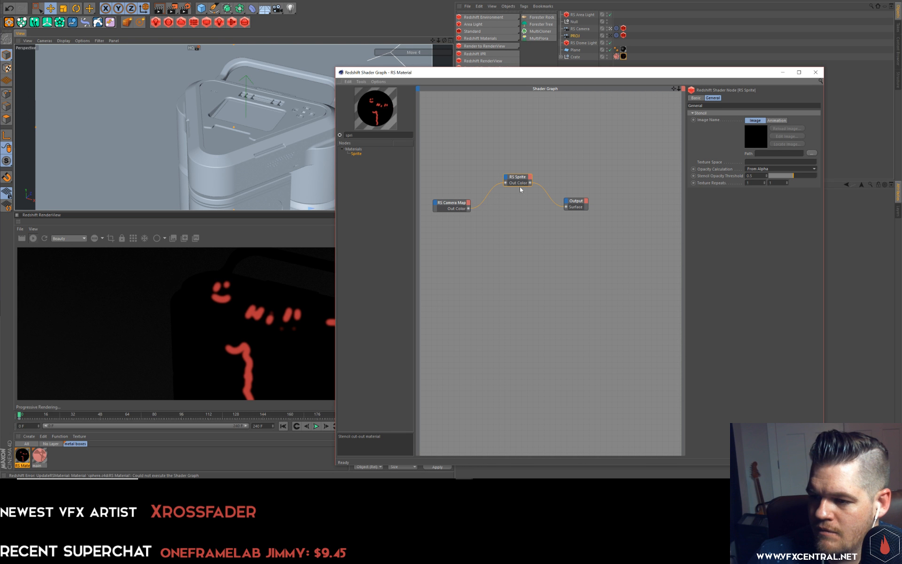
Detach the RS Camera Map from the RS Sprite, clear the node search, and rewire the map's Out Color into the sprite's Input.
{"action": "mouse_move", "coordinate": [506, 183]}
{"action": "left_mouse_down"}
{"action": "mouse_move", "coordinate": [494, 187]}
{"action": "mouse_move", "coordinate": [508, 179]}
{"action": "left_mouse_up"}
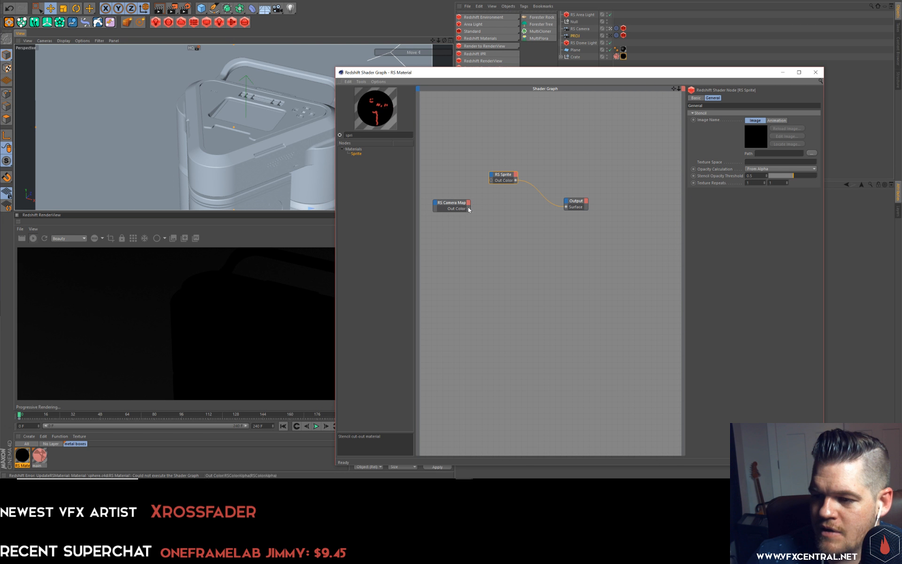
{"action": "double_click", "coordinate": [353, 134]}
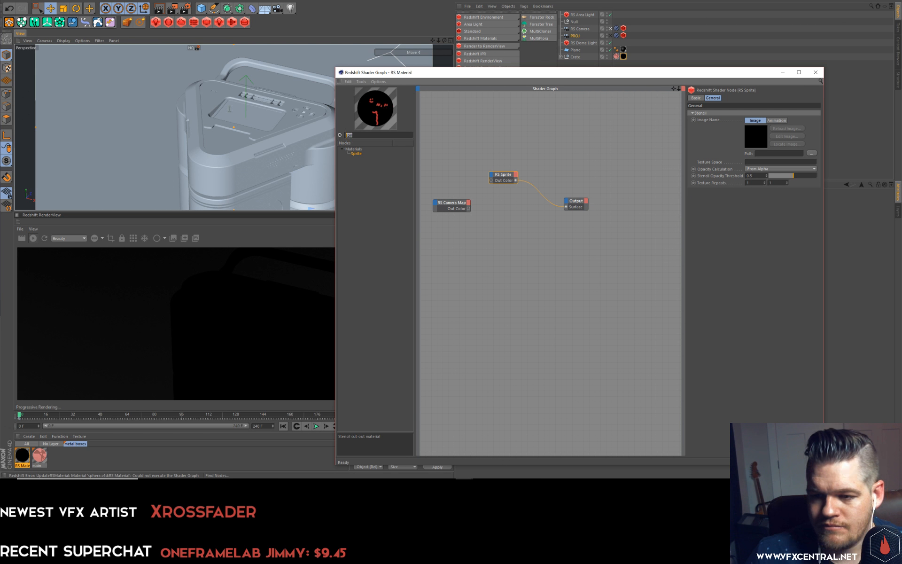
{"action": "key", "text": "BackSpace"}
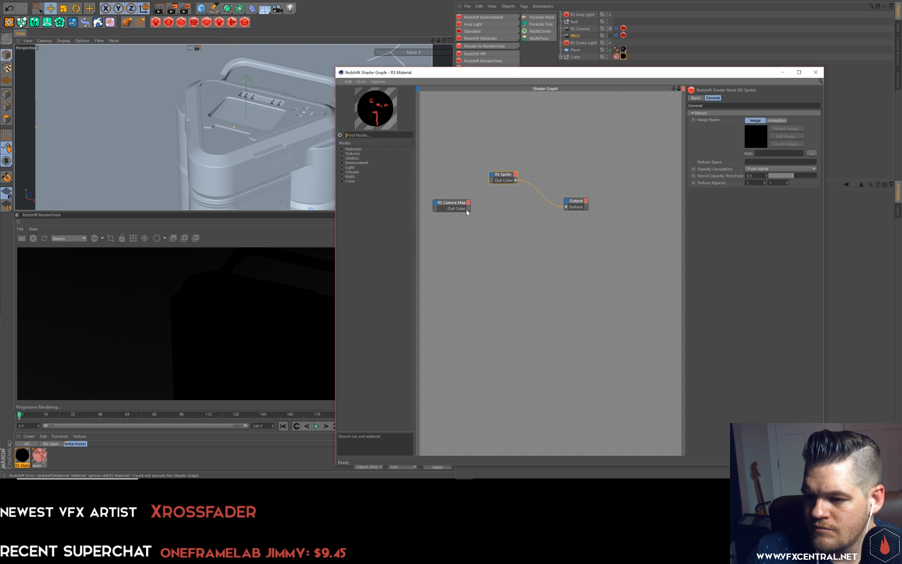
{"action": "left_click_drag", "start_coordinate": [468, 209], "coordinate": [567, 207]}
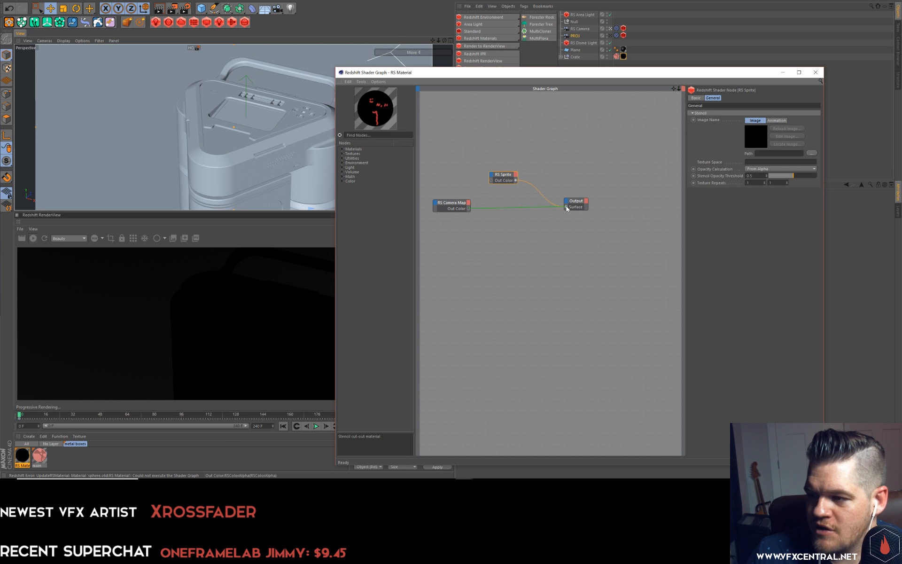
{"action": "left_click_drag", "start_coordinate": [485, 203], "coordinate": [491, 175]}
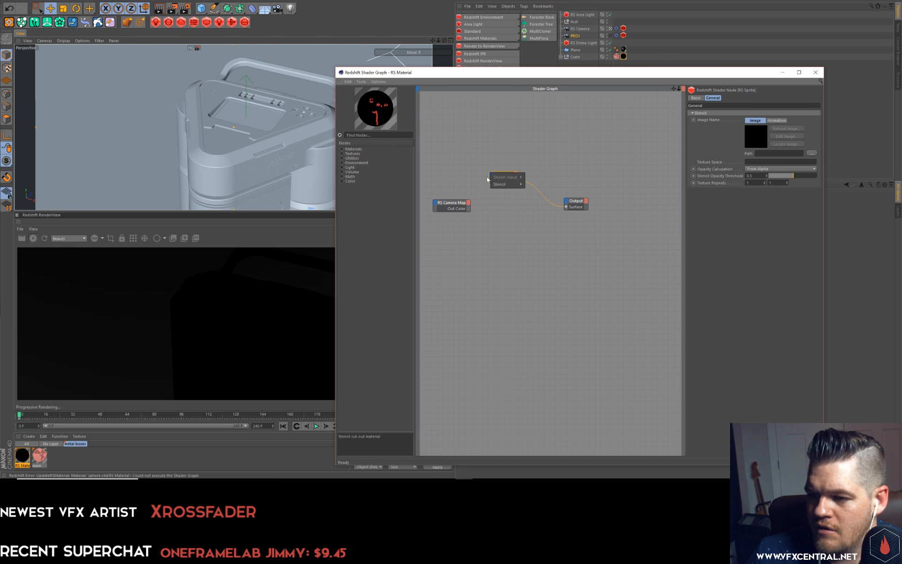
{"action": "left_click", "coordinate": [501, 179]}
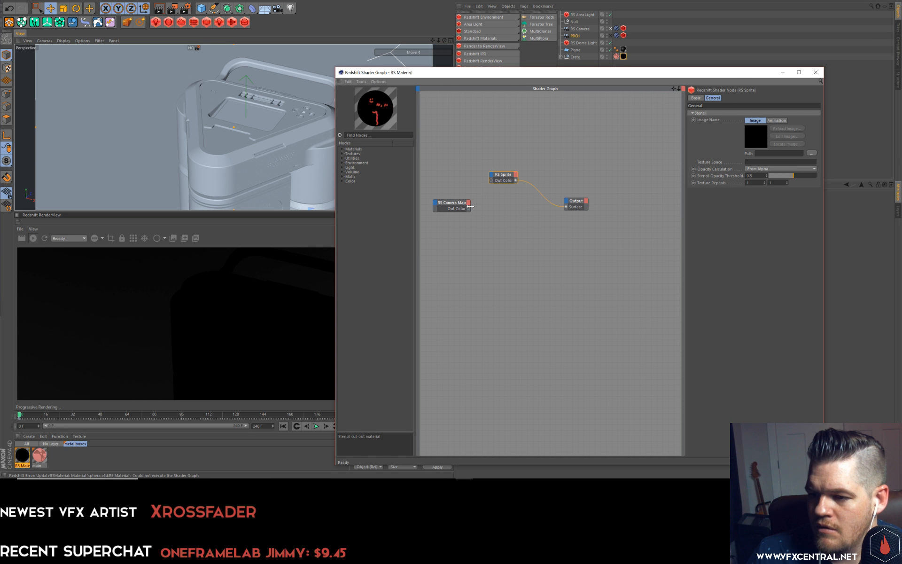
{"action": "mouse_move", "coordinate": [507, 184]}
{"action": "left_mouse_down"}
{"action": "mouse_move", "coordinate": [513, 212]}
{"action": "mouse_move", "coordinate": [470, 189]}
{"action": "mouse_move", "coordinate": [514, 178]}
{"action": "left_mouse_up"}
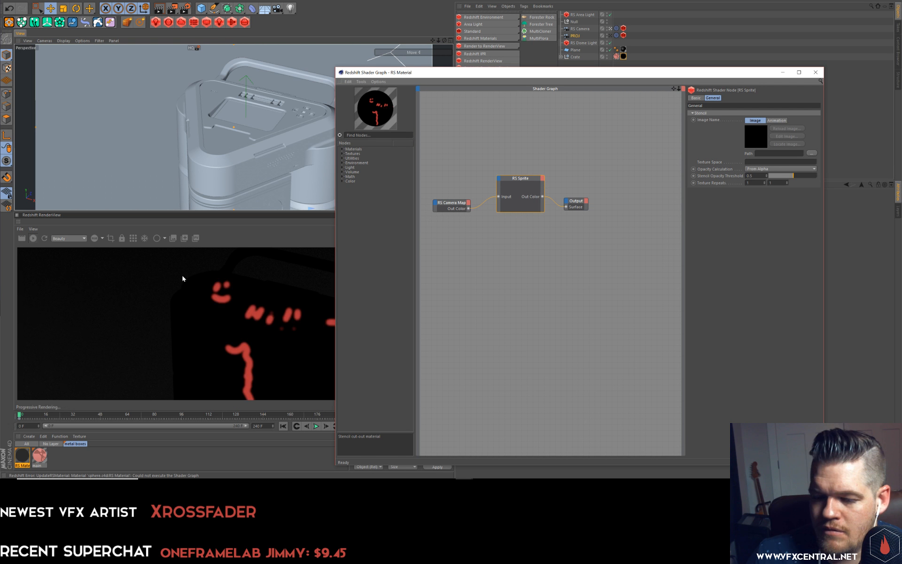
Set the RS Sprite's stencil opacity threshold to 1 and its opacity calculation to From Color Intensity.
{"action": "left_click_drag", "start_coordinate": [781, 176], "coordinate": [818, 179]}
{"action": "left_click", "coordinate": [776, 167]}
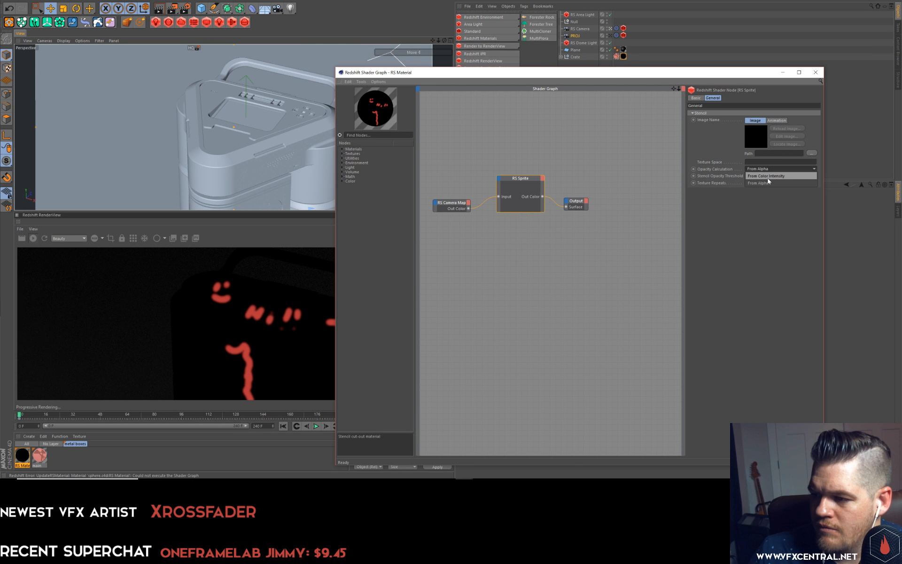
{"action": "left_click", "coordinate": [767, 176]}
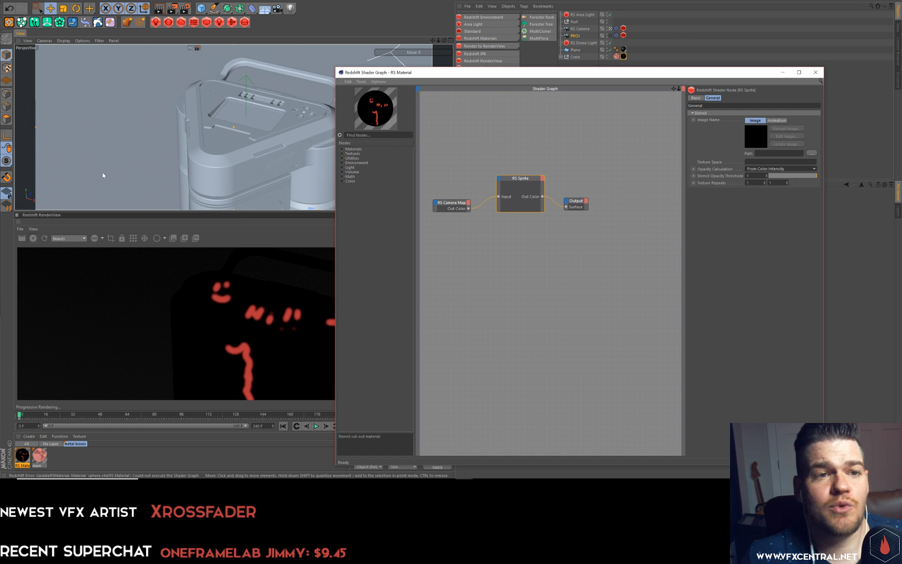
Browse the available material nodes and review the main material's shader graph, returning to the projection material's graph.
{"action": "left_click", "coordinate": [481, 245]}
{"action": "left_click", "coordinate": [342, 149]}
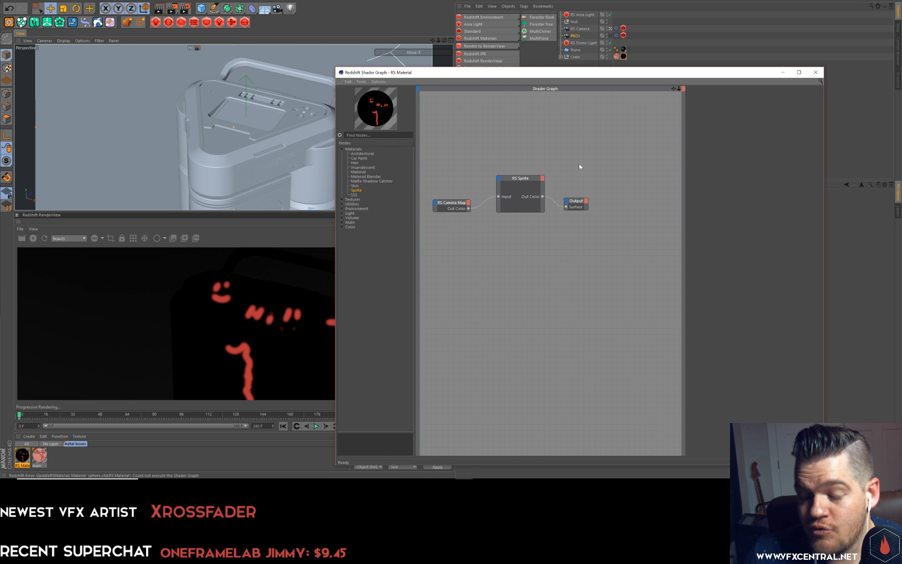
{"action": "left_click_drag", "start_coordinate": [611, 159], "coordinate": [492, 224]}
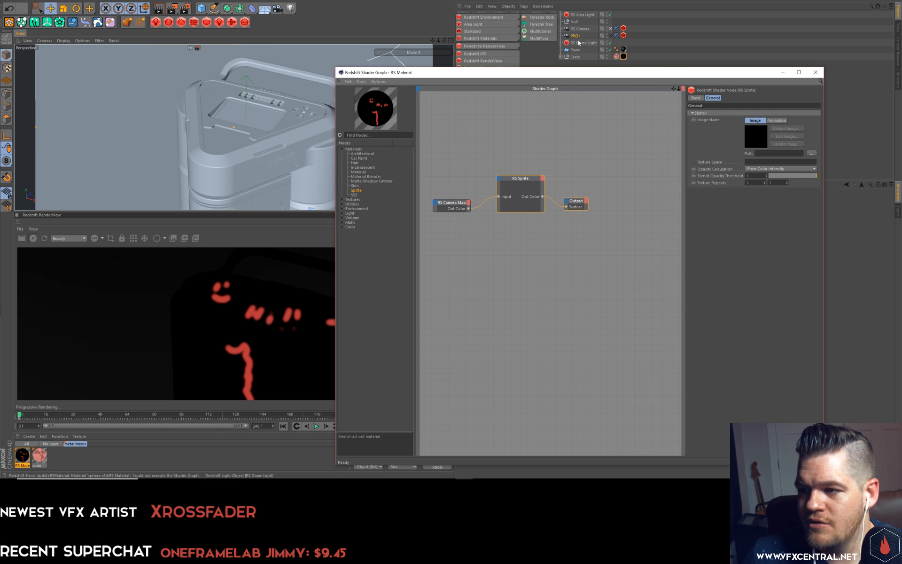
{"action": "double_click", "coordinate": [35, 457]}
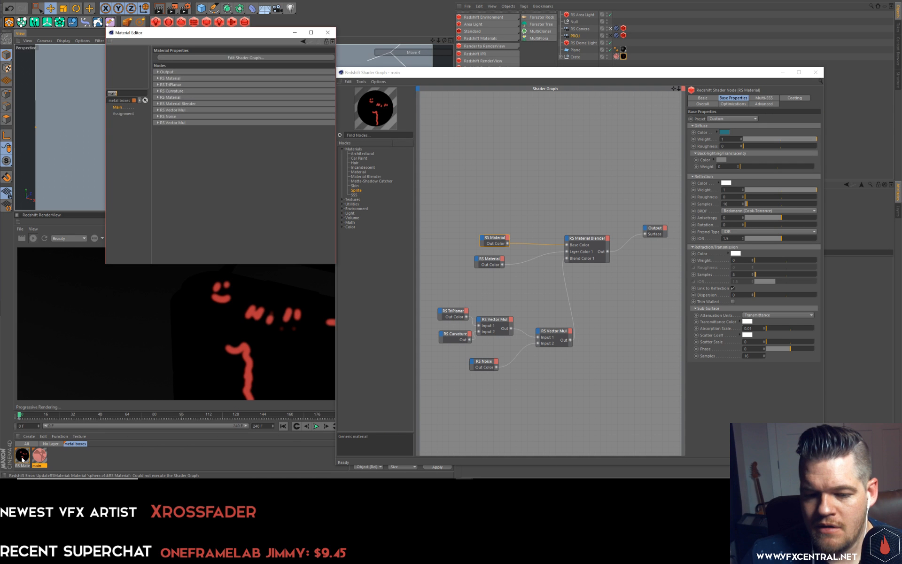
{"action": "left_click", "coordinate": [327, 32]}
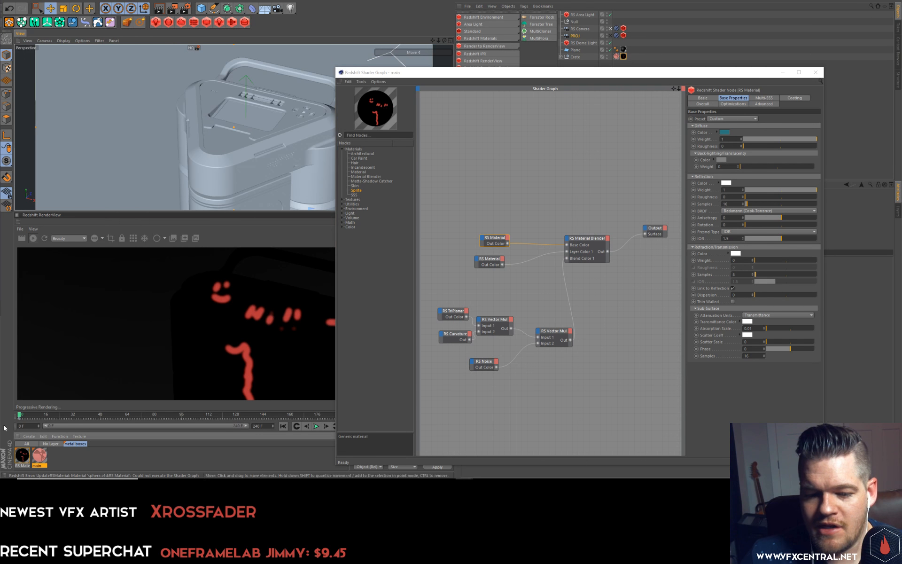
{"action": "double_click", "coordinate": [22, 455]}
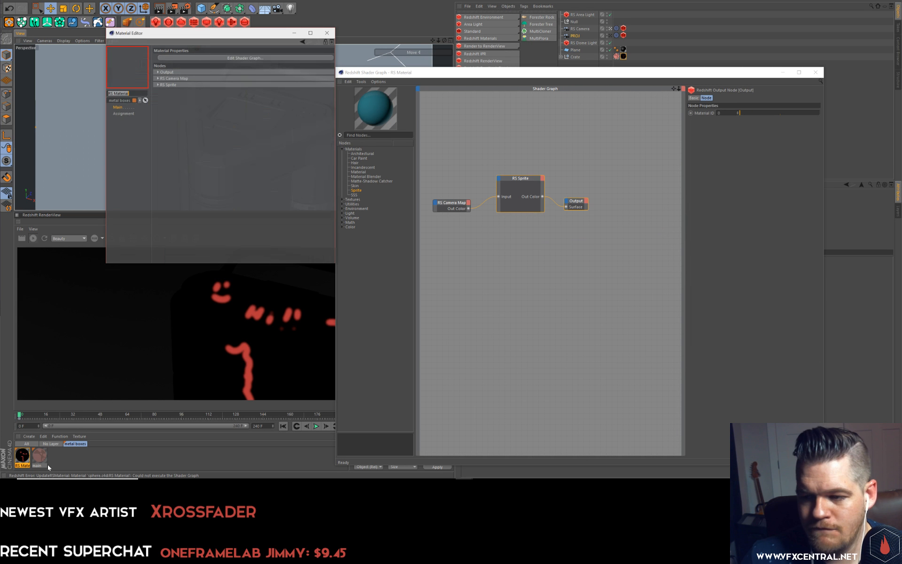
{"action": "left_click", "coordinate": [327, 31]}
Copy the RS Camera Map node into the main material's graph and place it expanded above the two RS Material nodes.
{"action": "left_click_drag", "start_coordinate": [484, 188], "coordinate": [425, 216]}
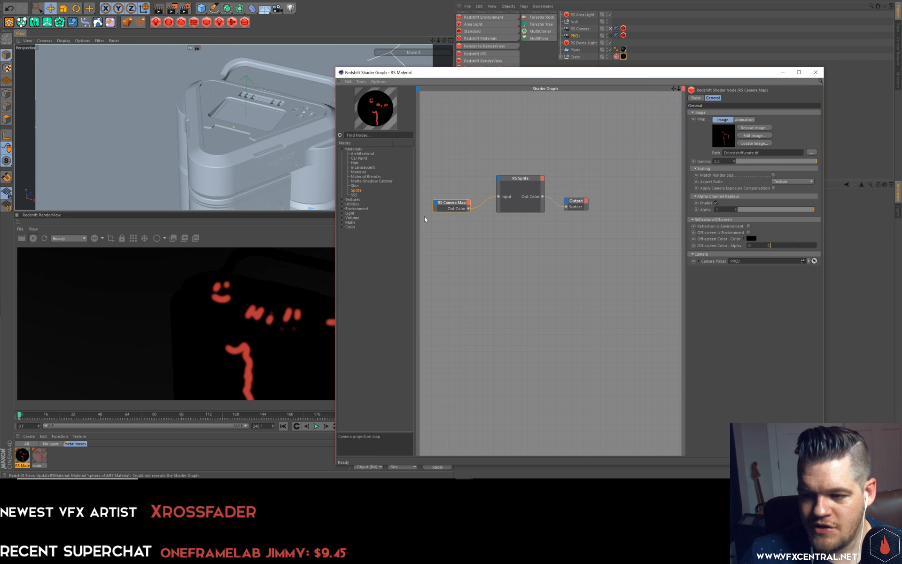
{"action": "left_click", "coordinate": [40, 455]}
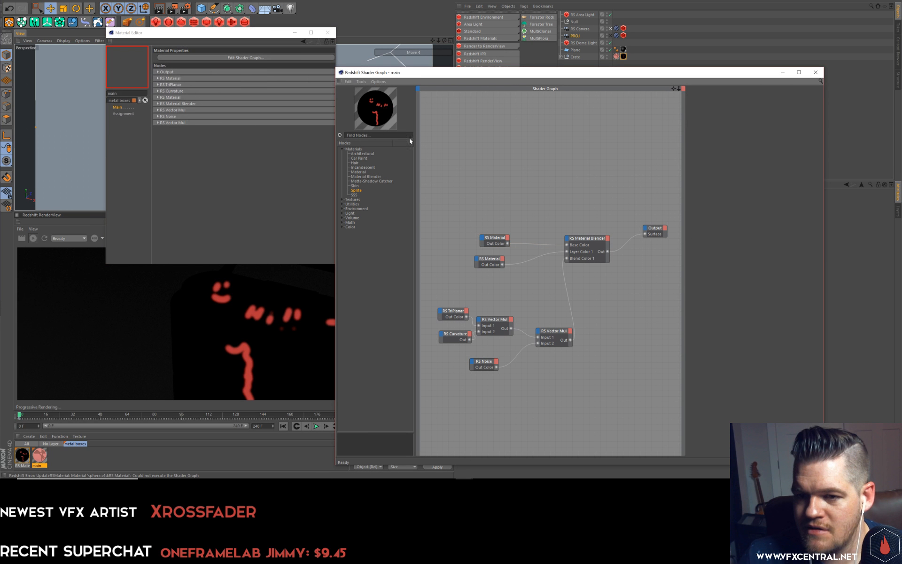
{"action": "key", "text": "ctrl+v"}
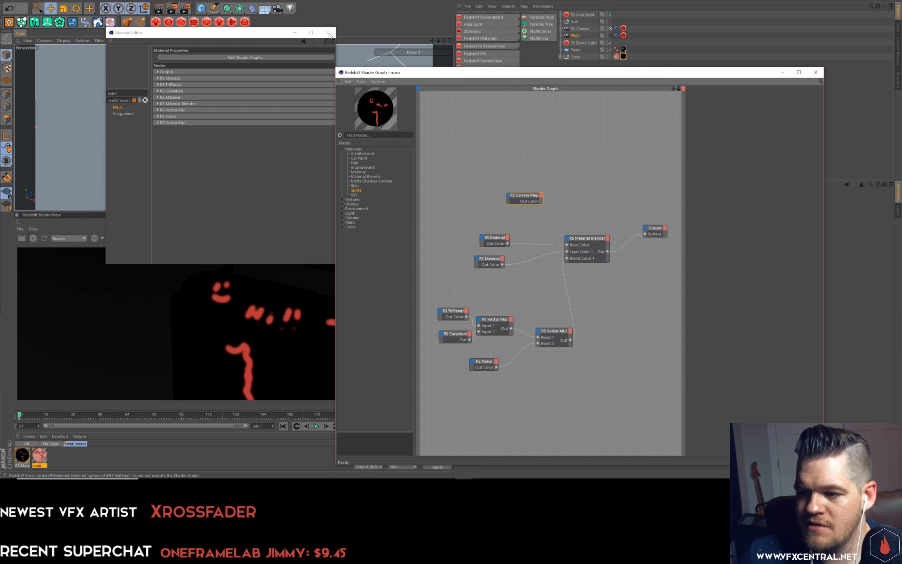
{"action": "left_click_drag", "start_coordinate": [526, 197], "coordinate": [502, 190]}
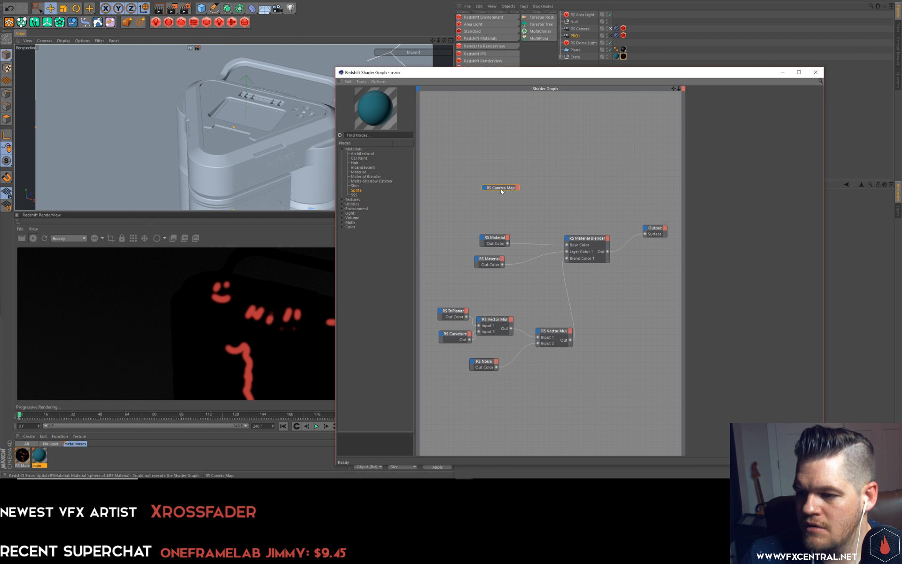
{"action": "double_click", "coordinate": [501, 189]}
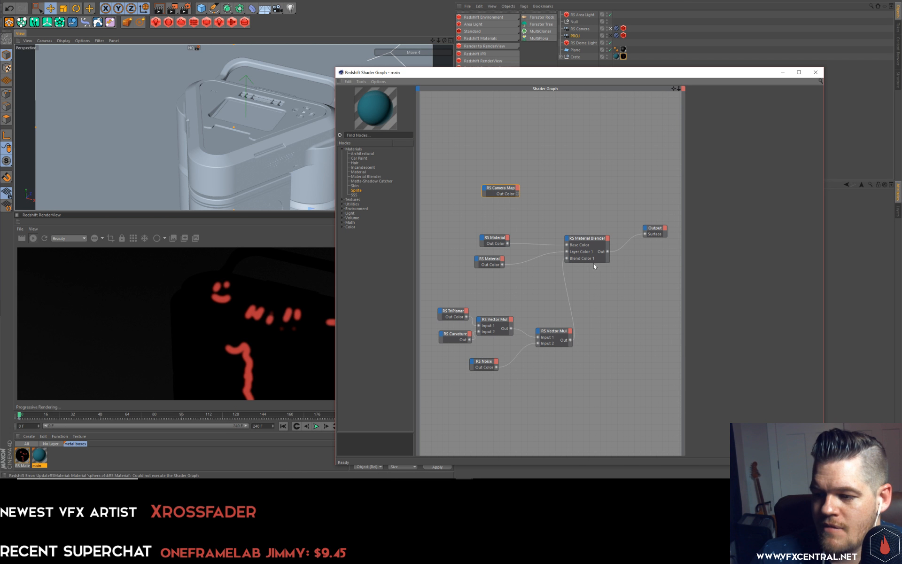
Enlarge the RS Material Blender node and wire the RS Camera Map's color into its Layer Color 2.
{"action": "left_click_drag", "start_coordinate": [590, 263], "coordinate": [594, 271]}
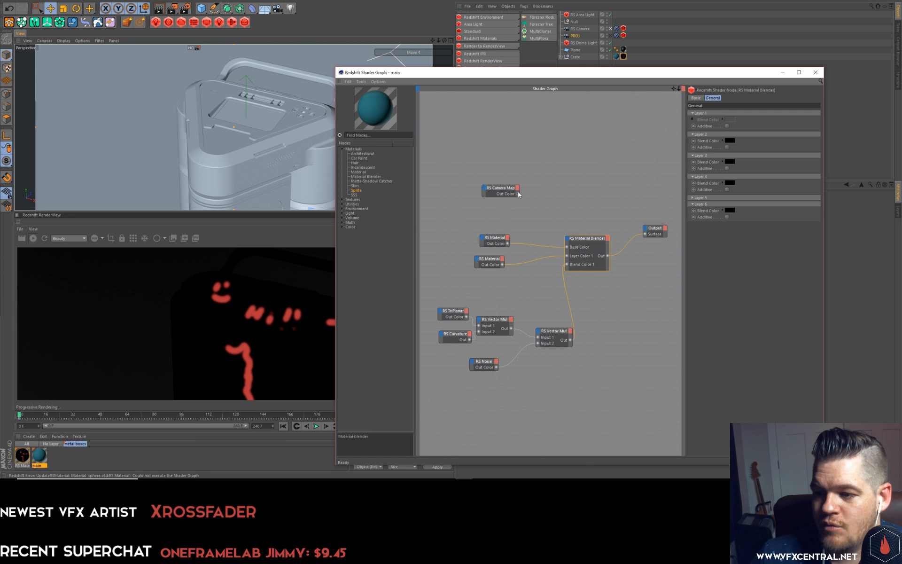
{"action": "left_click_drag", "start_coordinate": [569, 240], "coordinate": [568, 239]}
{"action": "mouse_move", "coordinate": [577, 258]}
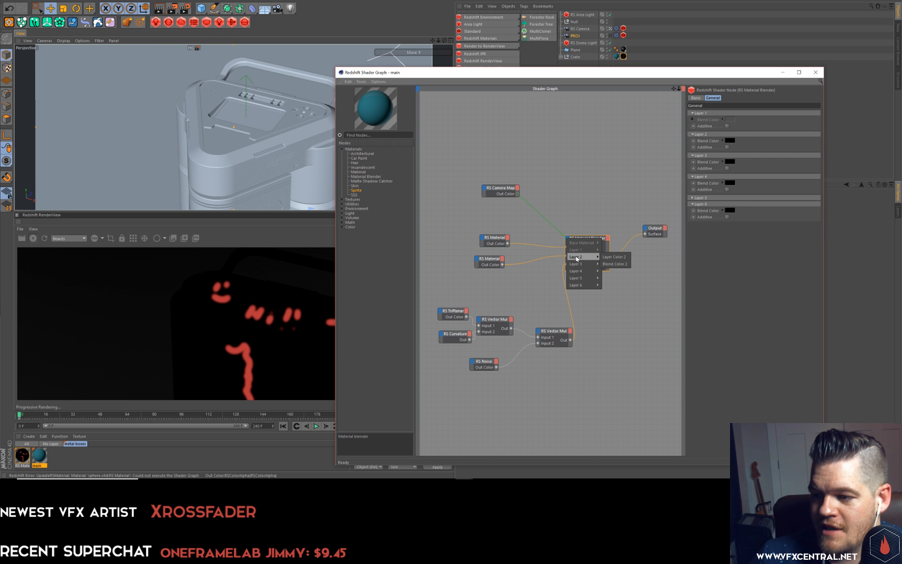
{"action": "left_click", "coordinate": [614, 256]}
Move the shader graph window clear of the render view and delete the projection material's tag from the Crate object.
{"action": "left_click_drag", "start_coordinate": [501, 73], "coordinate": [574, 170]}
{"action": "left_click", "coordinate": [622, 57]}
{"action": "key", "text": "Delete"}
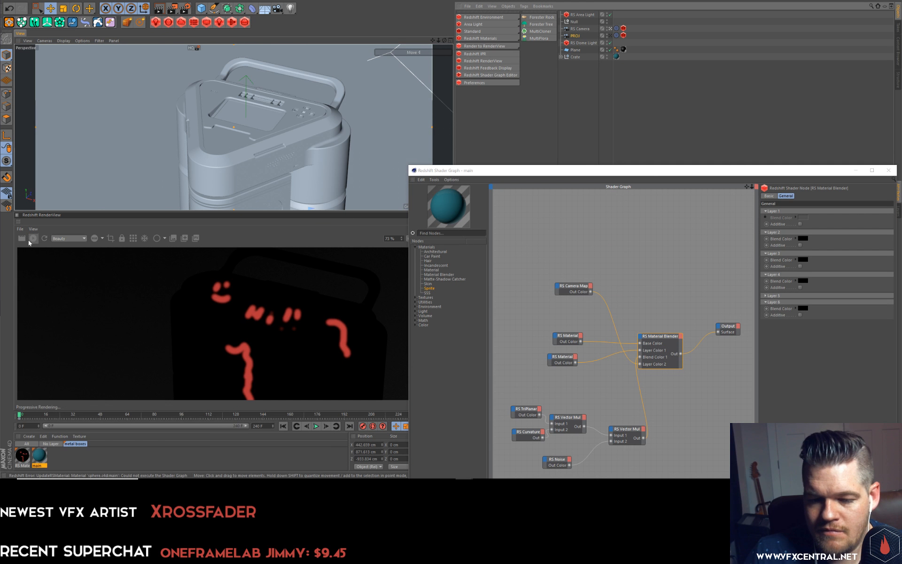
Disable the alpha channel replacement on the RS Camera Map in the main material.
{"action": "left_click", "coordinate": [589, 285]}
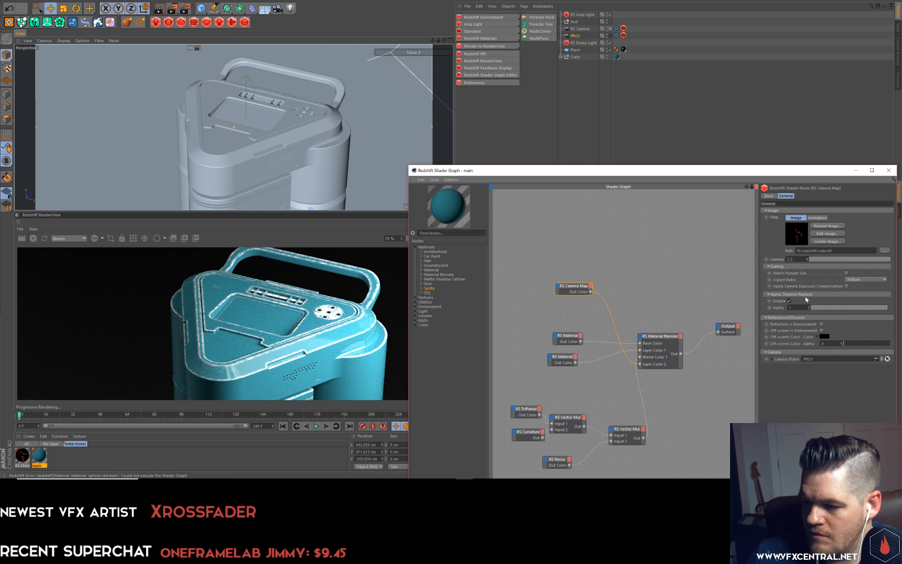
{"action": "left_click", "coordinate": [790, 301]}
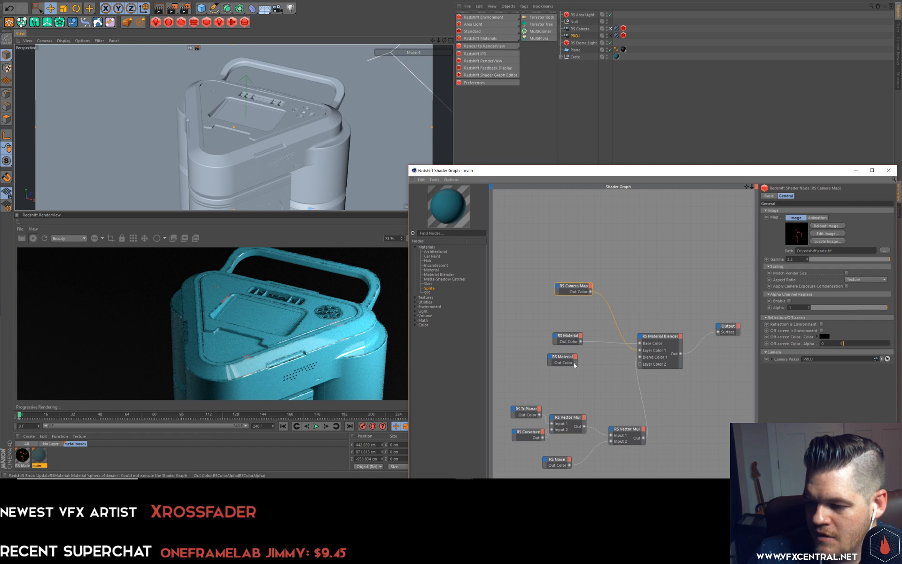
Move the second RS Material and its Vector Mul mask to blender layer 2 and wire the camera map into Layer Color 1 and Blend Color 1.
{"action": "left_click_drag", "start_coordinate": [575, 363], "coordinate": [640, 366]}
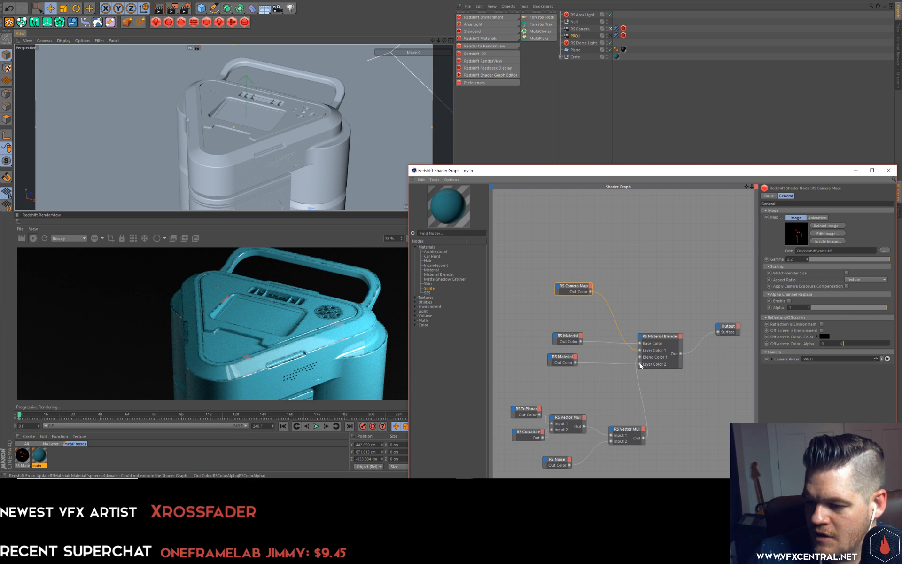
{"action": "left_click", "coordinate": [638, 339]}
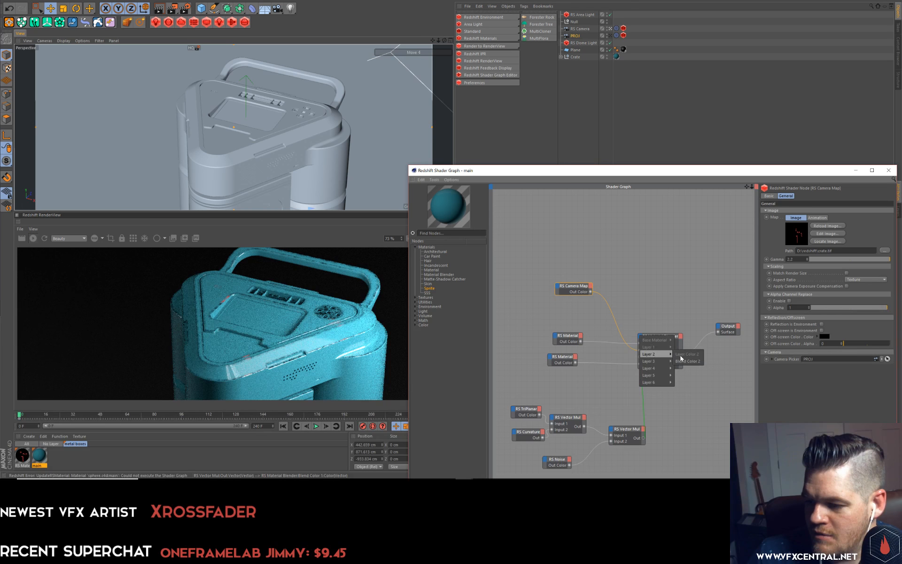
{"action": "left_click", "coordinate": [682, 360]}
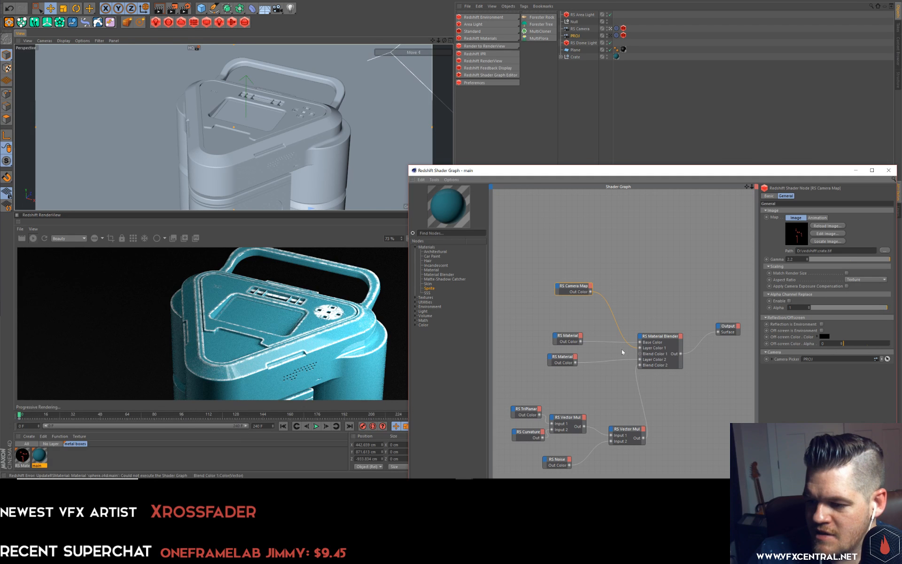
{"action": "left_click_drag", "start_coordinate": [593, 296], "coordinate": [590, 292]}
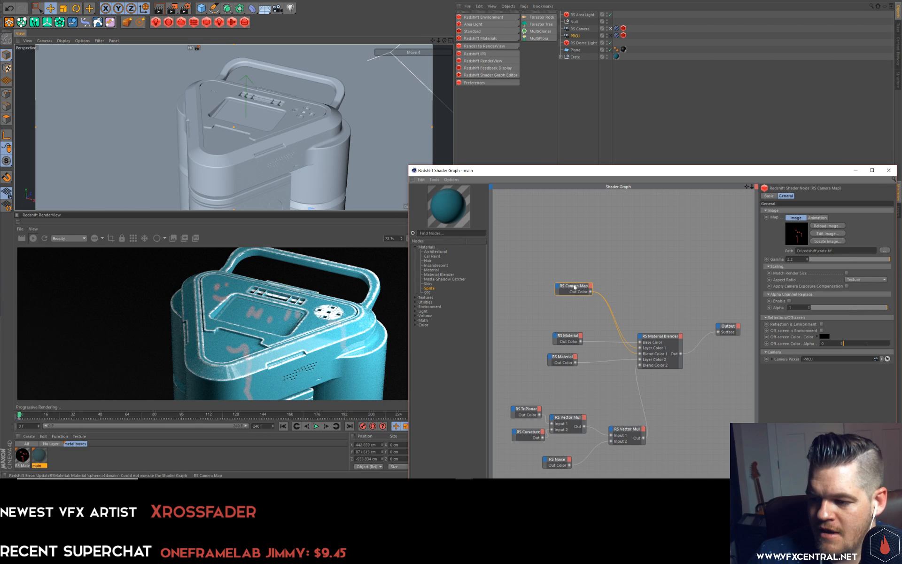
Shift the RS Camera Map up out of the way and add a Color Correct node from the Color nodes beneath it.
{"action": "left_click_drag", "start_coordinate": [576, 287], "coordinate": [553, 264]}
{"action": "left_click", "coordinate": [429, 234]}
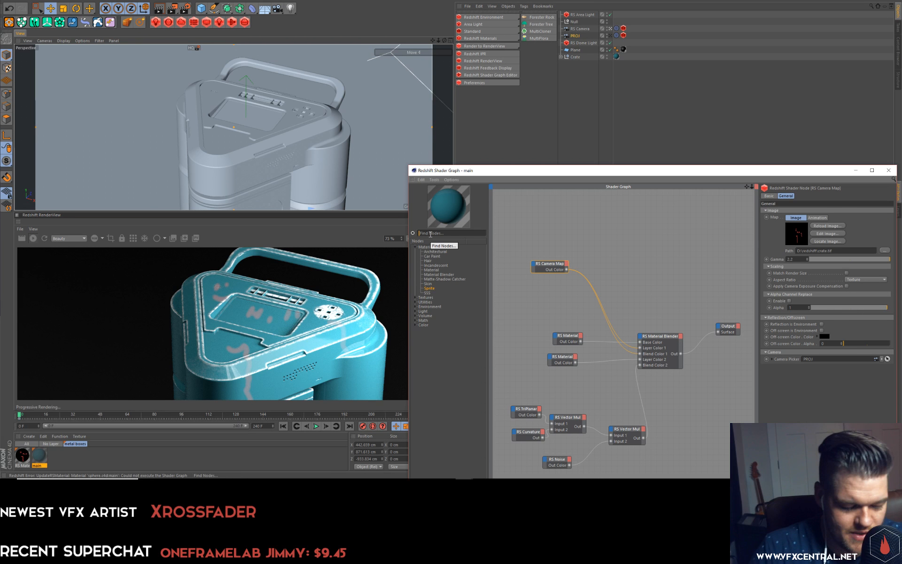
{"action": "left_click", "coordinate": [415, 325]}
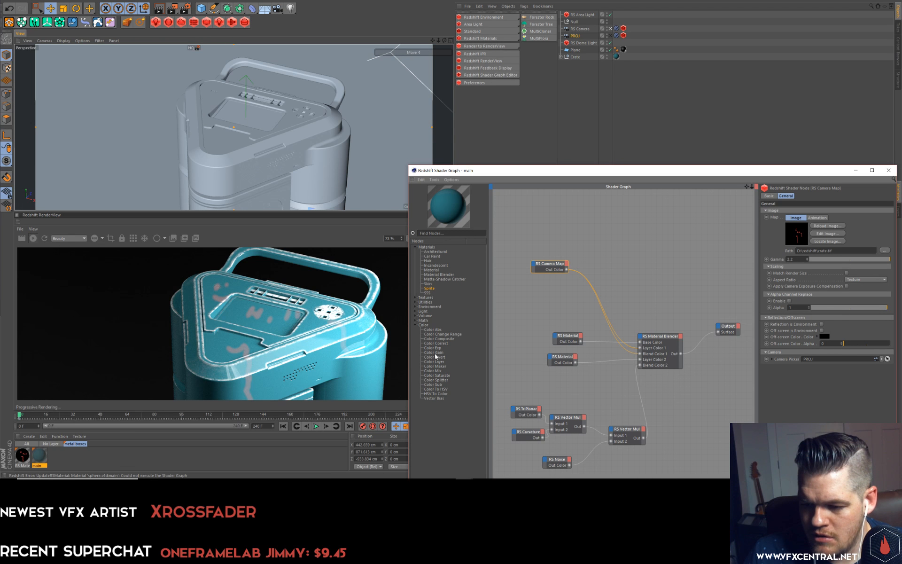
{"action": "left_click_drag", "start_coordinate": [436, 345], "coordinate": [560, 304]}
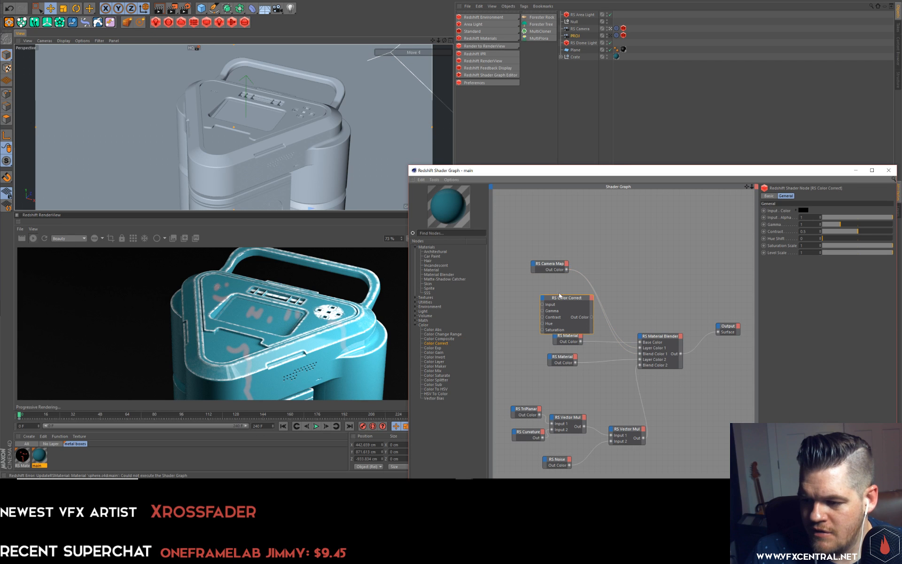
Route the RS Camera Map's color through the RS Color Correct node into the Material Blender's Blend Color 1, leaving Color Correct selected.
{"action": "left_click_drag", "start_coordinate": [558, 265], "coordinate": [544, 248]}
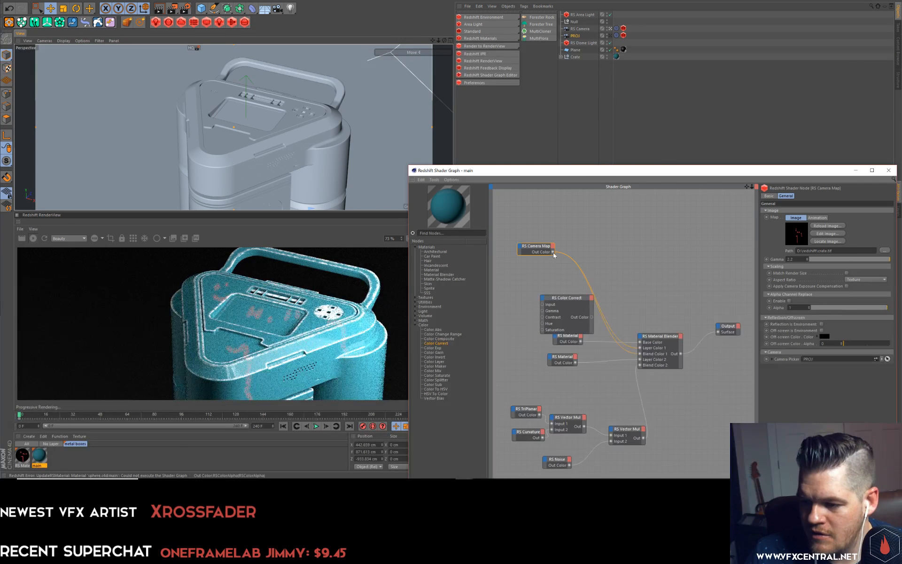
{"action": "left_click_drag", "start_coordinate": [540, 308], "coordinate": [543, 304]}
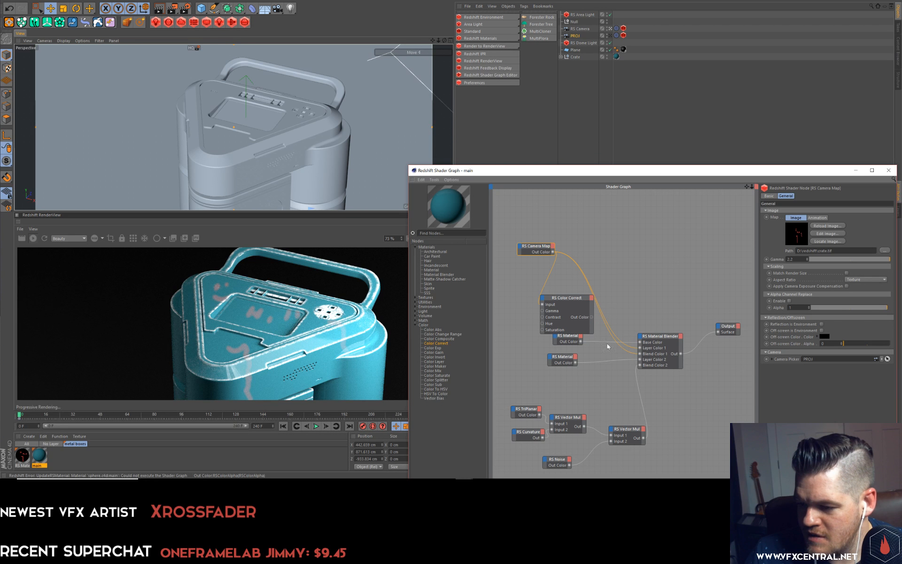
{"action": "left_click_drag", "start_coordinate": [639, 361], "coordinate": [640, 354]}
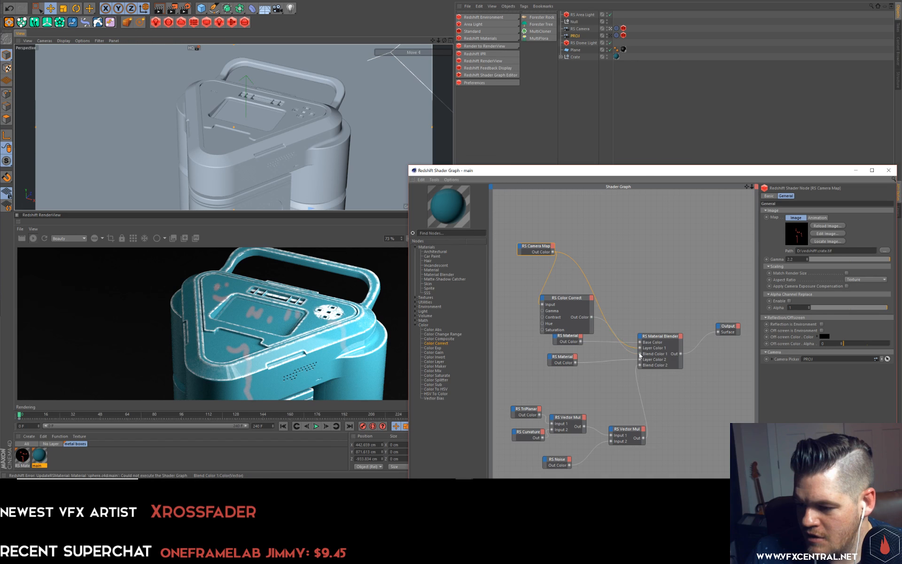
{"action": "left_click", "coordinate": [557, 305]}
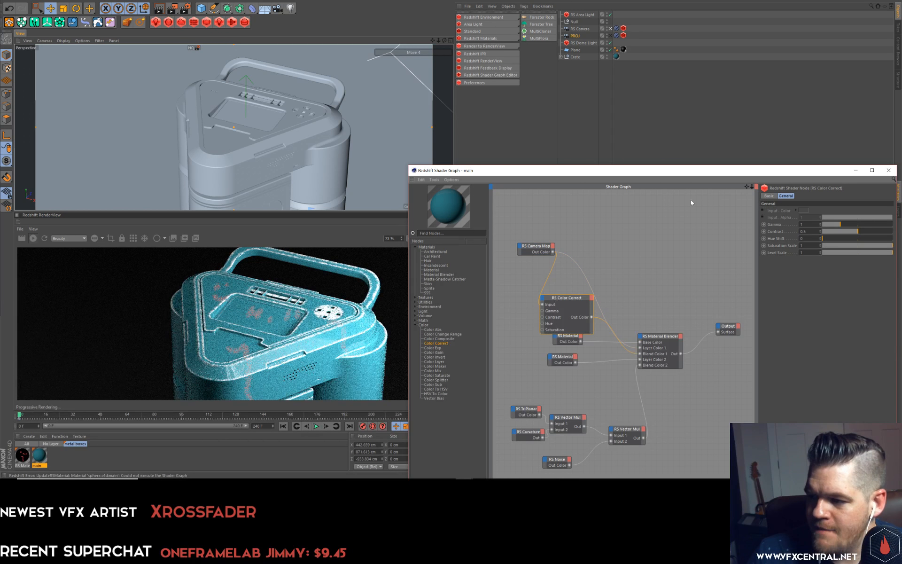
Set the RS Color Correct node's gamma to 3.356 and contrast to 0.725, and move the node clear of the RS Material nodes.
{"action": "left_click_drag", "start_coordinate": [736, 170], "coordinate": [665, 162]}
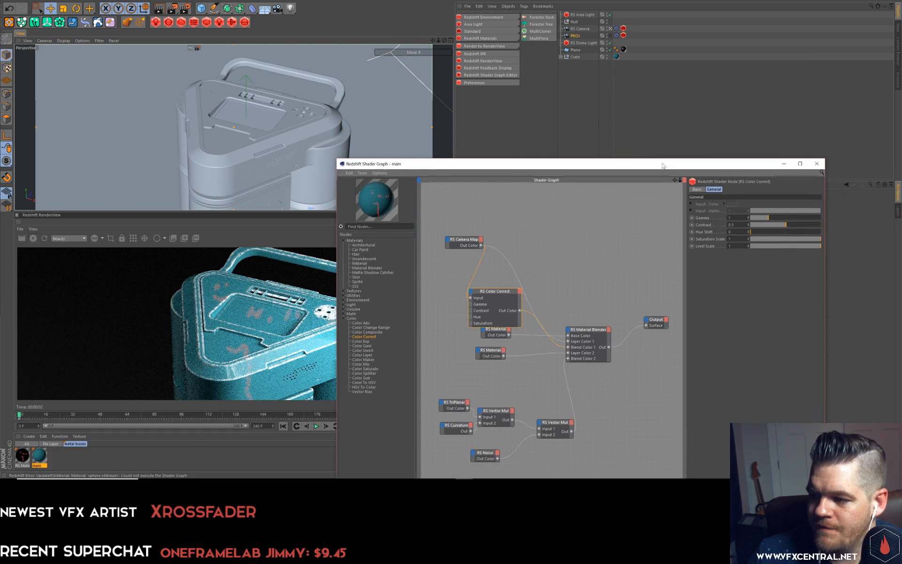
{"action": "left_click", "coordinate": [786, 217]}
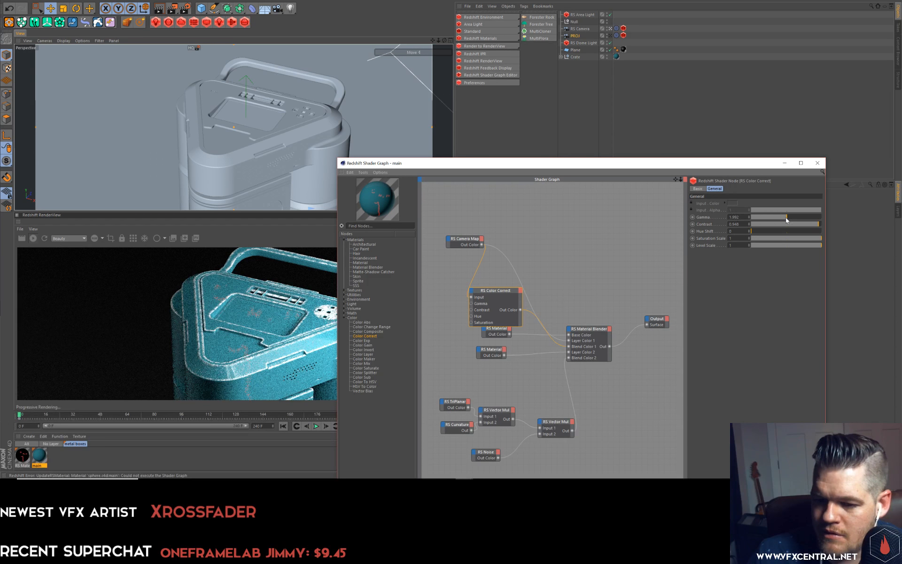
{"action": "left_click_drag", "start_coordinate": [766, 220], "coordinate": [802, 226]}
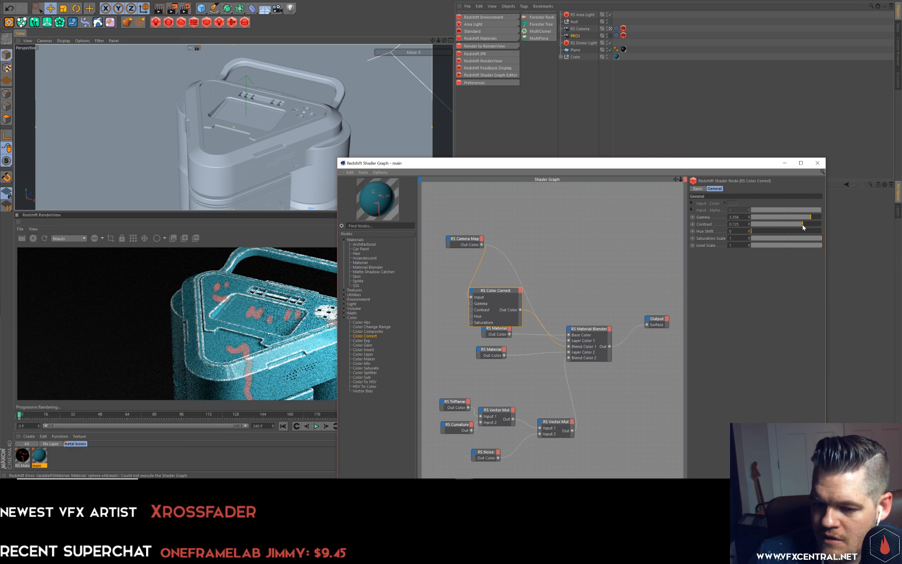
{"action": "left_click_drag", "start_coordinate": [416, 166], "coordinate": [532, 139]}
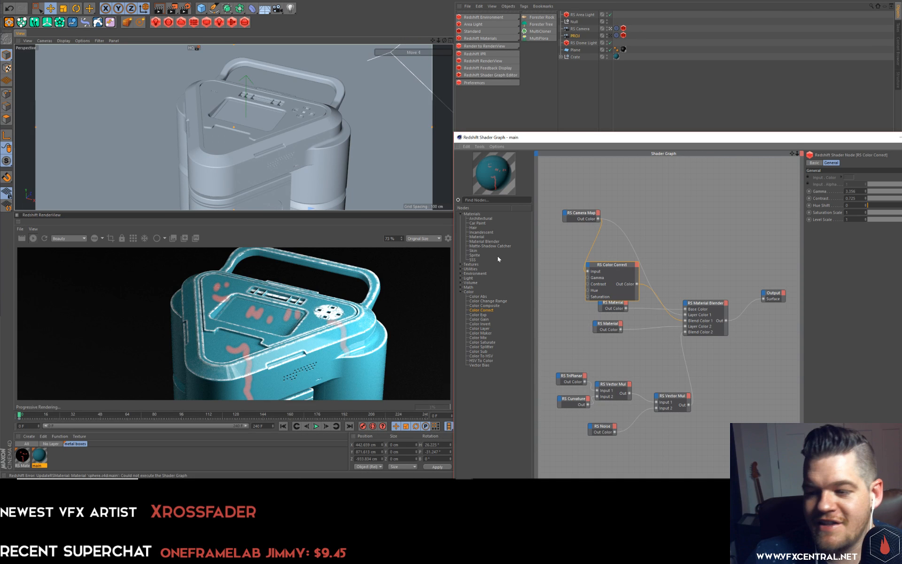
{"action": "left_click_drag", "start_coordinate": [619, 264], "coordinate": [622, 262]}
{"action": "left_click_drag", "start_coordinate": [633, 247], "coordinate": [631, 248]}
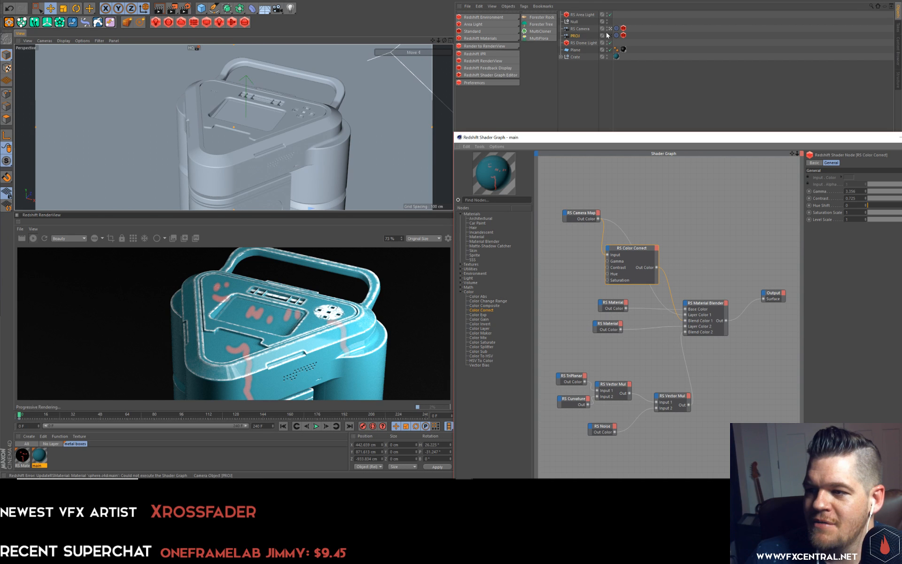
Examine the projected strokes on the crate's lid and sides from several viewing angles in the live render.
{"action": "left_click_drag", "start_coordinate": [323, 77], "coordinate": [298, 78], "text": "alt"}
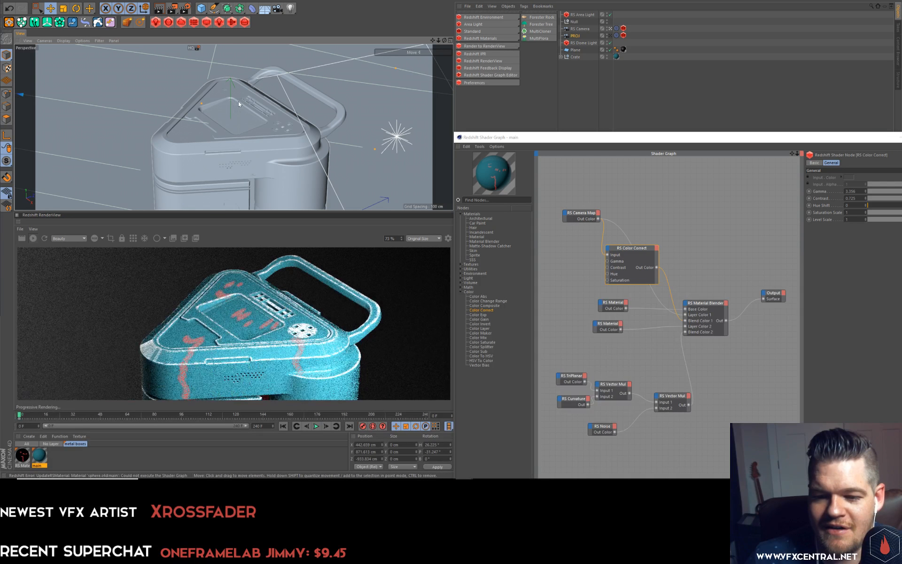
{"action": "left_click_drag", "start_coordinate": [239, 101], "coordinate": [219, 104], "text": "alt"}
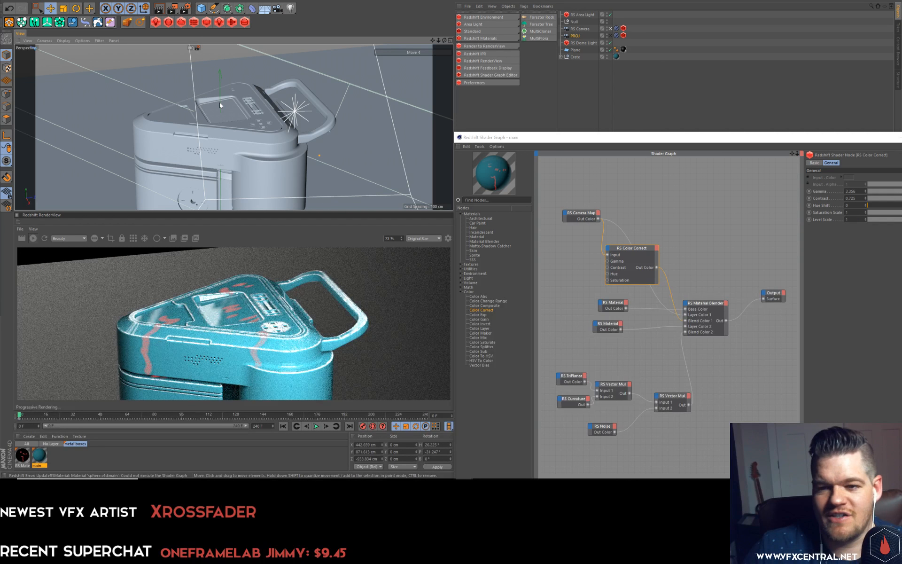
{"action": "left_click_drag", "start_coordinate": [220, 102], "coordinate": [244, 105], "text": "alt"}
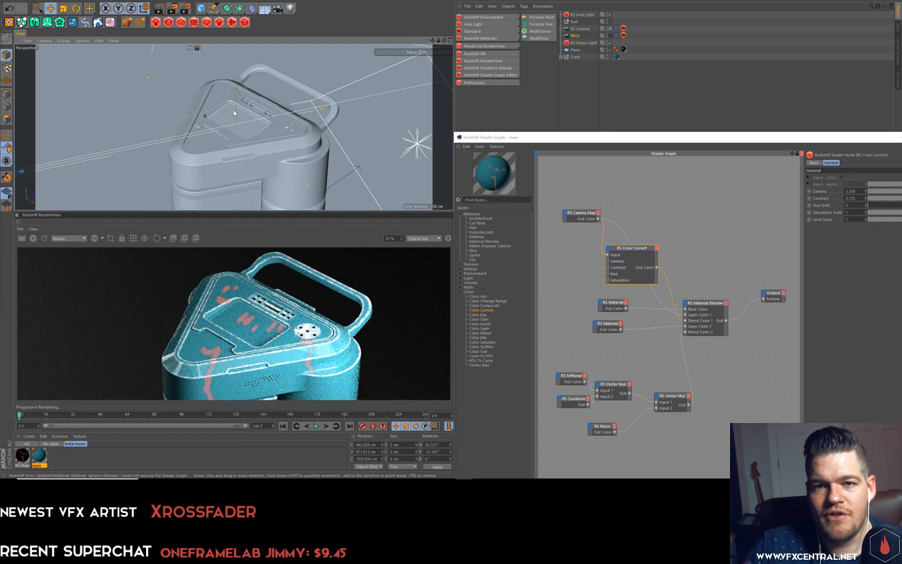
{"action": "left_click_drag", "start_coordinate": [233, 110], "coordinate": [298, 95], "text": "alt"}
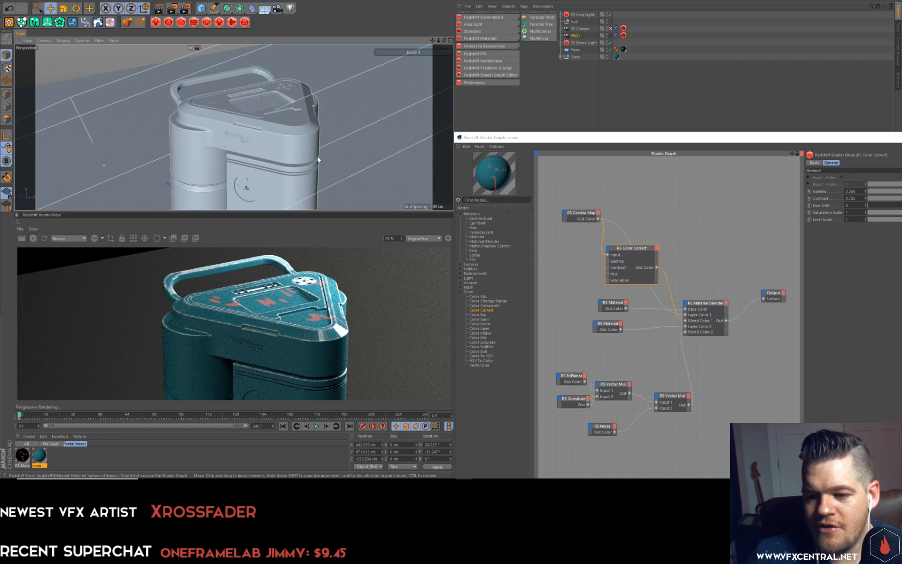
{"action": "left_click_drag", "start_coordinate": [575, 135], "coordinate": [501, 119]}
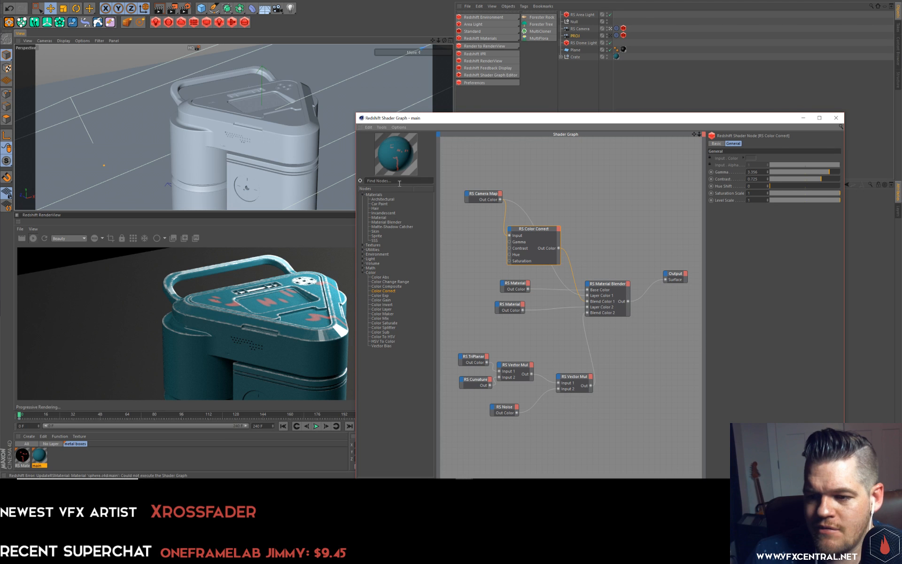
{"action": "type", "text": "a"}
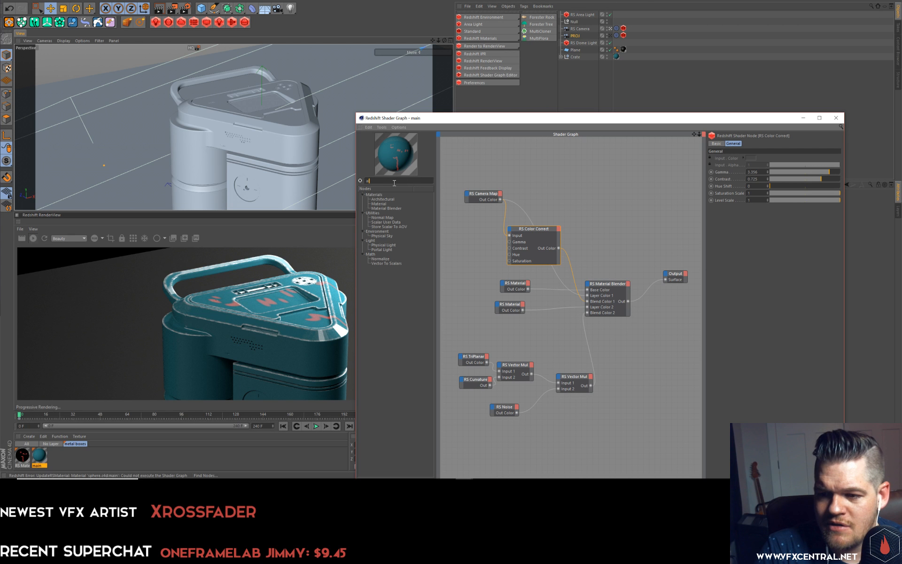
{"action": "key", "text": "BackSpace"}
{"action": "key", "text": "BackSpace"}
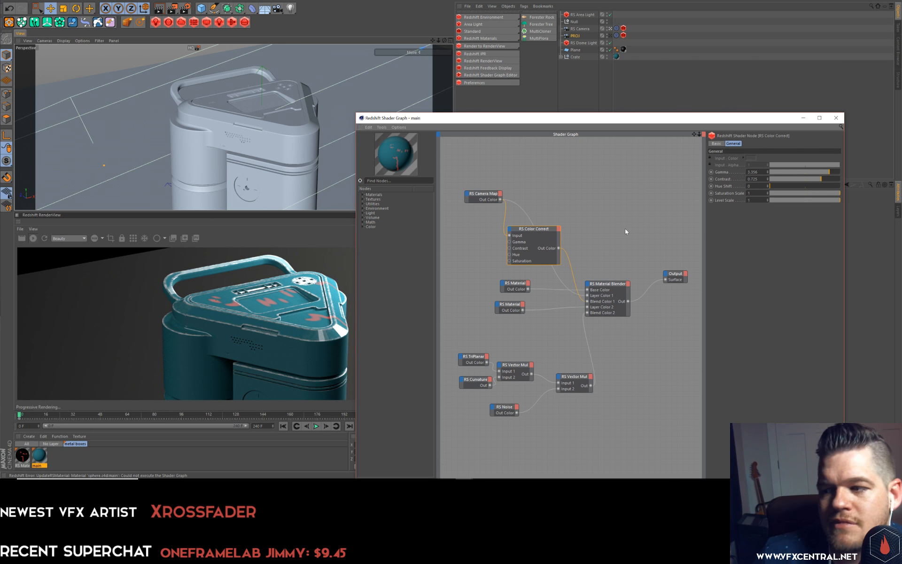
Close the shader graph of the main material and stop the live Redshift render.
{"action": "left_click", "coordinate": [837, 118]}
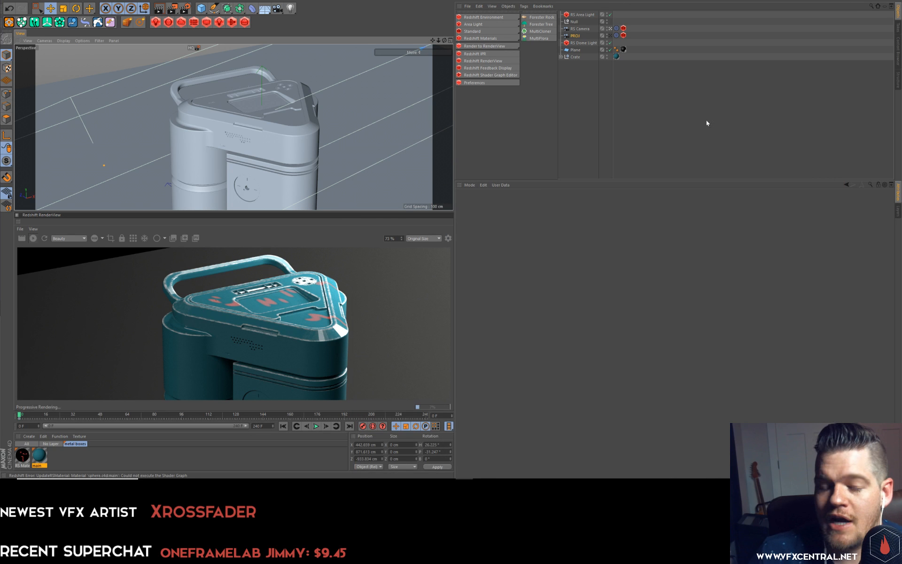
{"action": "left_click", "coordinate": [565, 133]}
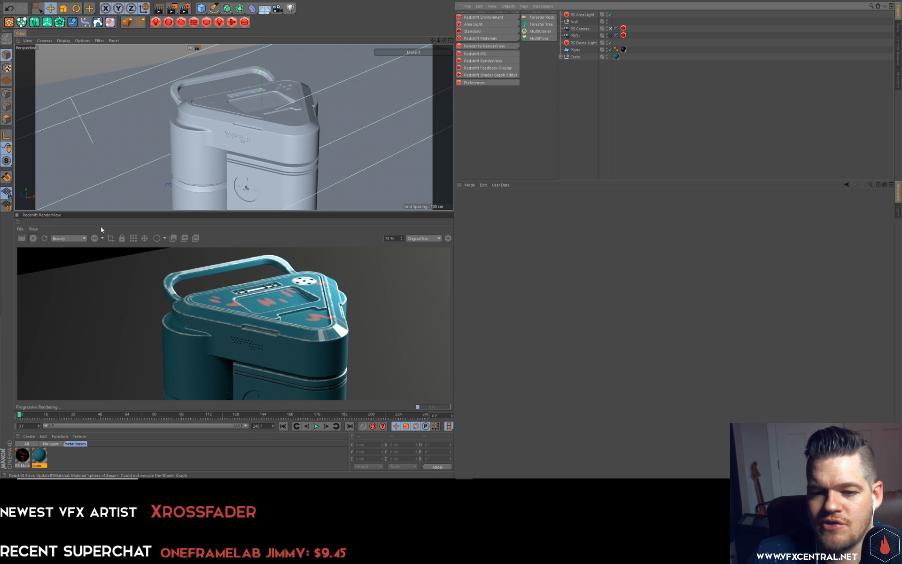
{"action": "left_click", "coordinate": [22, 241]}
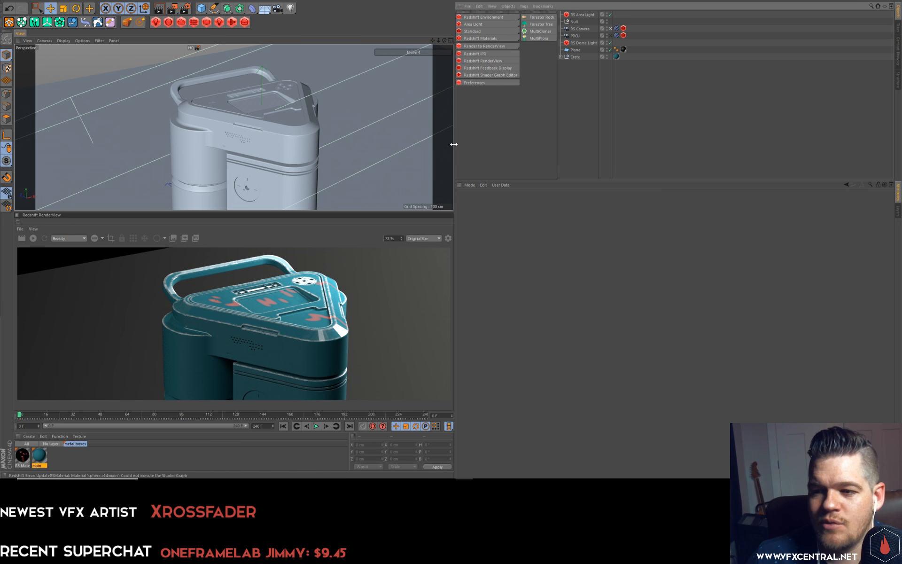
Expand the Crate hierarchy and lower the separate Null along the vertical axis to about Y 130 cm.
{"action": "left_click_drag", "start_coordinate": [370, 106], "coordinate": [331, 166], "text": "alt"}
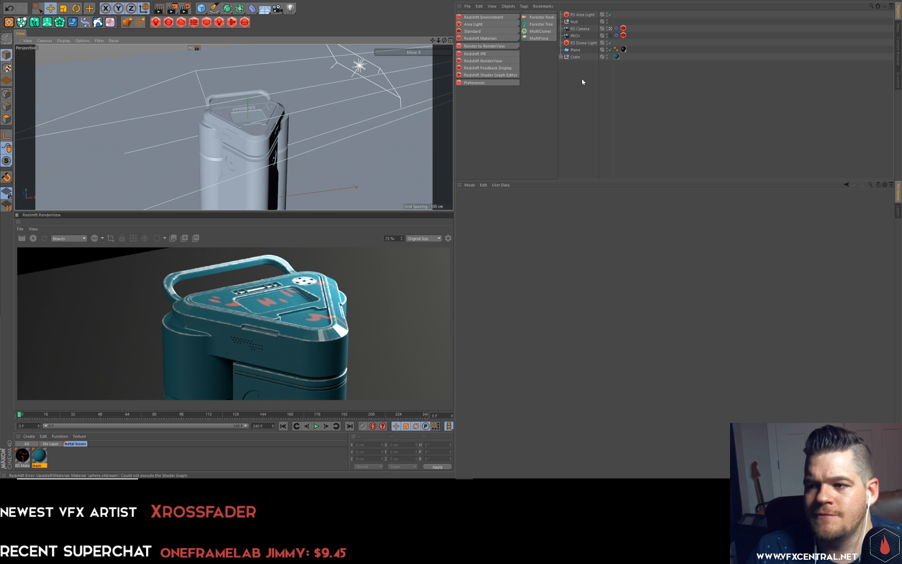
{"action": "left_click", "coordinate": [568, 58]}
{"action": "left_click", "coordinate": [561, 57]}
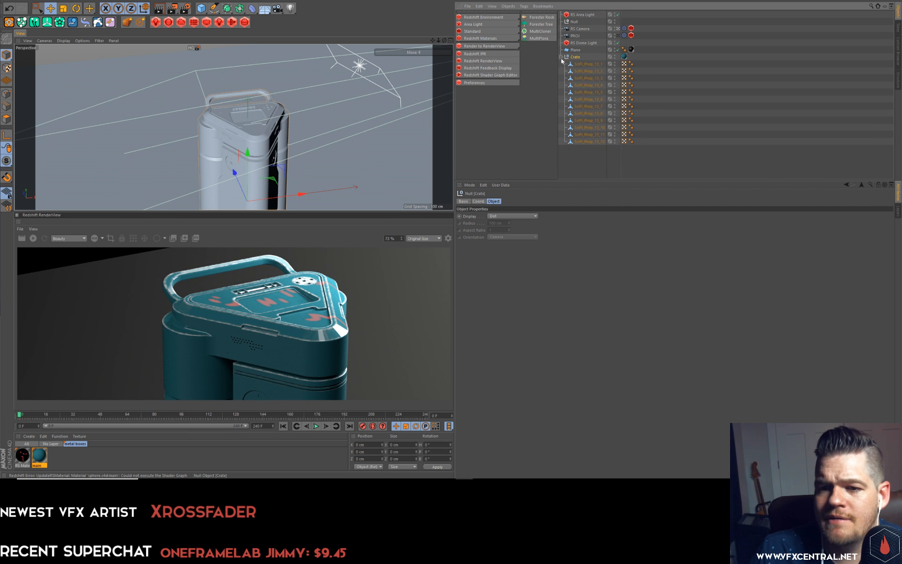
{"action": "left_click_drag", "start_coordinate": [329, 127], "coordinate": [296, 89], "text": "alt"}
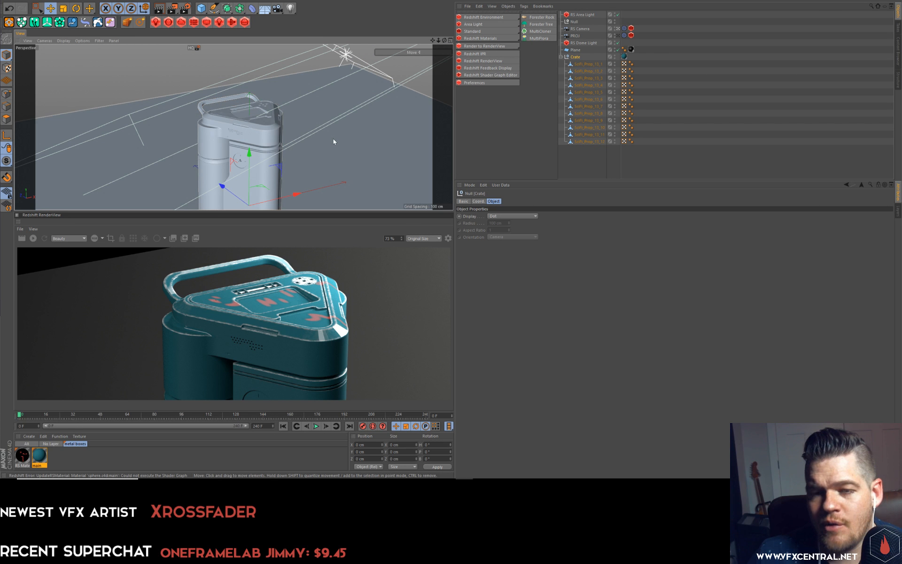
{"action": "left_click", "coordinate": [574, 22]}
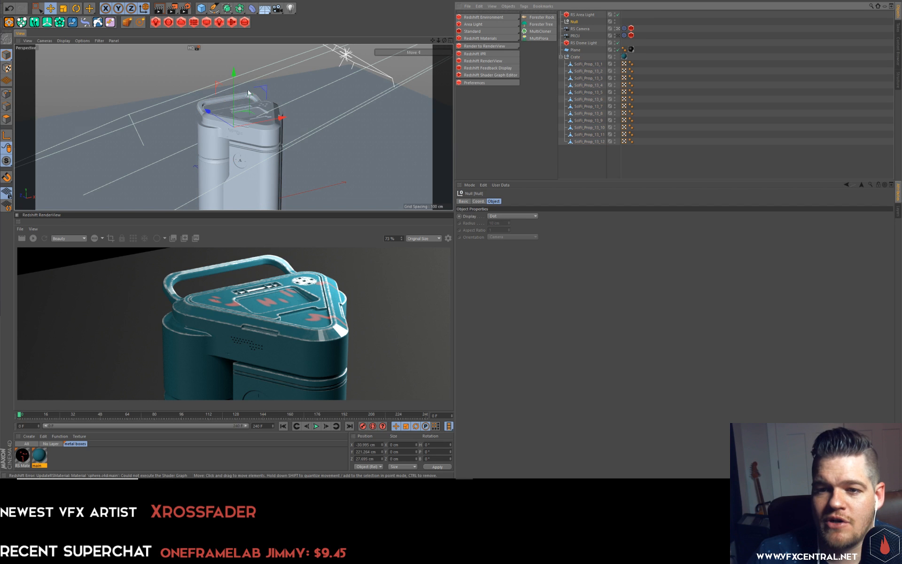
{"action": "left_click_drag", "start_coordinate": [234, 73], "coordinate": [238, 106]}
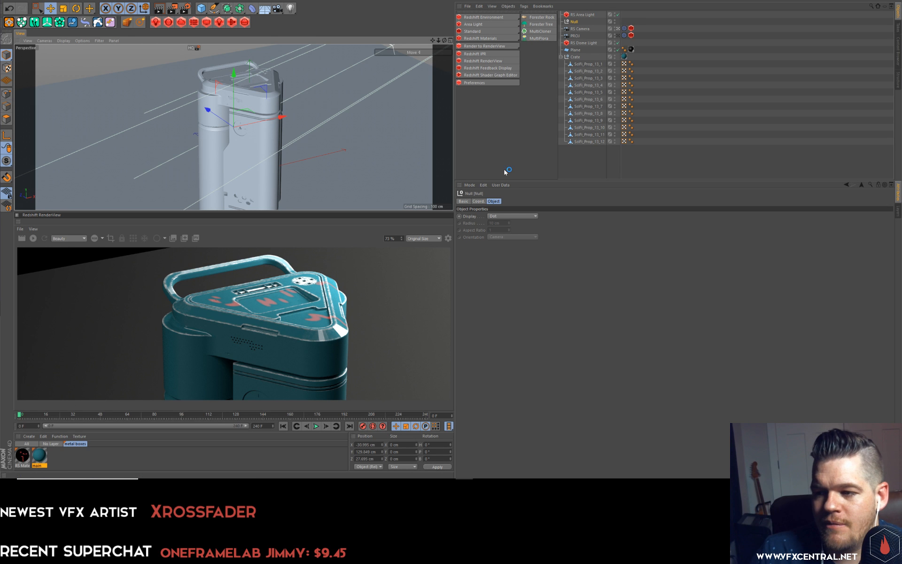
Select all polygons of the main crate body, SciFi_Prop_13_9, in polygon mode.
{"action": "left_click", "coordinate": [586, 145]}
{"action": "left_click", "coordinate": [254, 139]}
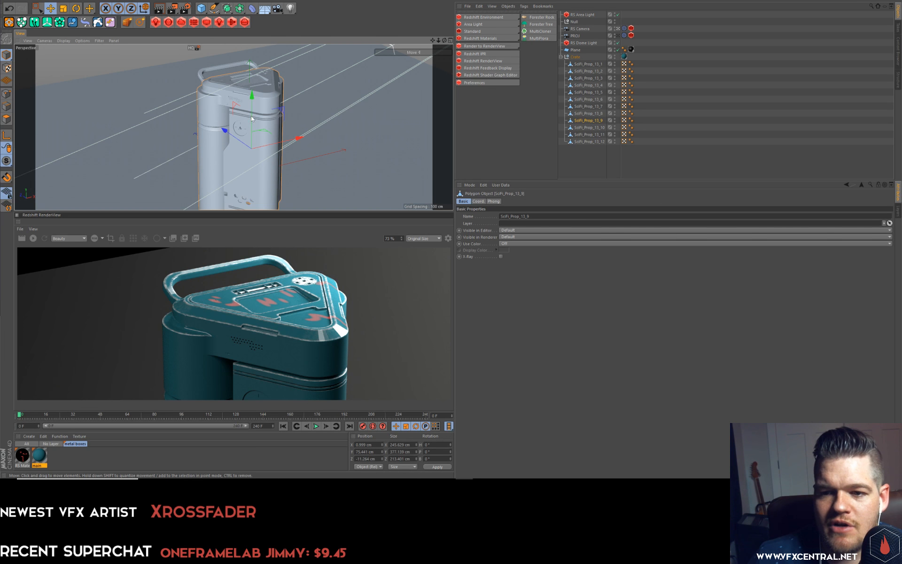
{"action": "left_click", "coordinate": [6, 118]}
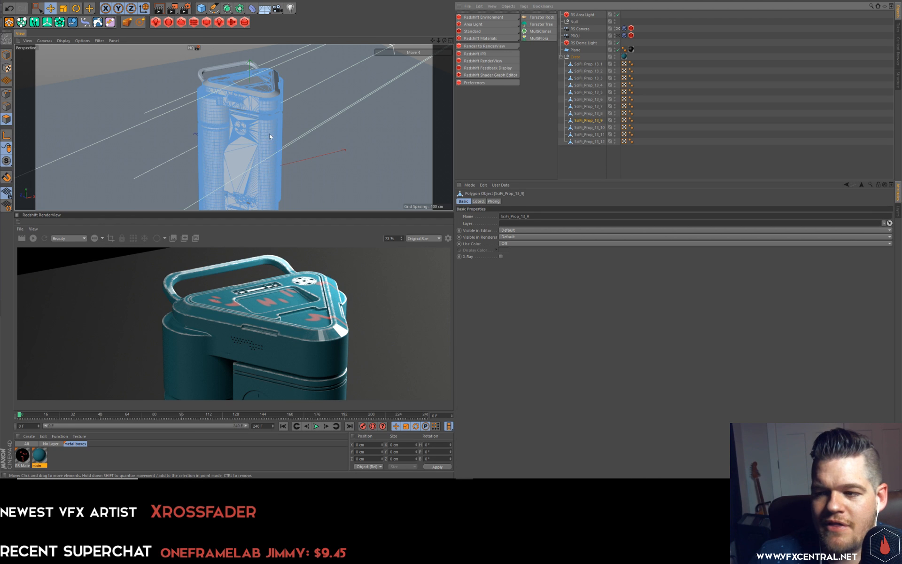
{"action": "left_click", "coordinate": [37, 8]}
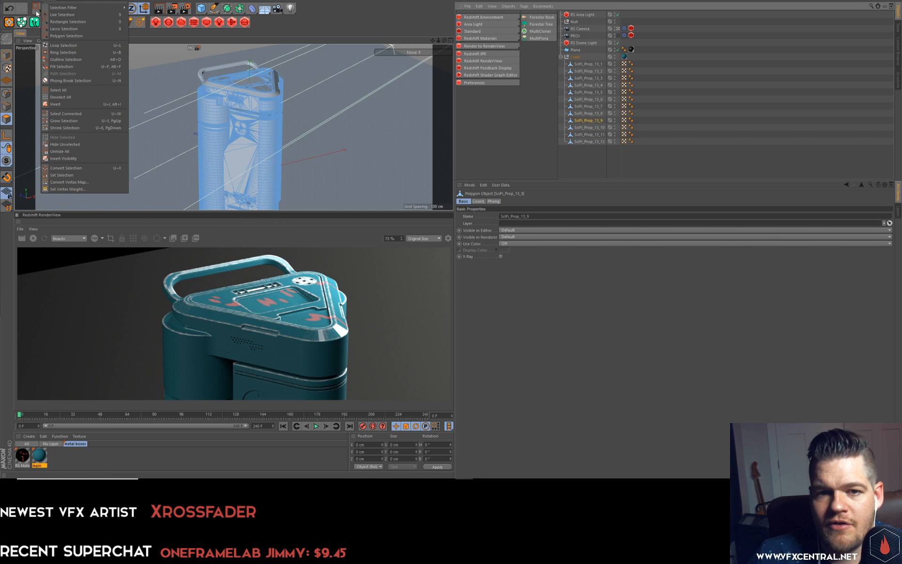
{"action": "left_click", "coordinate": [59, 90]}
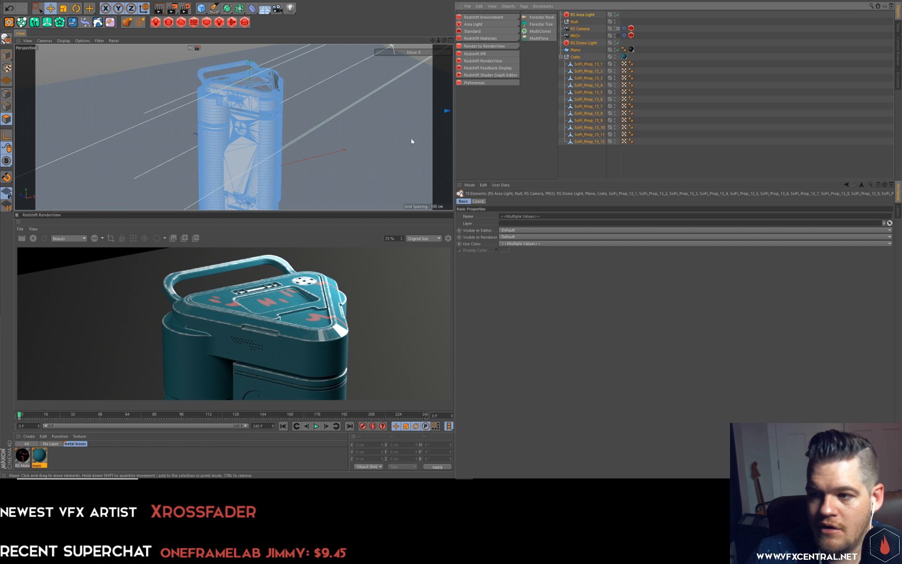
{"action": "left_click", "coordinate": [587, 141]}
{"action": "left_click", "coordinate": [587, 127]}
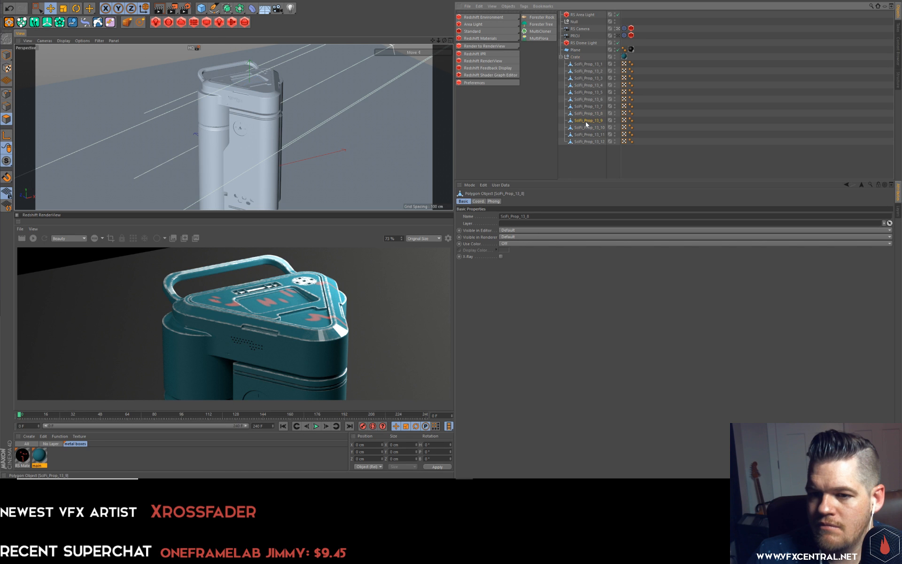
{"action": "left_click", "coordinate": [585, 120]}
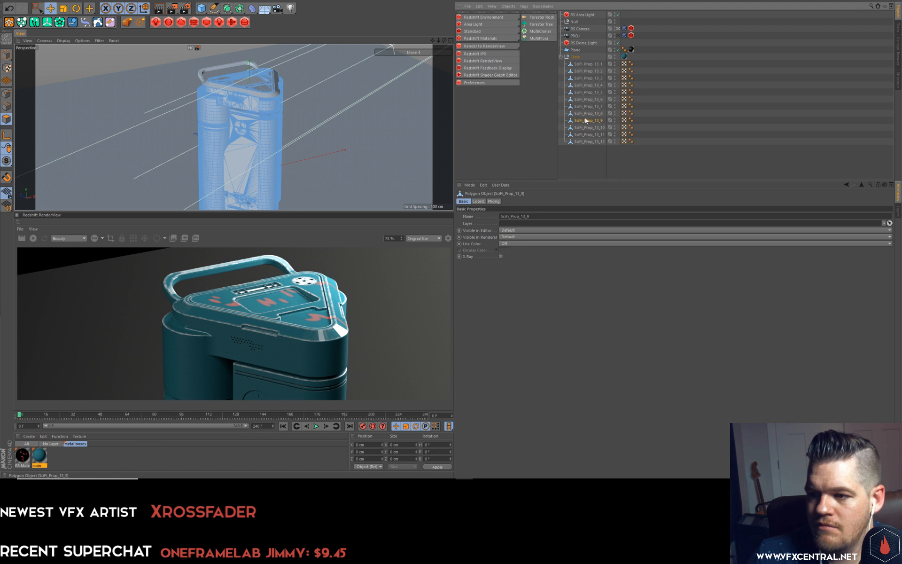
{"action": "left_click", "coordinate": [215, 135]}
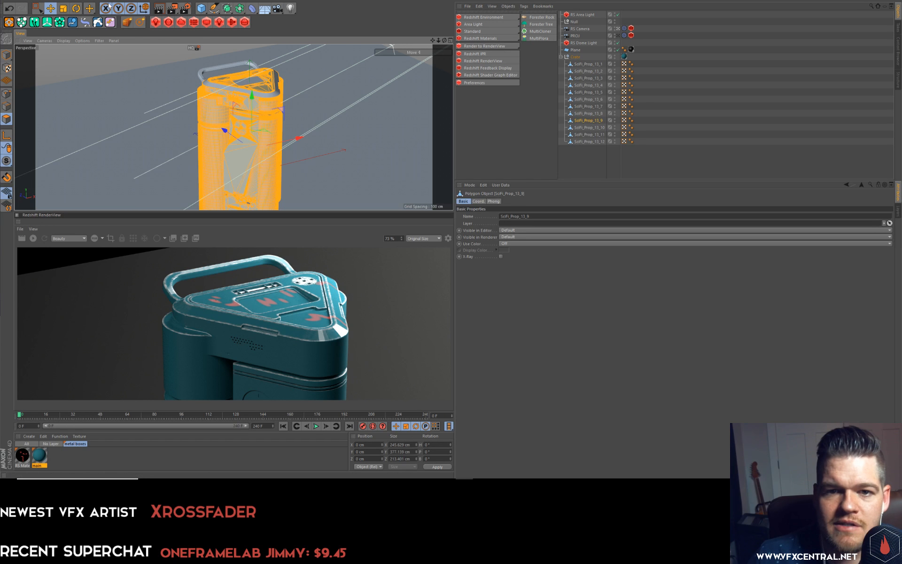
Create a vertex map on the selected crate body polygons using Set Vertex Weight with its default settings, keeping the body object selected.
{"action": "left_click", "coordinate": [55, 1]}
{"action": "left_click", "coordinate": [92, 187]}
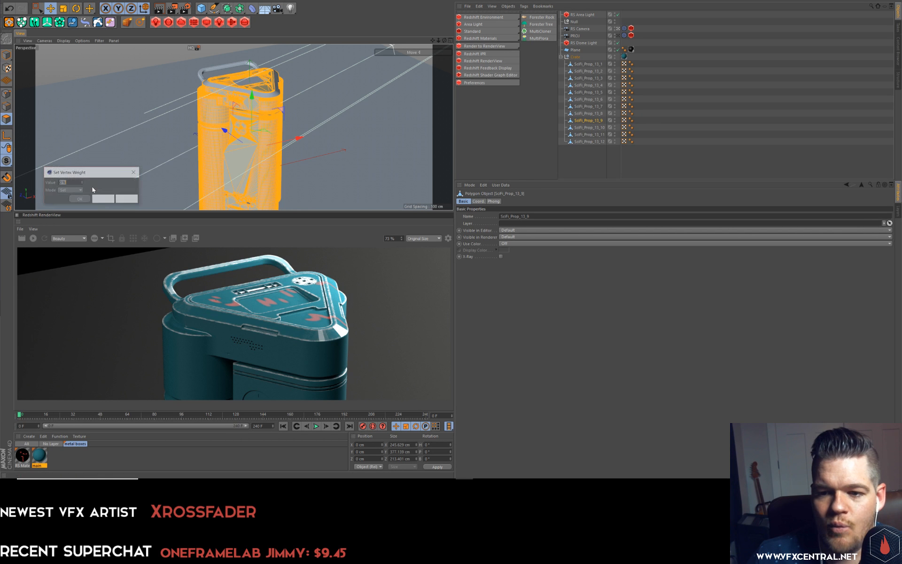
{"action": "left_click", "coordinate": [80, 199]}
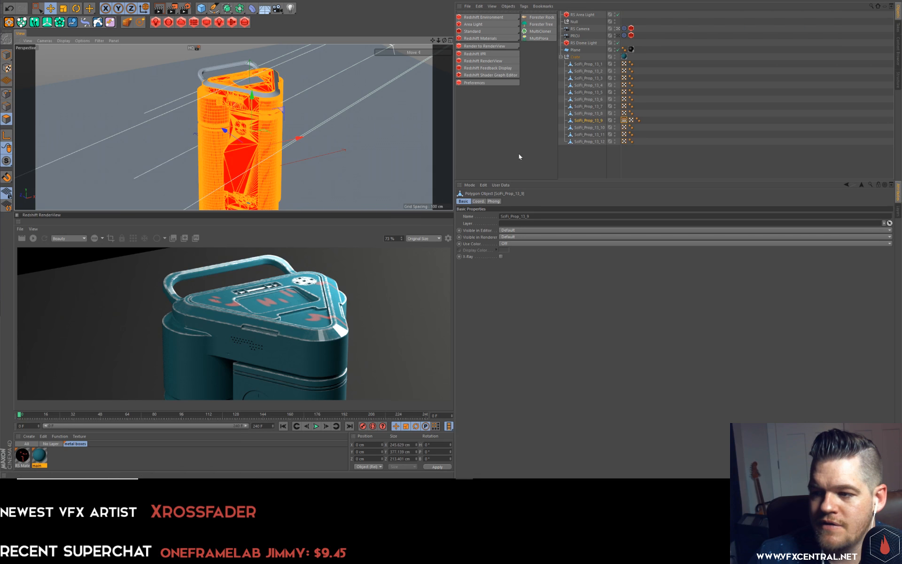
{"action": "left_click", "coordinate": [624, 120]}
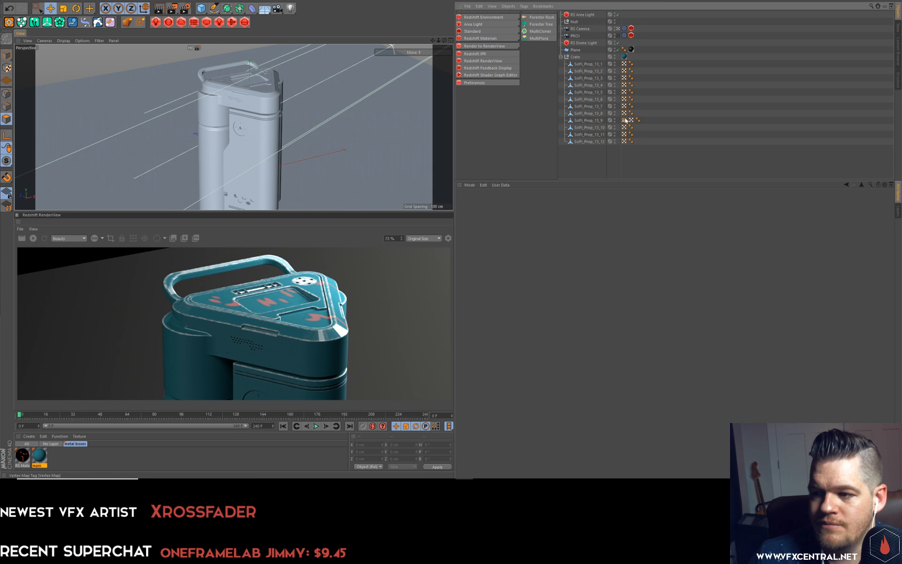
{"action": "left_click", "coordinate": [589, 121]}
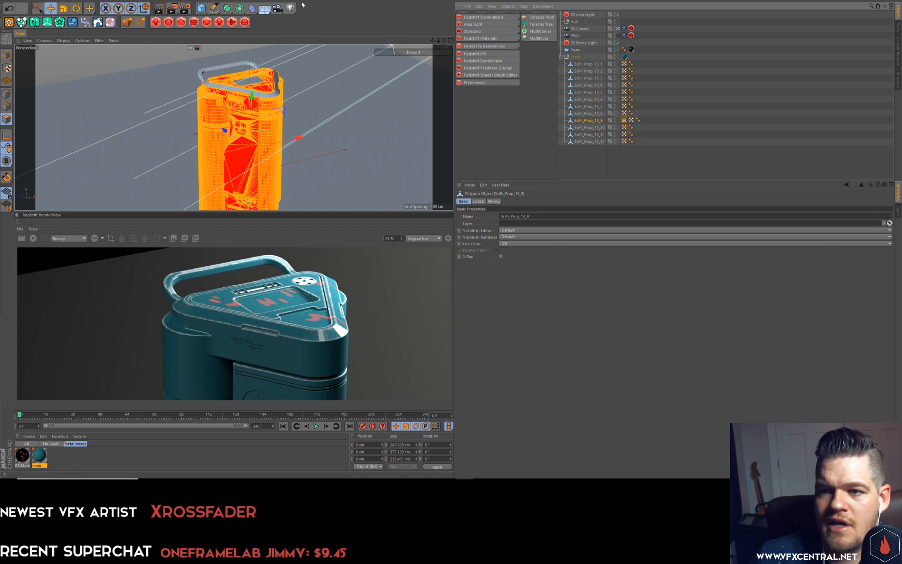
Add an X-Particles xpSystem to the scene and select its xpEmitter.
{"action": "left_click", "coordinate": [343, 1]}
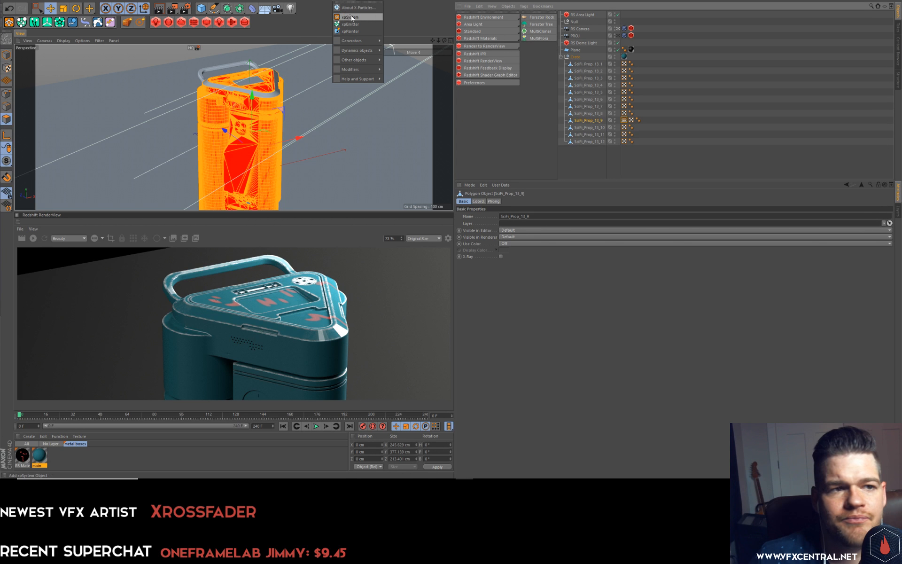
{"action": "left_click", "coordinate": [351, 17]}
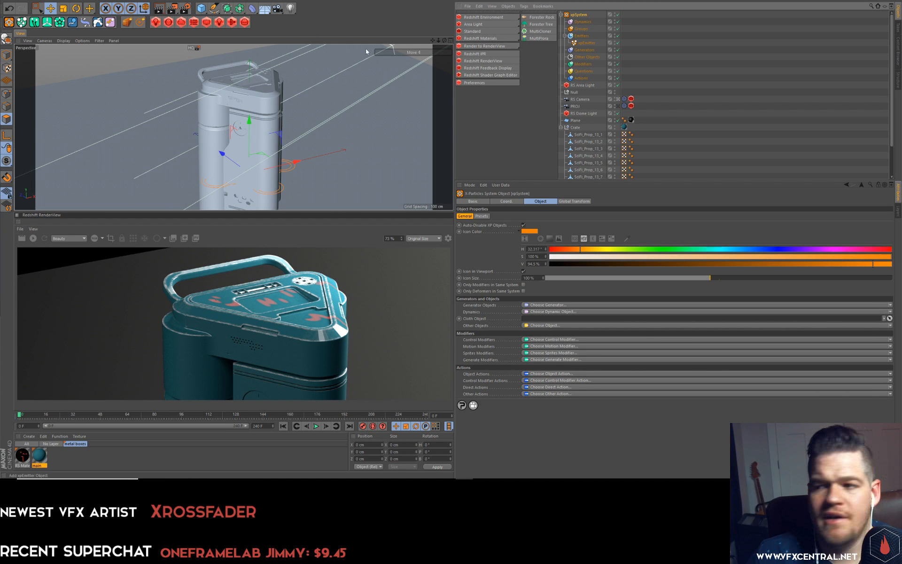
{"action": "left_click", "coordinate": [592, 43]}
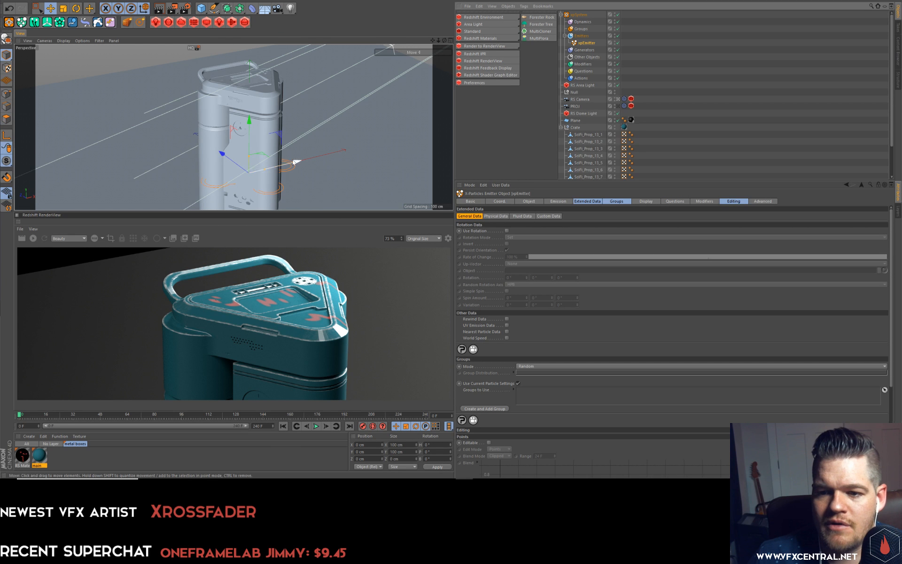
Position the xpEmitter beside the crate at about X -232, Y 81, Z -110 cm and rotate its heading to about -86° towards the body.
{"action": "left_click_drag", "start_coordinate": [293, 159], "coordinate": [220, 178]}
{"action": "left_click_drag", "start_coordinate": [170, 156], "coordinate": [171, 128]}
{"action": "key", "text": "r"}
{"action": "left_click_drag", "start_coordinate": [169, 178], "coordinate": [109, 164]}
{"action": "left_click_drag", "start_coordinate": [195, 162], "coordinate": [262, 158], "text": "alt"}
{"action": "key", "text": "e"}
{"action": "left_click_drag", "start_coordinate": [182, 164], "coordinate": [263, 156]}
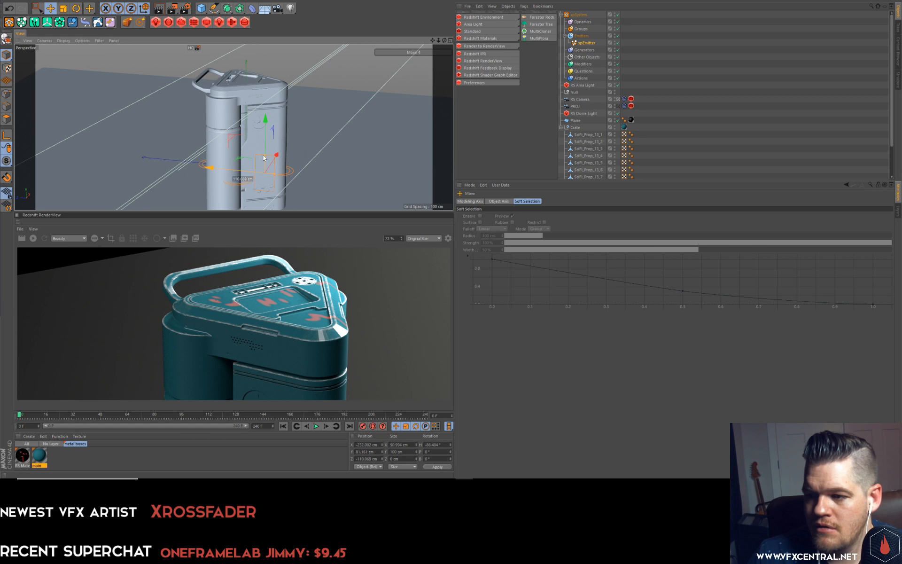
Check the vertex map display on the crate body SciFi_Prop_13_9, with the xpEmitter selected again at the end.
{"action": "scroll", "coordinate": [597, 151], "scroll_direction": "down", "scroll_amount": 3}
{"action": "left_click", "coordinate": [593, 154]}
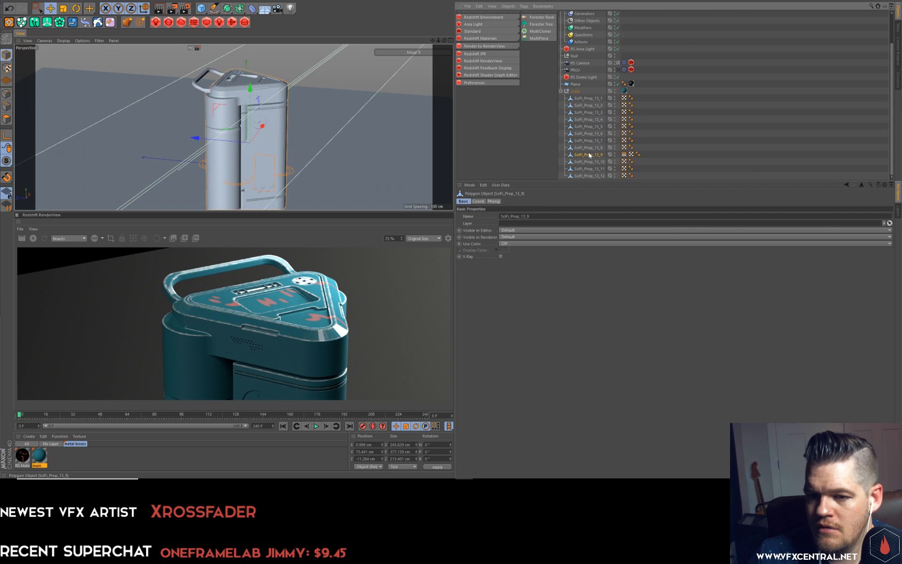
{"action": "left_click", "coordinate": [624, 154]}
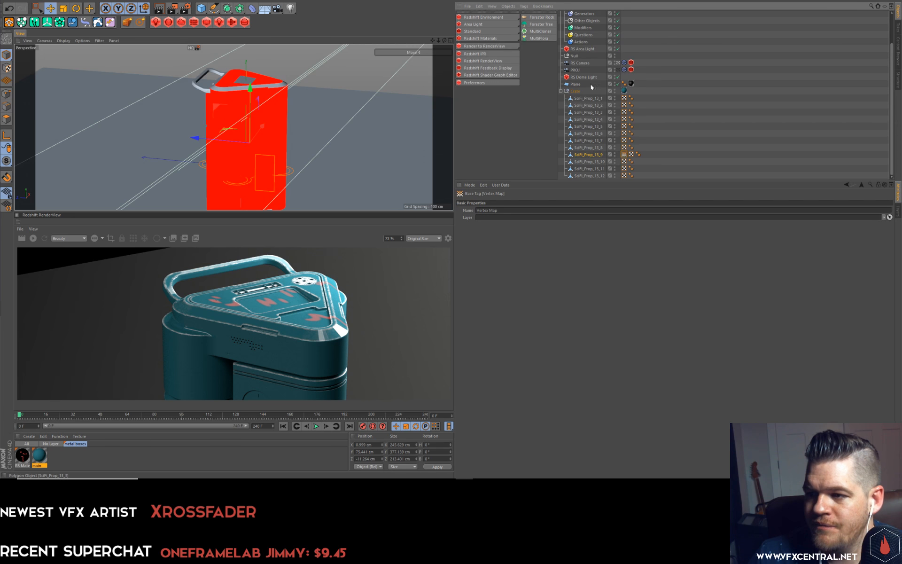
{"action": "scroll", "coordinate": [597, 47], "scroll_direction": "up", "scroll_amount": 3}
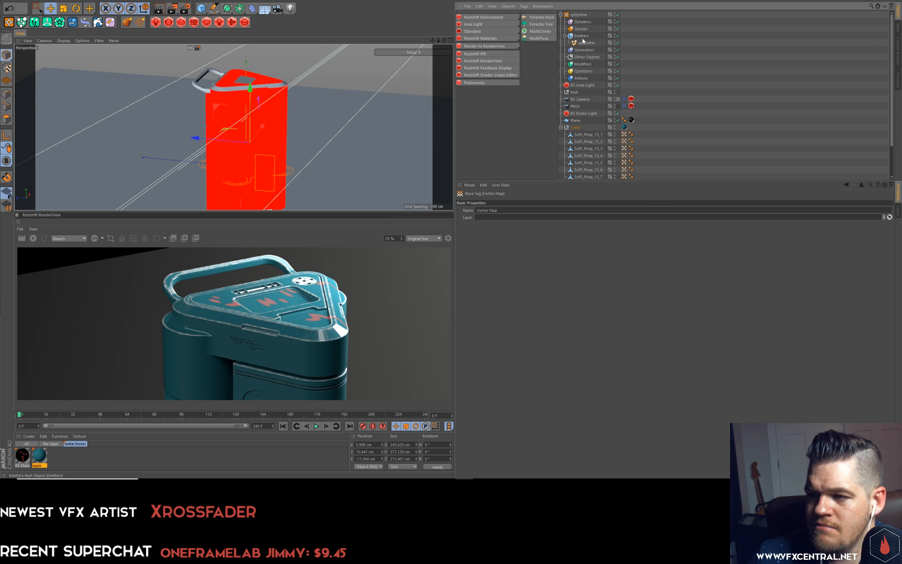
{"action": "left_click", "coordinate": [584, 43]}
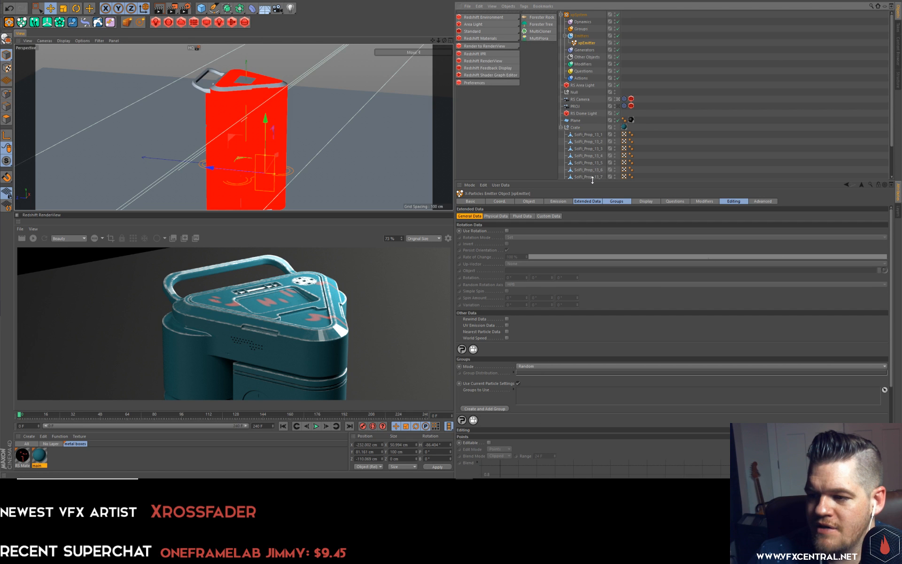
Enlarge the object list and add an X-Particles xpCollider tag to the crate body SciFi_Prop_13_9.
{"action": "left_click_drag", "start_coordinate": [592, 180], "coordinate": [593, 248]}
{"action": "left_click", "coordinate": [585, 197]}
{"action": "left_click", "coordinate": [581, 192]}
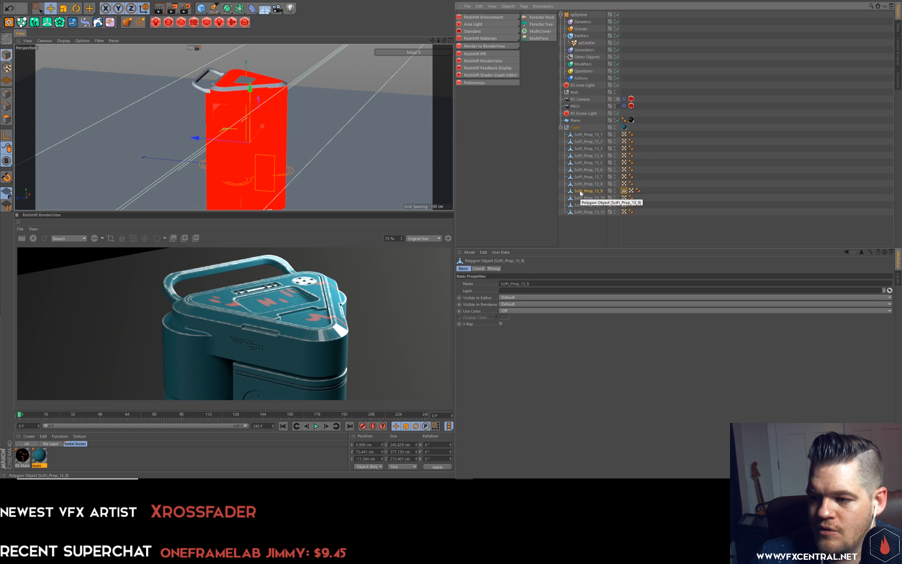
{"action": "right_click", "coordinate": [581, 192]}
{"action": "mouse_move", "coordinate": [611, 266]}
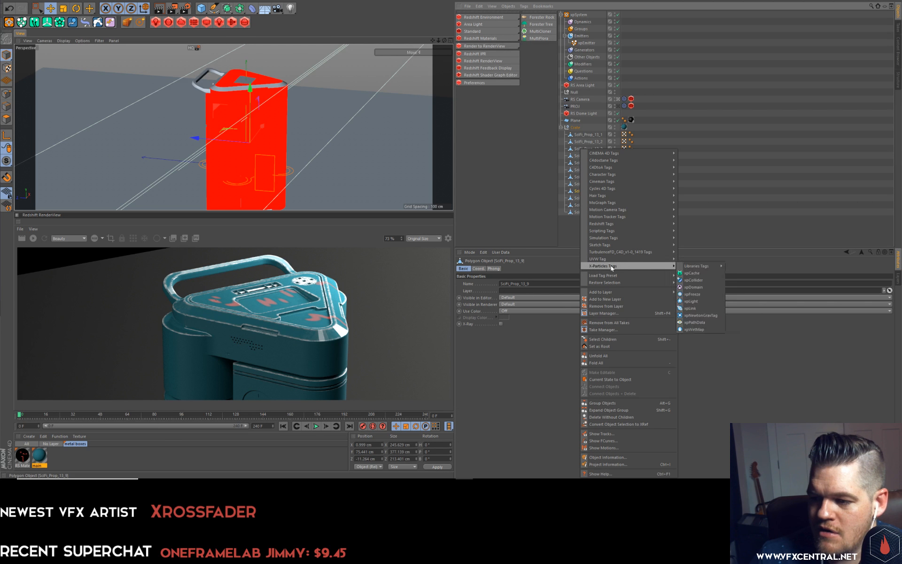
{"action": "left_click", "coordinate": [701, 281]}
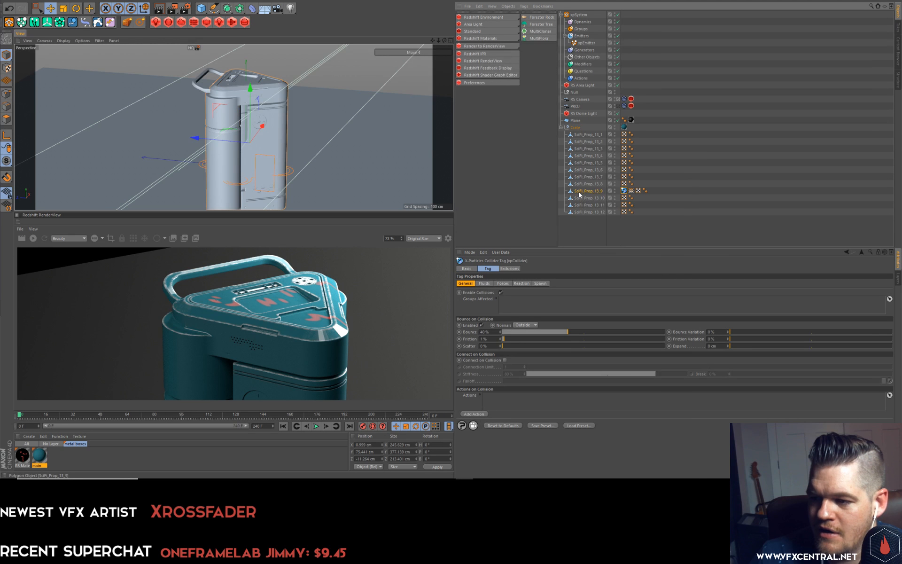
{"action": "right_click", "coordinate": [580, 193]}
{"action": "left_click", "coordinate": [576, 193]}
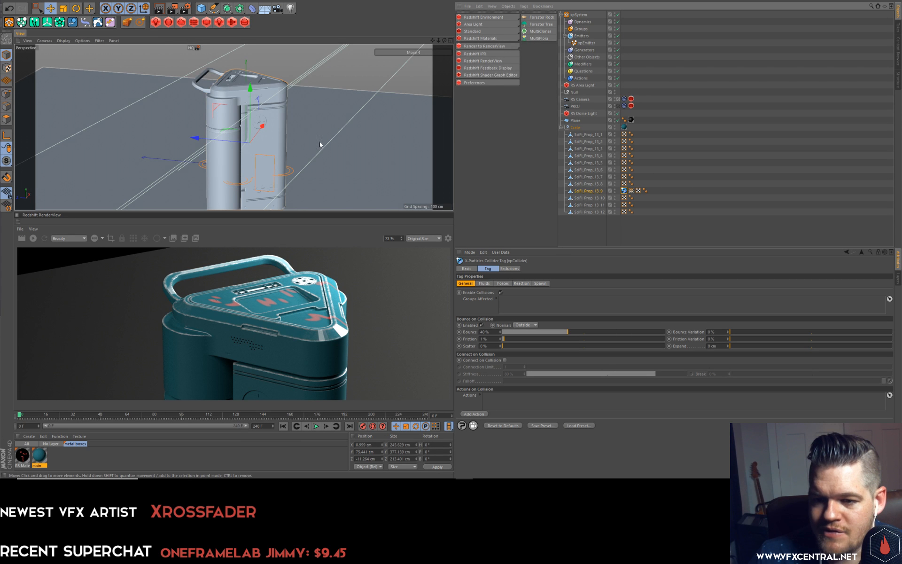
Shift the xpEmitter to about Z -73 cm and play the simulation briefly to test the emission.
{"action": "left_click", "coordinate": [583, 43]}
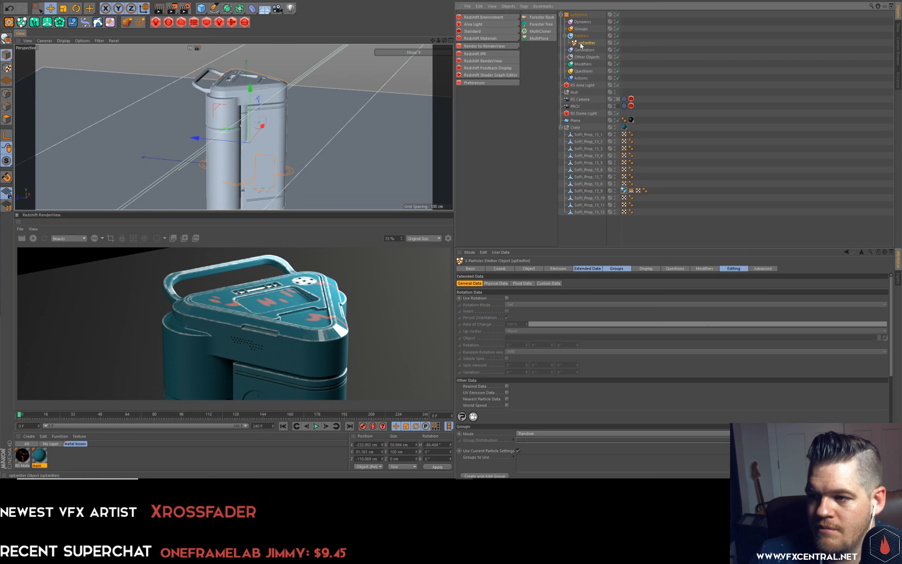
{"action": "mouse_move", "coordinate": [203, 166]}
{"action": "left_mouse_down"}
{"action": "mouse_move", "coordinate": [278, 168]}
{"action": "mouse_move", "coordinate": [210, 164]}
{"action": "left_mouse_up"}
{"action": "left_click", "coordinate": [316, 426]}
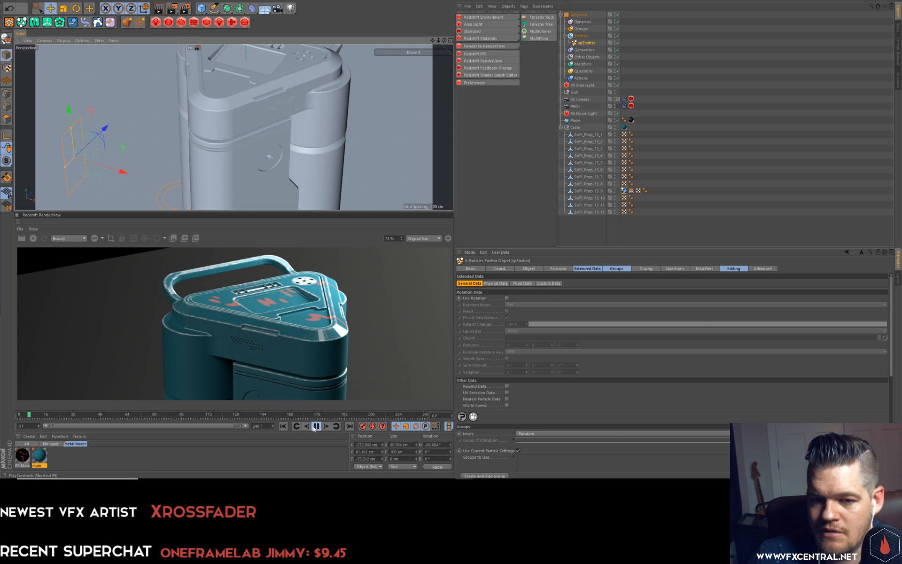
{"action": "left_click", "coordinate": [315, 426]}
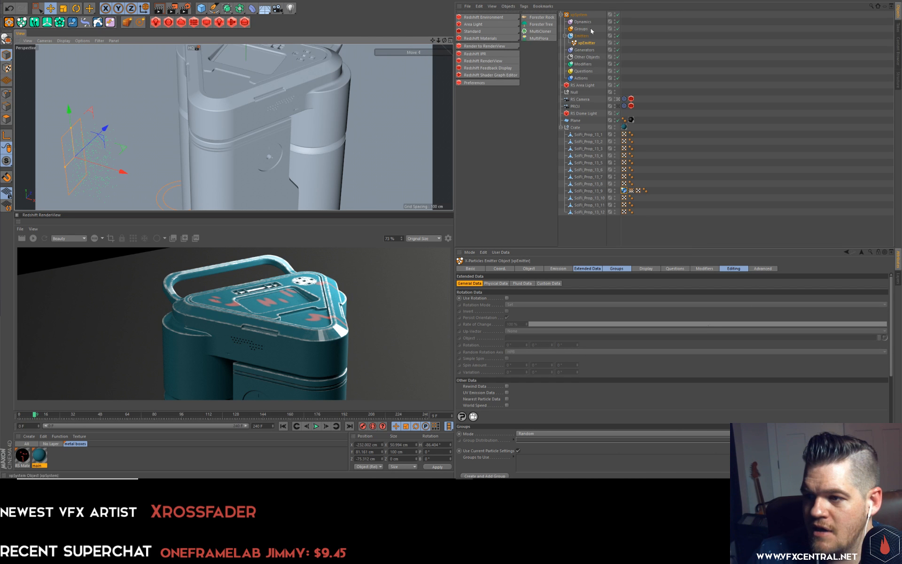
Delete the RS Camera's keyframes at frame 0.
{"action": "left_click", "coordinate": [580, 99]}
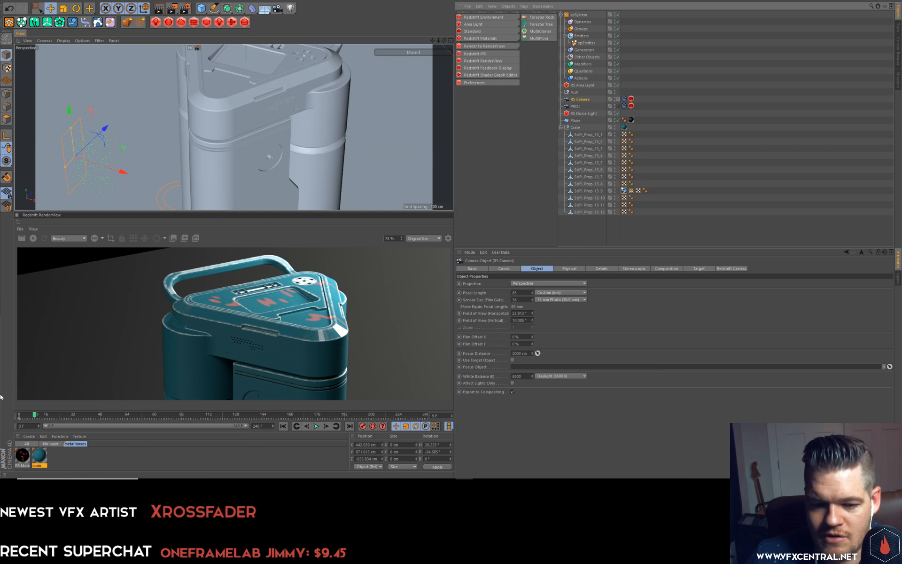
{"action": "left_click", "coordinate": [19, 419]}
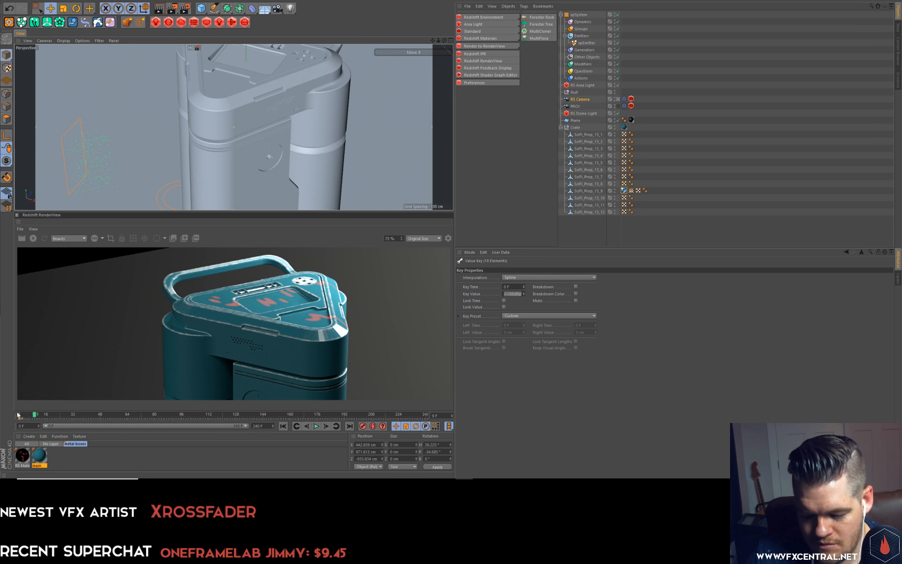
{"action": "key", "text": "Delete"}
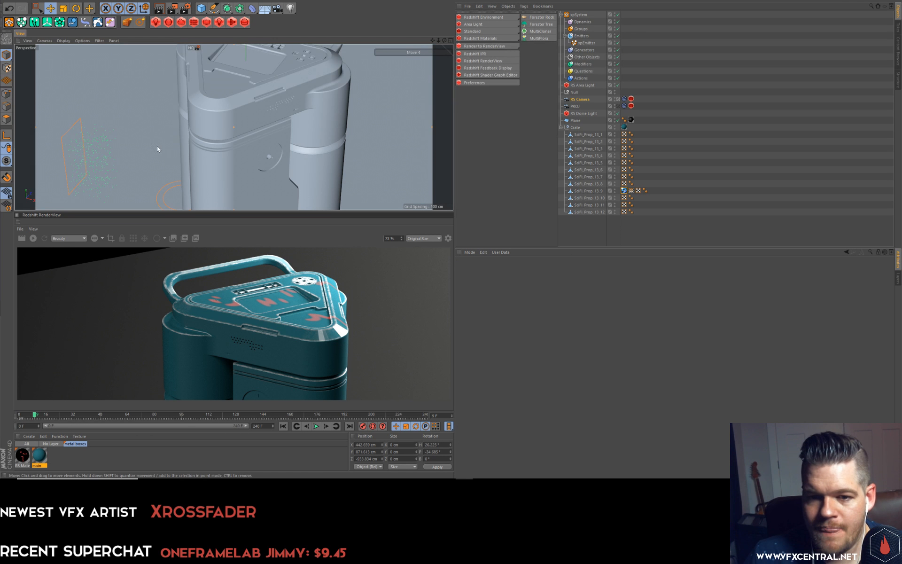
Play the simulation on from the current frame to check how the particles collide with the crate body.
{"action": "left_click_drag", "start_coordinate": [195, 143], "coordinate": [234, 143], "text": "alt"}
{"action": "right_click_drag", "start_coordinate": [206, 167], "coordinate": [203, 233], "text": "alt"}
{"action": "left_click_drag", "start_coordinate": [209, 157], "coordinate": [209, 158], "text": "alt"}
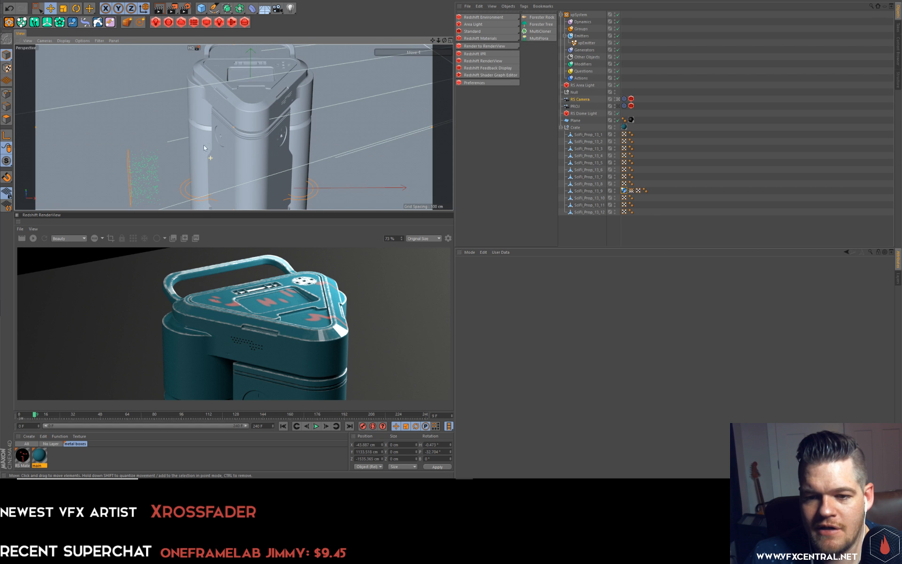
{"action": "left_click", "coordinate": [317, 427]}
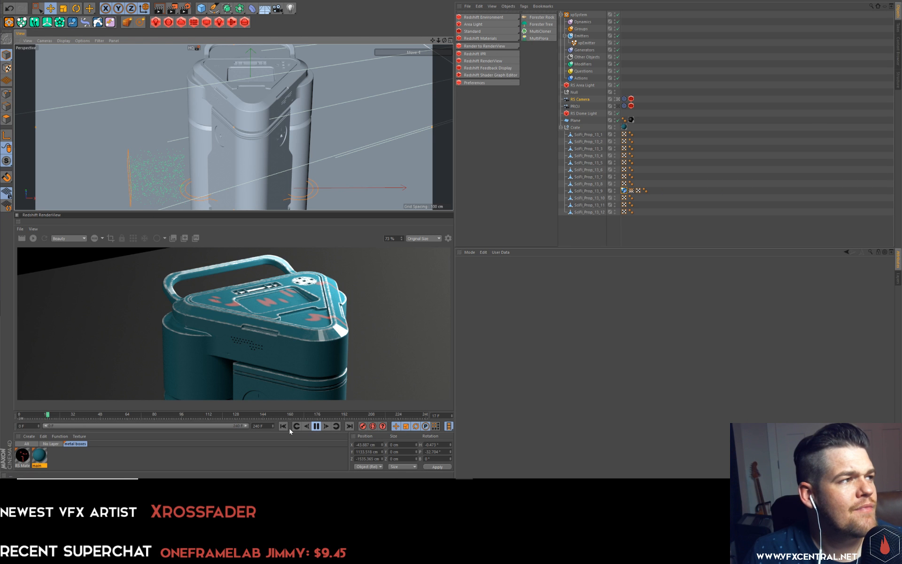
{"action": "left_click", "coordinate": [316, 426]}
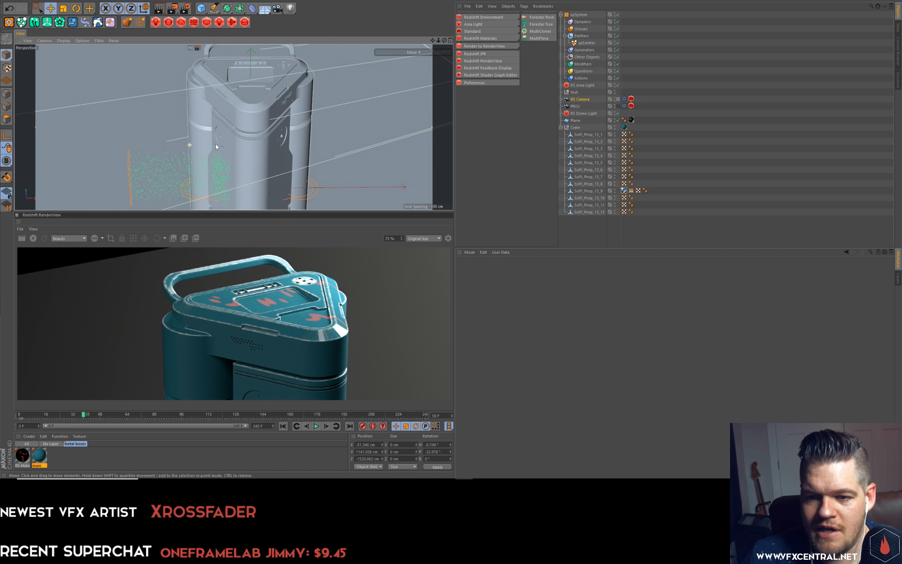
{"action": "left_click_drag", "start_coordinate": [216, 143], "coordinate": [222, 128], "text": "alt"}
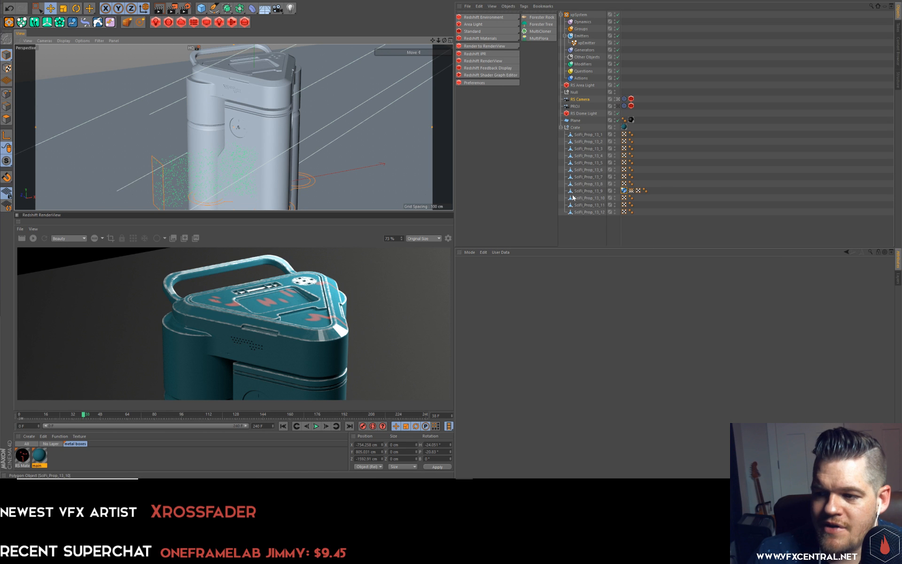
Add an X-Particles xpWetMap tag to the crate body SciFi_Prop_13_9.
{"action": "left_click", "coordinate": [588, 191]}
{"action": "left_click", "coordinate": [630, 191]}
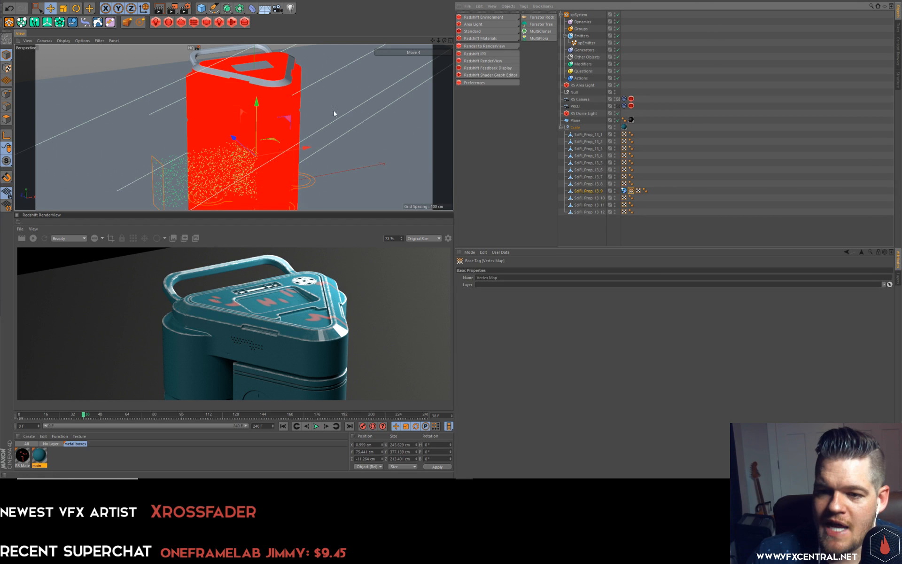
{"action": "right_click", "coordinate": [596, 195]}
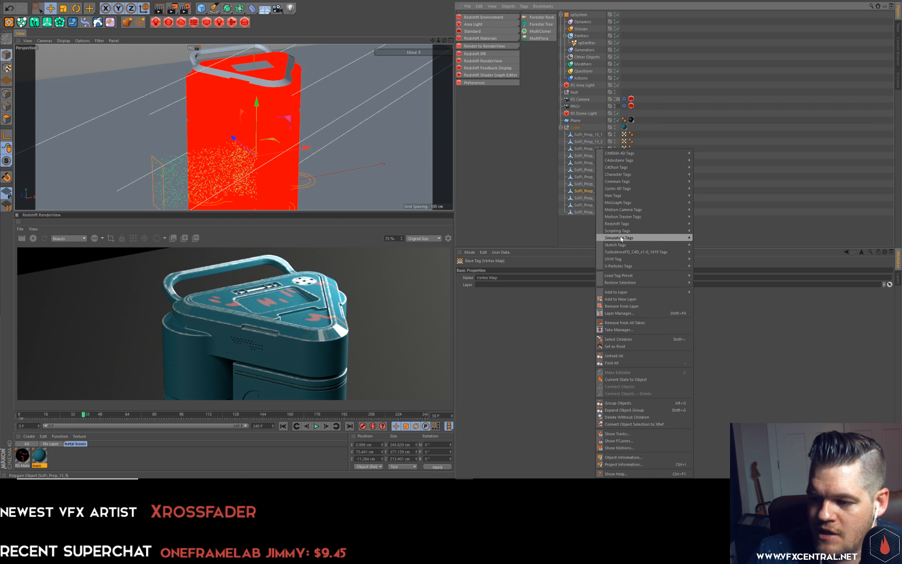
{"action": "mouse_move", "coordinate": [635, 266]}
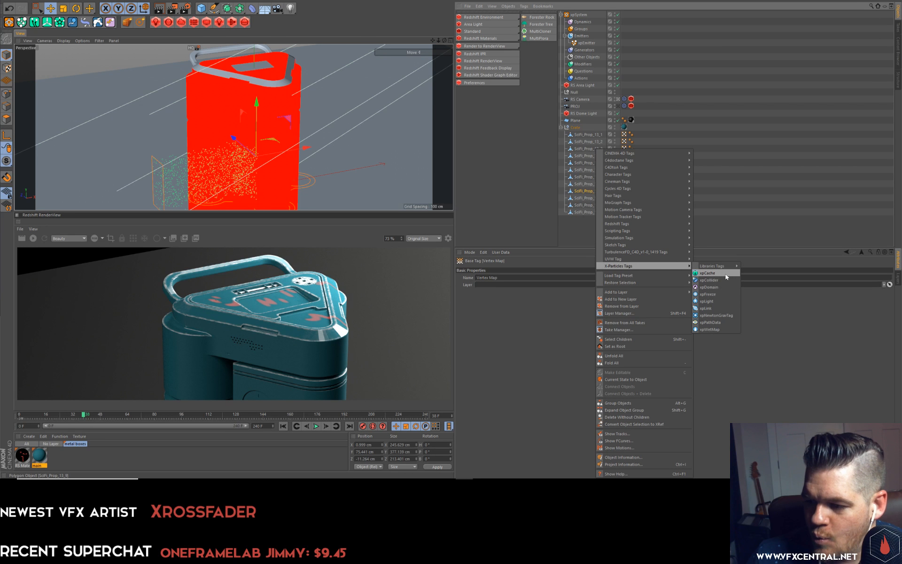
{"action": "left_click", "coordinate": [718, 329]}
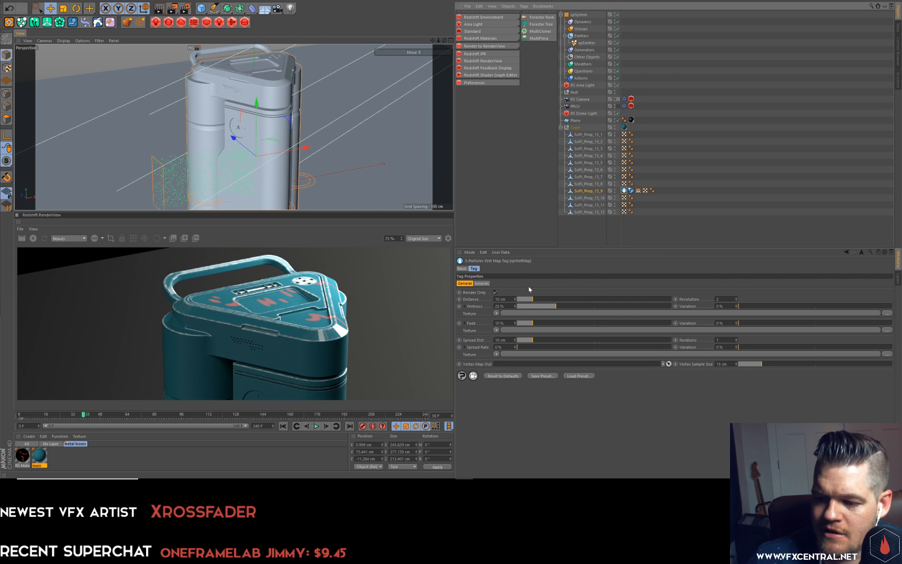
Assign the body's Vertex Map as the wet map's Vertex Map Out and add the xpEmitter as its particle source.
{"action": "left_click_drag", "start_coordinate": [638, 190], "coordinate": [510, 365]}
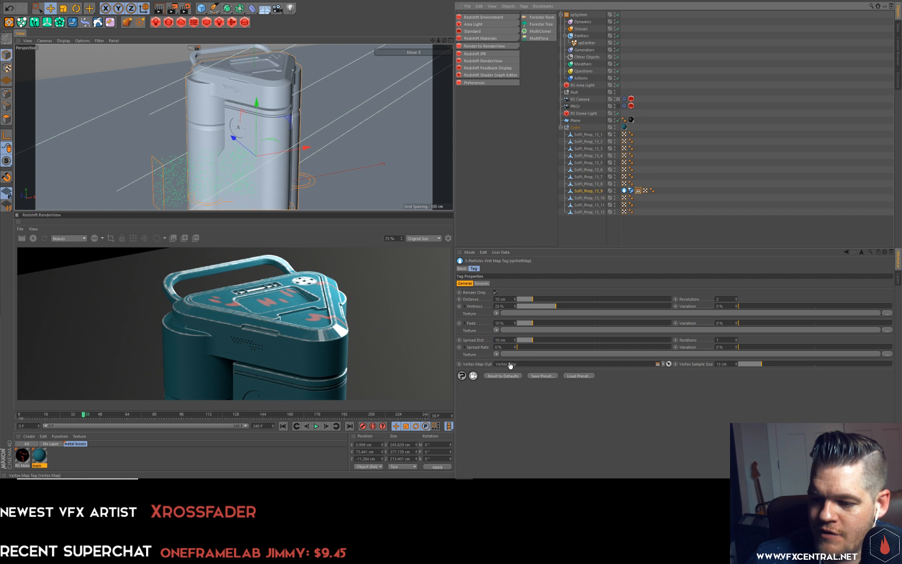
{"action": "left_click", "coordinate": [481, 283]}
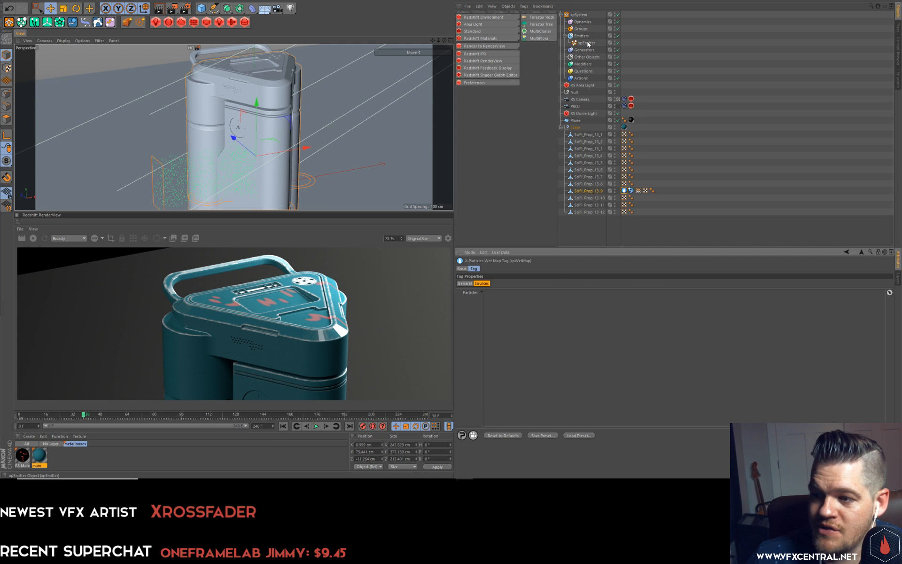
{"action": "left_click_drag", "start_coordinate": [588, 43], "coordinate": [548, 300]}
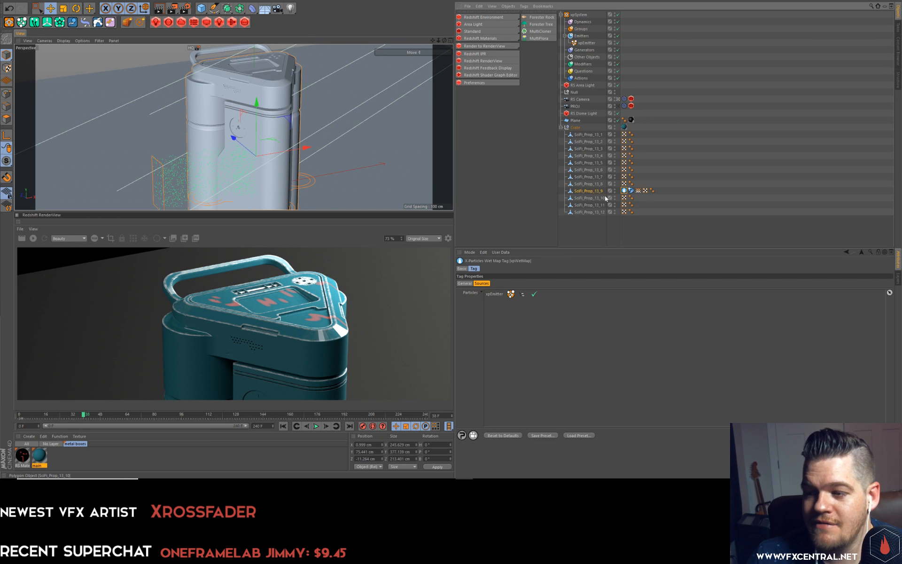
Turn off Render Only in the general settings of the crate body's xpWetMap tag.
{"action": "left_click", "coordinate": [633, 191]}
{"action": "left_click", "coordinate": [624, 190]}
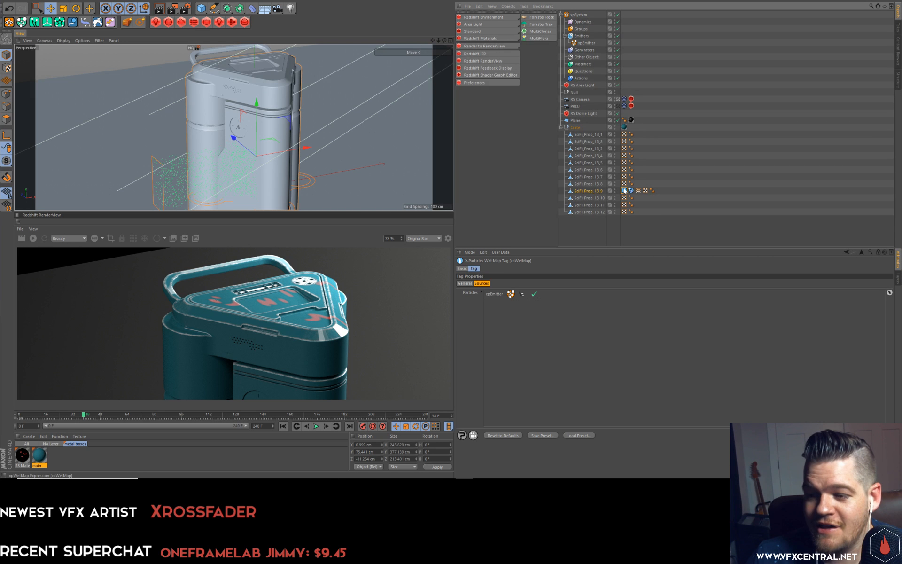
{"action": "left_click", "coordinate": [471, 284]}
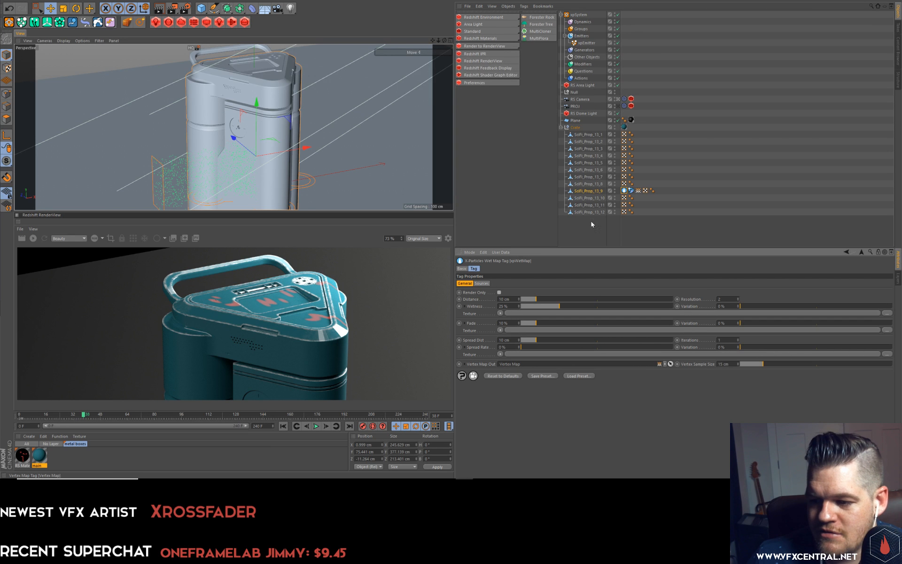
Display the crate body's vertex map, select the xpEmitter and rewind the animation to frame 0.
{"action": "left_click", "coordinate": [639, 190]}
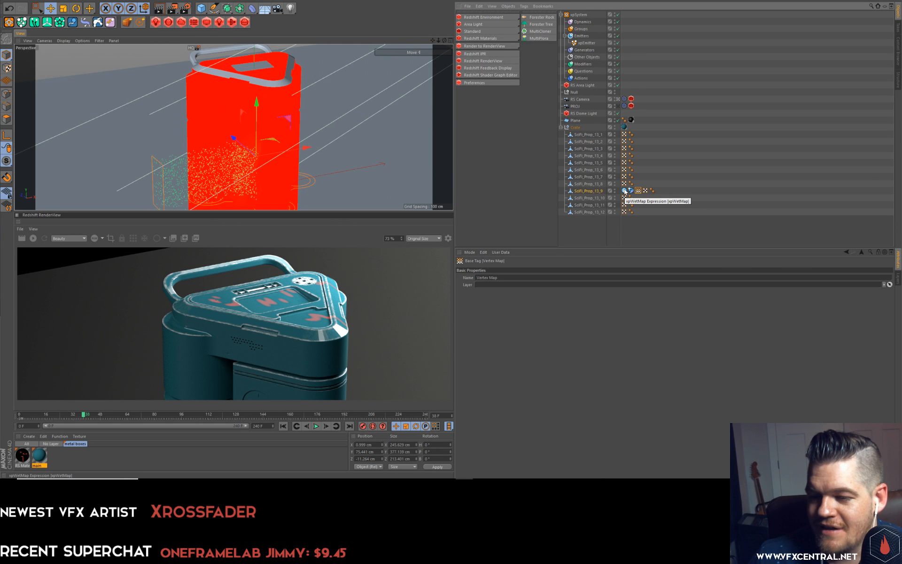
{"action": "left_click", "coordinate": [586, 43]}
{"action": "left_click", "coordinate": [283, 426]}
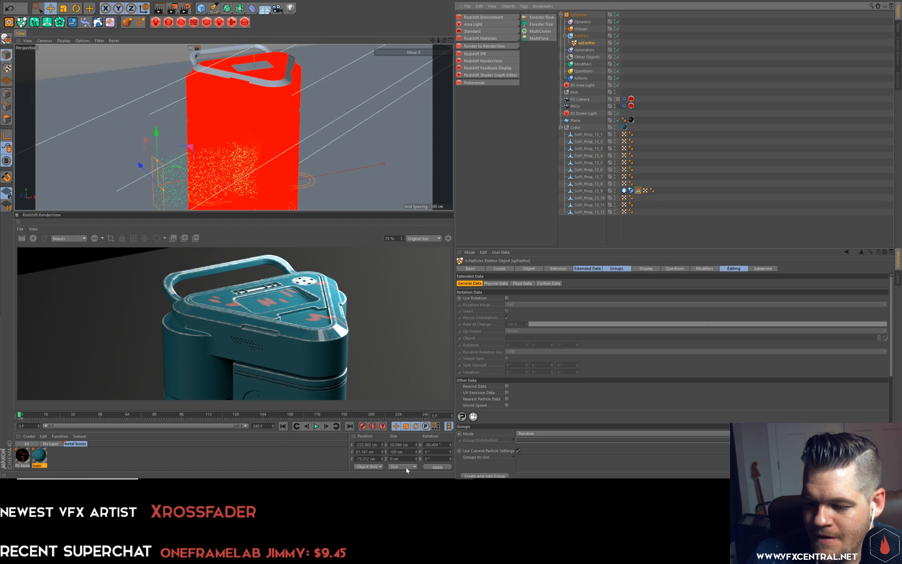
Switch to Photoshop, close it without saving crate.png, and return to Cinema 4D.
{"action": "key", "text": "alt+Tab"}
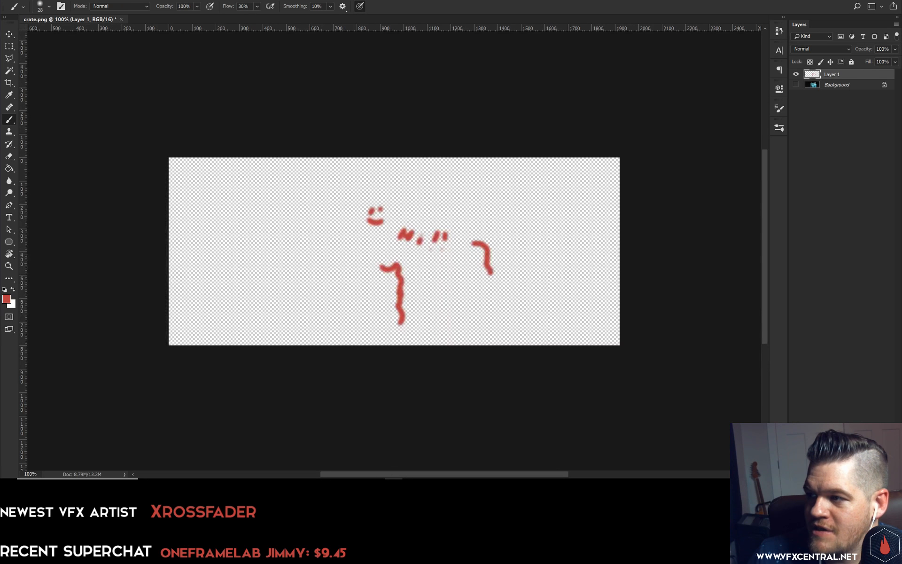
{"action": "key", "text": "ctrl+w"}
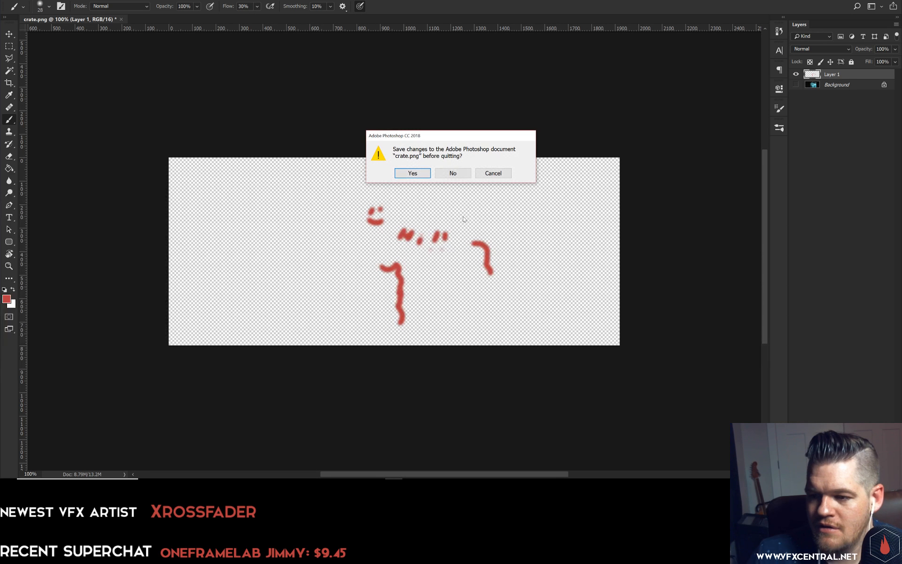
{"action": "left_click", "coordinate": [453, 172]}
{"action": "key", "text": "alt+Tab"}
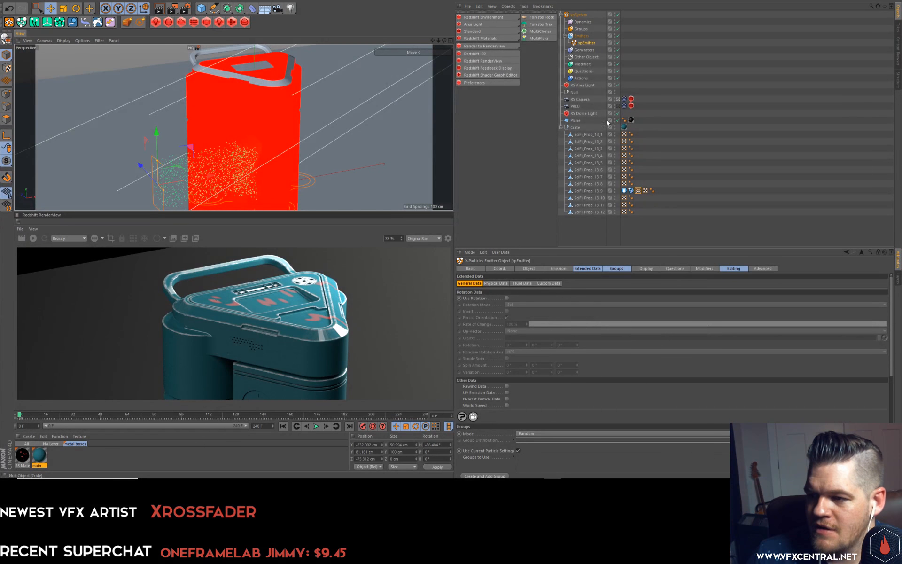
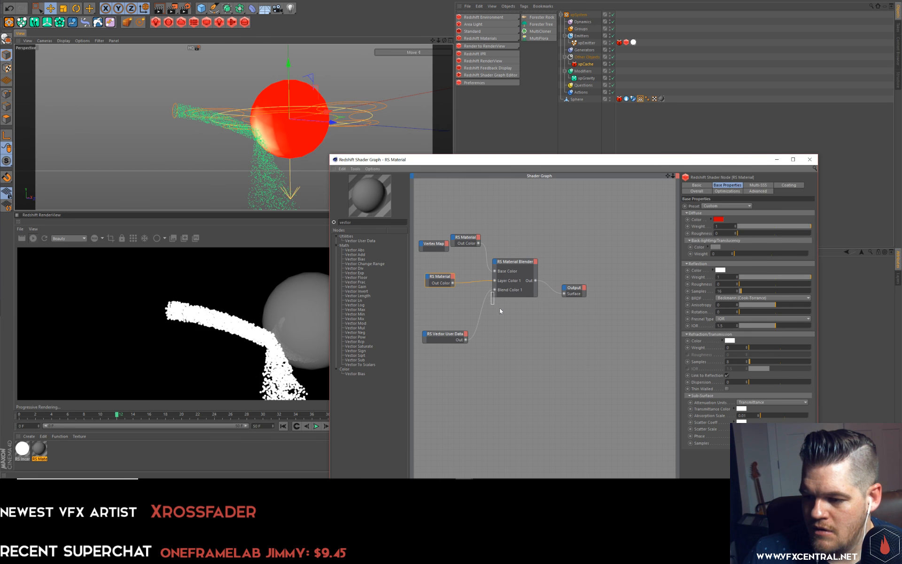
Try feeding RS Vector User Data and the Vertex Map node directly into the Output's Surface before reconnecting the RS Material Blender.
{"action": "left_click", "coordinate": [492, 291]}
{"action": "left_click_drag", "start_coordinate": [492, 292], "coordinate": [483, 298]}
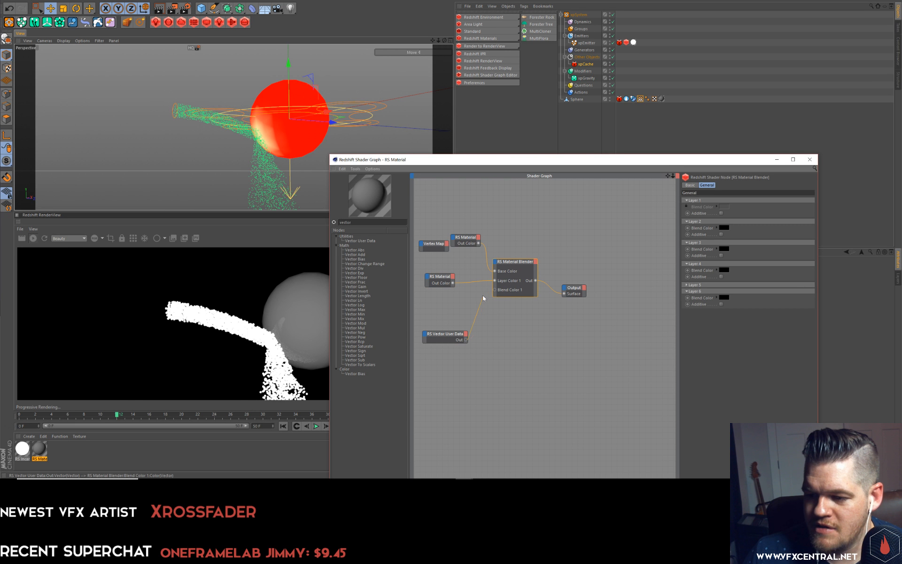
{"action": "left_click_drag", "start_coordinate": [564, 294], "coordinate": [563, 294]}
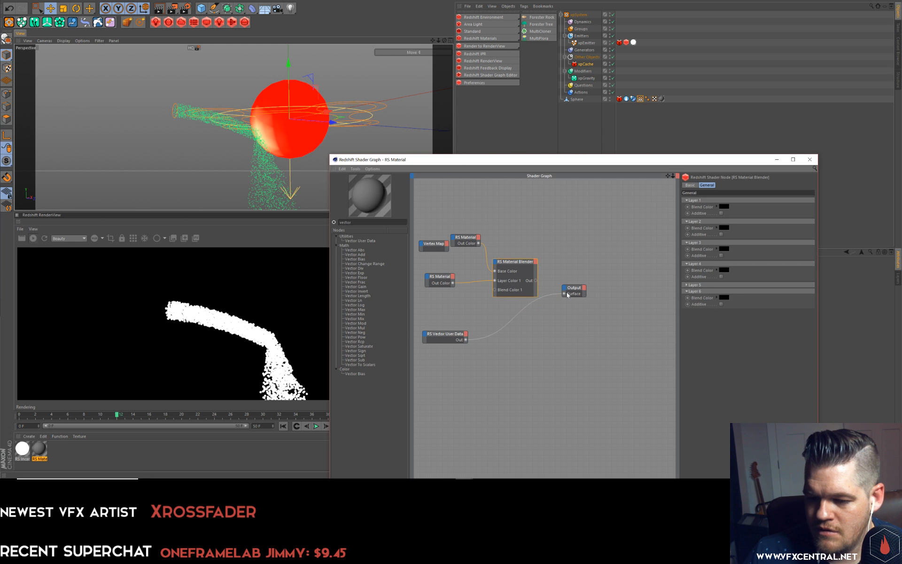
{"action": "left_click", "coordinate": [447, 244]}
{"action": "left_click", "coordinate": [455, 255]}
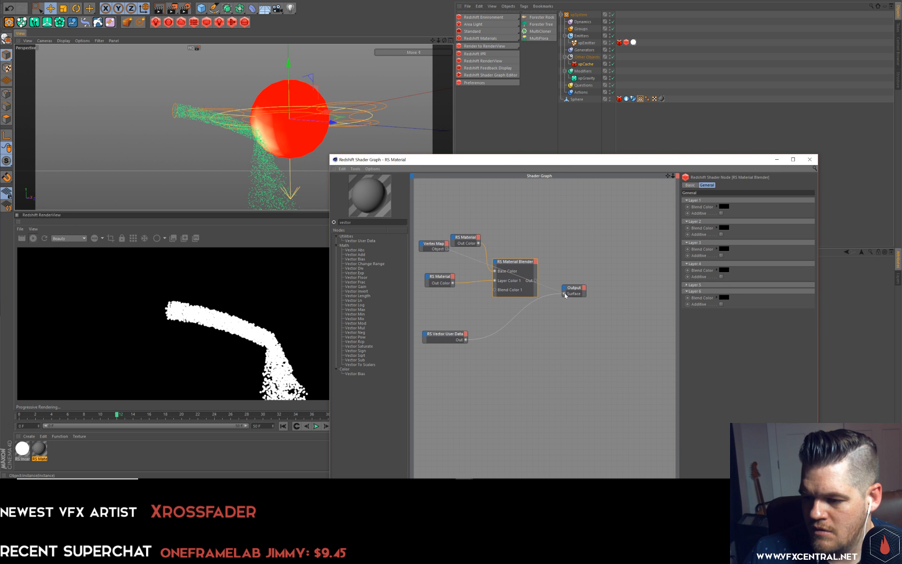
{"action": "mouse_move", "coordinate": [440, 326]}
{"action": "left_mouse_down"}
{"action": "mouse_move", "coordinate": [408, 335]}
{"action": "mouse_move", "coordinate": [426, 336]}
{"action": "left_mouse_up"}
{"action": "left_click", "coordinate": [436, 239]}
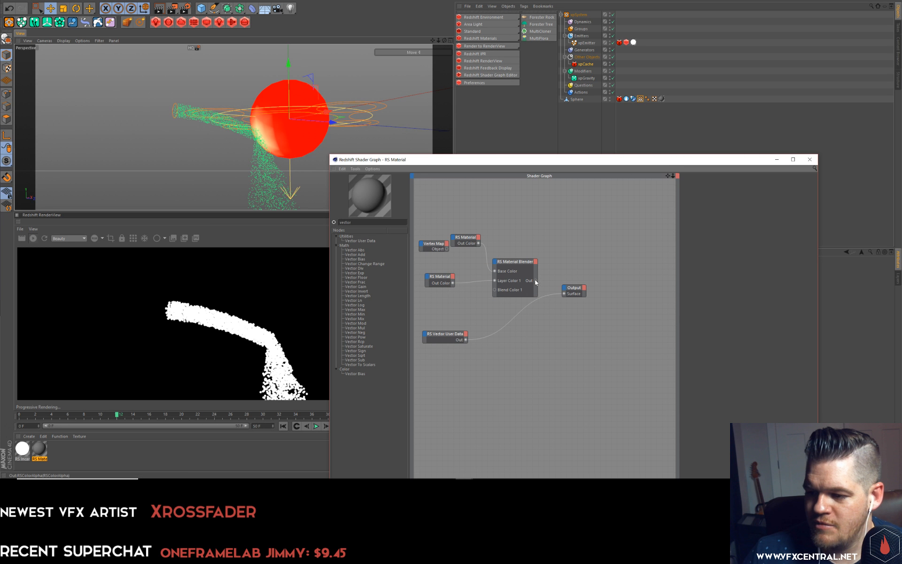
{"action": "left_click_drag", "start_coordinate": [535, 281], "coordinate": [564, 294]}
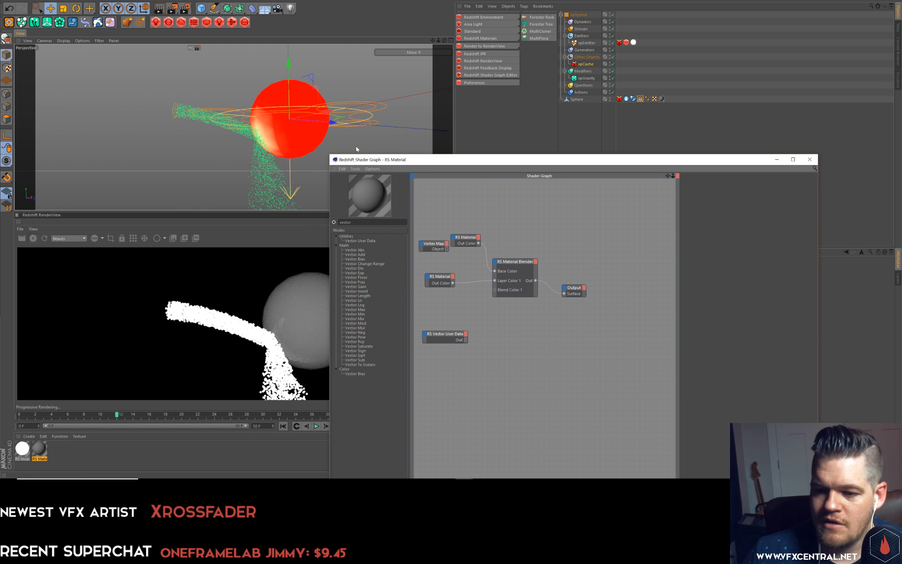
Reconnect RS Vector User Data to Blend Color 1 and reassign the sphere's Vertex Map tag as its attribute name.
{"action": "left_click_drag", "start_coordinate": [247, 102], "coordinate": [209, 116], "text": "alt"}
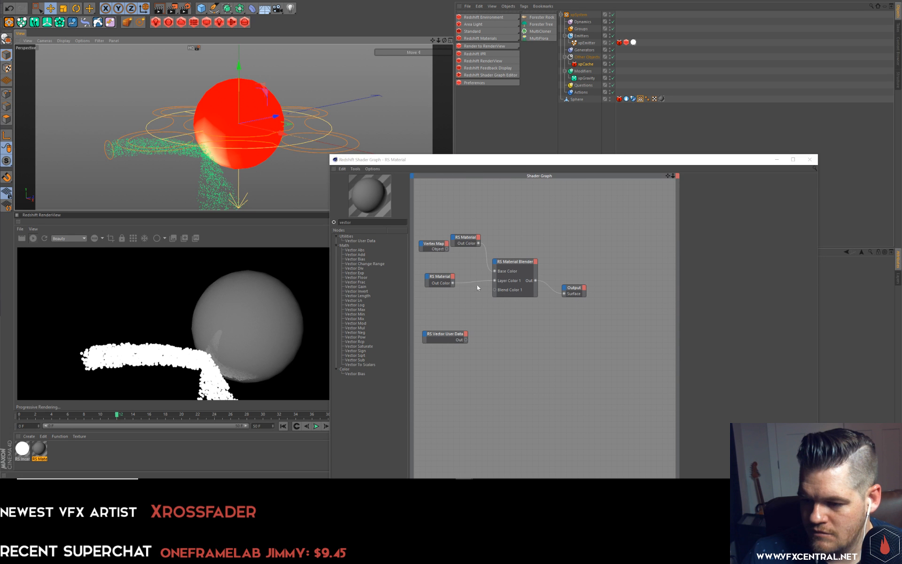
{"action": "left_click", "coordinate": [490, 321]}
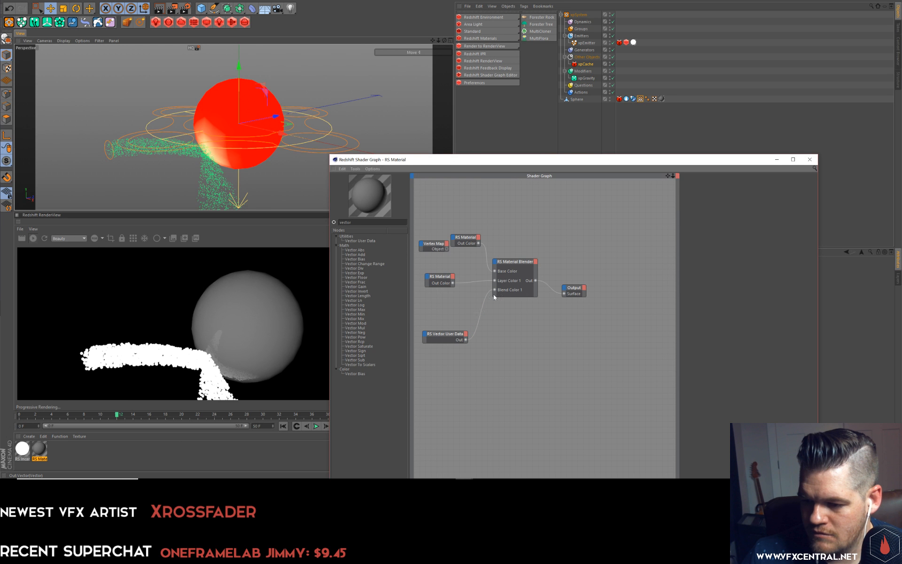
{"action": "left_click", "coordinate": [444, 335]}
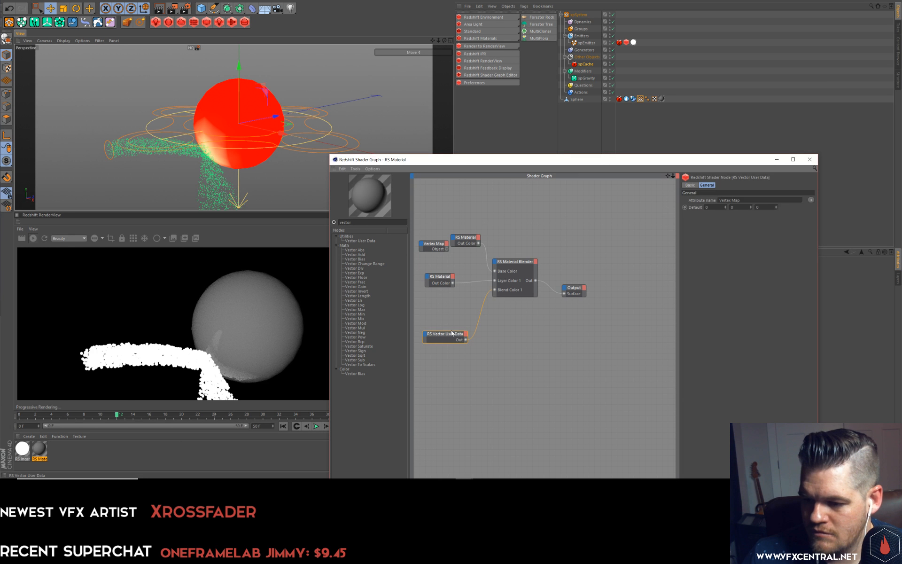
{"action": "left_click", "coordinate": [640, 99]}
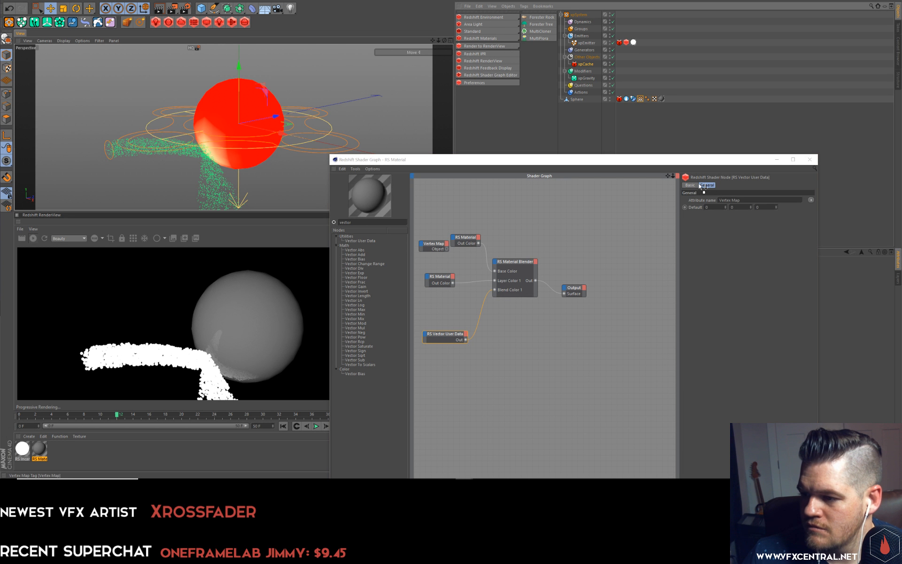
Find the Vertex Attribute utility node, add it to the shader graph and place it just above RS Vector User Data.
{"action": "double_click", "coordinate": [375, 225]}
{"action": "type", "text": "w"}
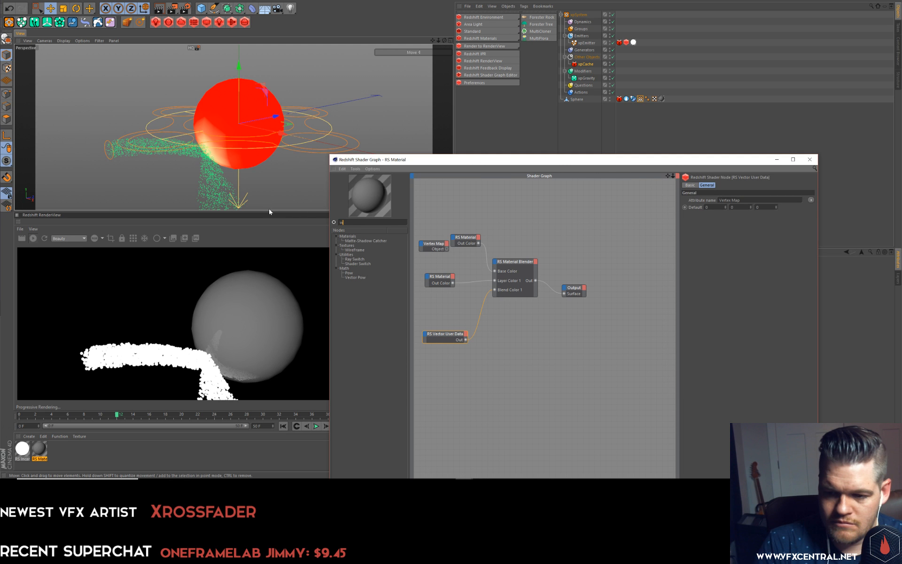
{"action": "type", "text": "i"}
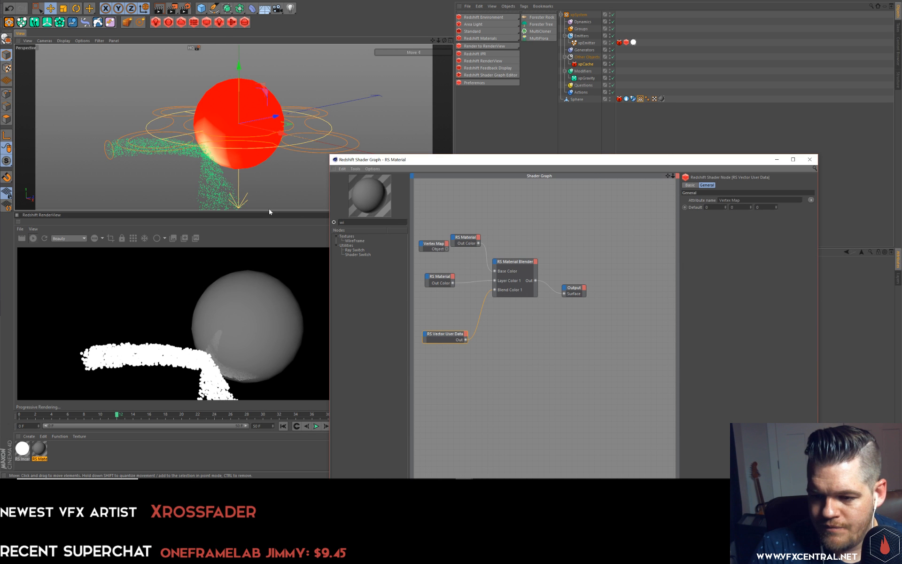
{"action": "key", "text": "BackSpace"}
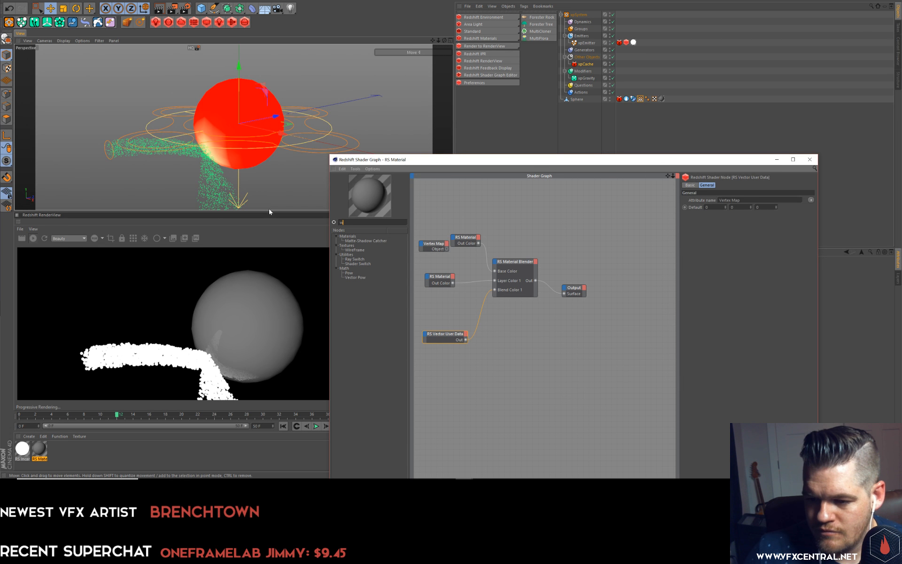
{"action": "key", "text": "BackSpace"}
{"action": "type", "text": "ve"}
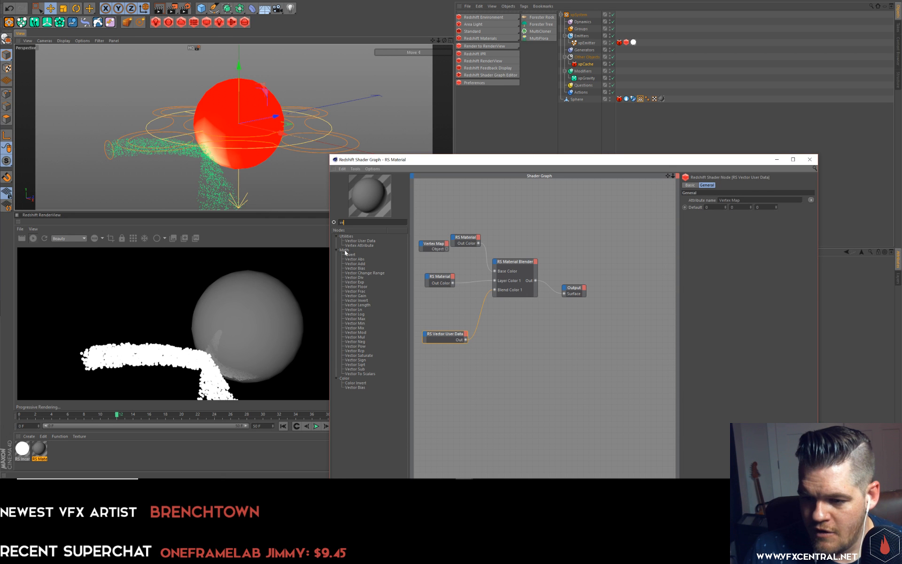
{"action": "left_click_drag", "start_coordinate": [450, 323], "coordinate": [451, 320]}
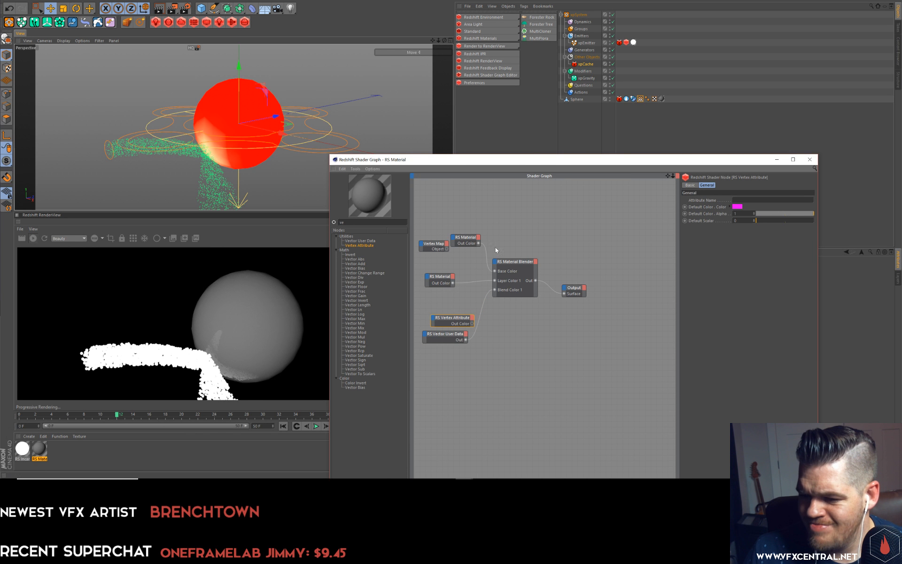
{"action": "left_click_drag", "start_coordinate": [462, 315], "coordinate": [456, 314]}
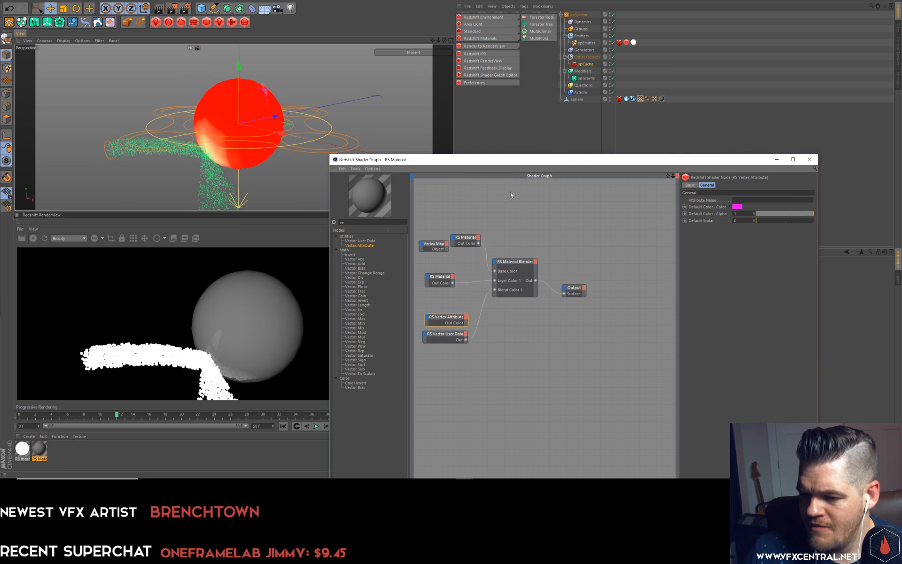
Use the sphere's Vertex Map tag as the RS Vertex Attribute's Attribute Name and connect its Out Color to Blend Color 1.
{"action": "left_click_drag", "start_coordinate": [640, 99], "coordinate": [754, 201]}
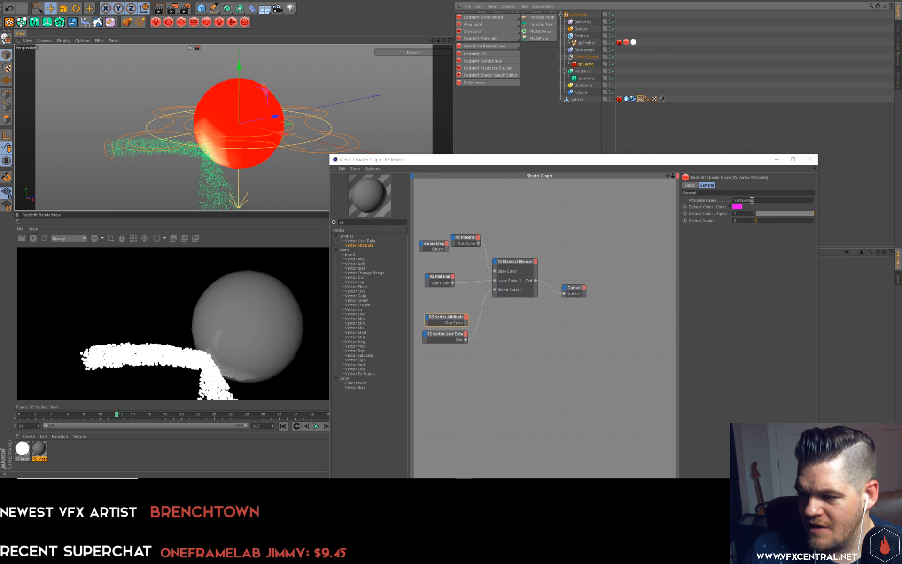
{"action": "left_click_drag", "start_coordinate": [466, 323], "coordinate": [495, 290]}
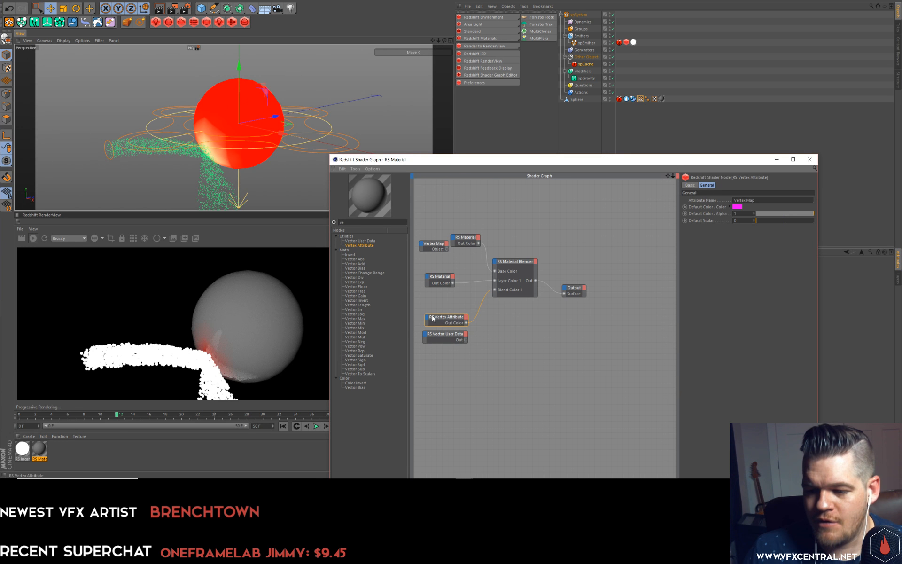
Delete the unused RS Vector User Data and Vertex Map nodes and align the base RS Material with the other input nodes.
{"action": "left_click", "coordinate": [455, 340]}
{"action": "key", "text": "Delete"}
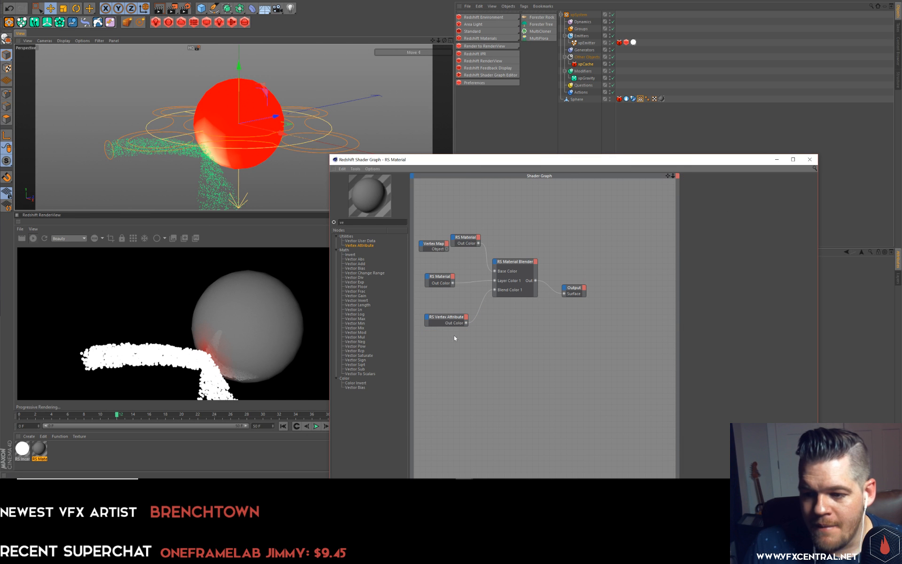
{"action": "left_click", "coordinate": [439, 320]}
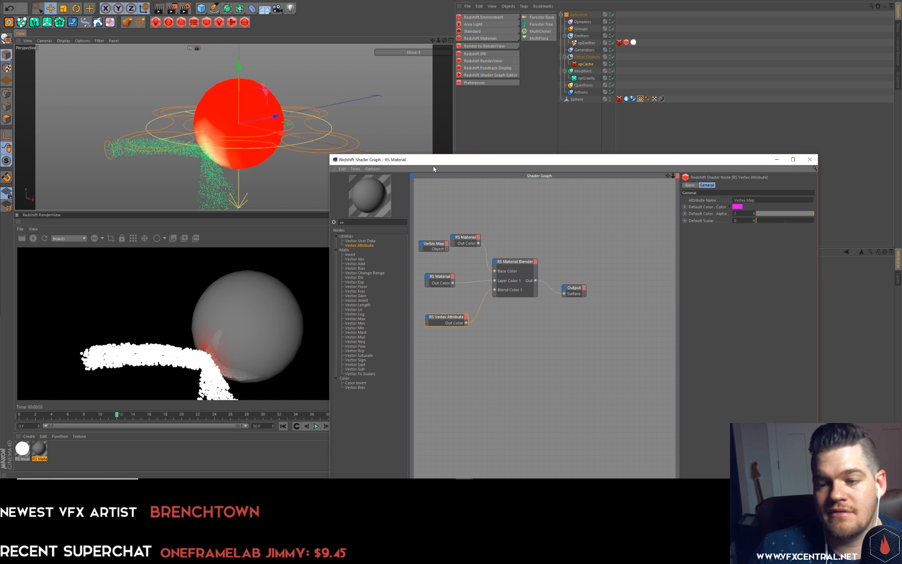
{"action": "left_click_drag", "start_coordinate": [256, 141], "coordinate": [241, 140], "text": "alt"}
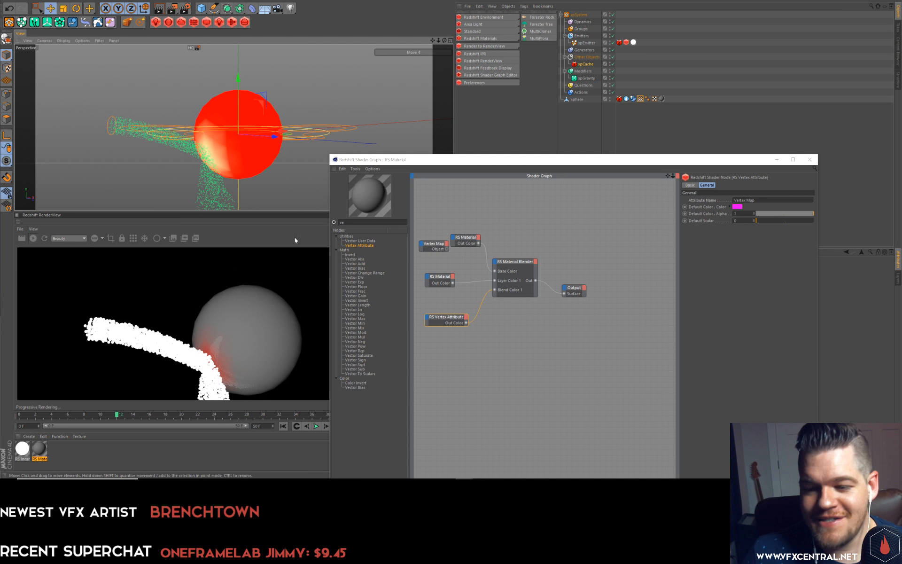
{"action": "left_click", "coordinate": [438, 246]}
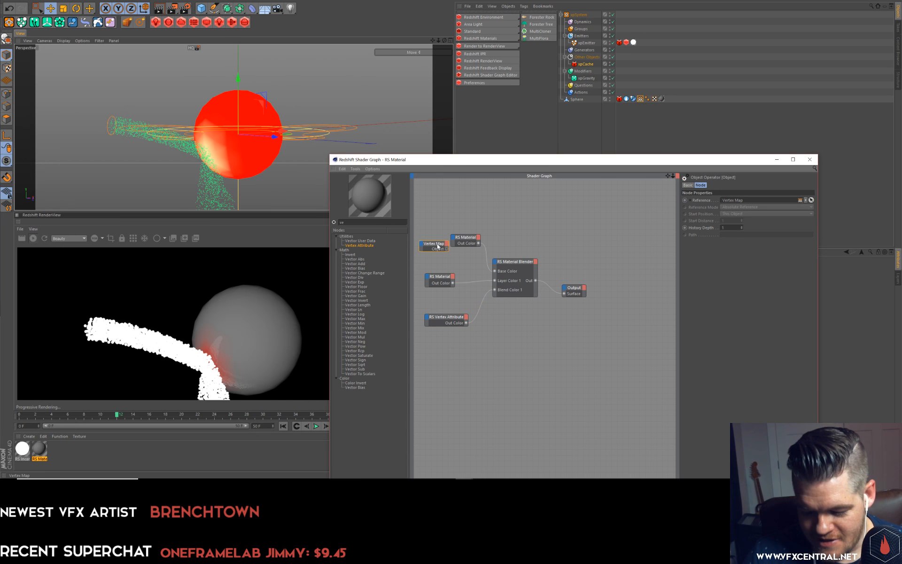
{"action": "key", "text": "Delete"}
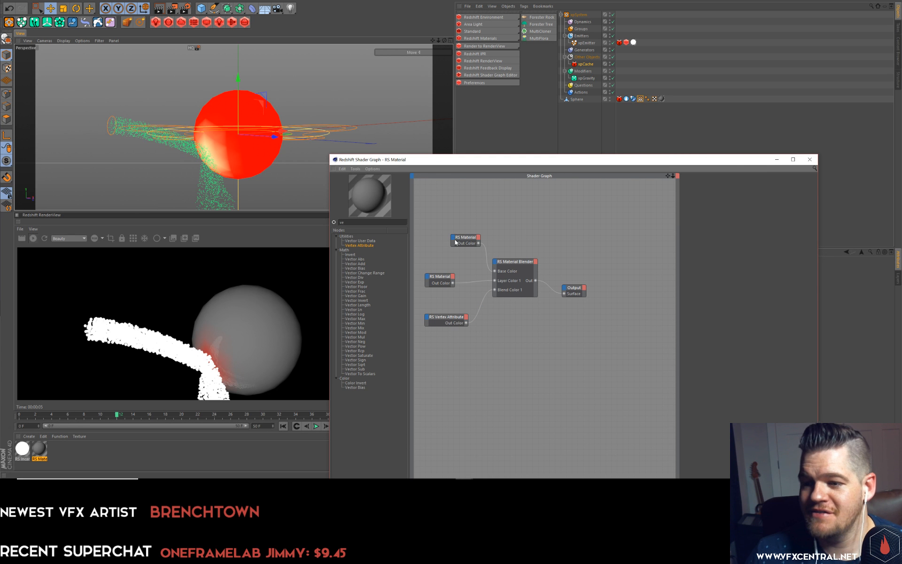
{"action": "left_click_drag", "start_coordinate": [461, 240], "coordinate": [437, 242]}
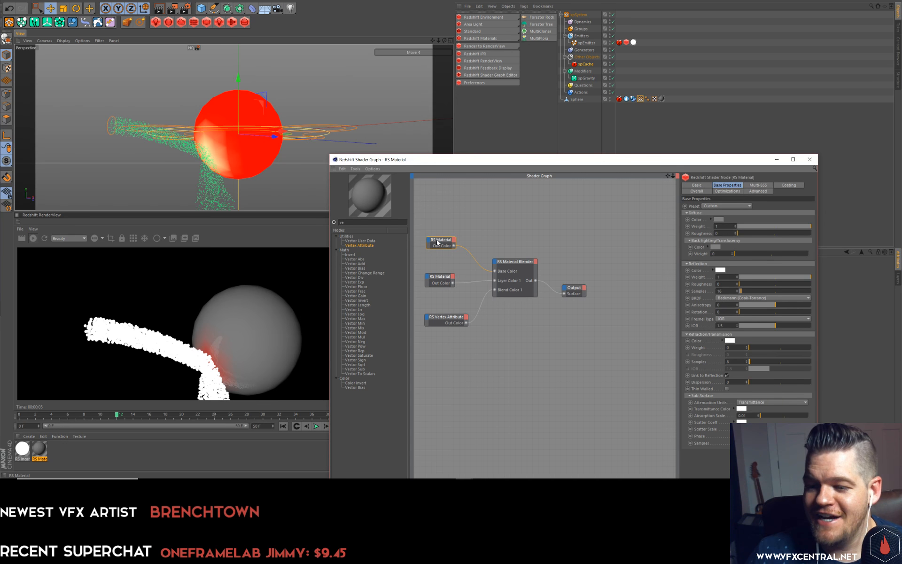
{"action": "left_click", "coordinate": [430, 322]}
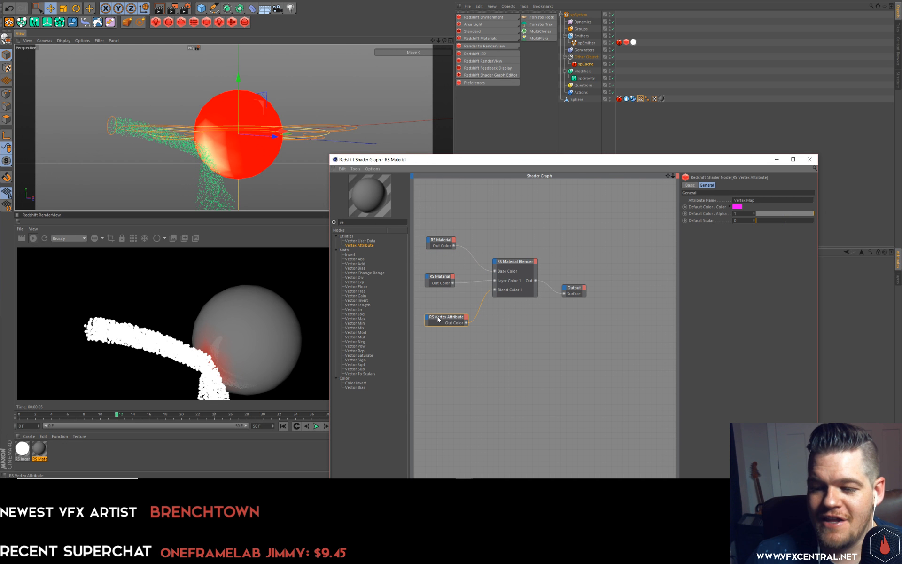
Scrub the animation to frame 9 and enlarge the Redshift RenderView beside the shader graph.
{"action": "left_click", "coordinate": [61, 417]}
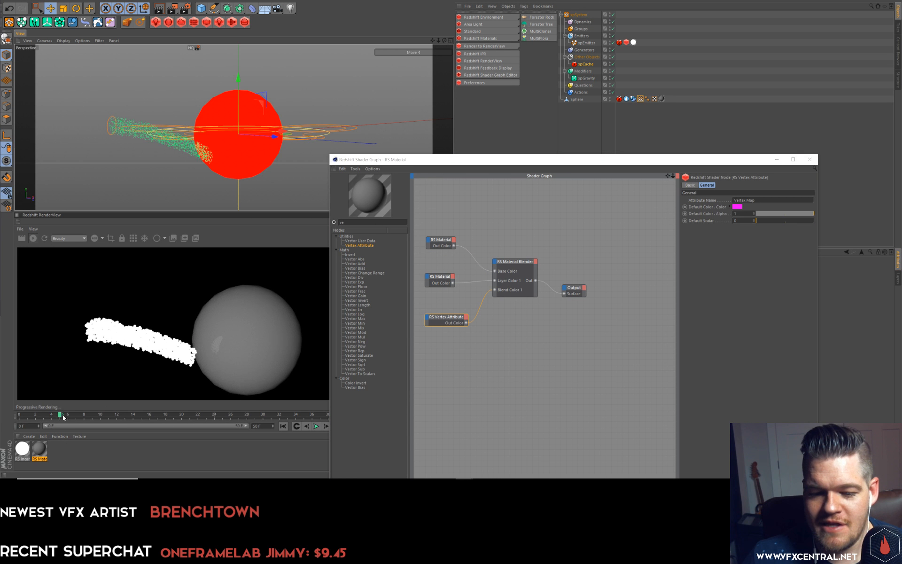
{"action": "left_click_drag", "start_coordinate": [64, 418], "coordinate": [92, 418]}
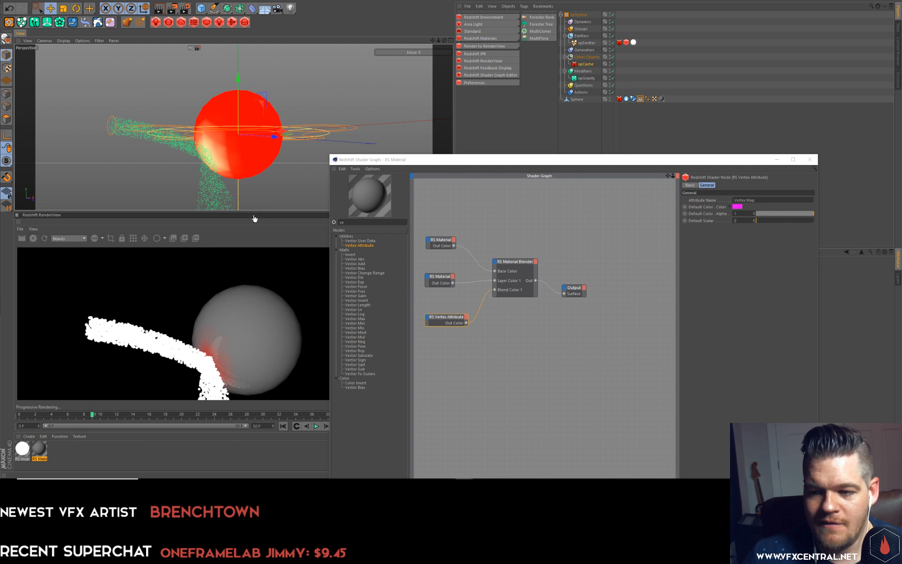
{"action": "left_click_drag", "start_coordinate": [443, 160], "coordinate": [566, 129]}
{"action": "left_click_drag", "start_coordinate": [327, 212], "coordinate": [327, 120]}
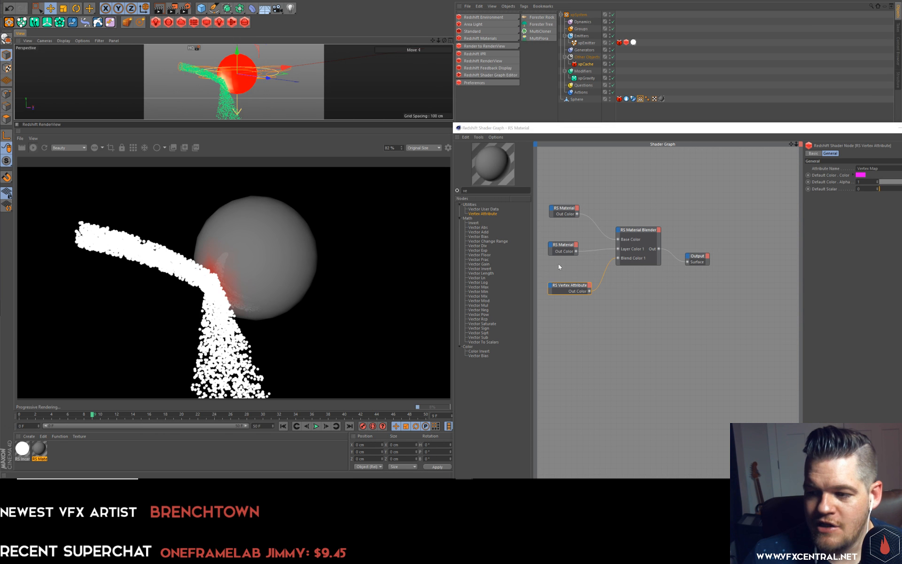
Give the red RS Material feeding Layer Color 1 a magenta emission with an Emission Weight of about 1.68.
{"action": "left_click", "coordinate": [572, 208]}
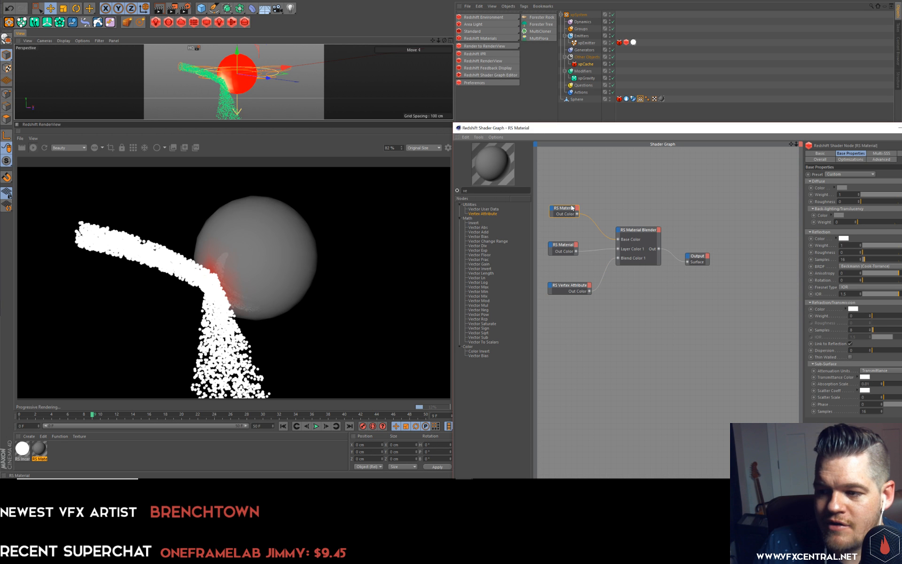
{"action": "left_click", "coordinate": [563, 245]}
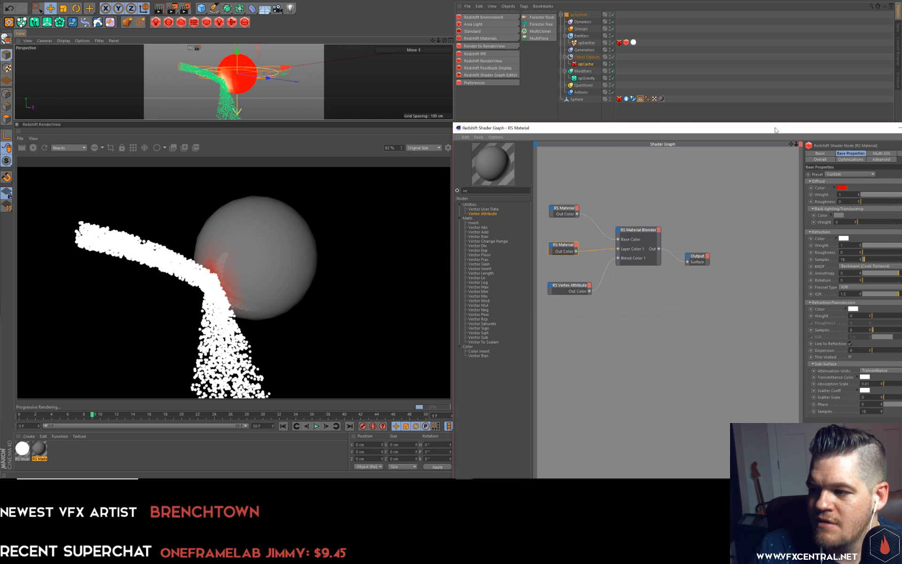
{"action": "left_click_drag", "start_coordinate": [726, 129], "coordinate": [661, 82]}
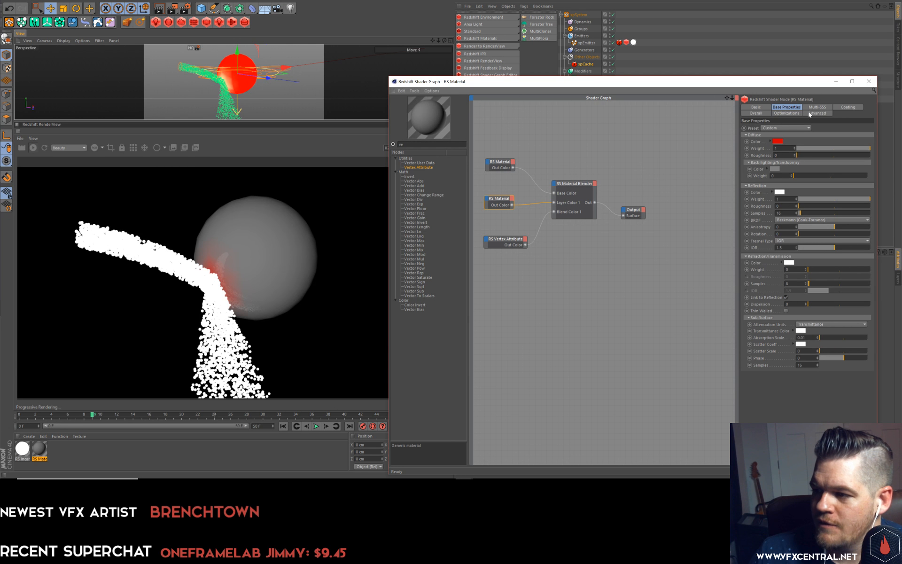
{"action": "left_click", "coordinate": [769, 114]}
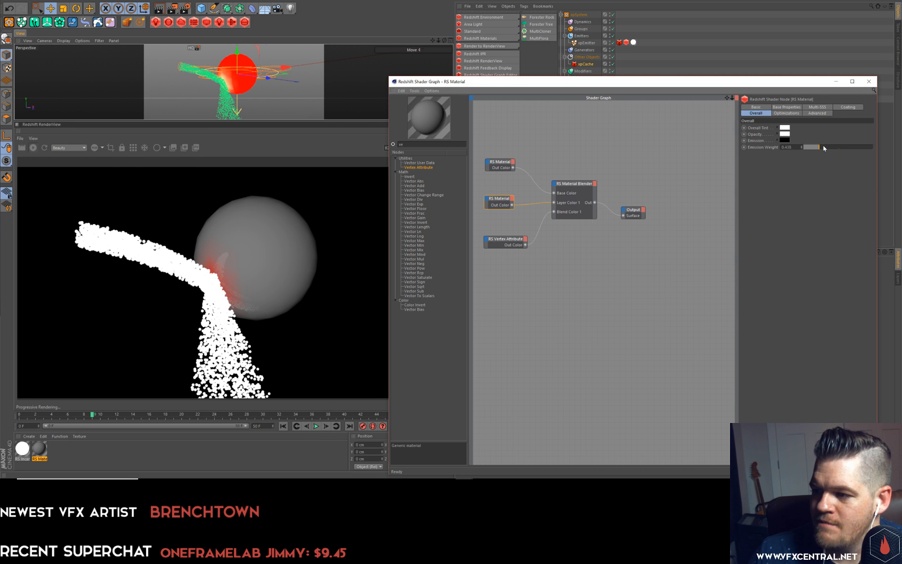
{"action": "left_click_drag", "start_coordinate": [824, 148], "coordinate": [856, 149]}
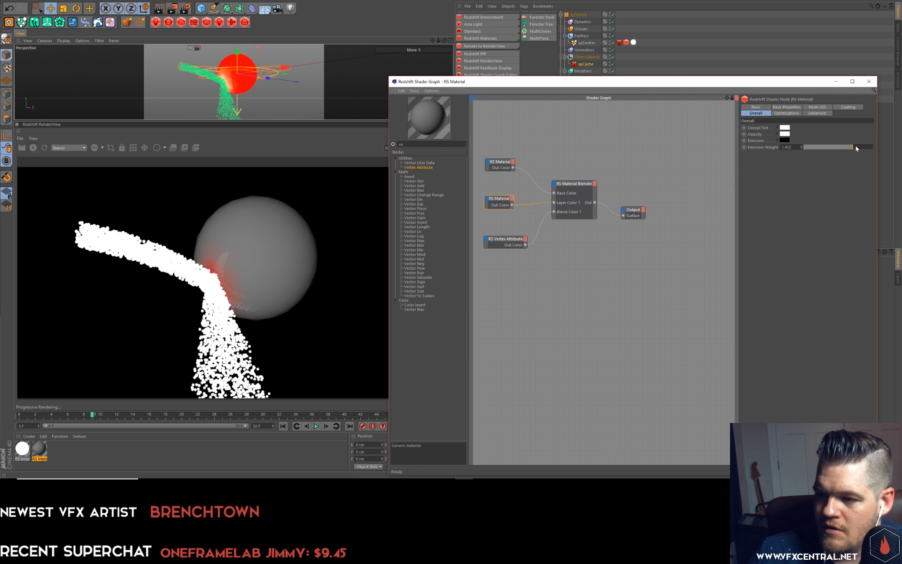
{"action": "left_click", "coordinate": [783, 142]}
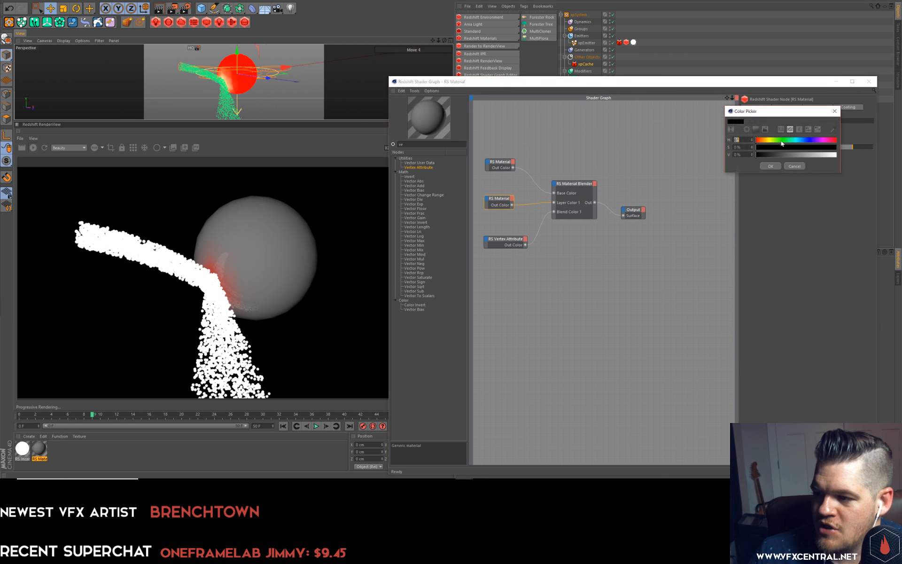
{"action": "mouse_move", "coordinate": [793, 155]}
{"action": "left_mouse_down"}
{"action": "mouse_move", "coordinate": [811, 156]}
{"action": "mouse_move", "coordinate": [800, 154]}
{"action": "left_mouse_up"}
{"action": "left_click", "coordinate": [824, 140]}
{"action": "left_click", "coordinate": [771, 166]}
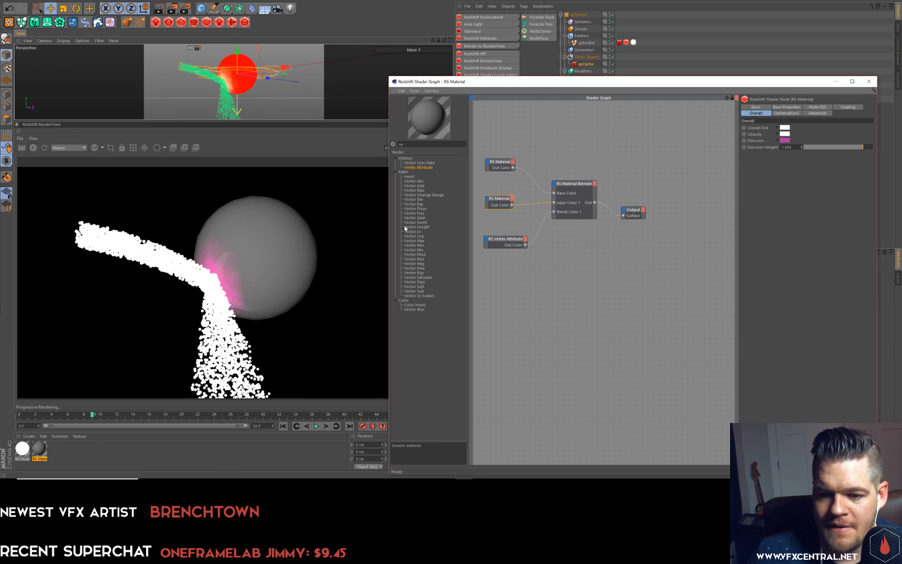
{"action": "left_click_drag", "start_coordinate": [469, 82], "coordinate": [500, 199]}
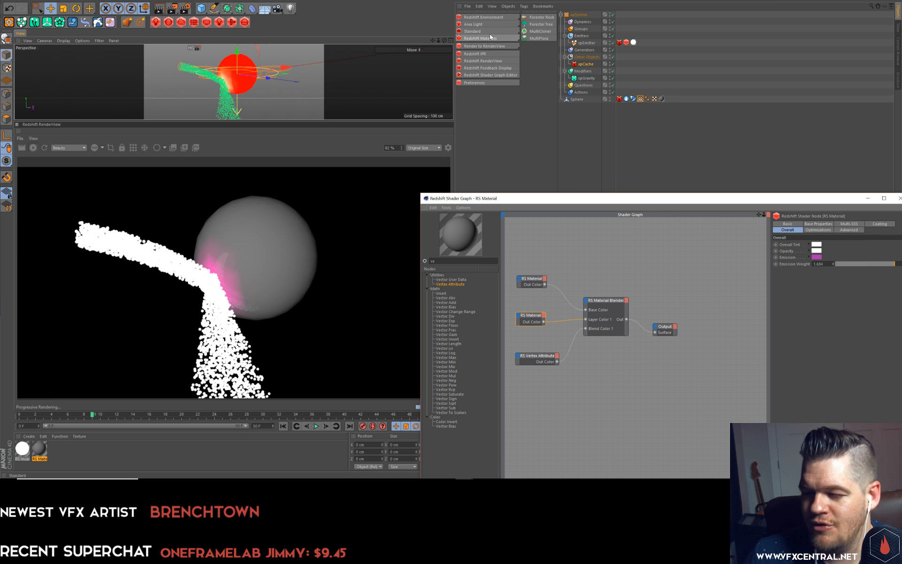
Create a new standard Redshift material, assign it to the xpEmitter in place of its white material, and refresh the RenderView.
{"action": "left_click", "coordinate": [501, 38]}
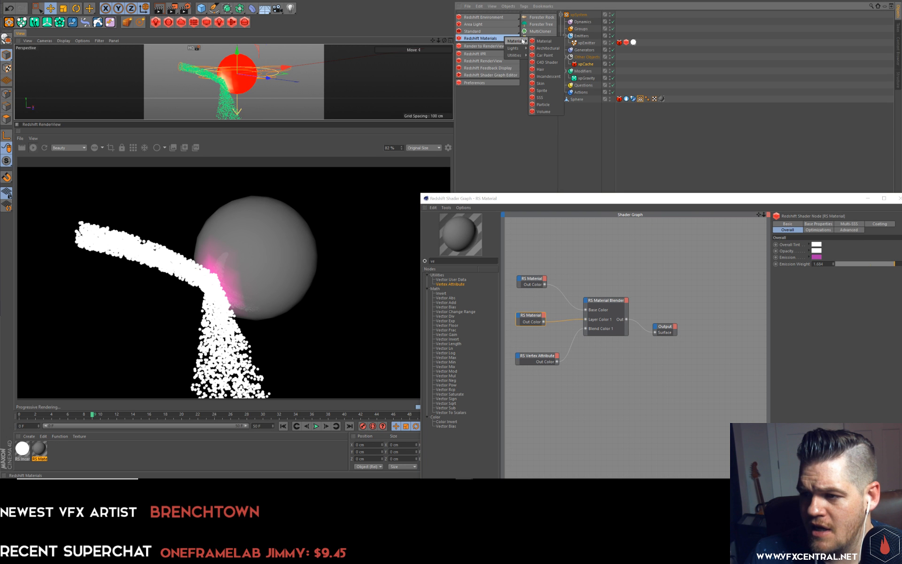
{"action": "left_click", "coordinate": [545, 42]}
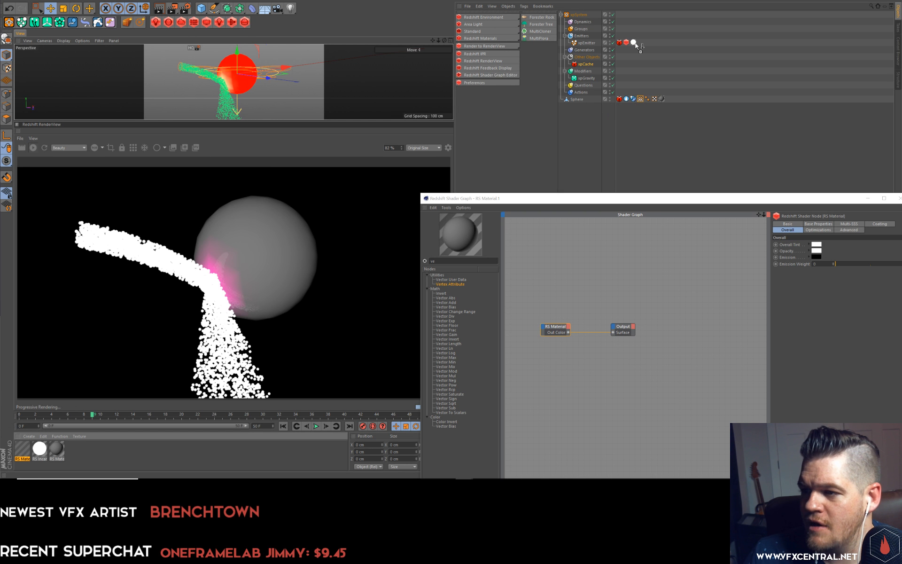
{"action": "left_click_drag", "start_coordinate": [636, 44], "coordinate": [635, 43]}
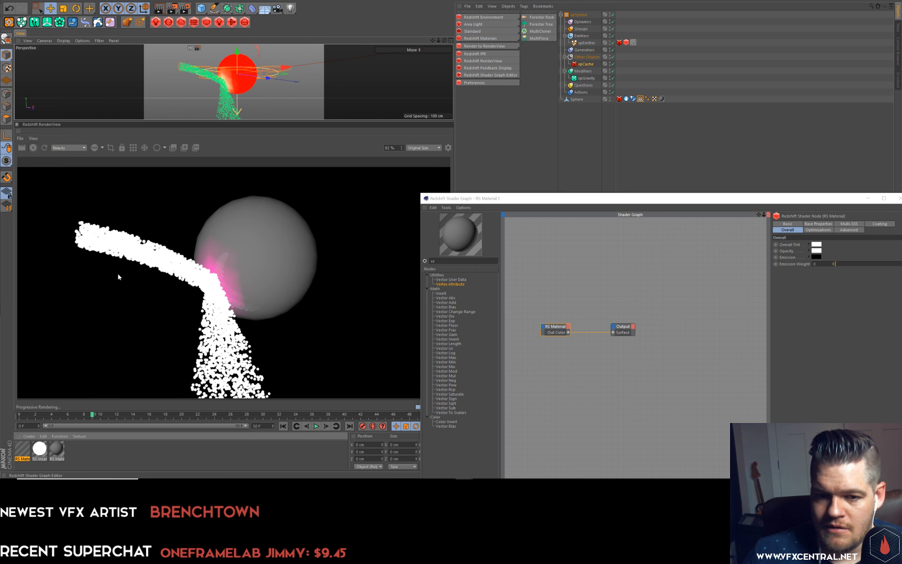
{"action": "left_click", "coordinate": [33, 147]}
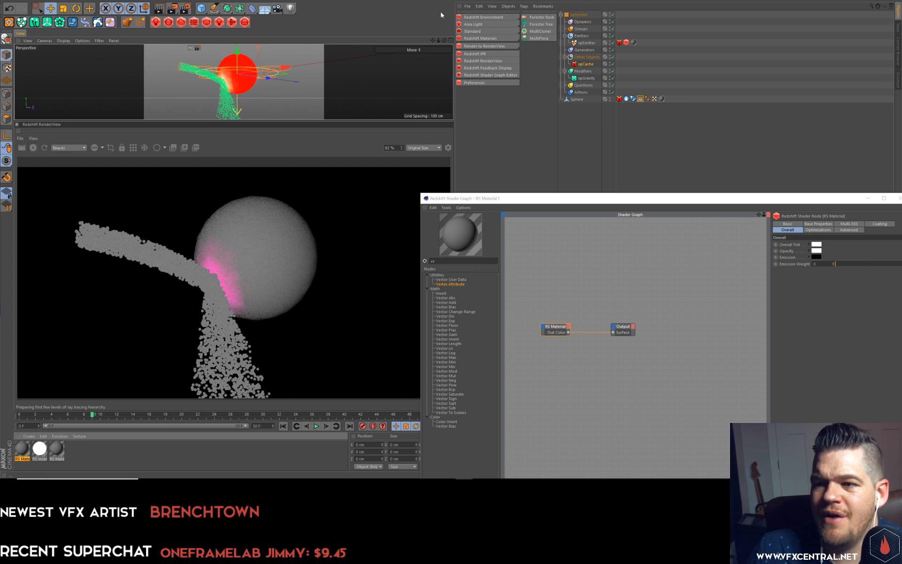
Add a Redshift Infinite Light and rotate it so it lights the sphere from above.
{"action": "mouse_move", "coordinate": [487, 24]}
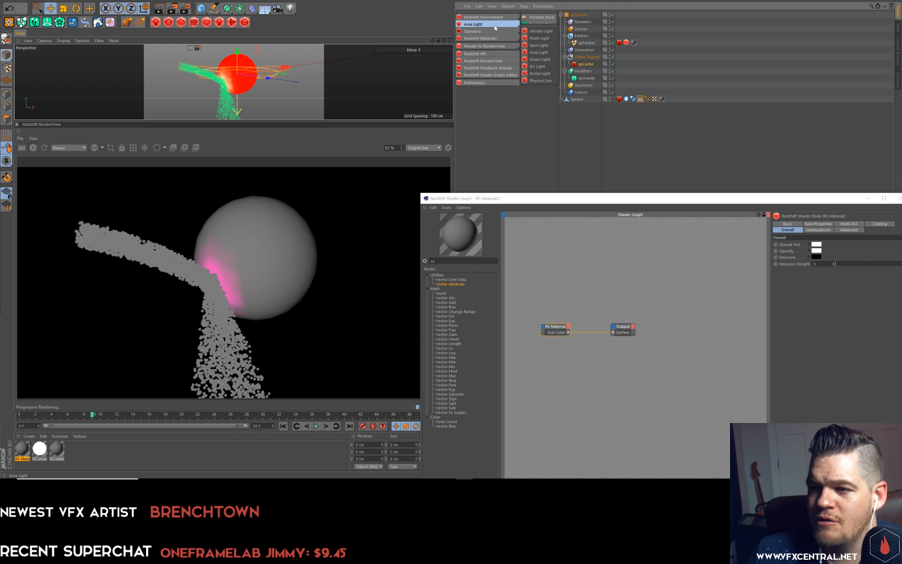
{"action": "left_click", "coordinate": [541, 32]}
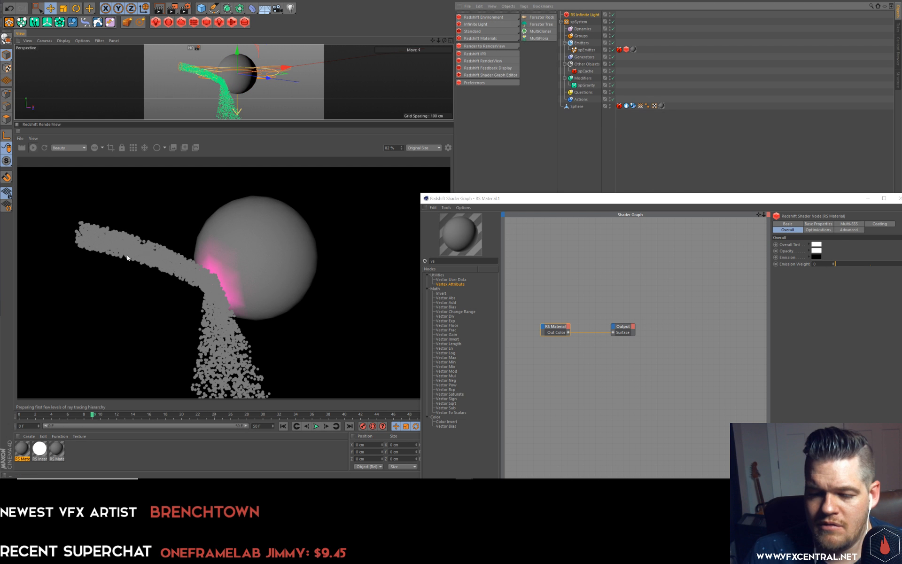
{"action": "key", "text": "r"}
{"action": "left_click_drag", "start_coordinate": [223, 58], "coordinate": [212, 59]}
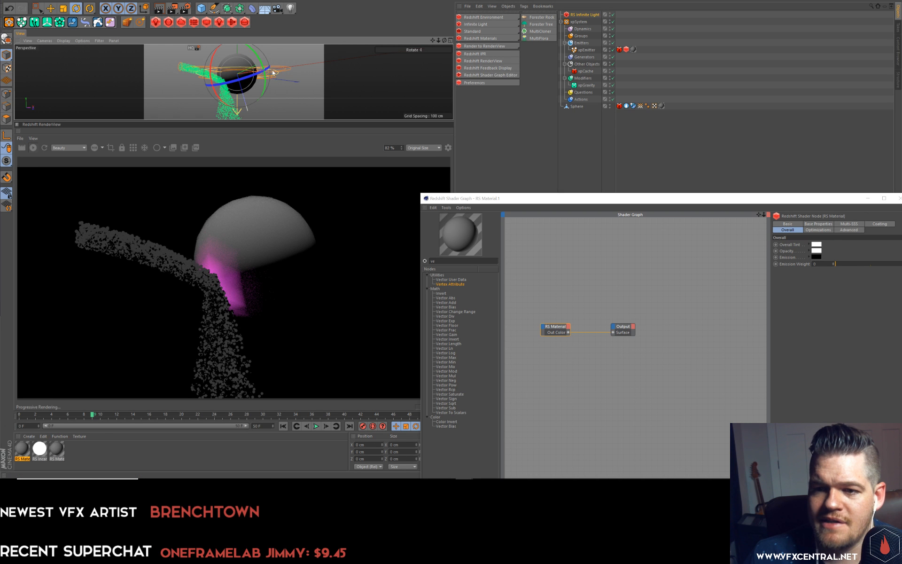
In the Redshift render settings, set the Primary GI Engine to Photon Map and the Secondary GI Engine to Irradiance Point Cloud.
{"action": "left_click", "coordinate": [185, 8]}
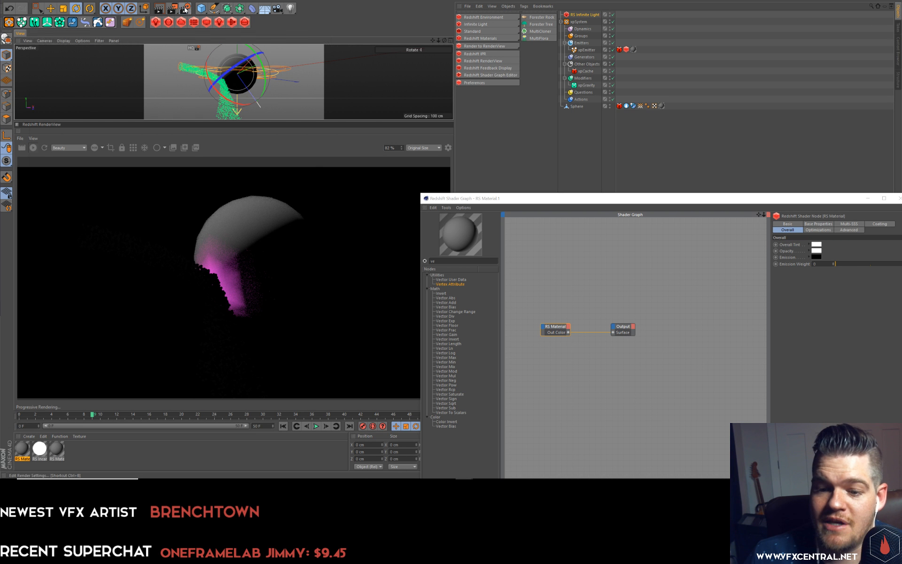
{"action": "left_click", "coordinate": [54, 33]}
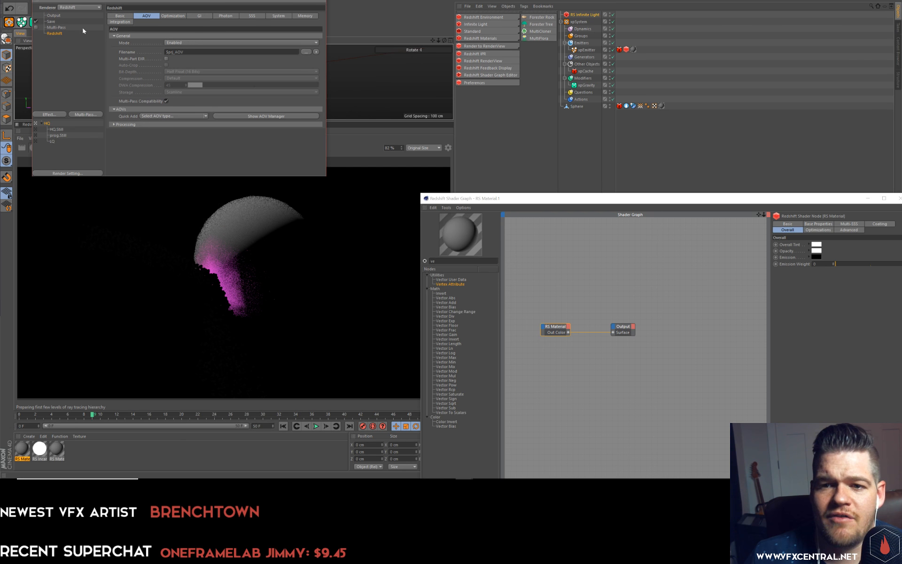
{"action": "left_click", "coordinate": [207, 16]}
{"action": "left_click", "coordinate": [178, 43]}
{"action": "left_click", "coordinate": [181, 57]}
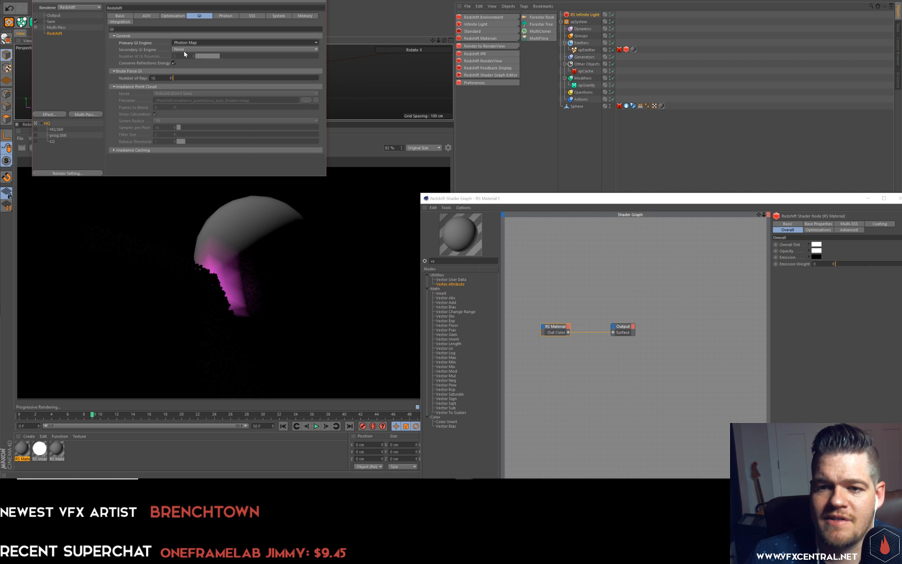
{"action": "left_click", "coordinate": [184, 49]}
{"action": "left_click", "coordinate": [190, 71]}
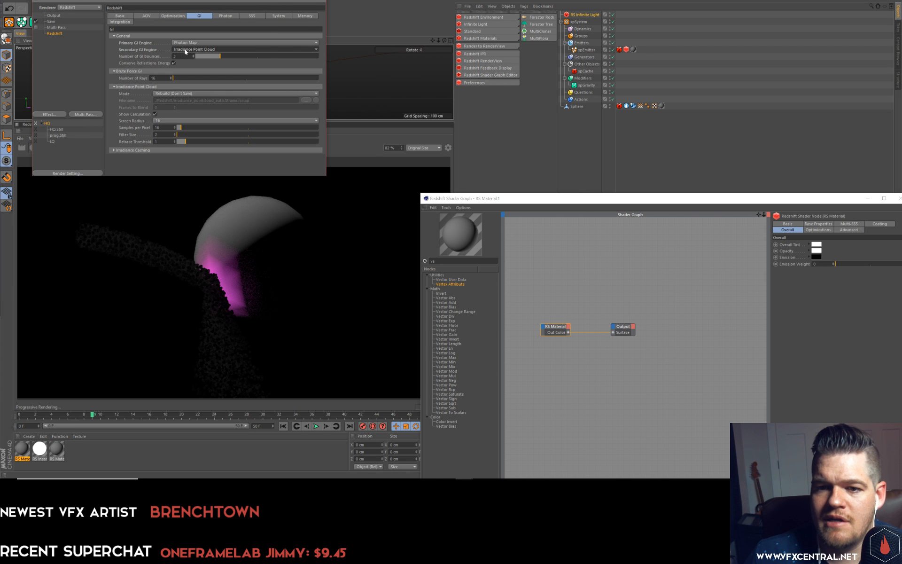
{"action": "left_click", "coordinate": [321, 1]}
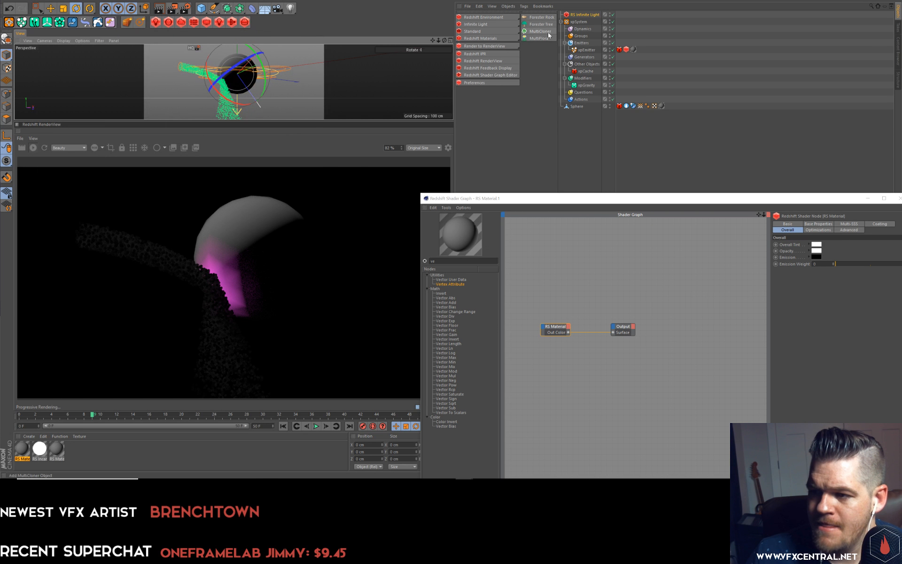
Reopen the sphere's blended material and set the Emission Weight of the RS Material feeding Layer Color 1 to 100.
{"action": "double_click", "coordinate": [57, 450]}
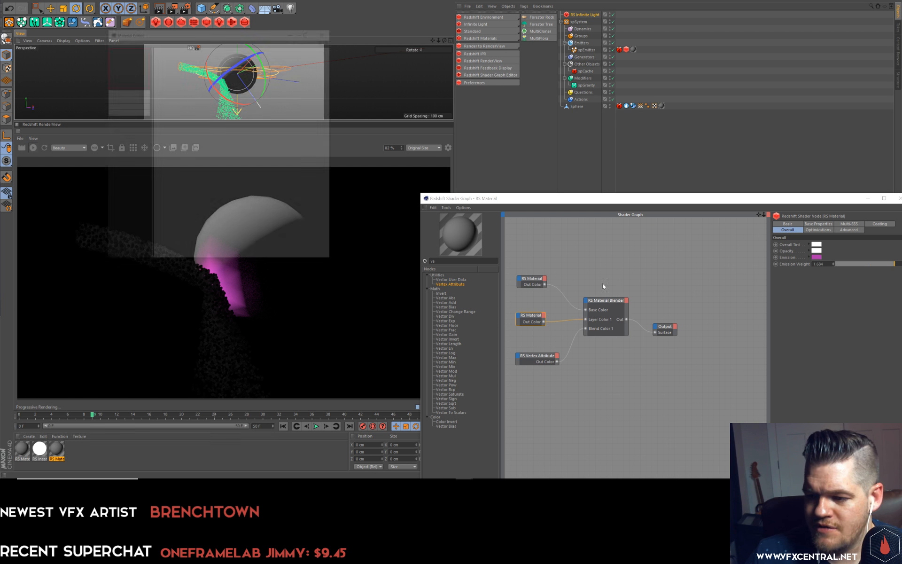
{"action": "left_click", "coordinate": [328, 33]}
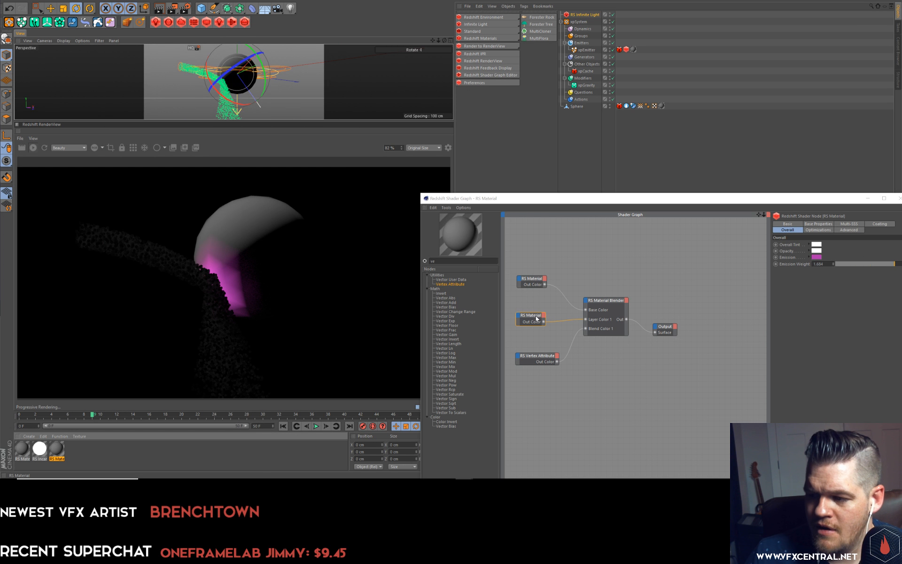
{"action": "left_click_drag", "start_coordinate": [627, 201], "coordinate": [528, 72]}
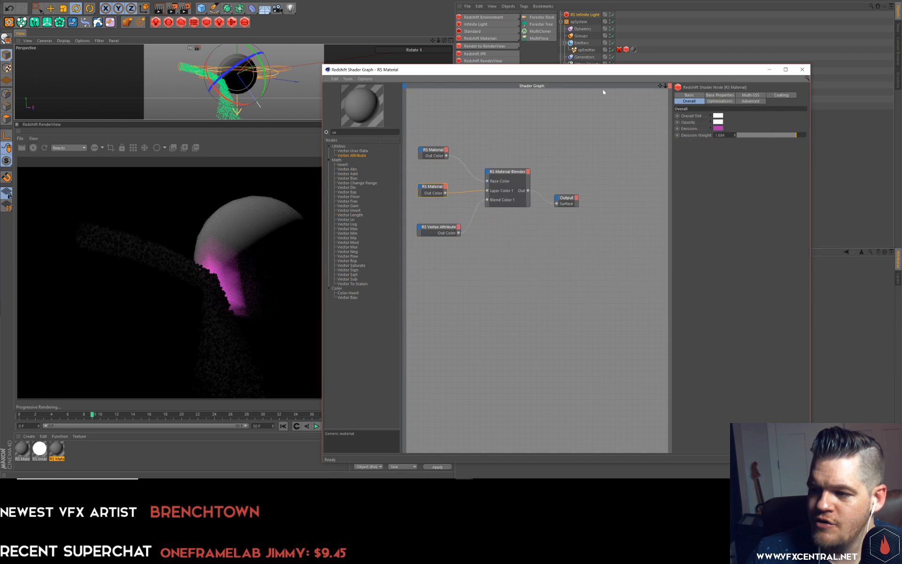
{"action": "double_click", "coordinate": [716, 133]}
{"action": "type", "text": "100"}
{"action": "key", "text": "Return"}
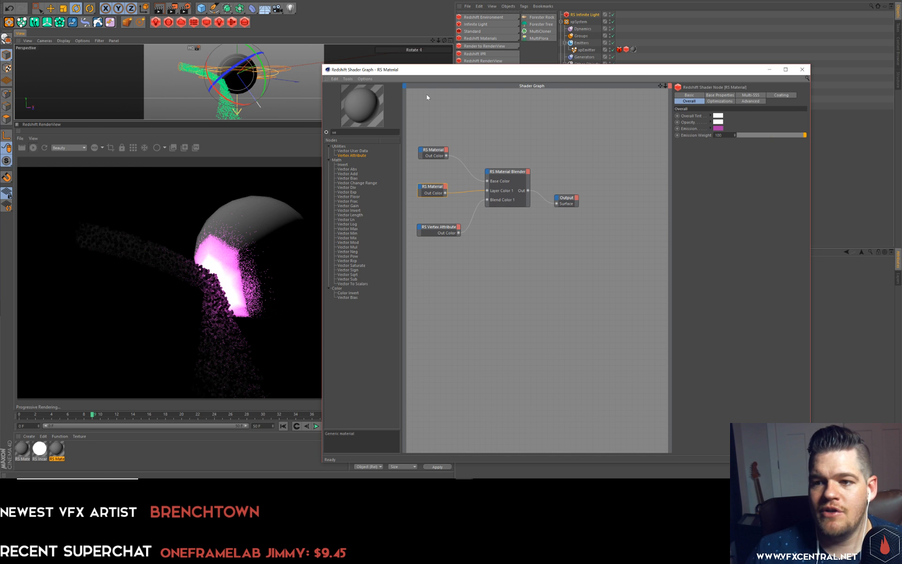
Change the Layer Color 1 material's emission to orange with a hue of about 13° and a value of 100%.
{"action": "left_click", "coordinate": [722, 128]}
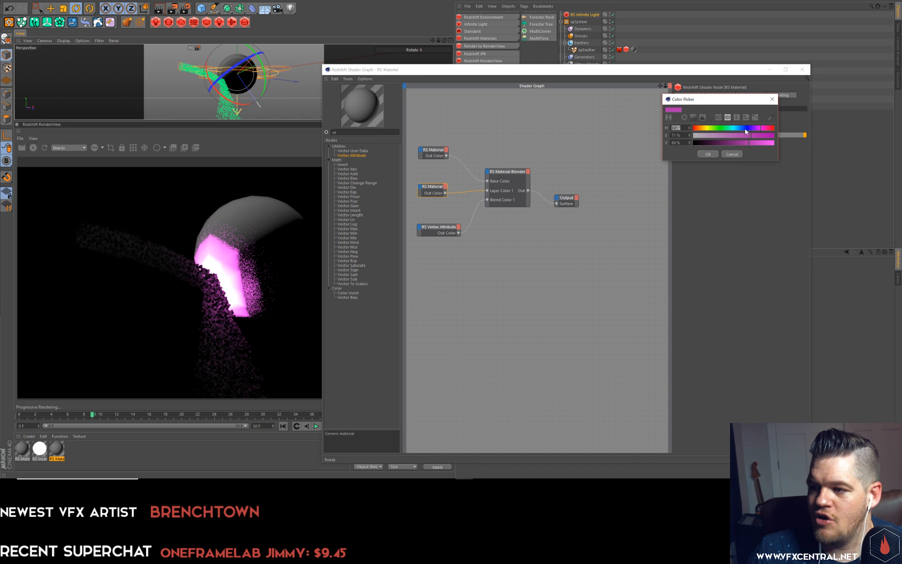
{"action": "mouse_move", "coordinate": [729, 130]}
{"action": "left_mouse_down"}
{"action": "mouse_move", "coordinate": [703, 130]}
{"action": "mouse_move", "coordinate": [775, 142]}
{"action": "left_mouse_up"}
{"action": "left_click_drag", "start_coordinate": [703, 130], "coordinate": [697, 132]}
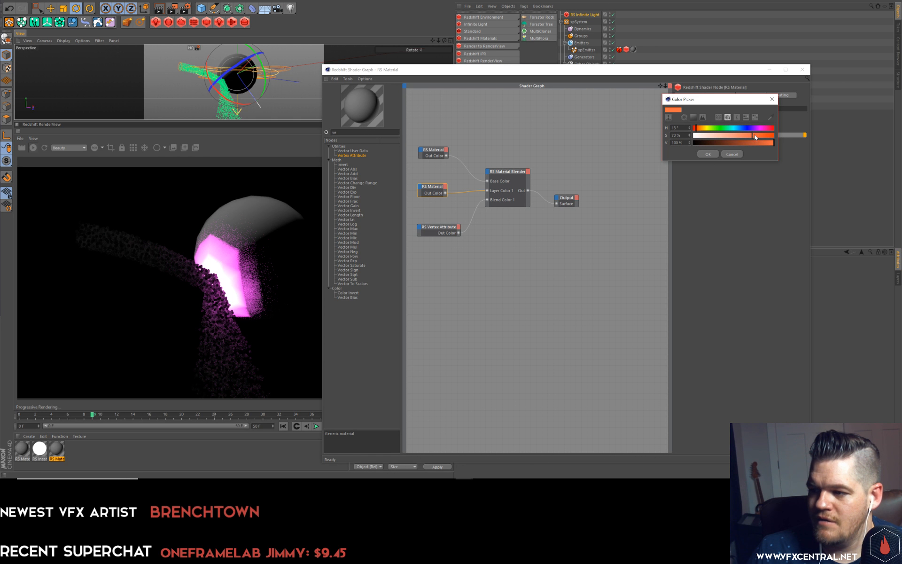
{"action": "left_click", "coordinate": [708, 154]}
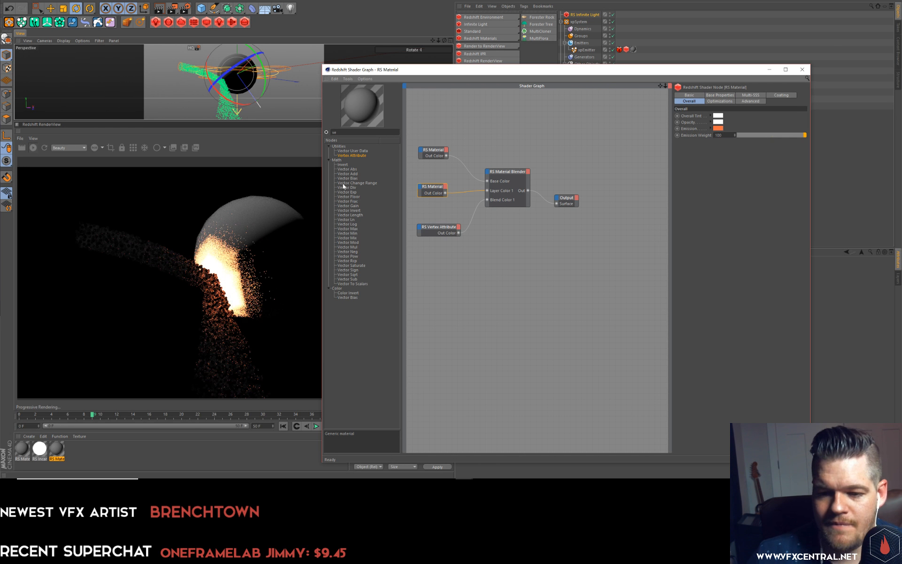
Uncover the RenderView and step through frames 3, 4 and 7 to check the glowing collision area.
{"action": "left_click_drag", "start_coordinate": [382, 75], "coordinate": [504, 84]}
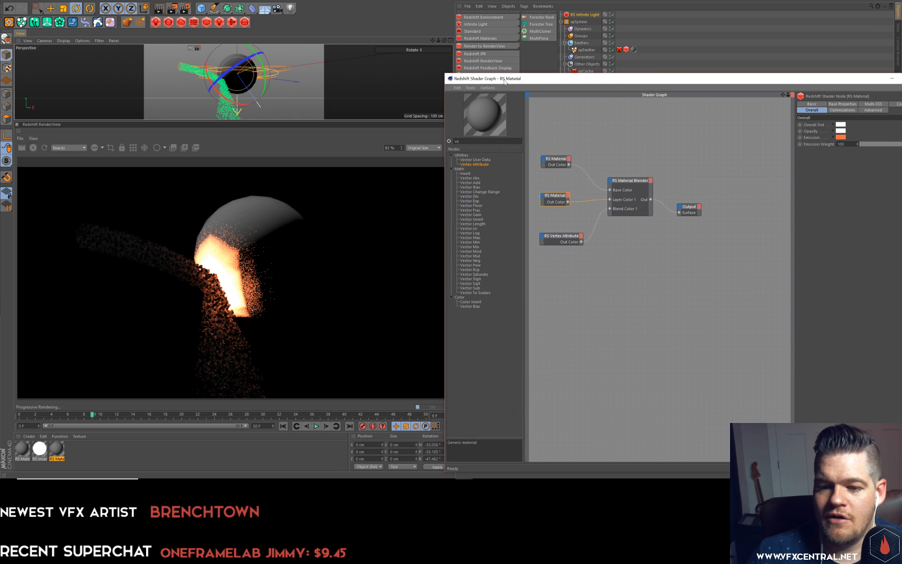
{"action": "left_click", "coordinate": [42, 414]}
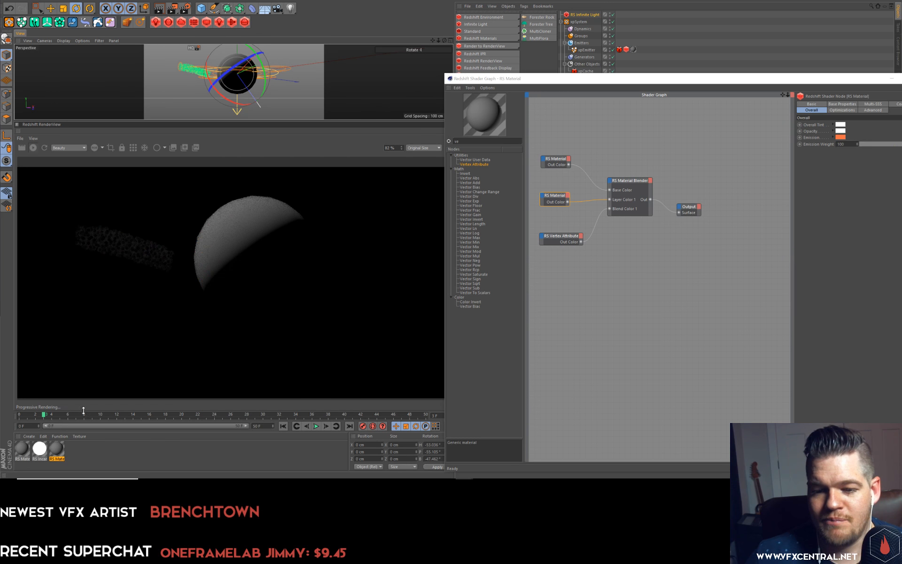
{"action": "left_click", "coordinate": [52, 416]}
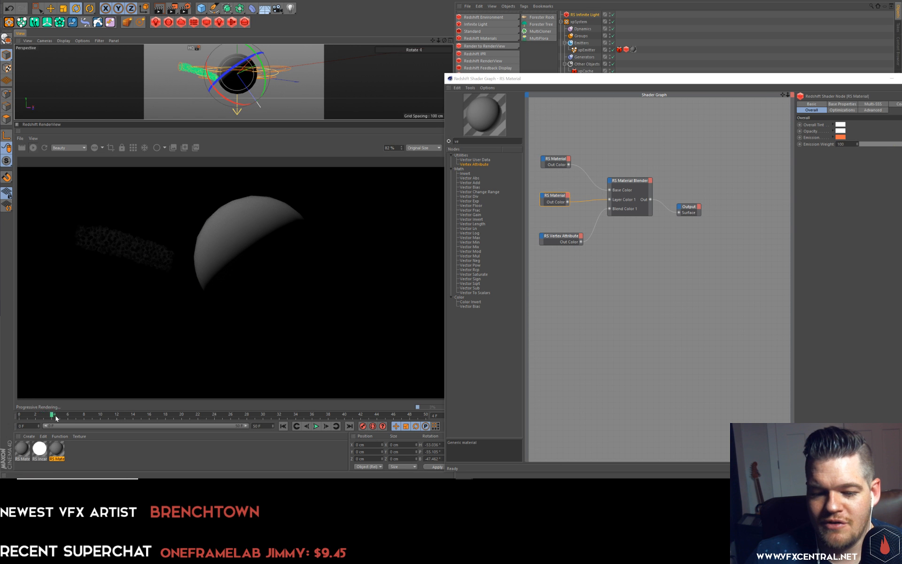
{"action": "left_click", "coordinate": [76, 416]}
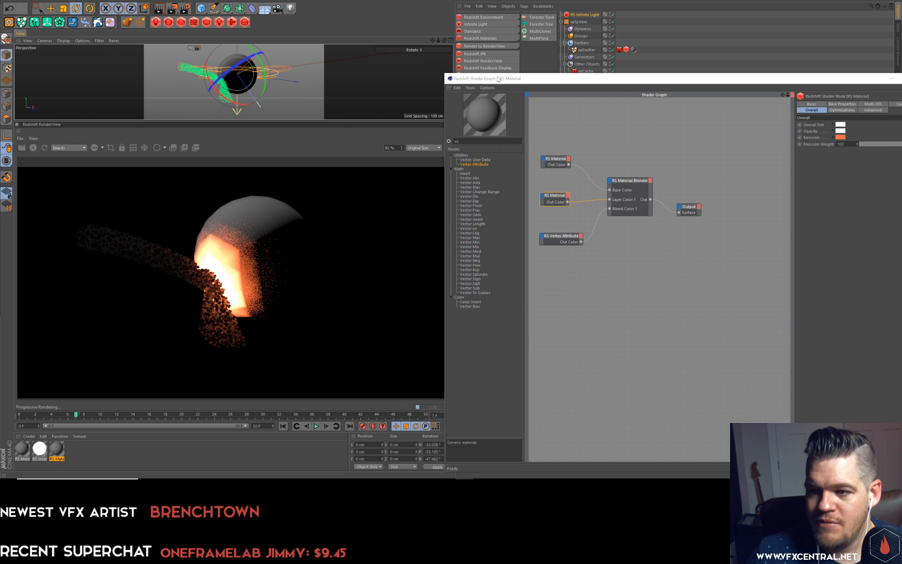
Open the particle material's shader graph and give its RS Material an orange emission of hue 34°, saturation 77% and value 100%.
{"action": "double_click", "coordinate": [22, 449]}
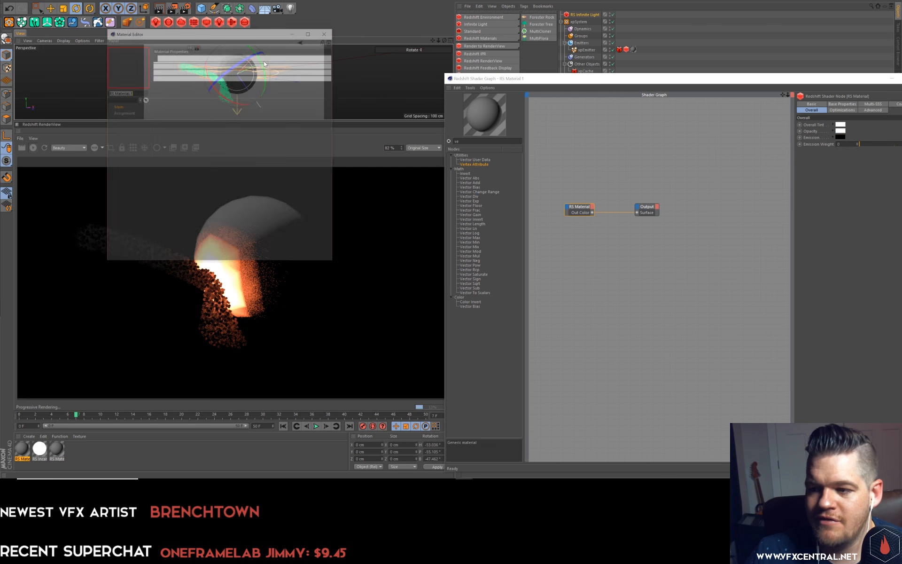
{"action": "left_click", "coordinate": [328, 32]}
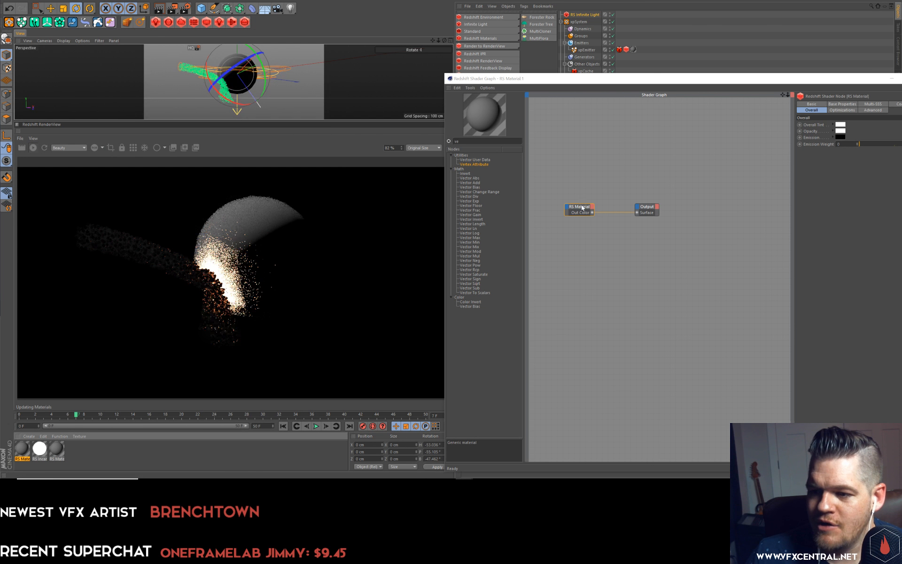
{"action": "left_click_drag", "start_coordinate": [602, 78], "coordinate": [526, 78]}
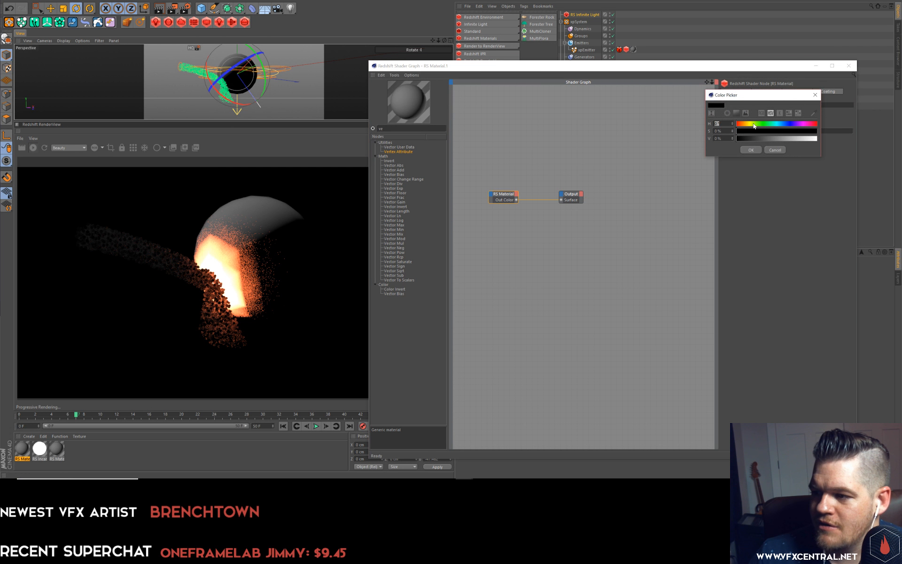
{"action": "left_click", "coordinate": [801, 132]}
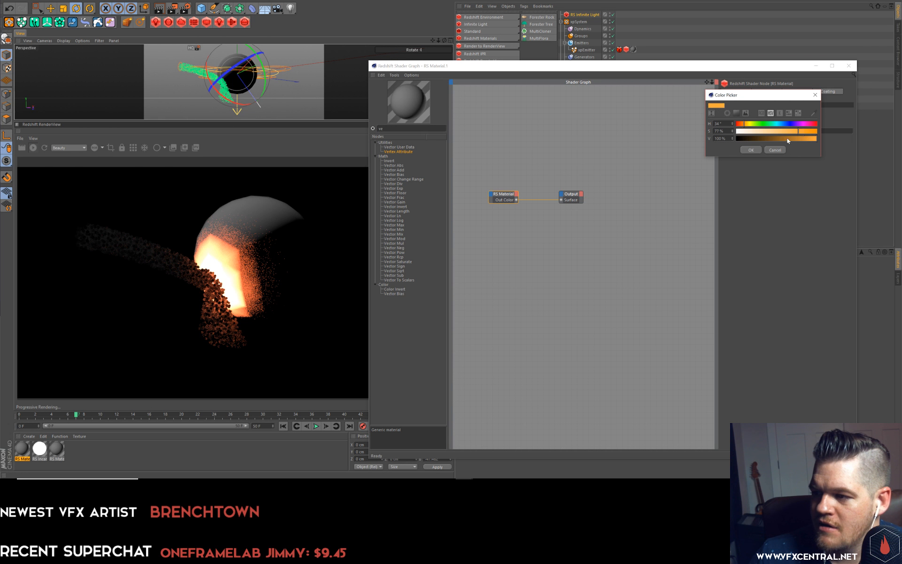
{"action": "key", "text": "Return"}
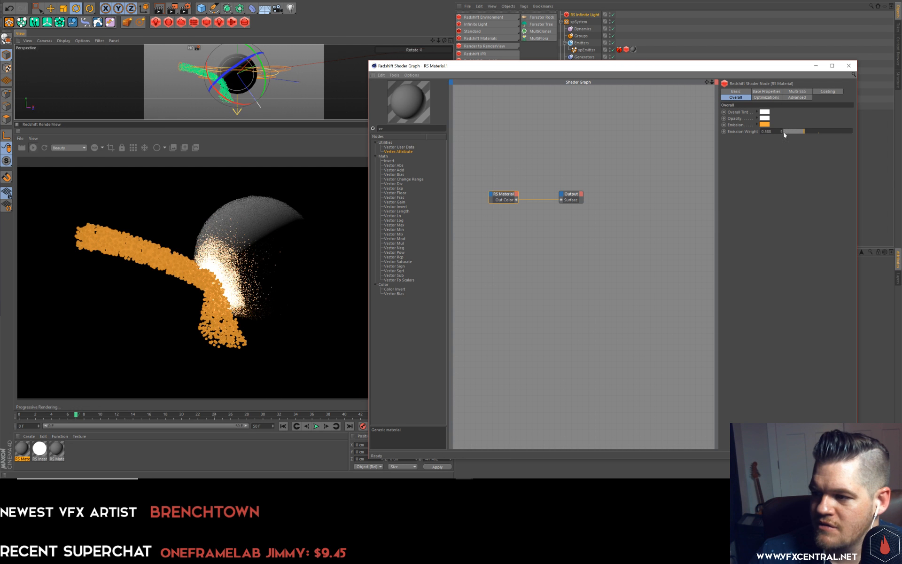
Try Emission Weights of 100, 50 and 20 on the particle material and settle on 10.
{"action": "left_click", "coordinate": [771, 132]}
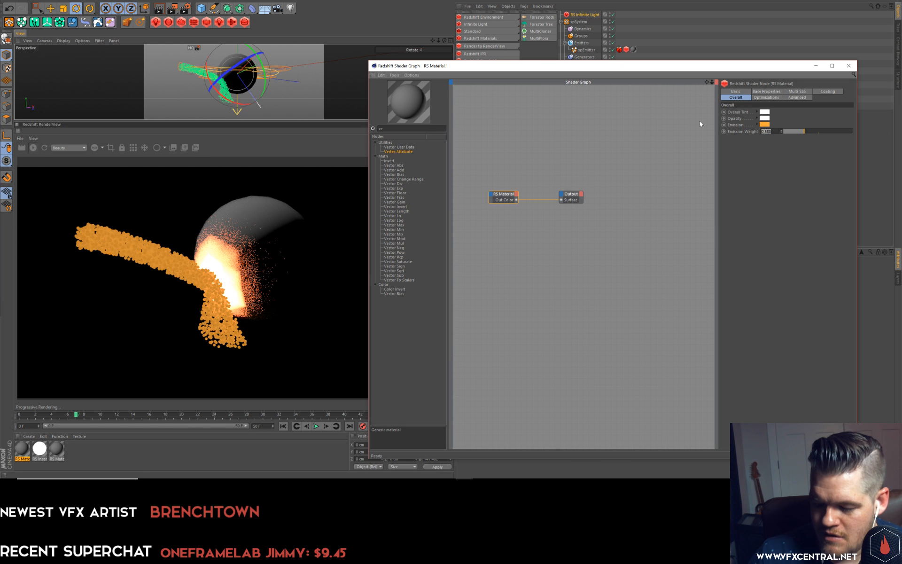
{"action": "type", "text": "100"}
{"action": "key", "text": "Return"}
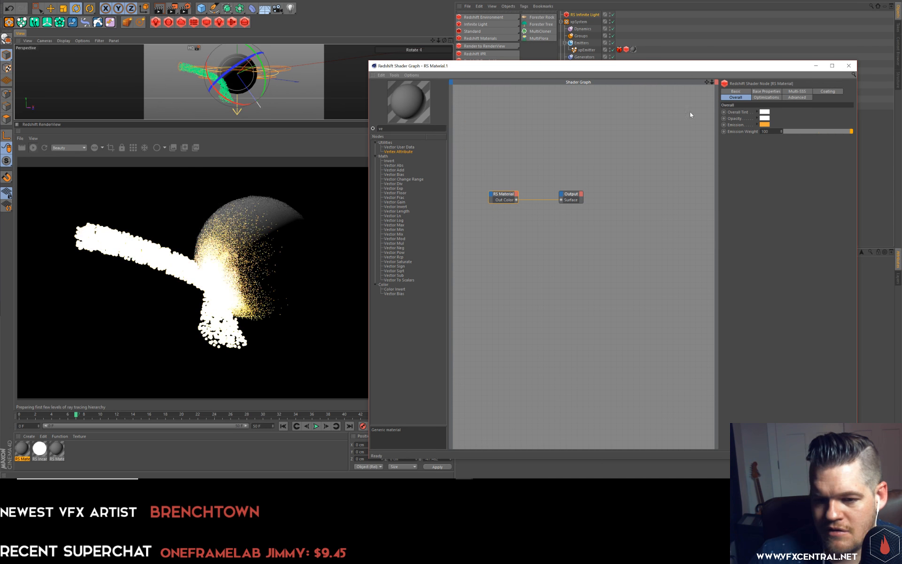
{"action": "left_click", "coordinate": [769, 131]}
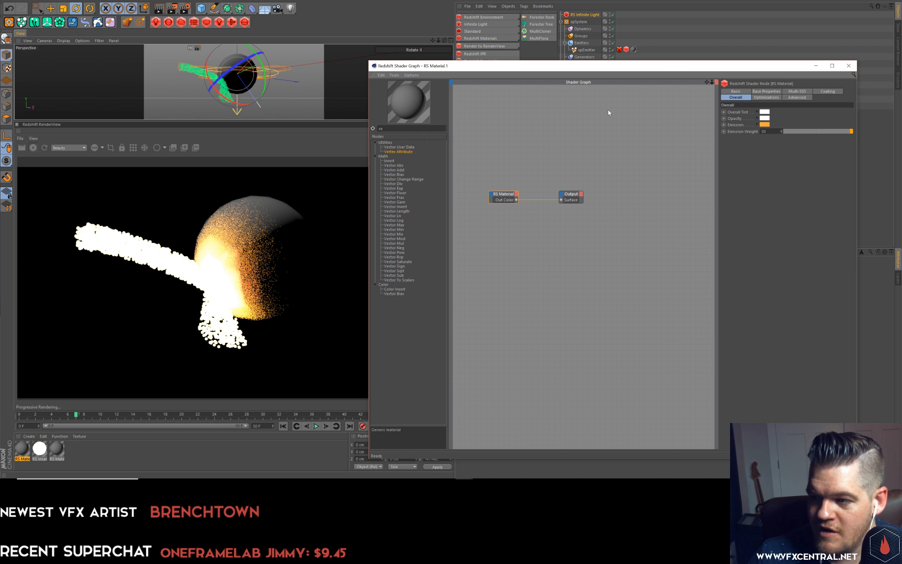
{"action": "left_click", "coordinate": [770, 131]}
{"action": "type", "text": "20"}
{"action": "key", "text": "Return"}
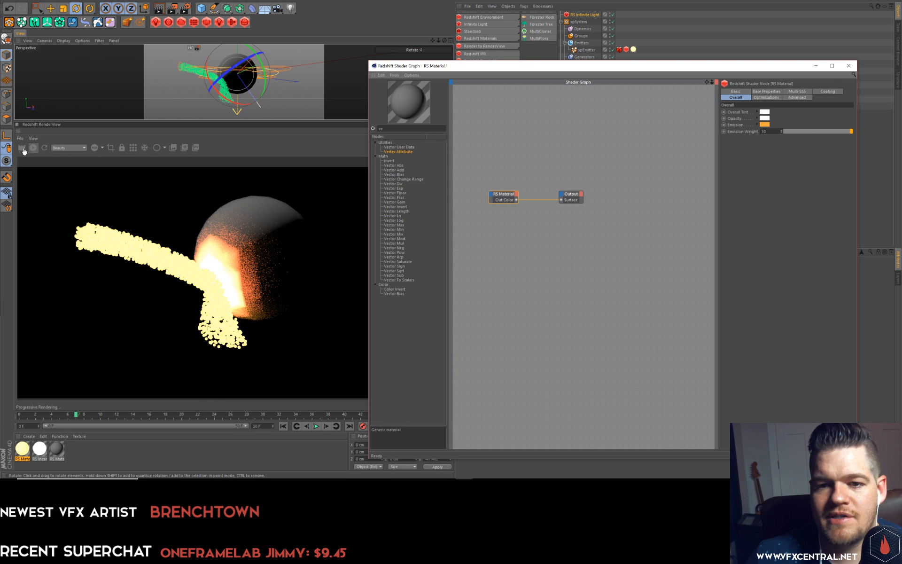
Close the shader graph and scrub the animation to frame 5 to inspect the first glow on the sphere.
{"action": "left_click", "coordinate": [849, 65]}
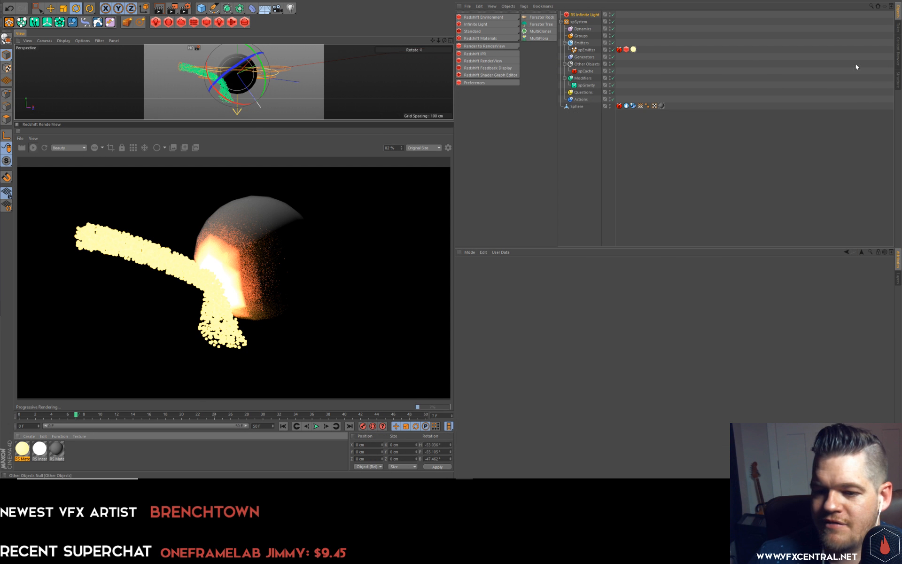
{"action": "left_click_drag", "start_coordinate": [276, 68], "coordinate": [242, 81], "text": "alt"}
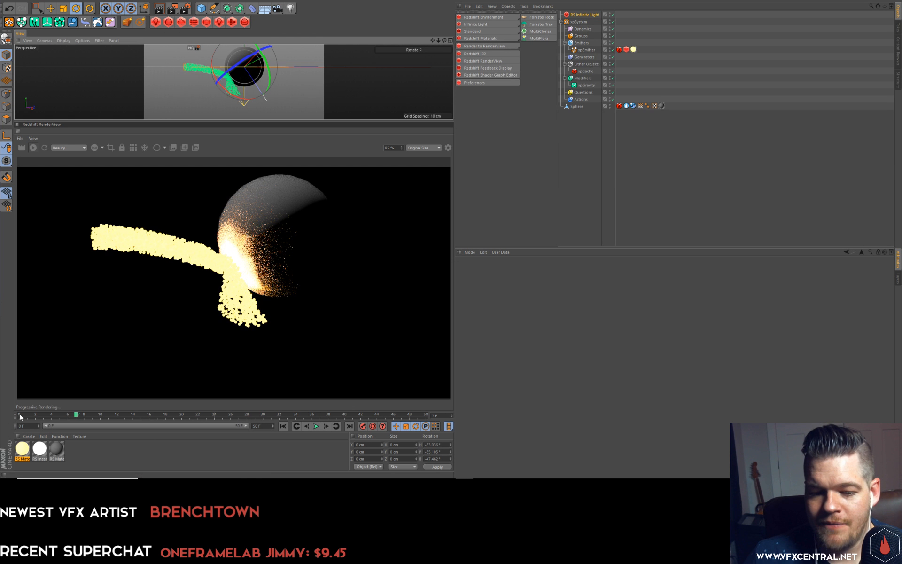
{"action": "left_click_drag", "start_coordinate": [20, 417], "coordinate": [61, 413]}
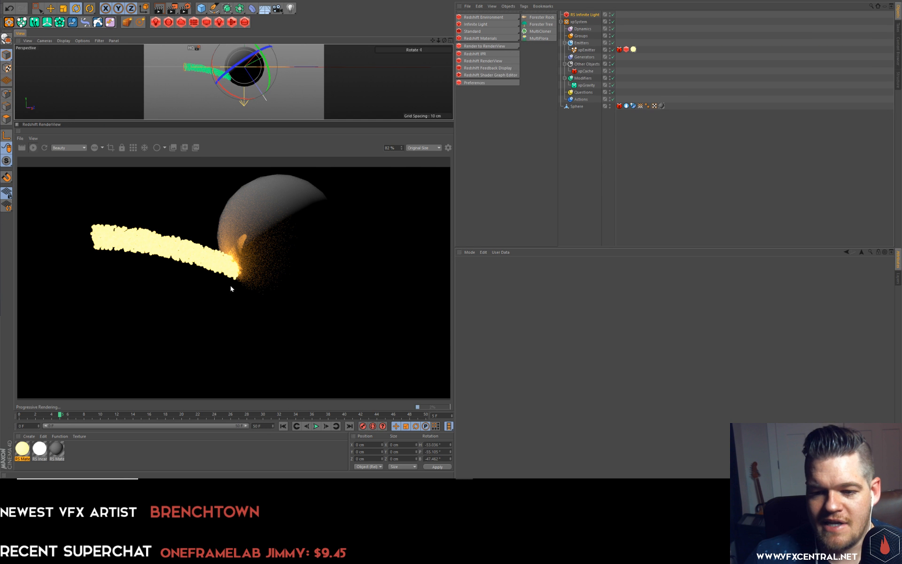
Scrub the animation to frame 8 and examine the glow on the sphere from a slightly different angle.
{"action": "left_click", "coordinate": [68, 415]}
{"action": "left_click", "coordinate": [80, 412]}
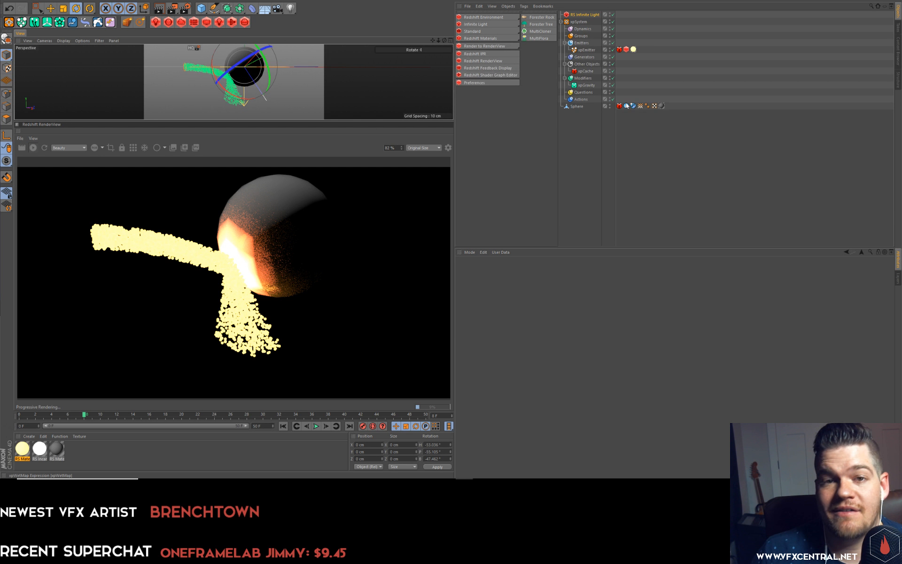
{"action": "left_click_drag", "start_coordinate": [238, 76], "coordinate": [262, 75], "text": "alt"}
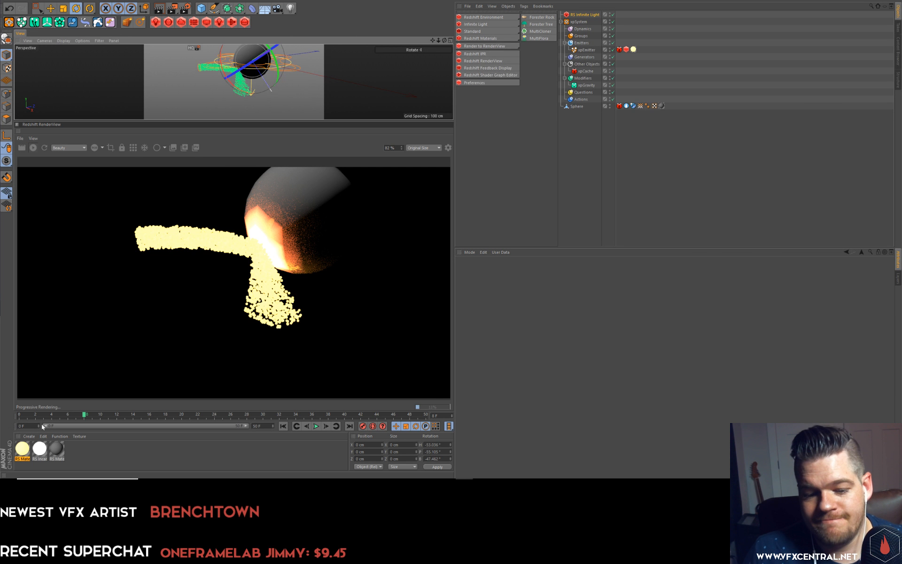
{"action": "double_click", "coordinate": [57, 450]}
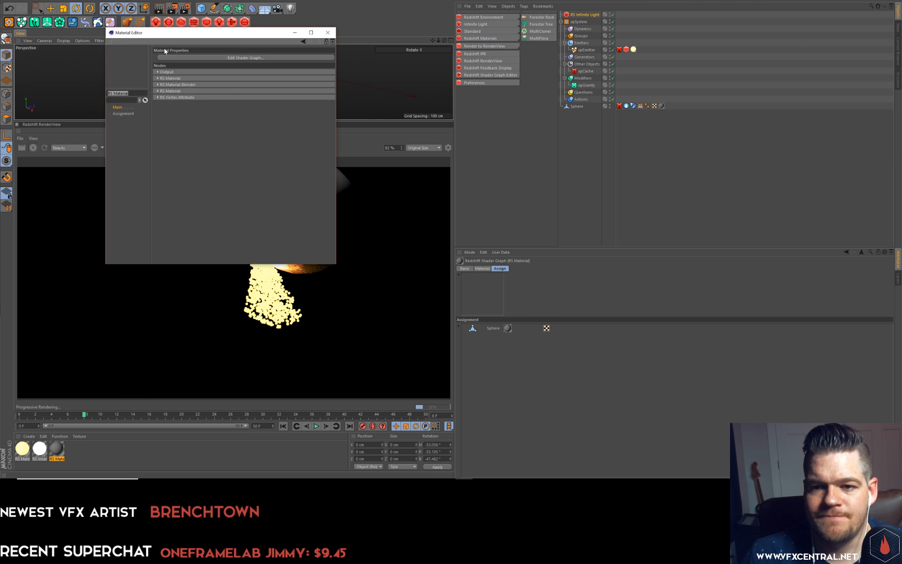
{"action": "left_click_drag", "start_coordinate": [173, 40], "coordinate": [454, 89]}
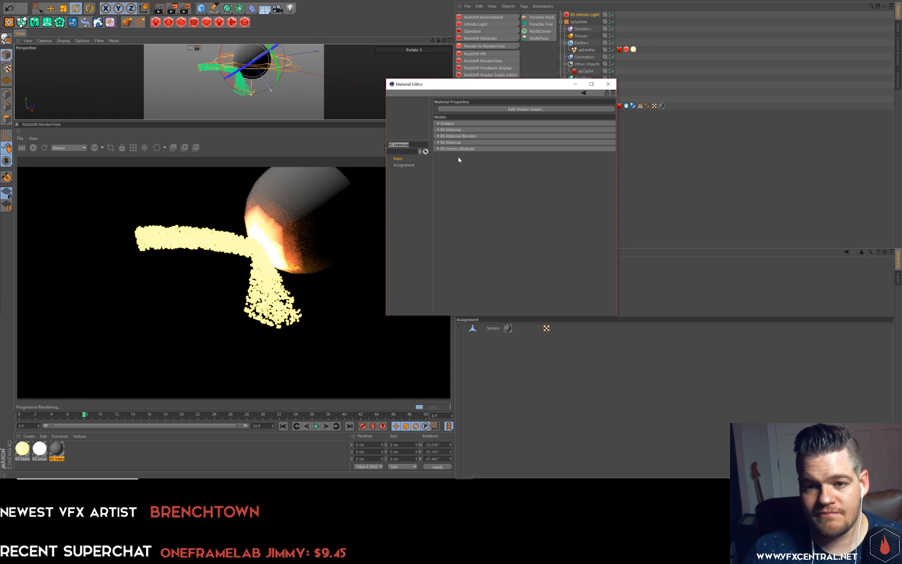
{"action": "left_click", "coordinate": [608, 83]}
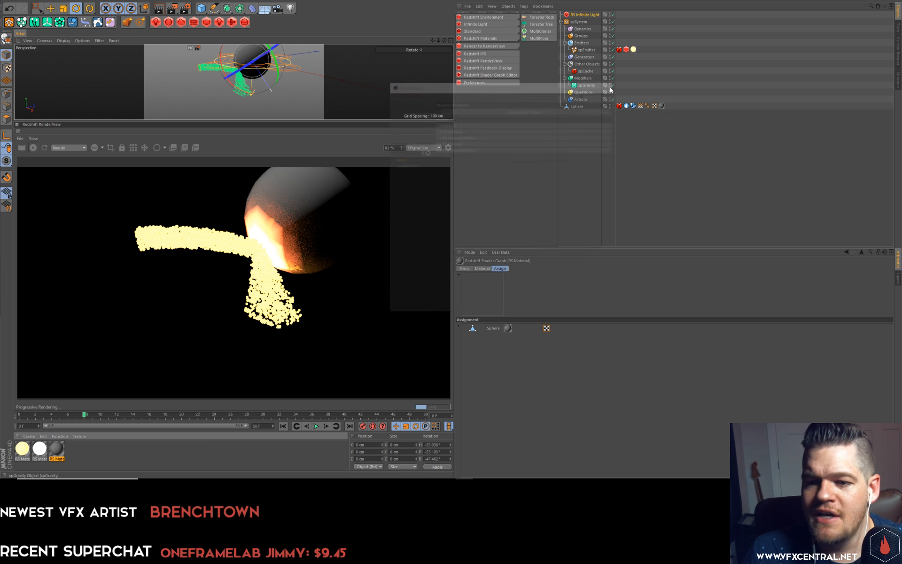
Reframe the sphere and particle stream to compare the glow, and enlarge the perspective viewport above the RenderView.
{"action": "left_click_drag", "start_coordinate": [259, 93], "coordinate": [272, 81], "text": "alt"}
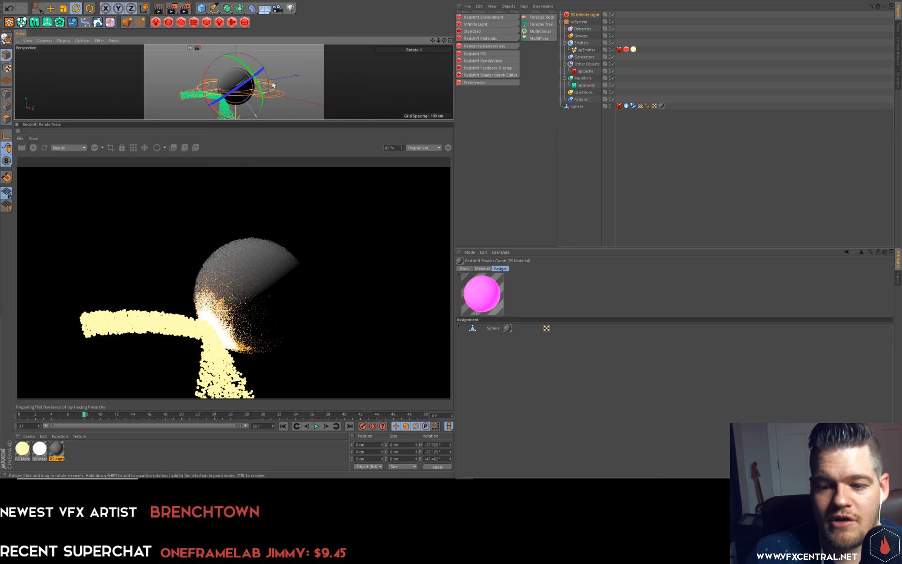
{"action": "middle_click_drag", "start_coordinate": [246, 103], "coordinate": [251, 92], "text": "alt"}
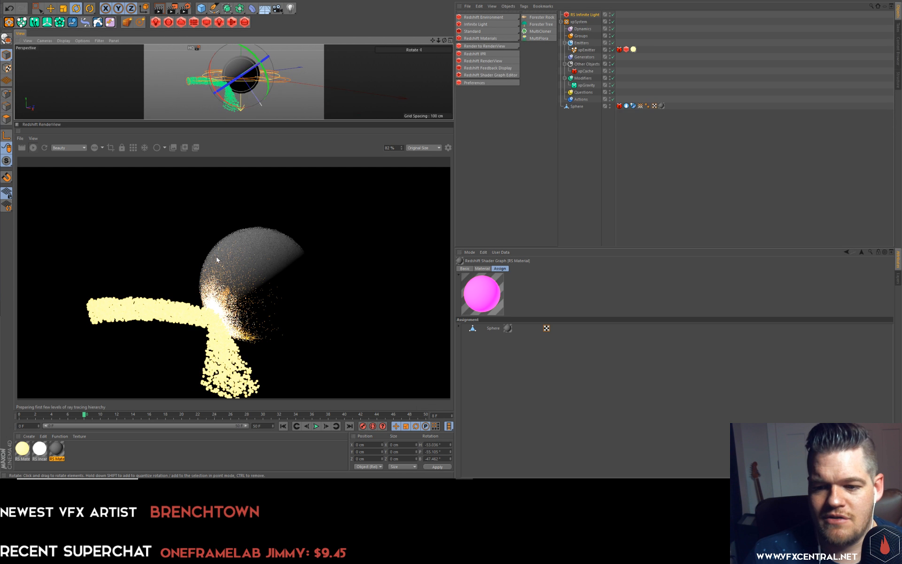
{"action": "scroll", "coordinate": [216, 257], "scroll_direction": "down", "scroll_amount": 2}
{"action": "mouse_move", "coordinate": [240, 89]}
{"action": "left_mouse_down", "text": "alt"}
{"action": "mouse_move", "coordinate": [269, 92]}
{"action": "mouse_move", "coordinate": [243, 89]}
{"action": "left_mouse_up", "text": "alt"}
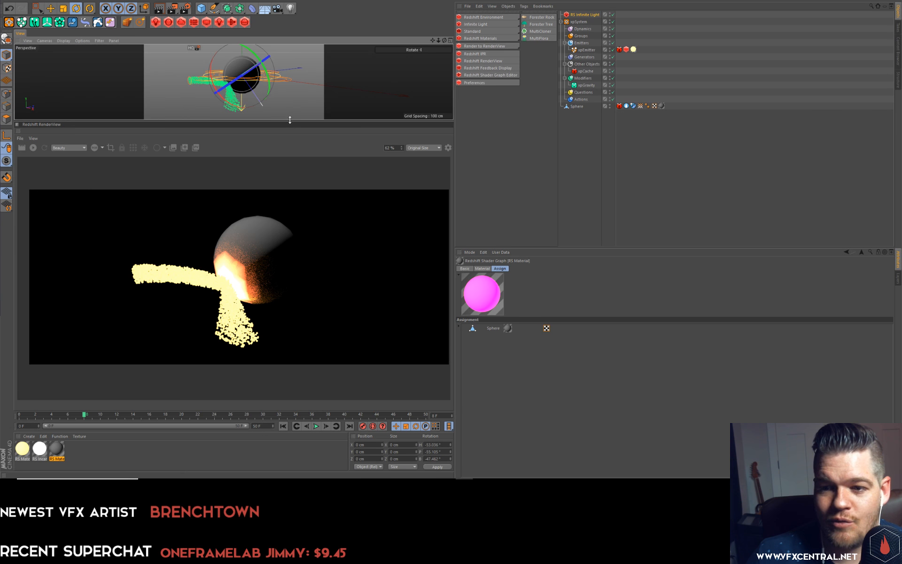
{"action": "left_click_drag", "start_coordinate": [289, 122], "coordinate": [299, 265]}
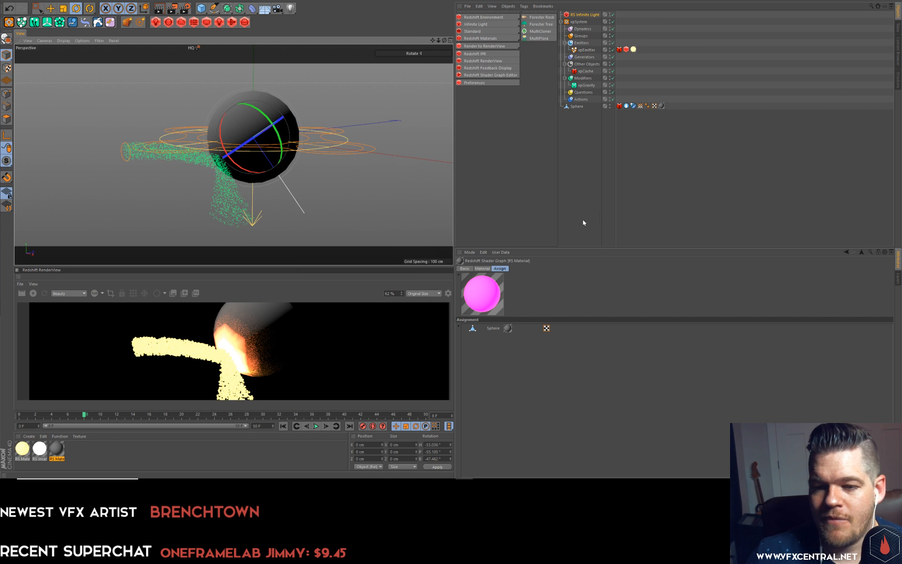
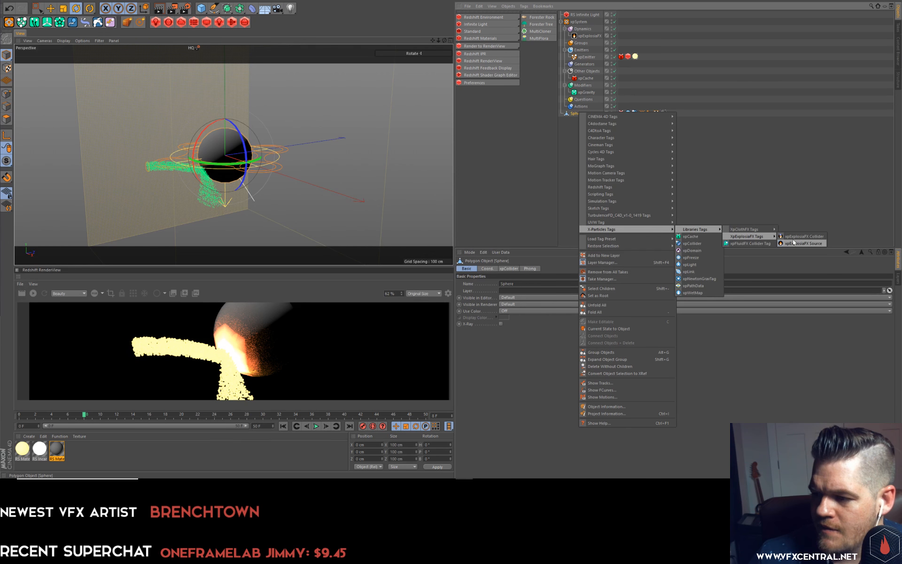
Add an xpExplosiaFX Source tag to the sphere and play the simulation to frame 13.
{"action": "left_click", "coordinate": [794, 243]}
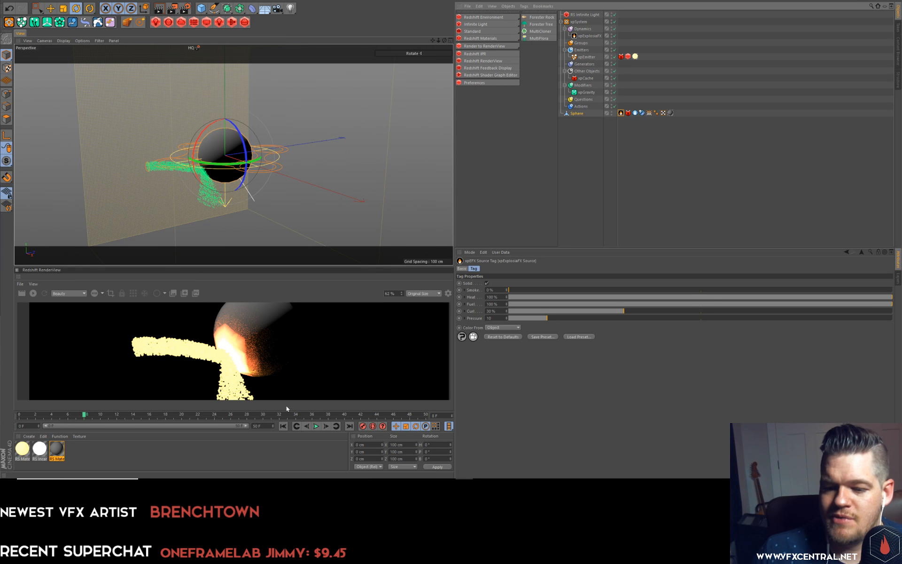
{"action": "left_click", "coordinate": [316, 426]}
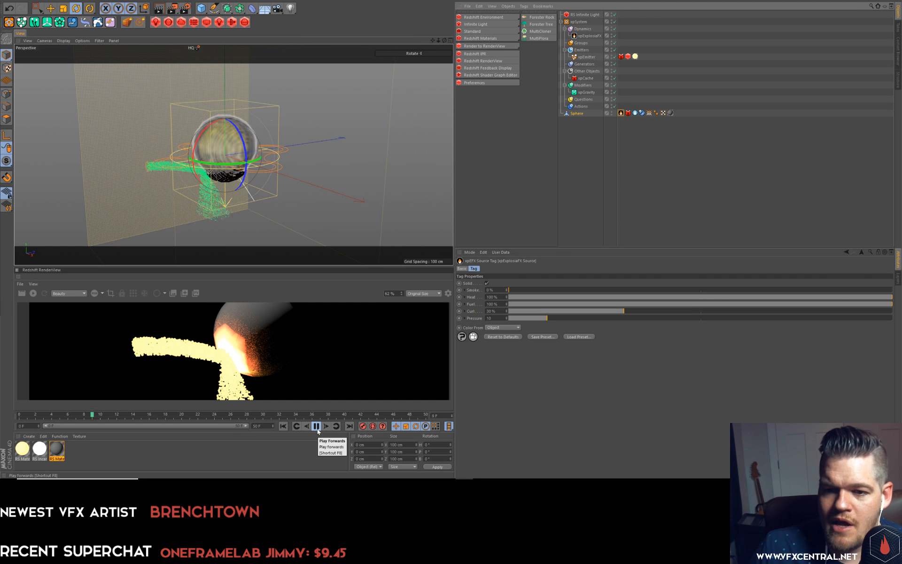
{"action": "left_click", "coordinate": [316, 426]}
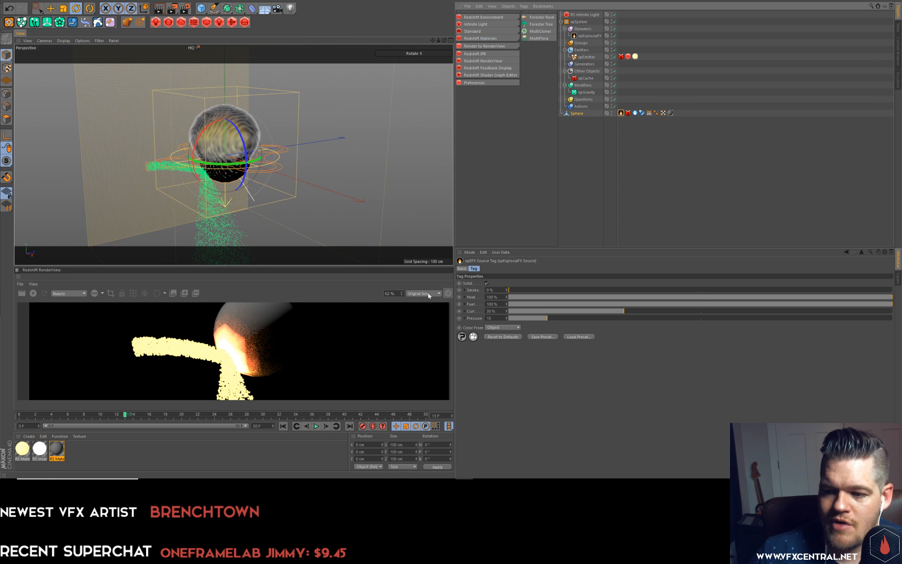
Drive the source tag's Smoke, Heat and Fuel with the sphere's Vertex Map, and replay the simulation from the start.
{"action": "left_click", "coordinate": [465, 290]}
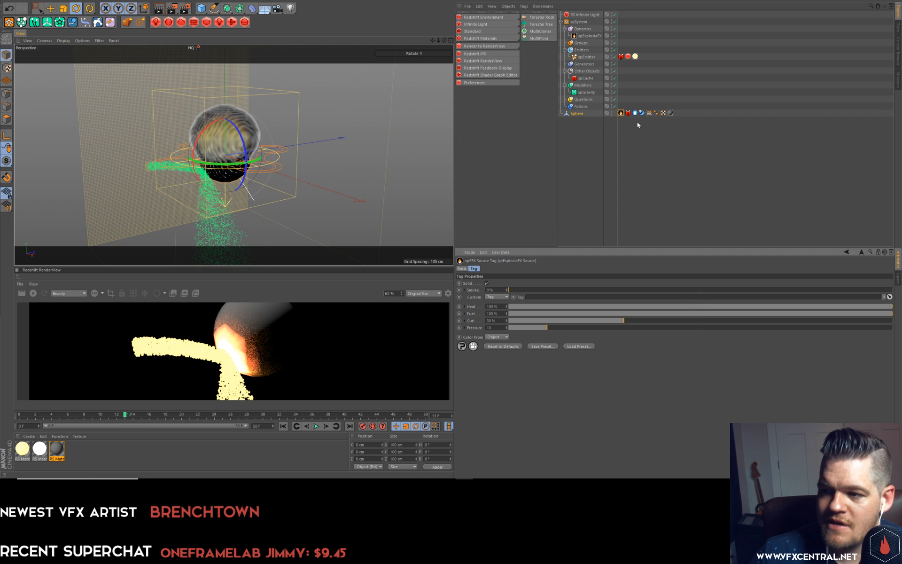
{"action": "left_click_drag", "start_coordinate": [649, 112], "coordinate": [554, 297]}
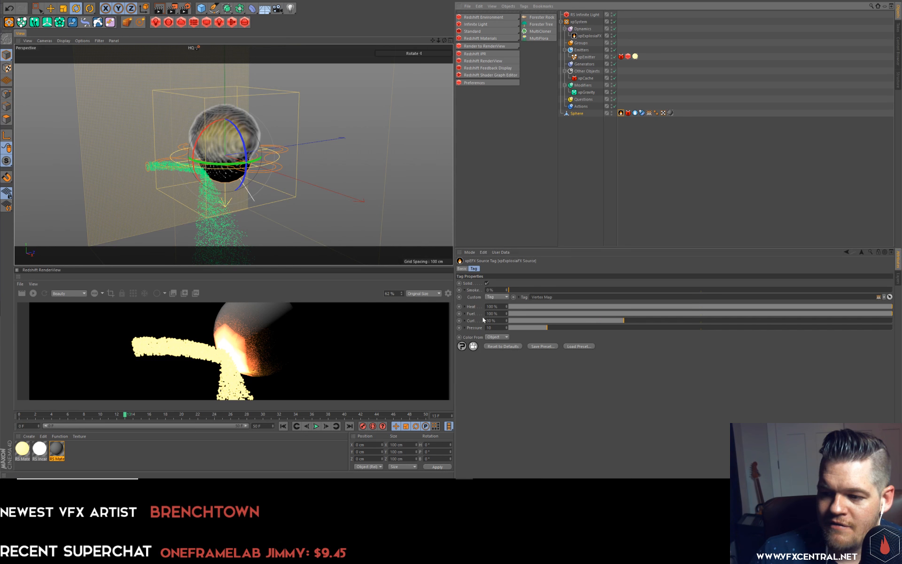
{"action": "left_click", "coordinate": [465, 306]}
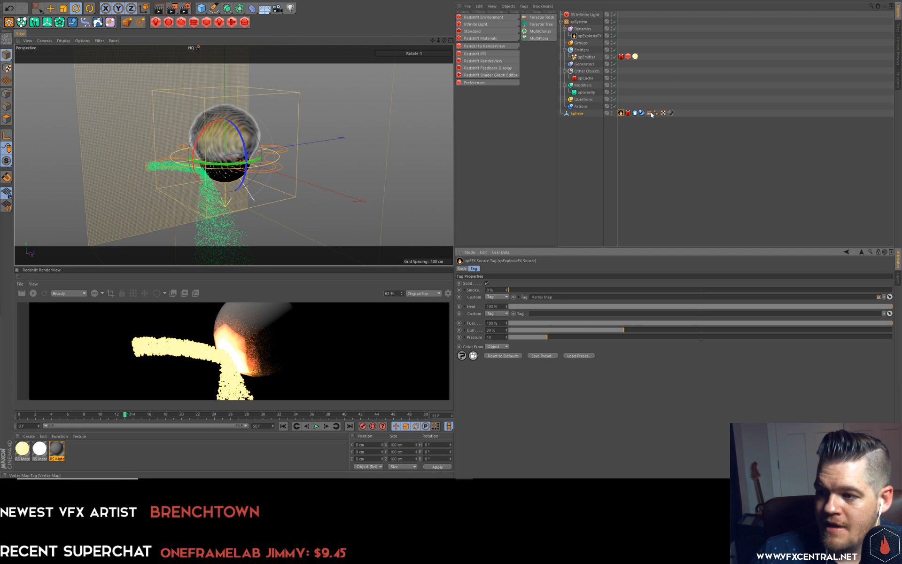
{"action": "left_click", "coordinate": [465, 324]}
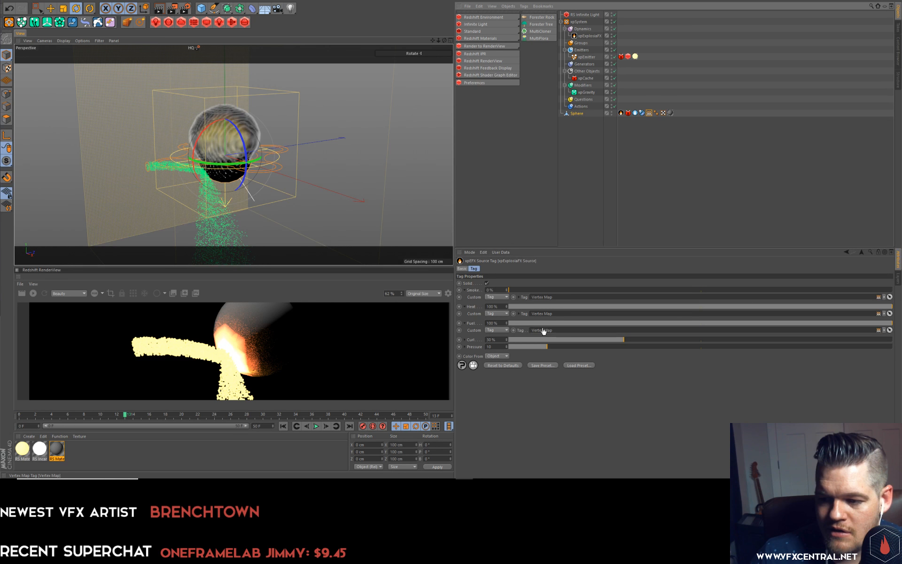
{"action": "left_click", "coordinate": [283, 426]}
{"action": "left_click", "coordinate": [316, 426]}
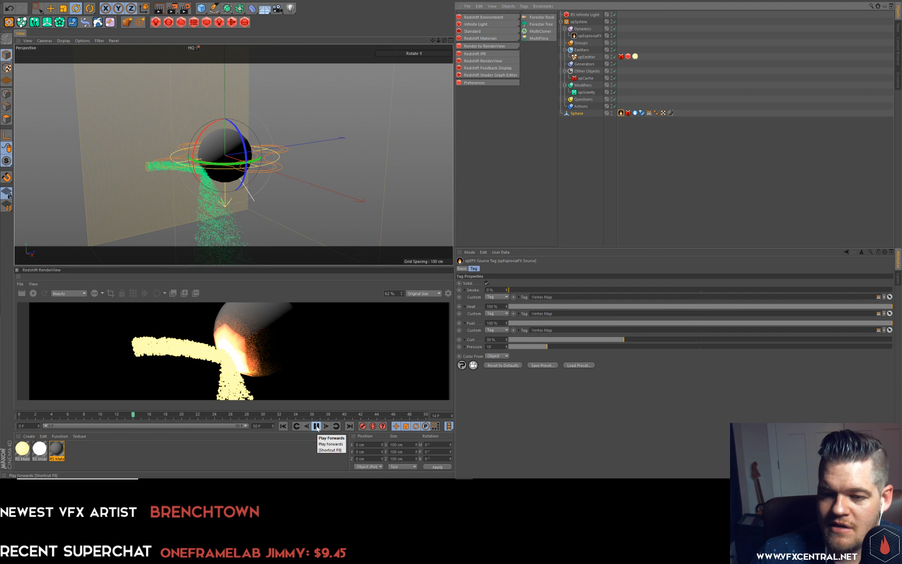
{"action": "left_click", "coordinate": [317, 426]}
Set the source tag's Smoke to about 49% and replay the simulation from the start.
{"action": "left_click_drag", "start_coordinate": [537, 290], "coordinate": [677, 291]}
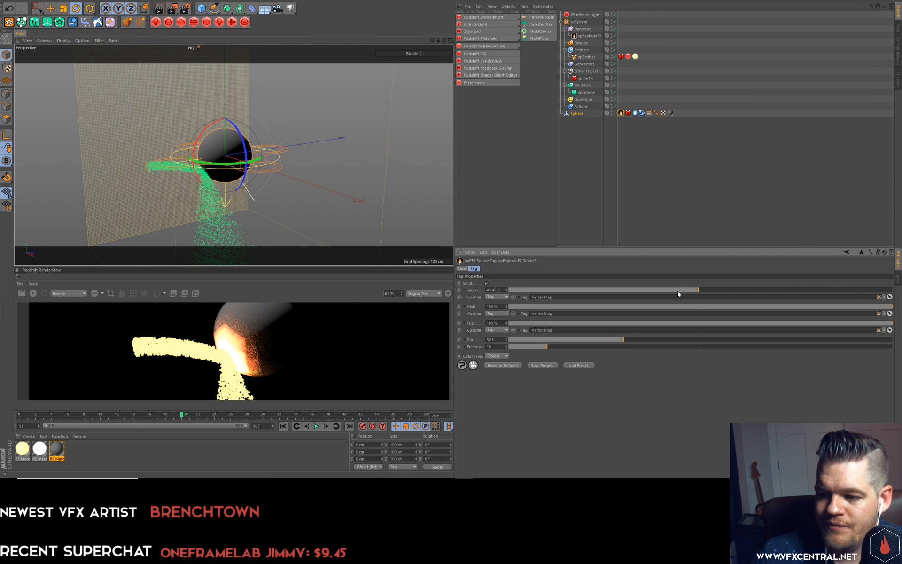
{"action": "left_click", "coordinate": [283, 426]}
{"action": "left_click", "coordinate": [316, 426]}
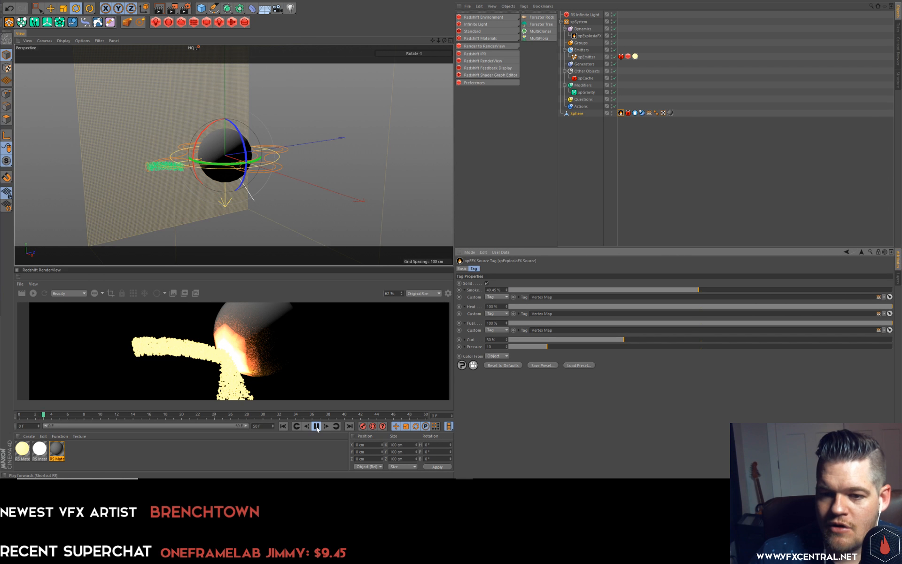
{"action": "left_click", "coordinate": [316, 425]}
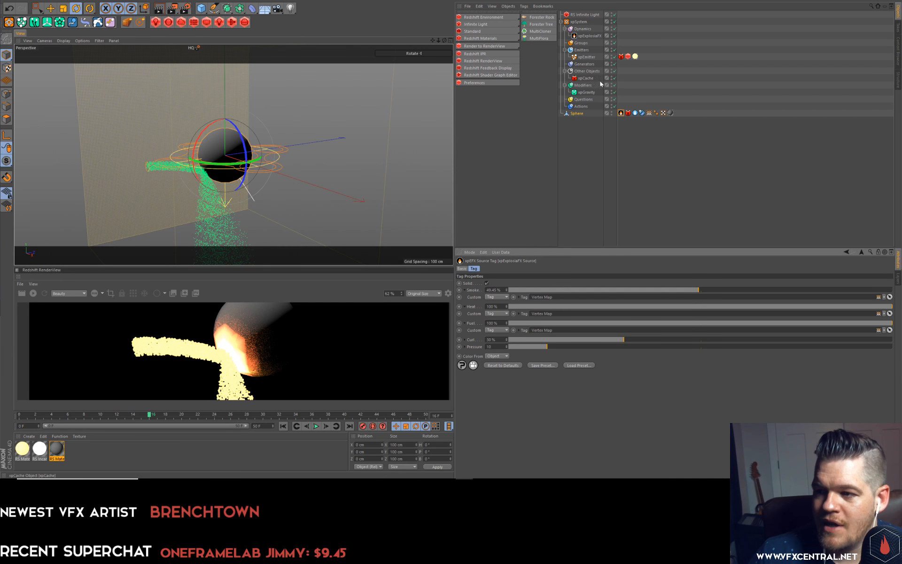
Toggle Render Only on the sphere's xpWetMap tag and play the simulation from the start.
{"action": "left_click", "coordinate": [635, 113]}
{"action": "left_click", "coordinate": [499, 292]}
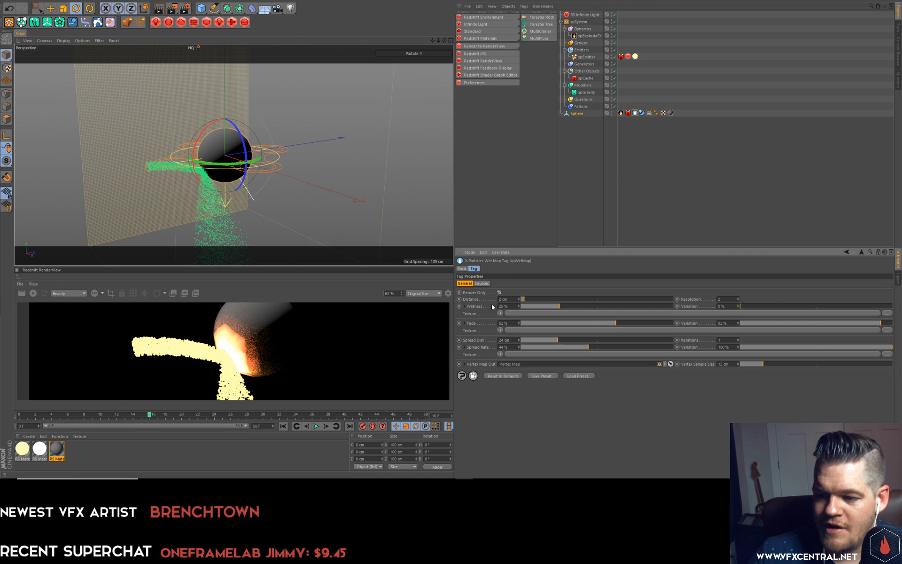
{"action": "left_click", "coordinate": [283, 426]}
{"action": "left_click", "coordinate": [316, 426]}
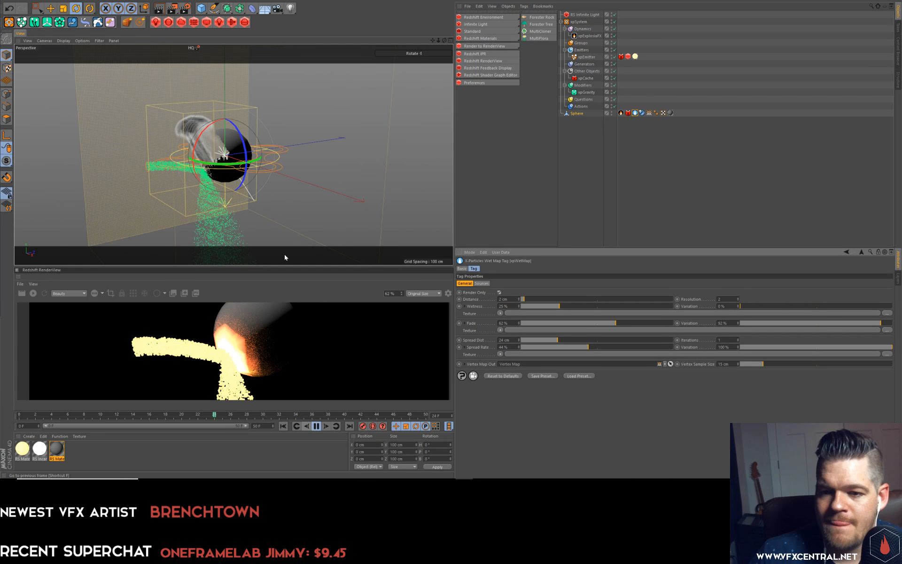
Pause the simulation at frame 14 and examine close up how the smoke emission matches the sphere's vertex map.
{"action": "left_click_drag", "start_coordinate": [224, 167], "coordinate": [202, 134], "text": "alt"}
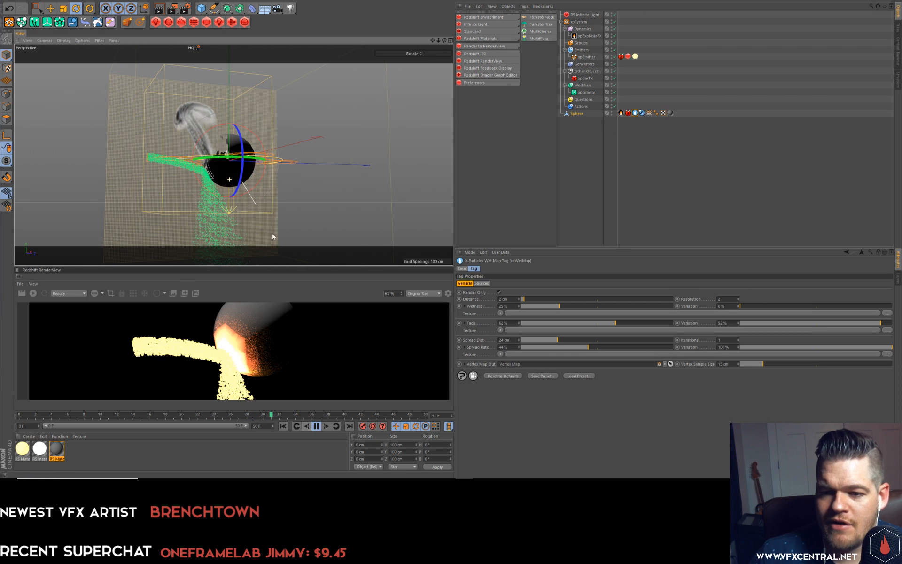
{"action": "left_click", "coordinate": [317, 426]}
{"action": "left_click", "coordinate": [317, 426]}
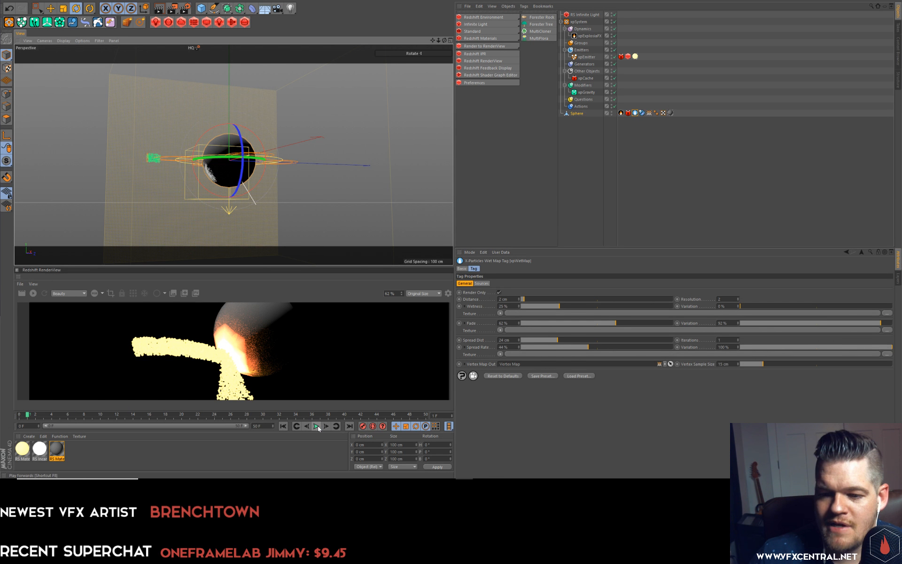
{"action": "left_click", "coordinate": [318, 427]}
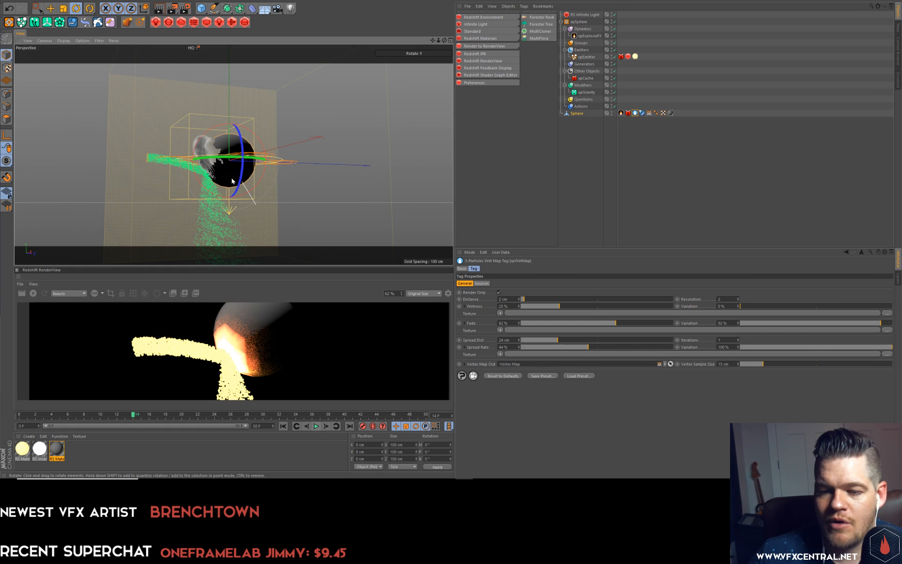
{"action": "right_click_drag", "start_coordinate": [231, 181], "coordinate": [219, 108], "text": "alt"}
{"action": "left_click_drag", "start_coordinate": [216, 127], "coordinate": [282, 155], "text": "alt"}
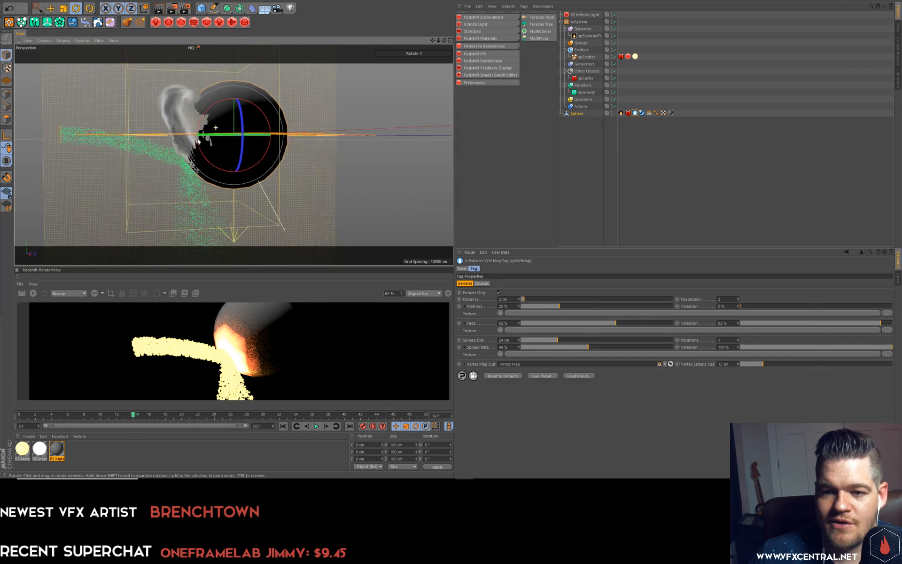
{"action": "left_click", "coordinate": [649, 113]}
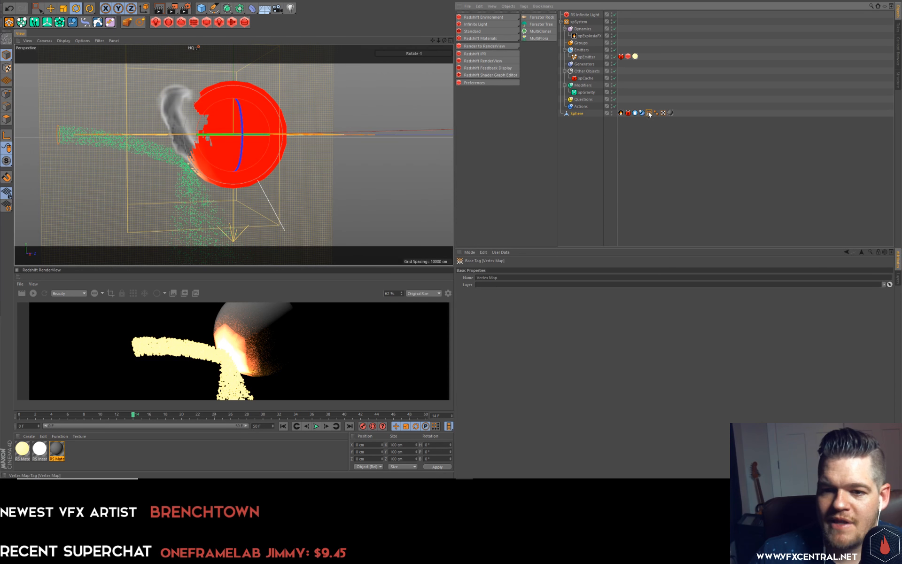
{"action": "left_click_drag", "start_coordinate": [255, 142], "coordinate": [272, 132], "text": "alt"}
Try replaying the simulation with the xpWetMap tag's Render Only option toggled the other way, and restore the option.
{"action": "left_click", "coordinate": [635, 112]}
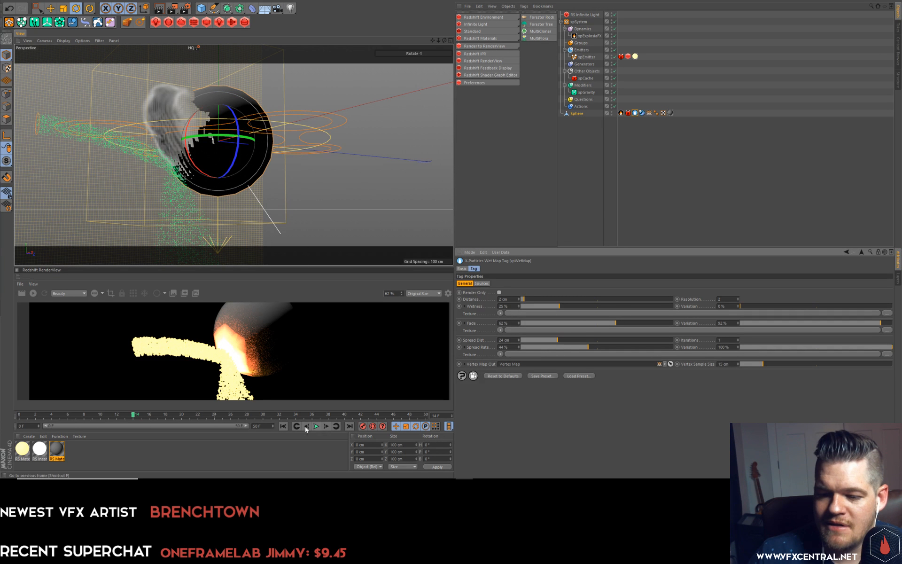
{"action": "left_click", "coordinate": [283, 426]}
{"action": "left_click", "coordinate": [316, 426]}
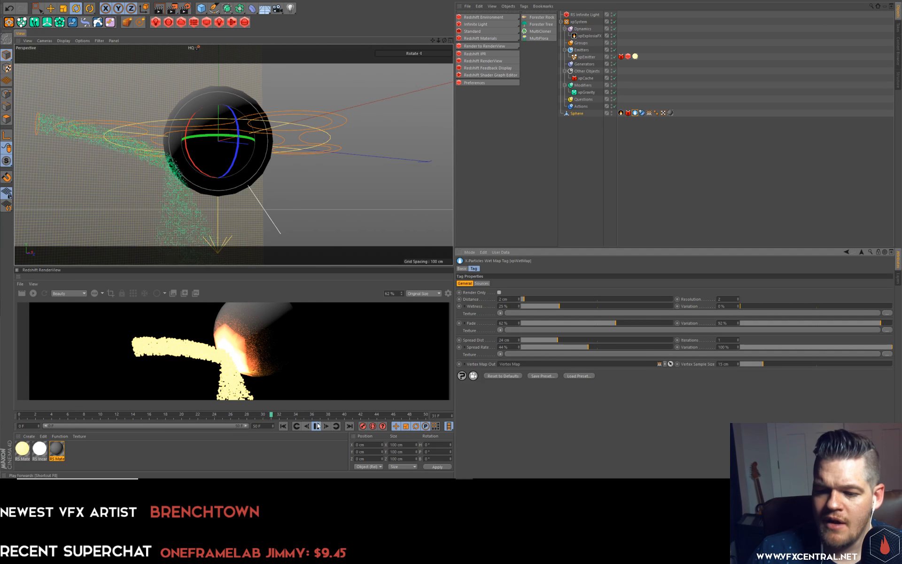
{"action": "key", "text": "F8"}
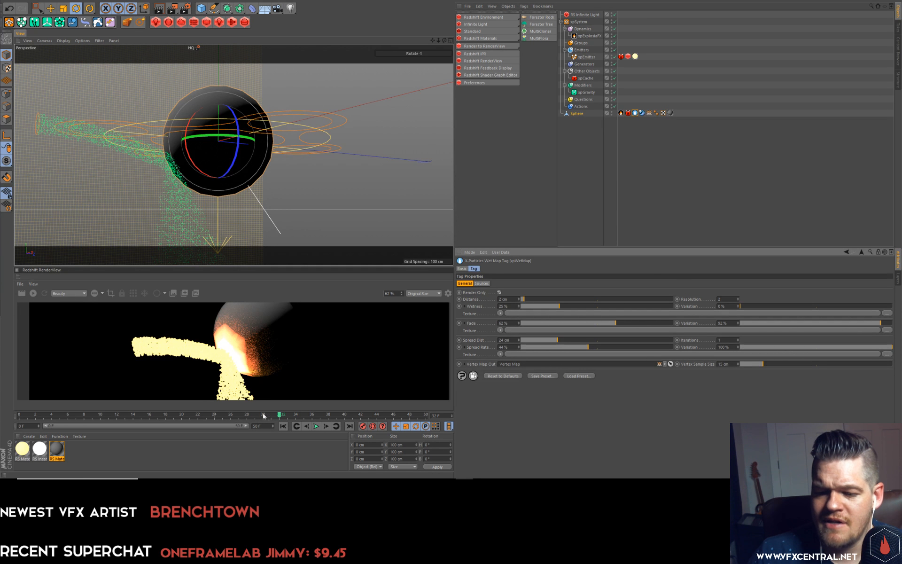
Replay the simulation from the start to frame 24 and examine the smoke around the sphere from several angles.
{"action": "left_click", "coordinate": [283, 426]}
{"action": "left_click", "coordinate": [317, 426]}
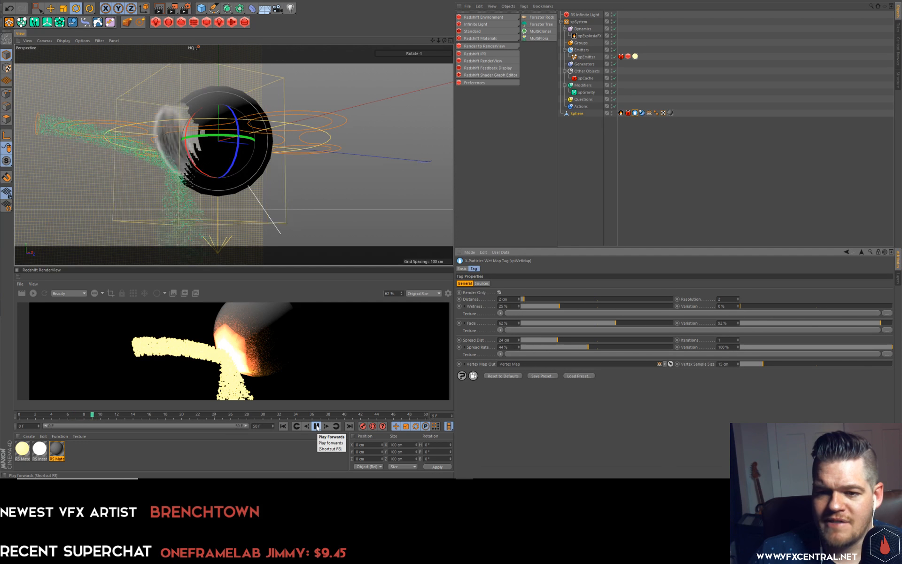
{"action": "left_click", "coordinate": [316, 426]}
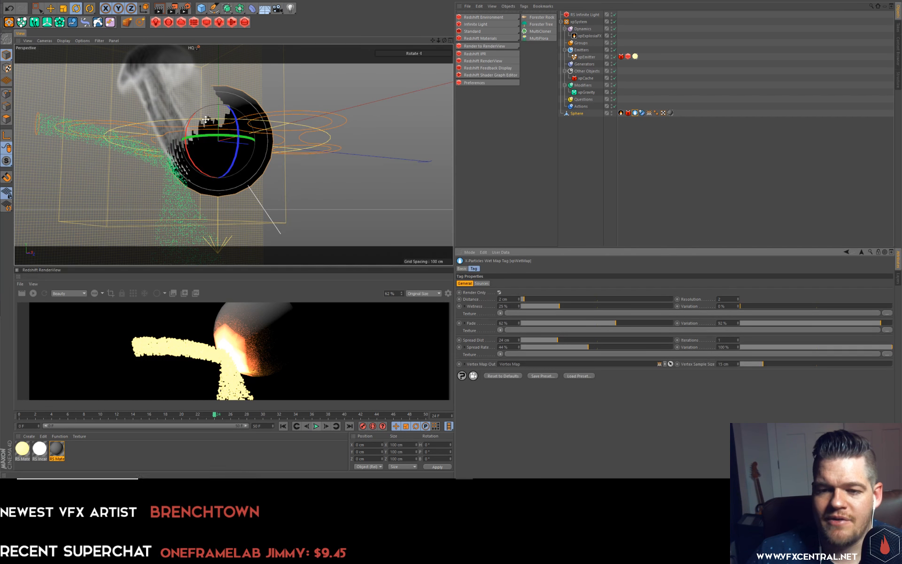
{"action": "left_click_drag", "start_coordinate": [206, 119], "coordinate": [221, 156], "text": "alt"}
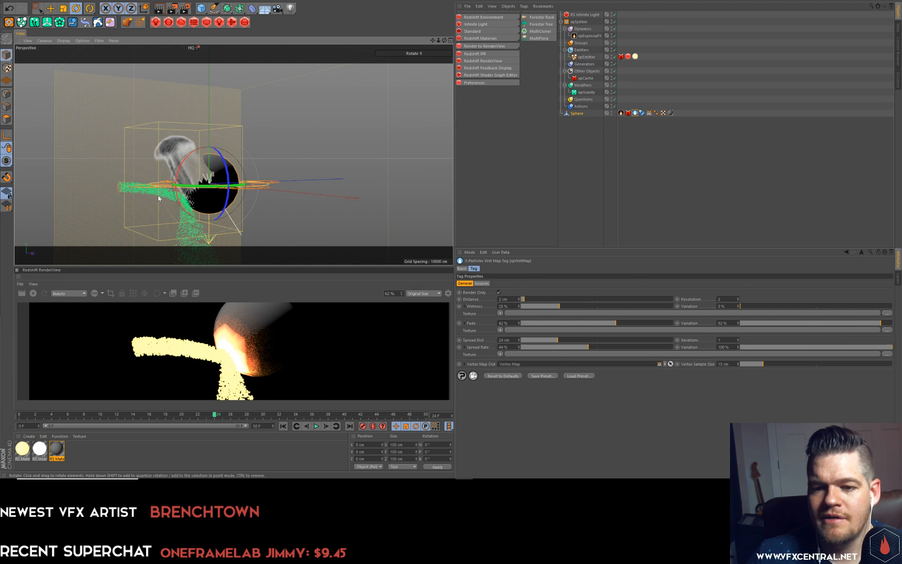
{"action": "left_click_drag", "start_coordinate": [157, 198], "coordinate": [187, 198], "text": "alt"}
Play the simulation on to frame 42 with xpExplosiaFX selected, pausing at frame 39 to examine the smoke around the sphere from several angles.
{"action": "left_click", "coordinate": [588, 36]}
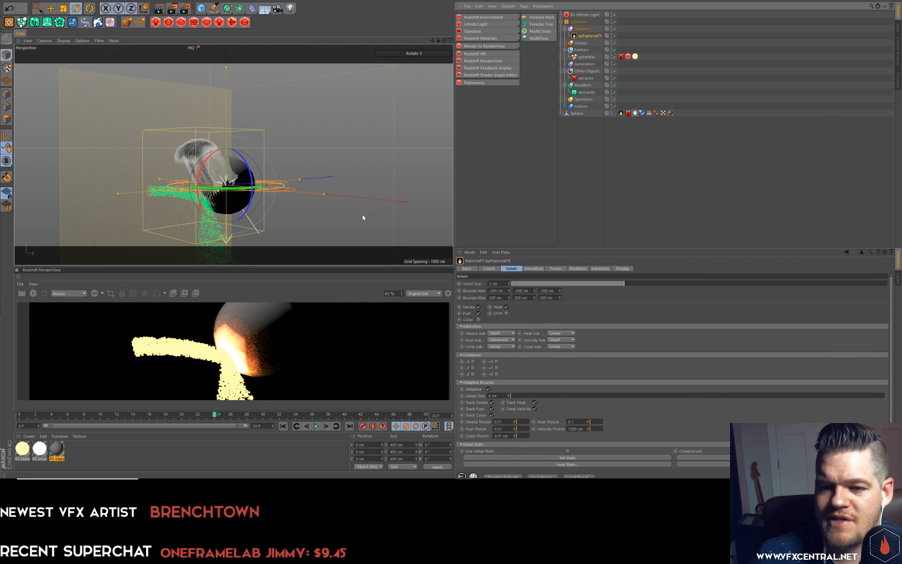
{"action": "left_click", "coordinate": [316, 425]}
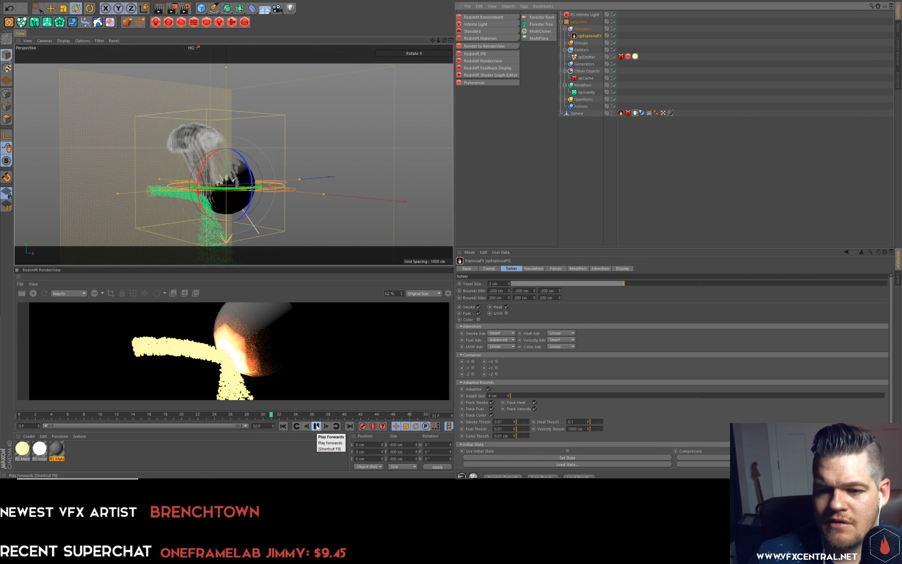
{"action": "left_click", "coordinate": [317, 426]}
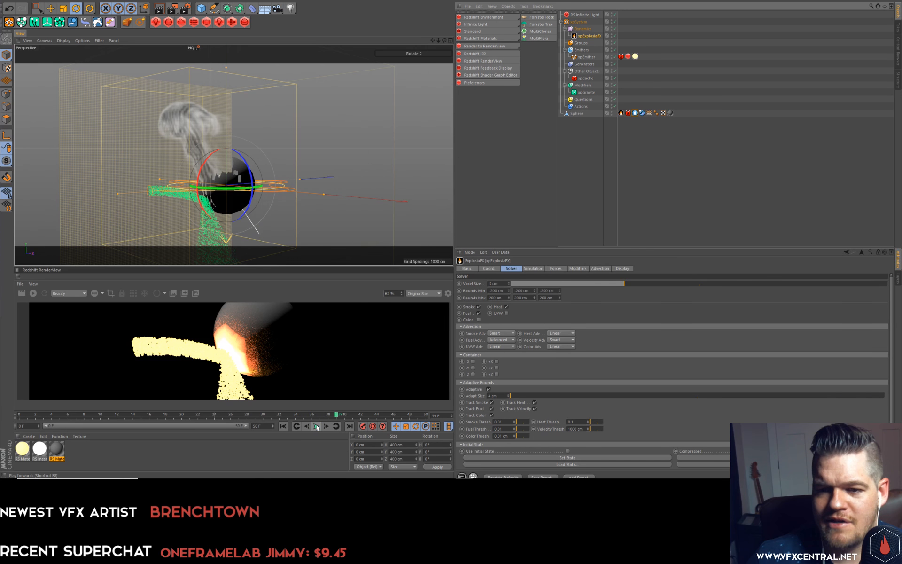
{"action": "left_click_drag", "start_coordinate": [234, 154], "coordinate": [159, 167], "text": "alt"}
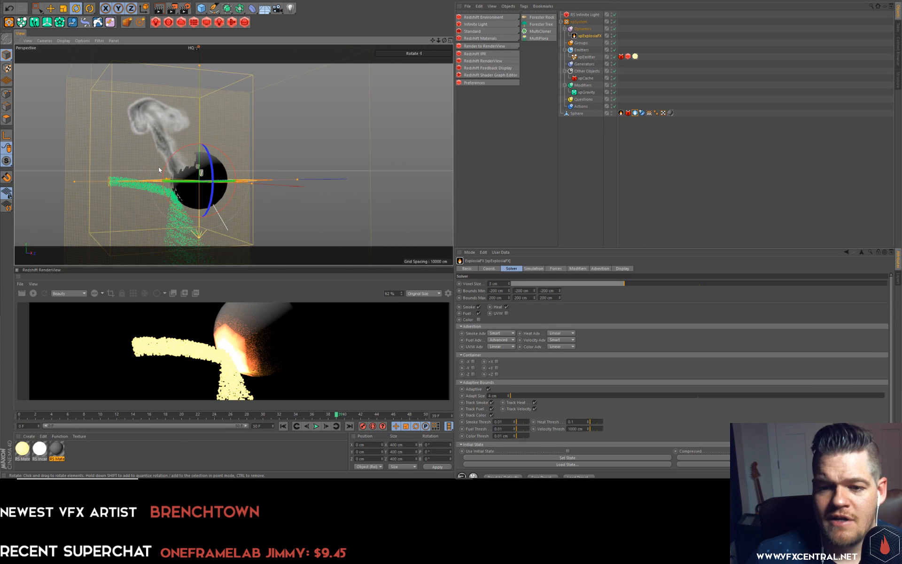
{"action": "right_click_drag", "start_coordinate": [163, 167], "coordinate": [183, 181], "text": "alt"}
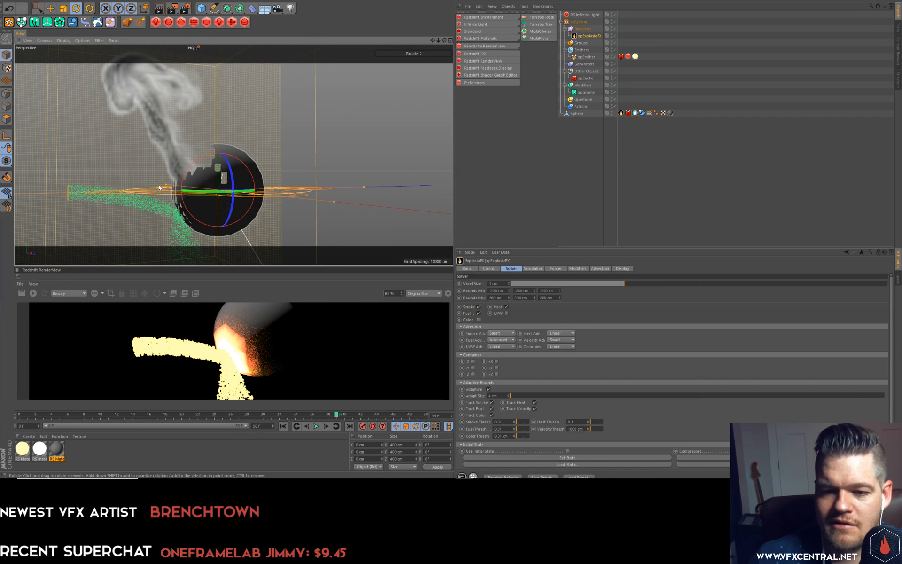
{"action": "left_click_drag", "start_coordinate": [192, 226], "coordinate": [175, 182], "text": "alt"}
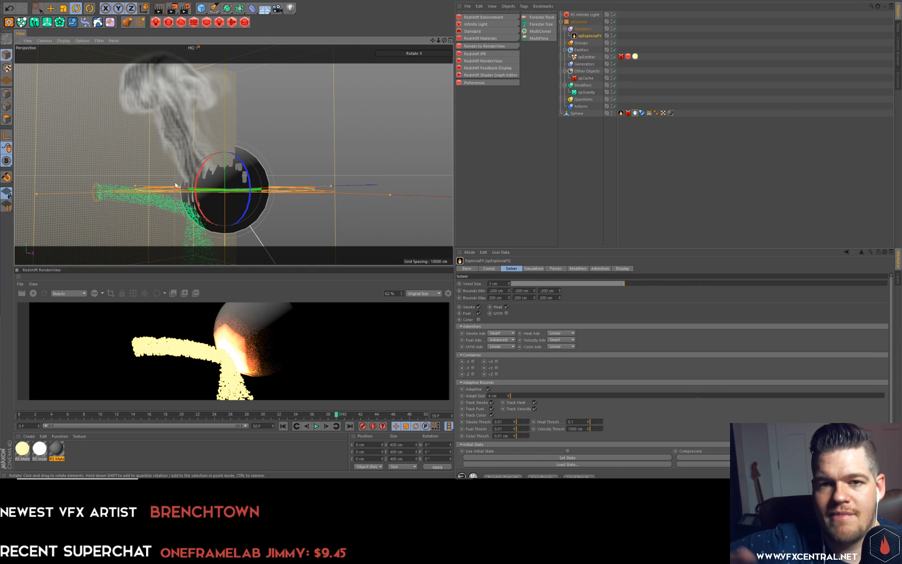
{"action": "left_click_drag", "start_coordinate": [235, 118], "coordinate": [231, 141], "text": "alt"}
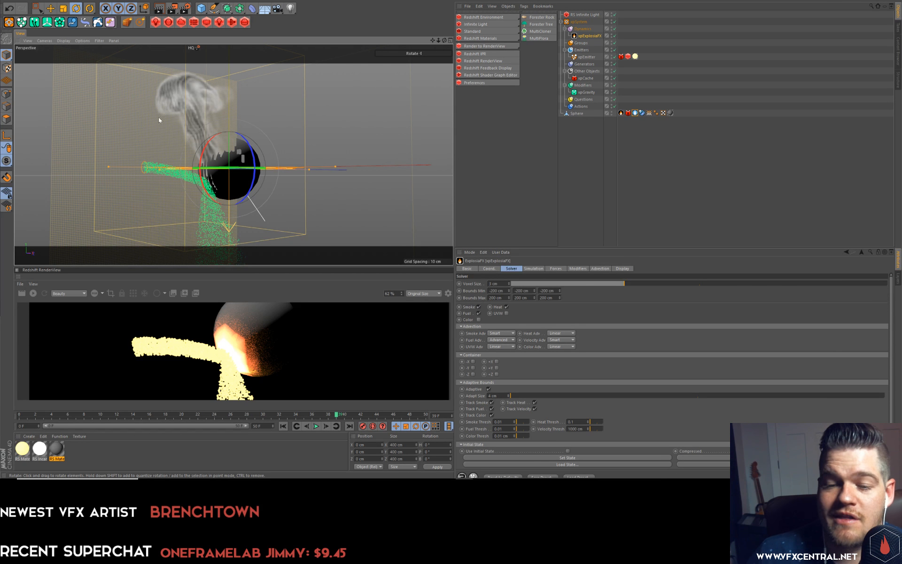
{"action": "left_click_drag", "start_coordinate": [253, 143], "coordinate": [178, 115], "text": "alt"}
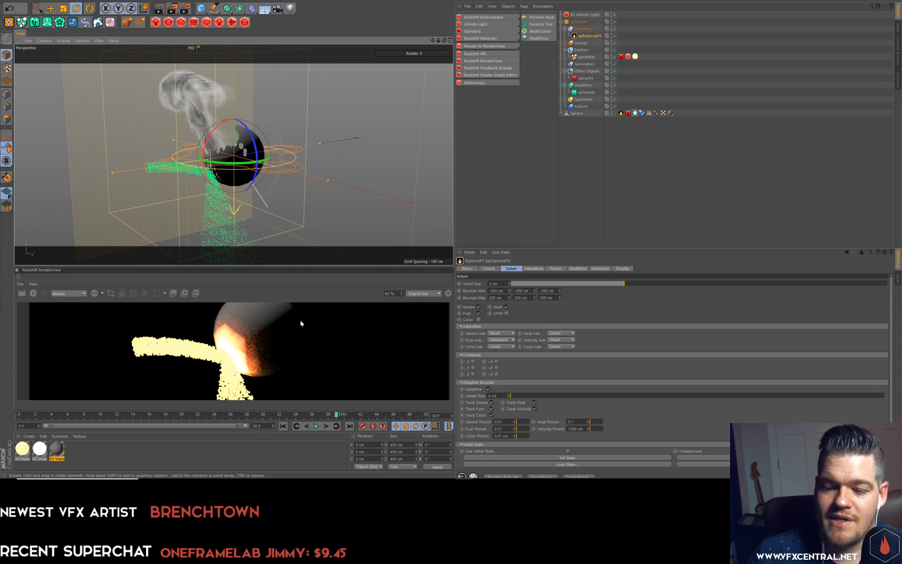
{"action": "left_click", "coordinate": [316, 426]}
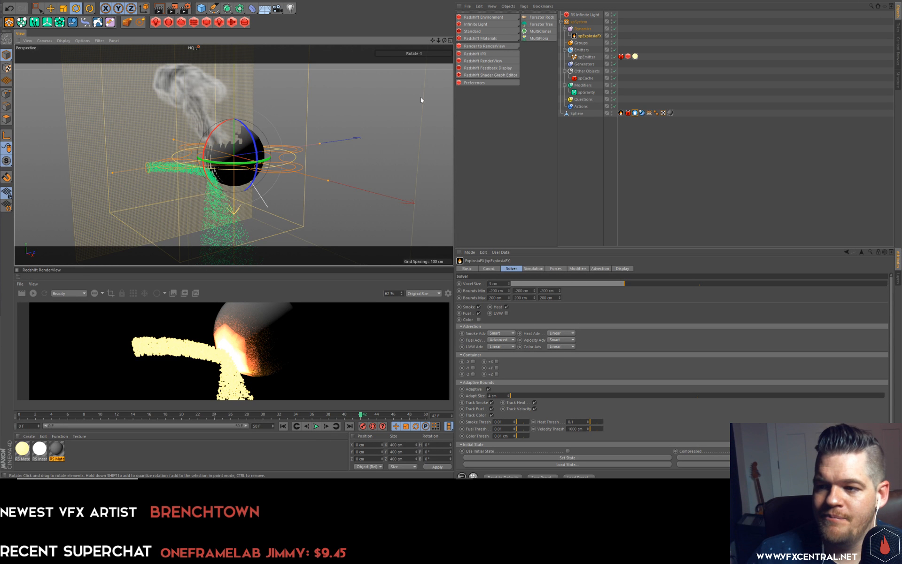
{"action": "left_click", "coordinate": [588, 157]}
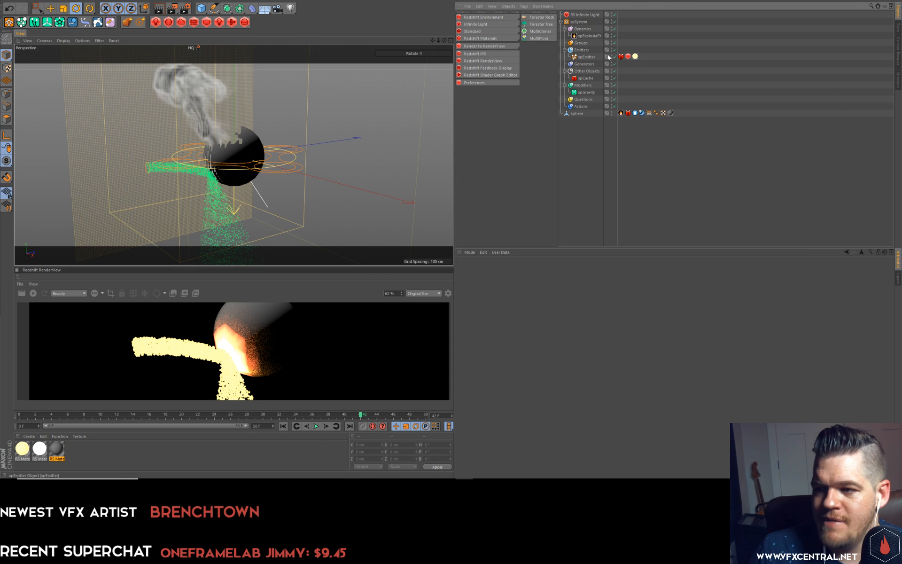
Set the xpCache object's EFX format to OpenVDB, leaving the particle format on X-Particles.
{"action": "left_click", "coordinate": [587, 79]}
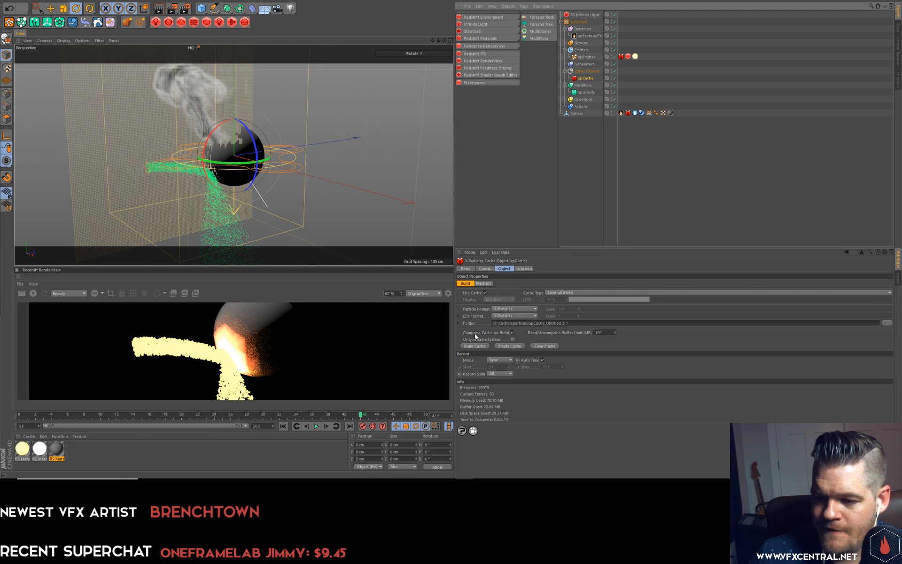
{"action": "left_click", "coordinate": [500, 308]}
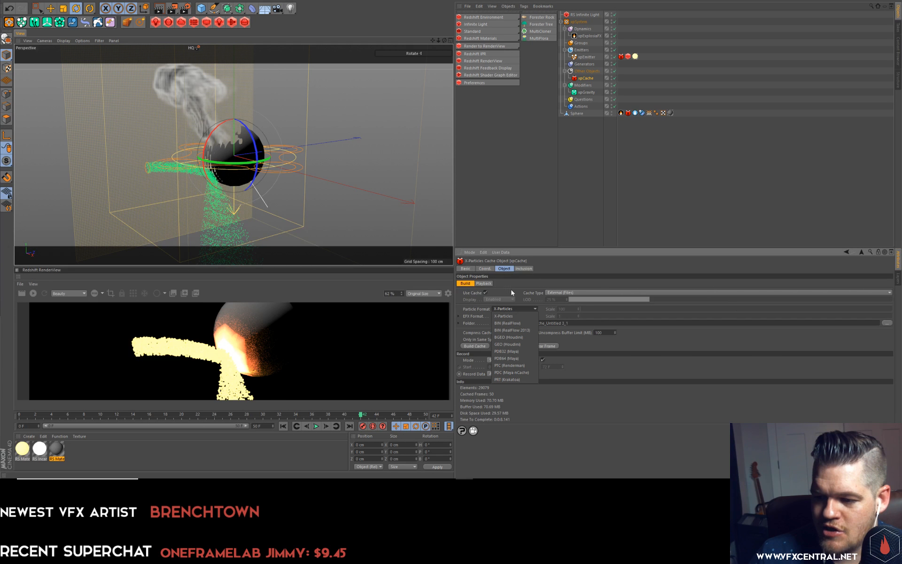
{"action": "left_click", "coordinate": [514, 316]}
{"action": "left_click", "coordinate": [509, 329]}
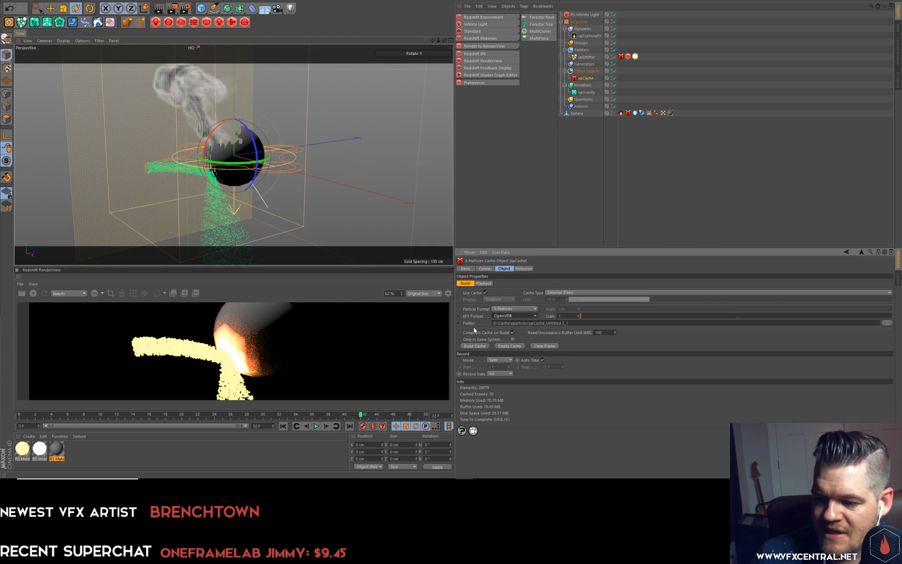
Create a folder named explosia_test inside the redshift folder on drive D and set it as the xpCache folder.
{"action": "left_click", "coordinate": [887, 324]}
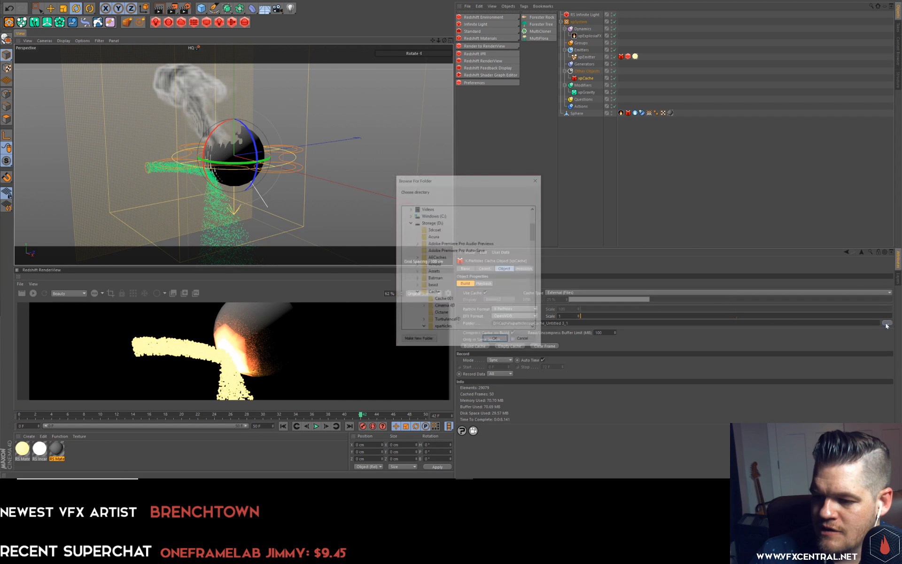
{"action": "left_click", "coordinate": [417, 294]}
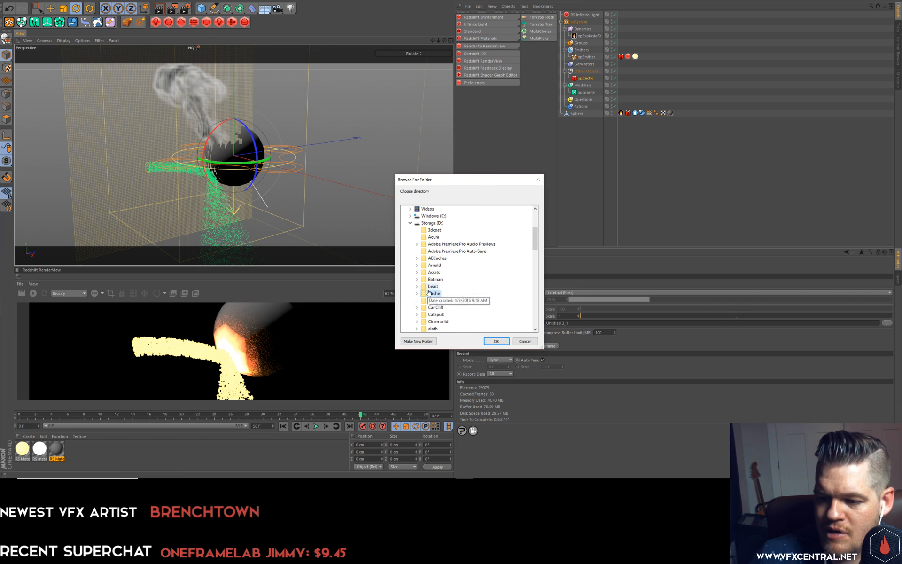
{"action": "scroll", "coordinate": [437, 286], "scroll_direction": "down", "scroll_amount": 4}
{"action": "scroll", "coordinate": [449, 287], "scroll_direction": "down", "scroll_amount": 9}
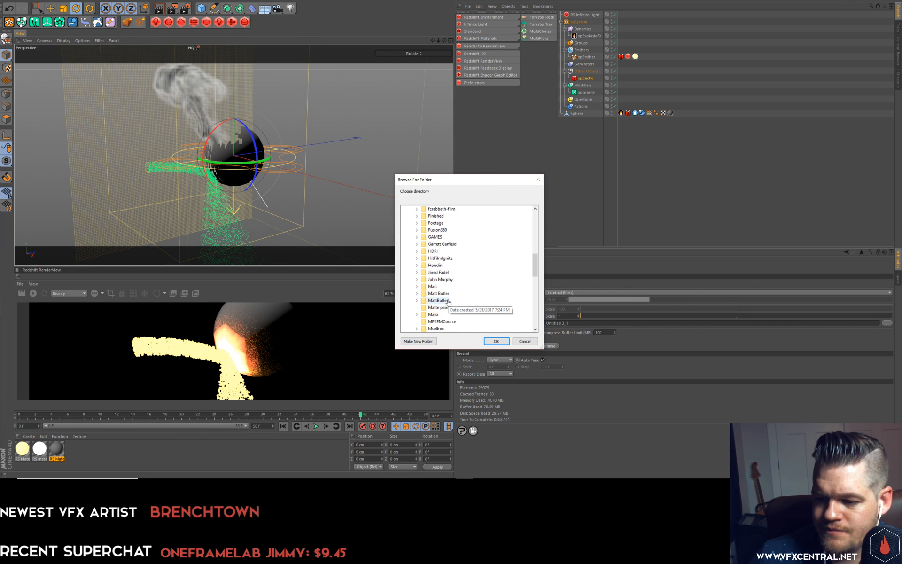
{"action": "scroll", "coordinate": [455, 325], "scroll_direction": "down", "scroll_amount": 3}
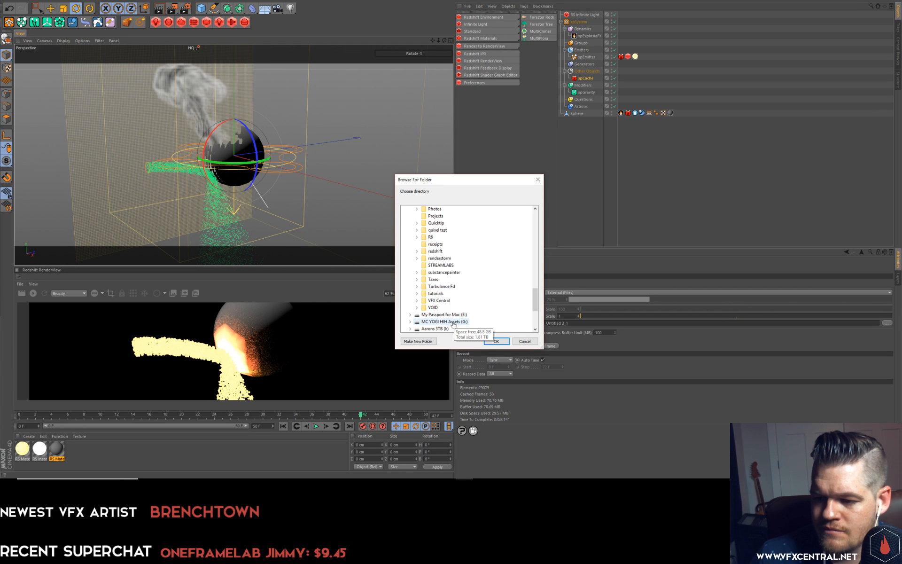
{"action": "double_click", "coordinate": [441, 253]}
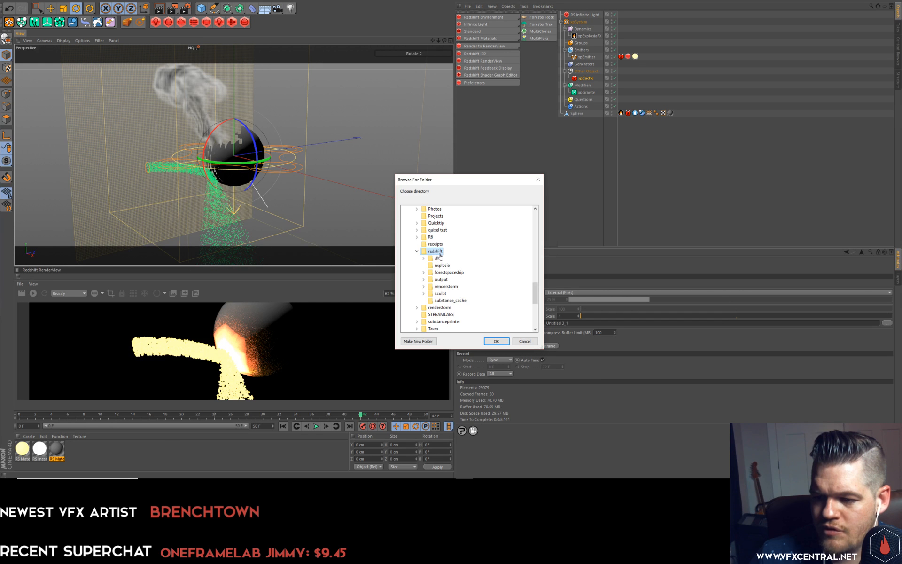
{"action": "left_click", "coordinate": [425, 342]}
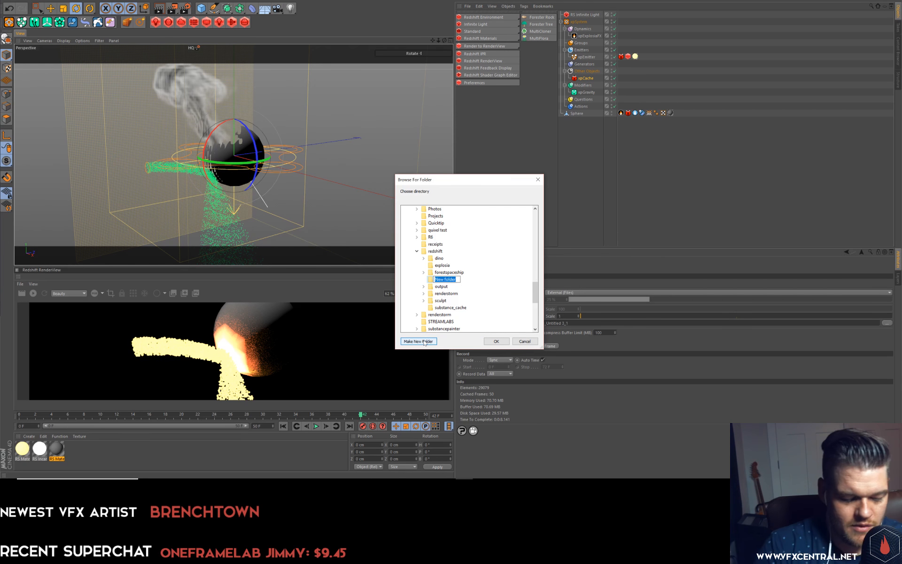
{"action": "type", "text": "explosia"}
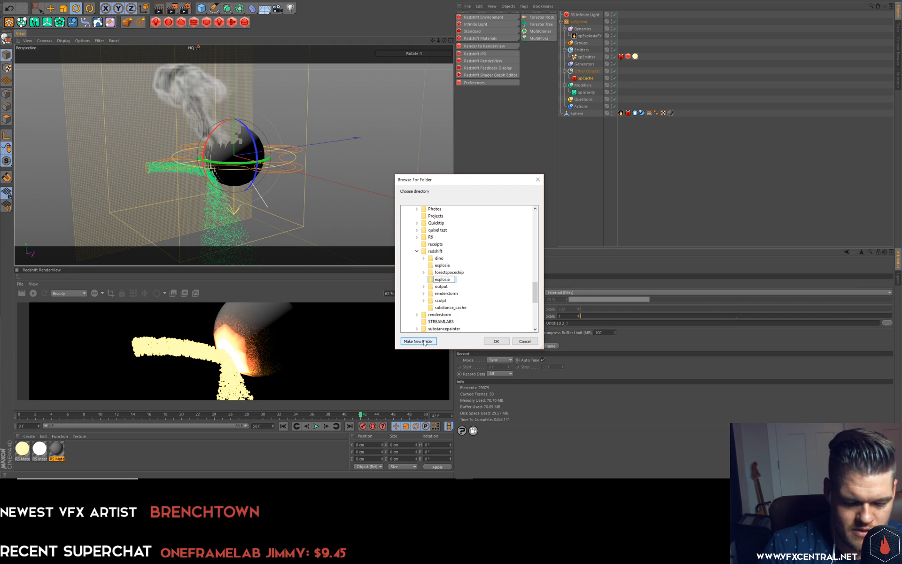
{"action": "type", "text": "_test"}
{"action": "key", "text": "Return"}
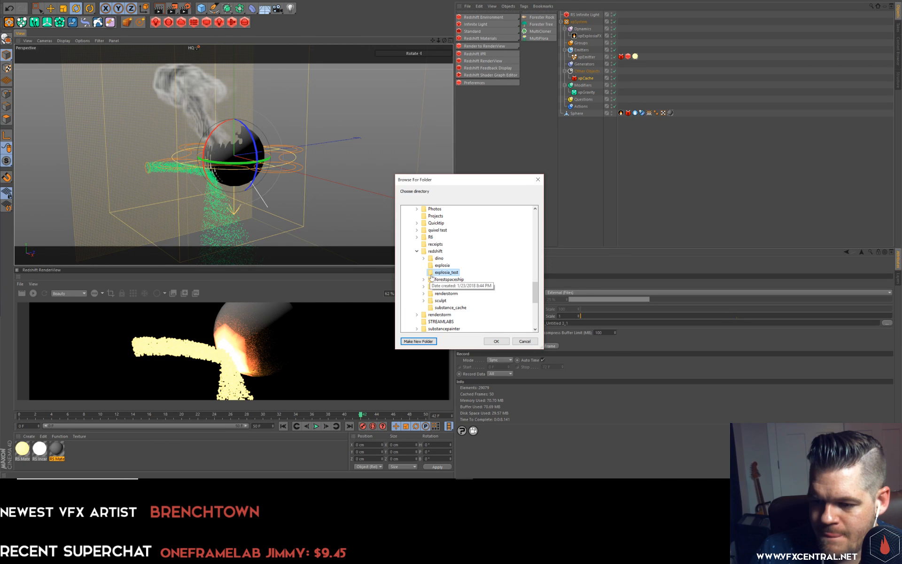
{"action": "left_click", "coordinate": [496, 341]}
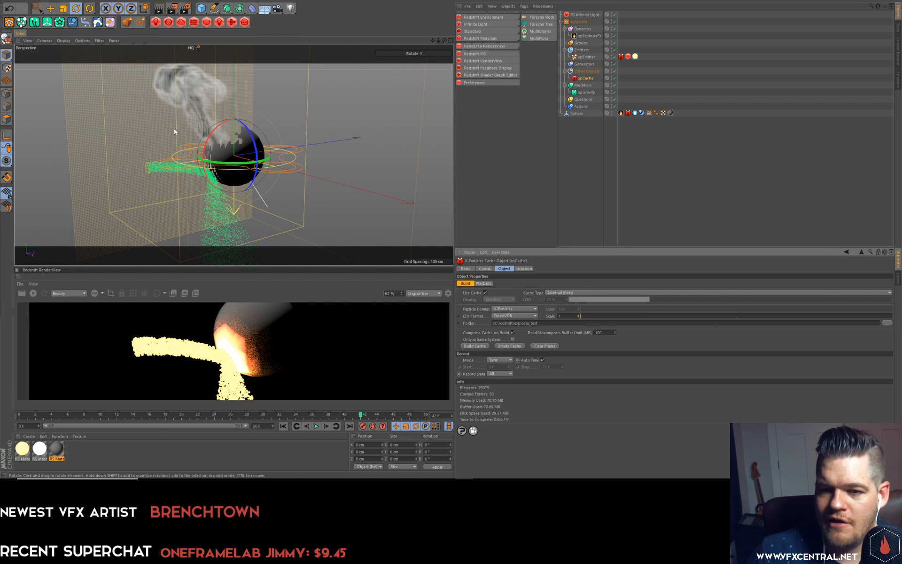
Build the X-Particles simulation as a new cache and scrub the cached result to frame 20.
{"action": "left_click", "coordinate": [476, 346]}
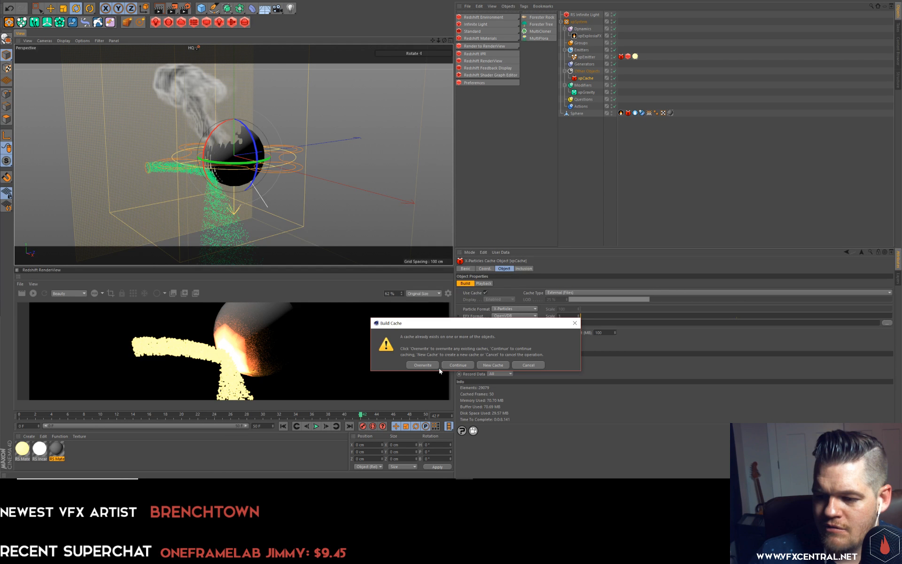
{"action": "left_click", "coordinate": [491, 366]}
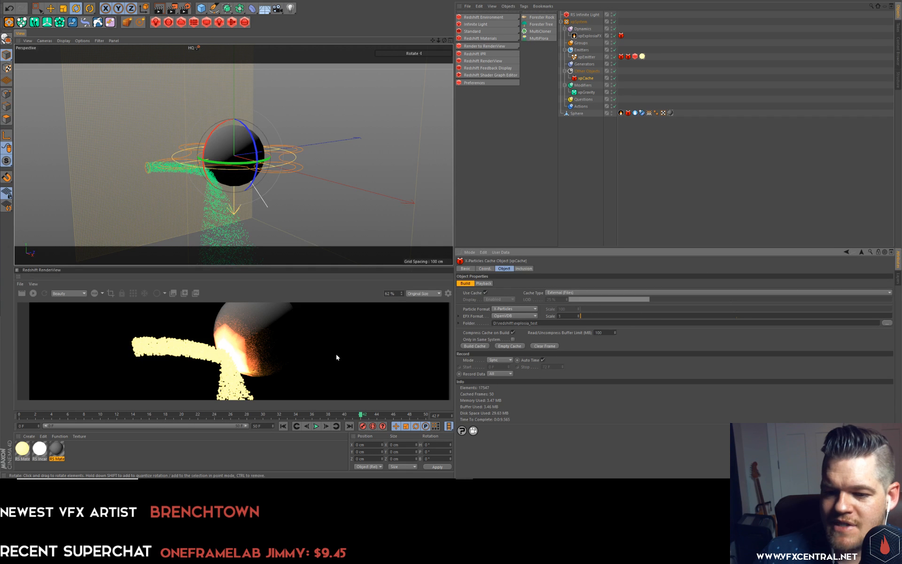
{"action": "left_click", "coordinate": [174, 414]}
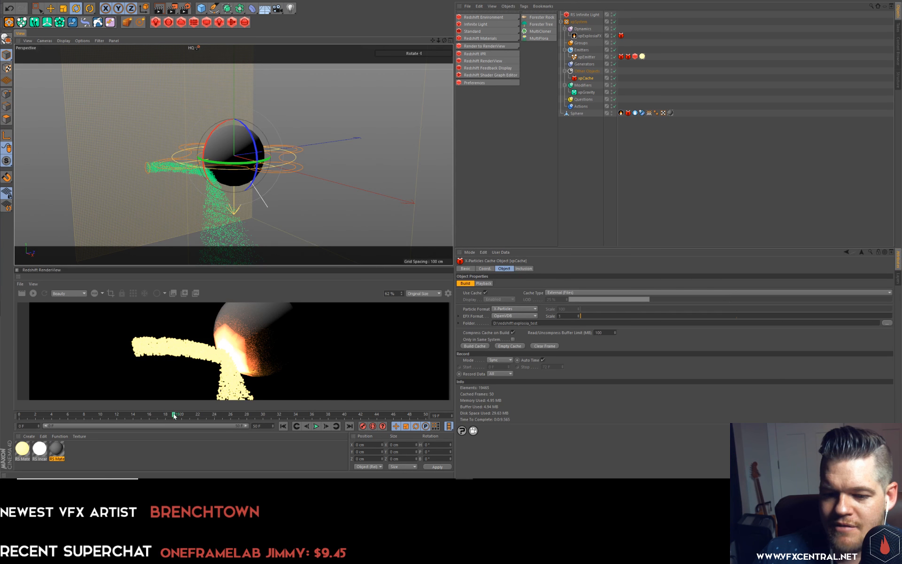
{"action": "mouse_move", "coordinate": [175, 416]}
{"action": "left_mouse_down"}
{"action": "mouse_move", "coordinate": [378, 417]}
{"action": "mouse_move", "coordinate": [24, 390]}
{"action": "mouse_move", "coordinate": [182, 414]}
{"action": "left_mouse_up"}
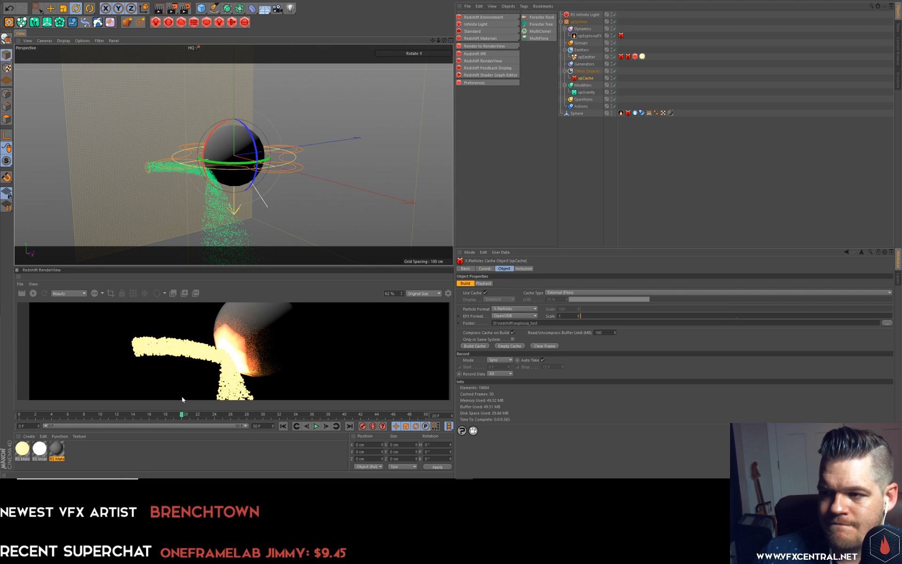
Play the cached simulation to frame 19 with xpExplosiaFX selected to check for smoke in the viewport.
{"action": "left_click", "coordinate": [589, 36]}
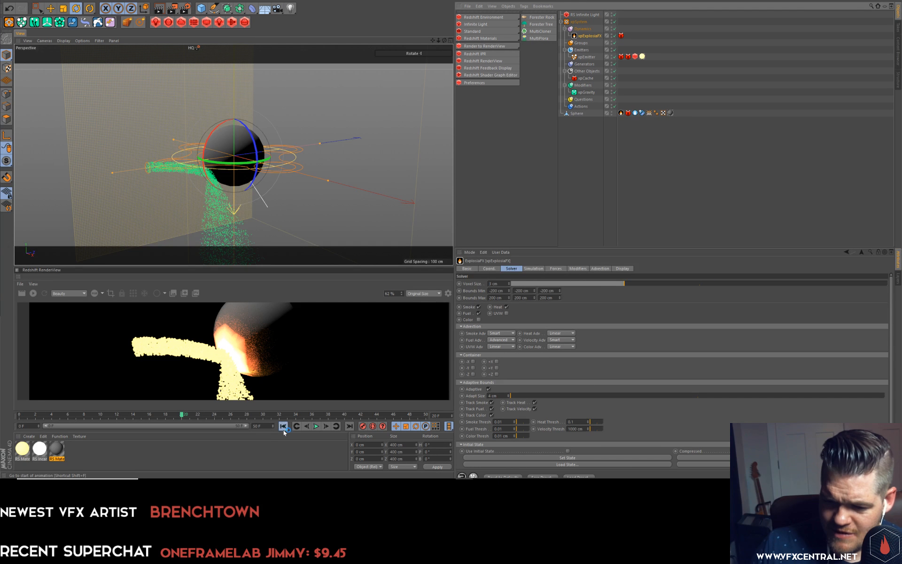
{"action": "left_click", "coordinate": [316, 426]}
{"action": "left_click", "coordinate": [317, 427]}
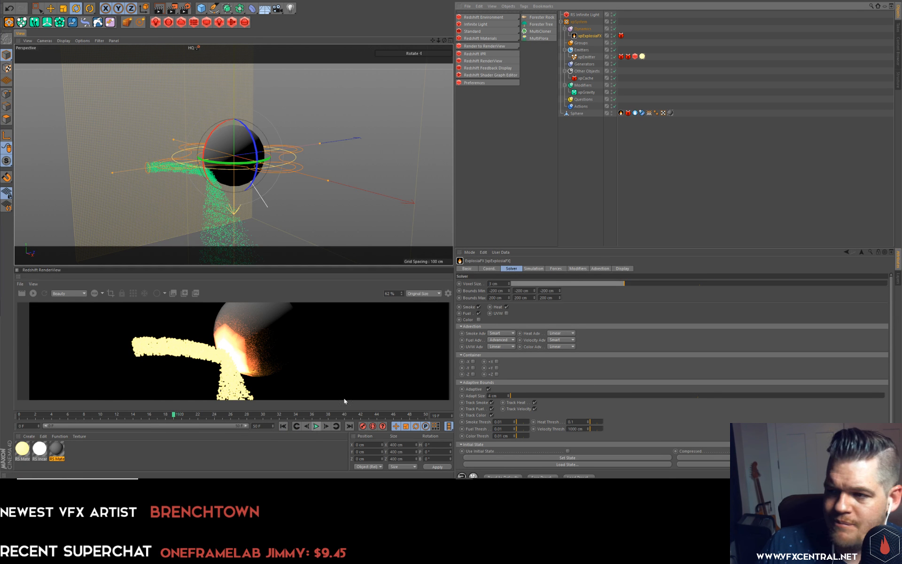
Turn off Render Only on the sphere's xpWetMap tag and replay the simulation from the start to frame 19.
{"action": "left_click", "coordinate": [635, 113]}
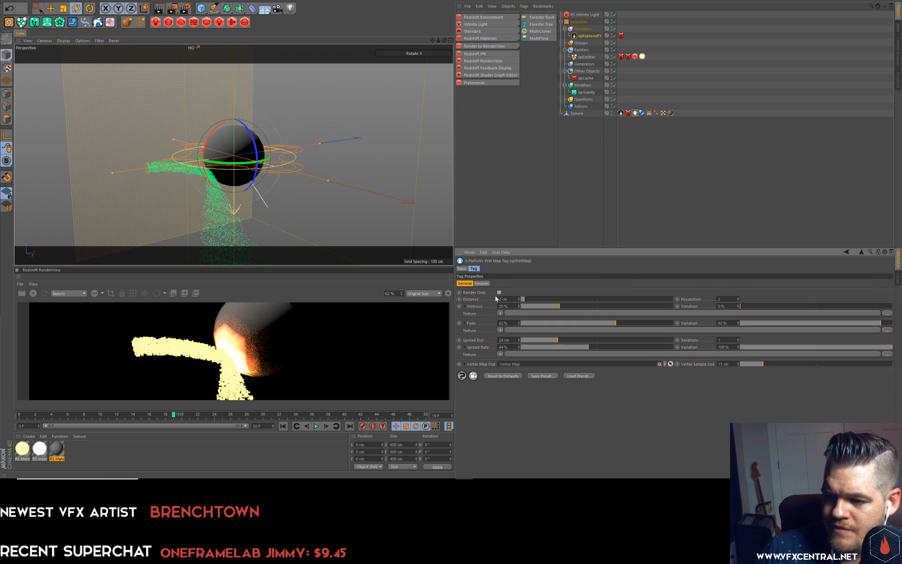
{"action": "left_click", "coordinate": [283, 427]}
{"action": "left_click", "coordinate": [317, 428]}
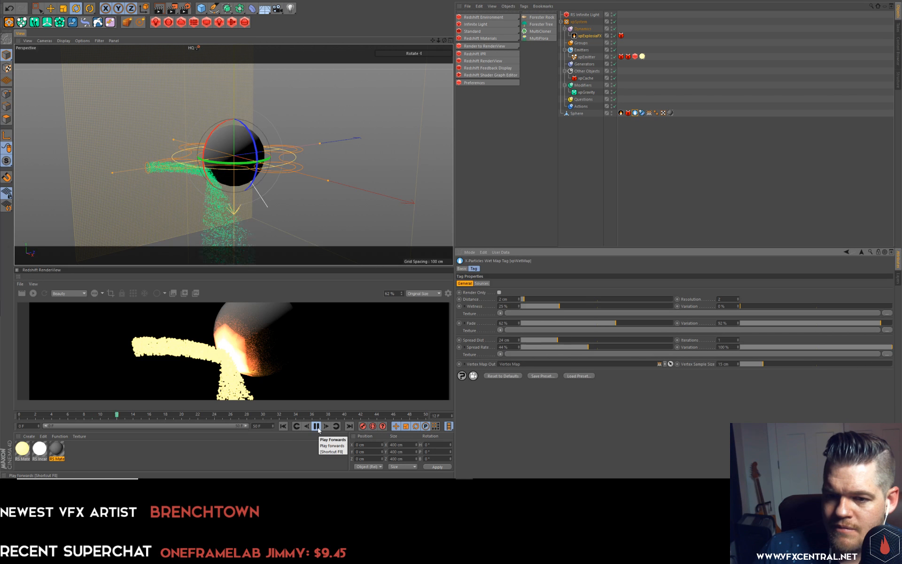
{"action": "left_click", "coordinate": [318, 429]}
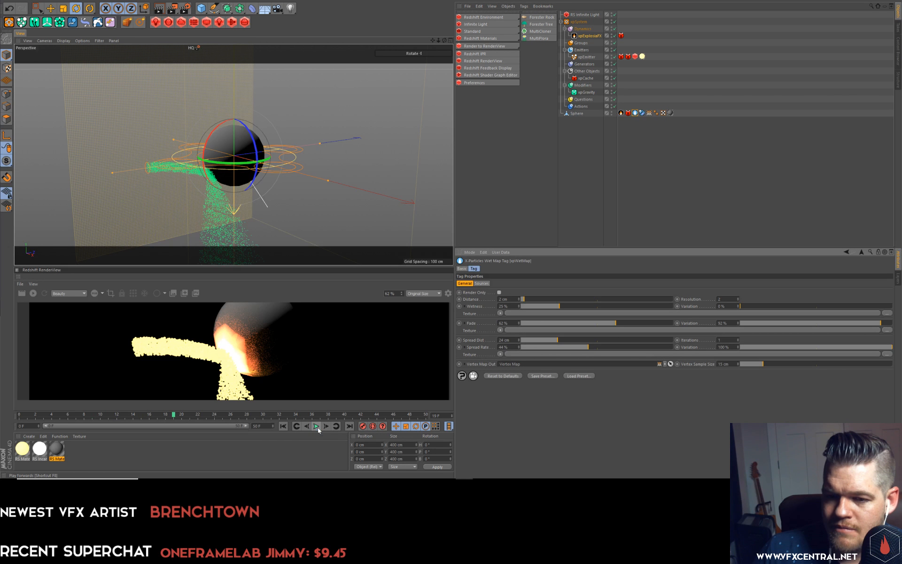
Rebuild the xpCache, overwriting the existing caches, and scrub the timeline to check the cached result.
{"action": "left_click", "coordinate": [582, 42]}
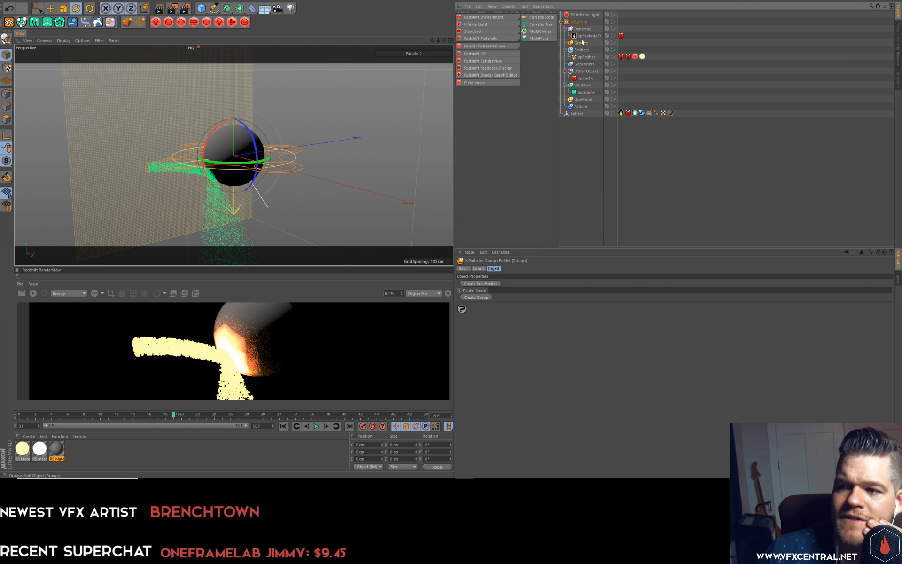
{"action": "double_click", "coordinate": [582, 42]}
{"action": "left_click", "coordinate": [588, 80]}
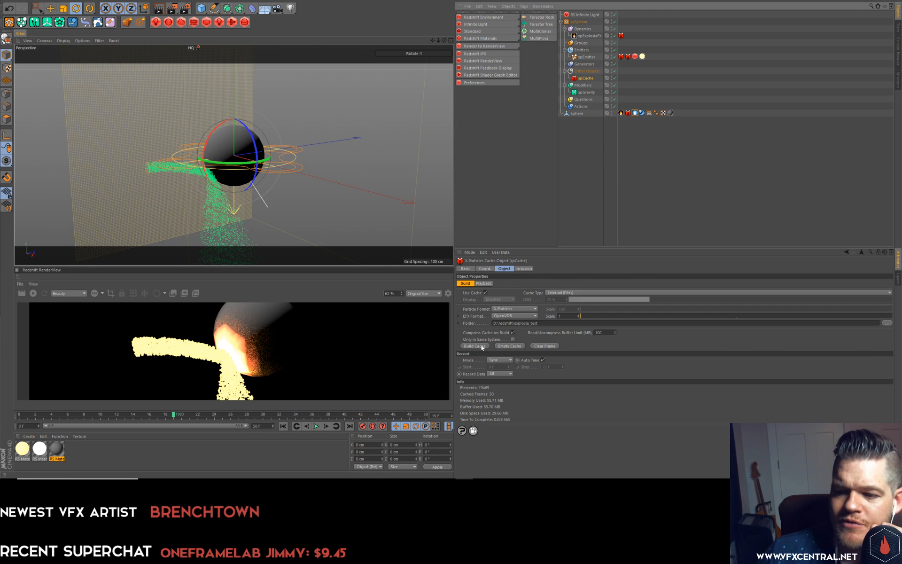
{"action": "left_click", "coordinate": [468, 348]}
{"action": "left_click", "coordinate": [419, 365]}
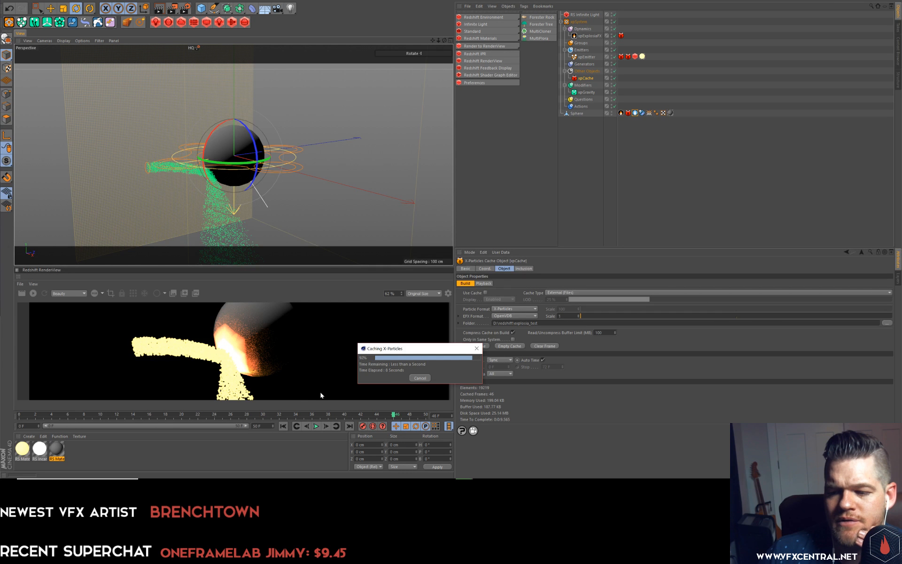
{"action": "left_click", "coordinate": [206, 415]}
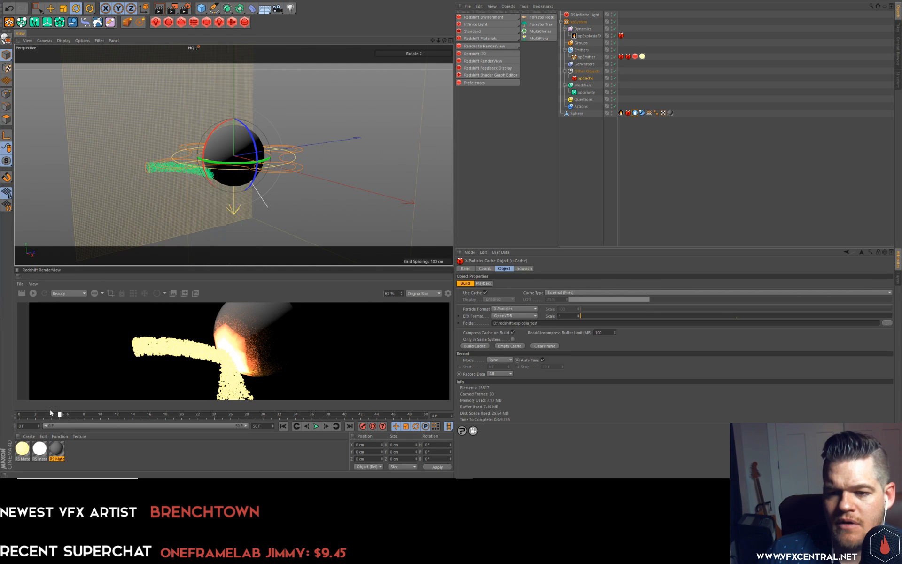
Check the sphere's vertex map on the cached simulation at frame 28 and inspect the xpExplosiaFX solver settings.
{"action": "left_click", "coordinate": [649, 113]}
{"action": "left_click_drag", "start_coordinate": [249, 416], "coordinate": [248, 416]}
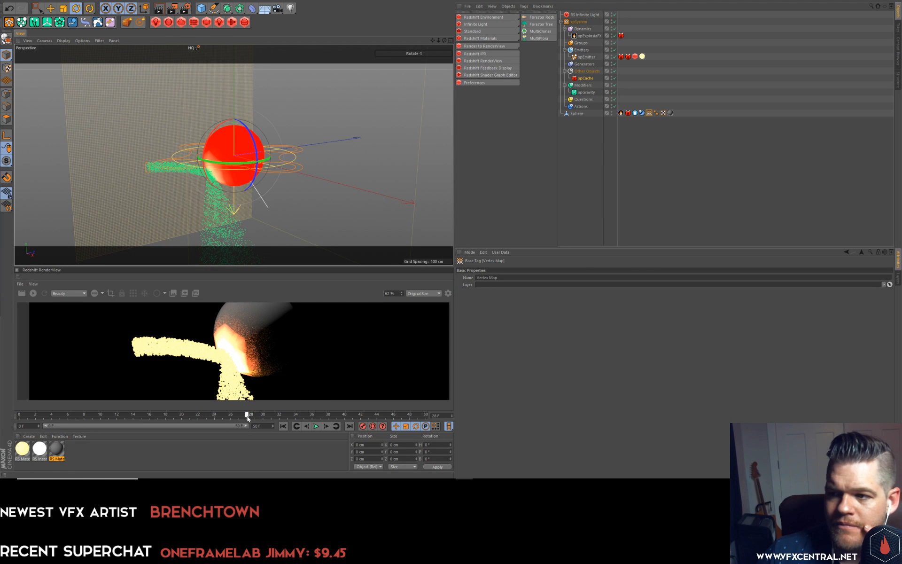
{"action": "left_click", "coordinate": [591, 36]}
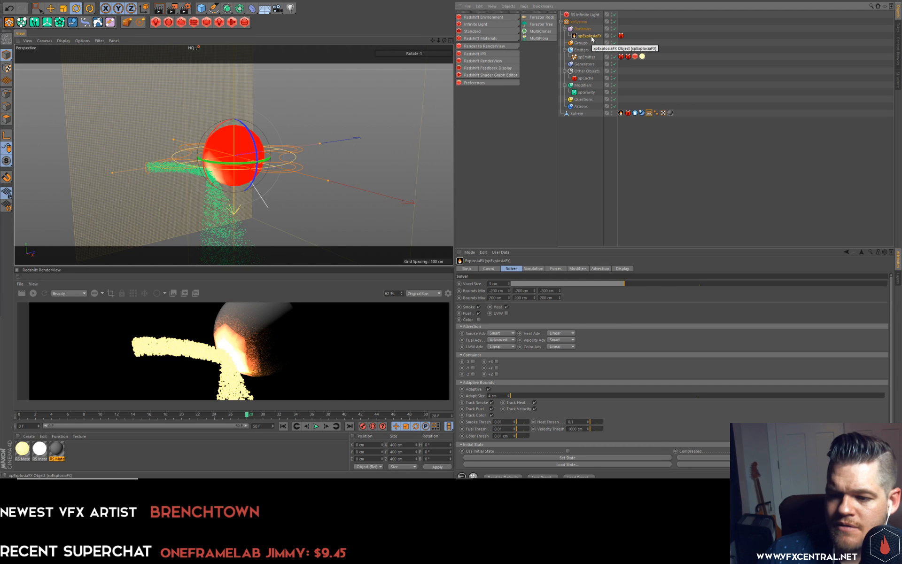
{"action": "left_click", "coordinate": [568, 158]}
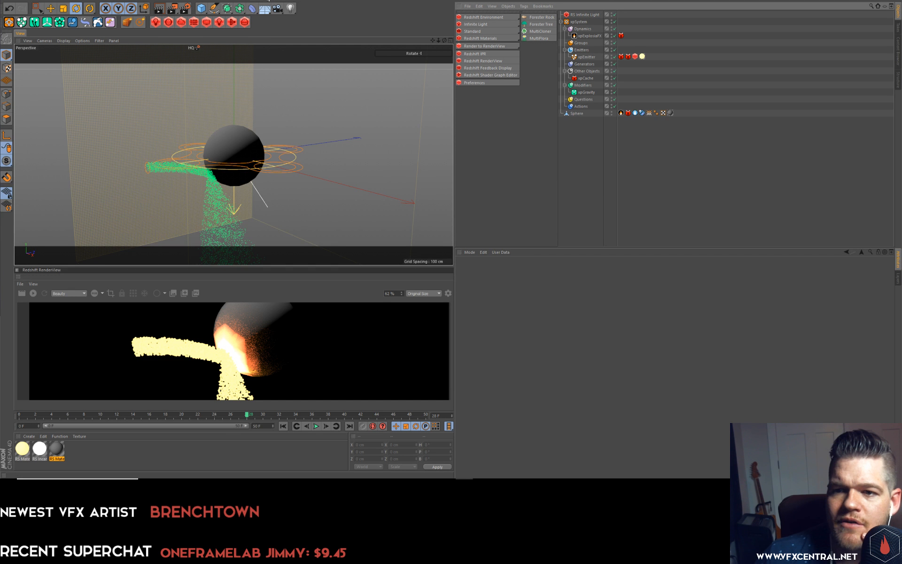
Add a Redshift Volume object and load xpExplosiaFX_000001.vdb from the xpExplosiaFX folder inside explosia_test as its file.
{"action": "left_click", "coordinate": [278, 1]}
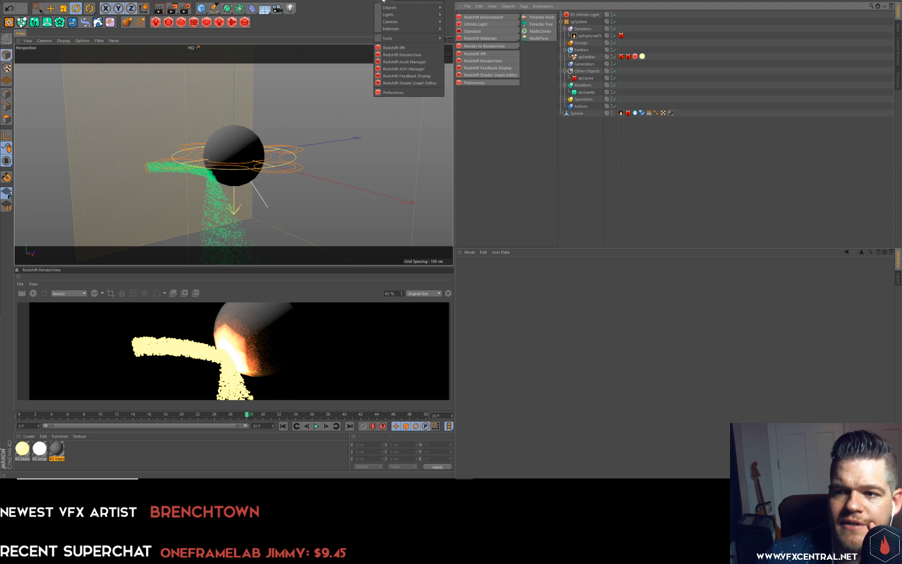
{"action": "mouse_move", "coordinate": [401, 30]}
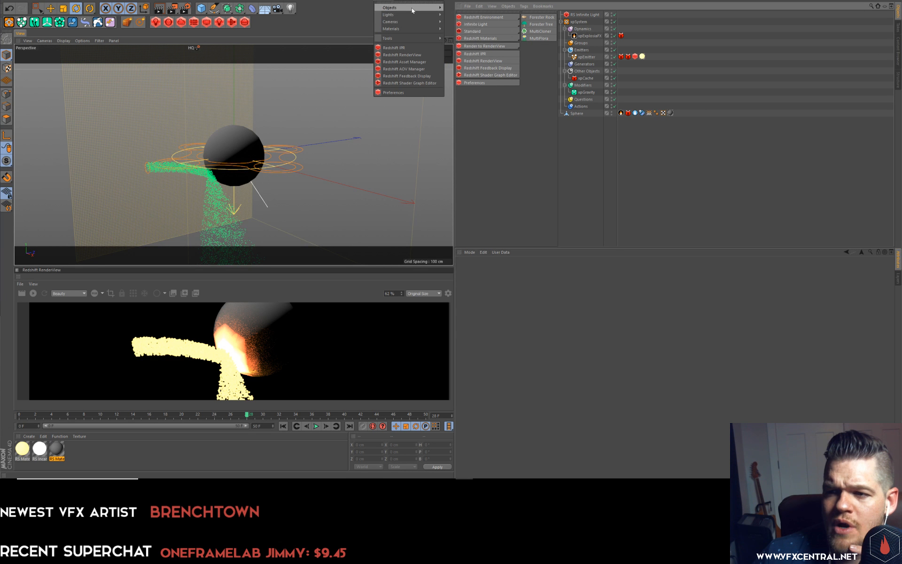
{"action": "left_click", "coordinate": [467, 38]}
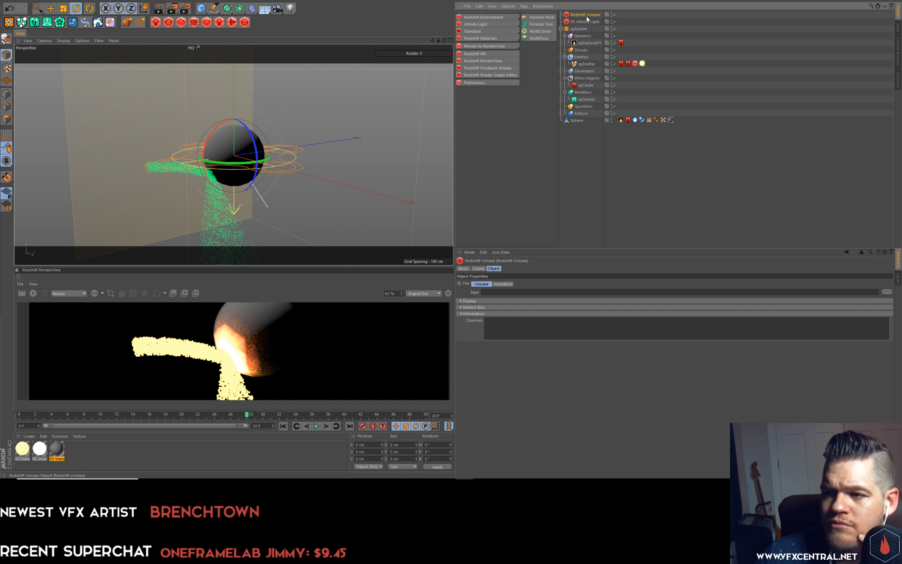
{"action": "left_click", "coordinate": [887, 292]}
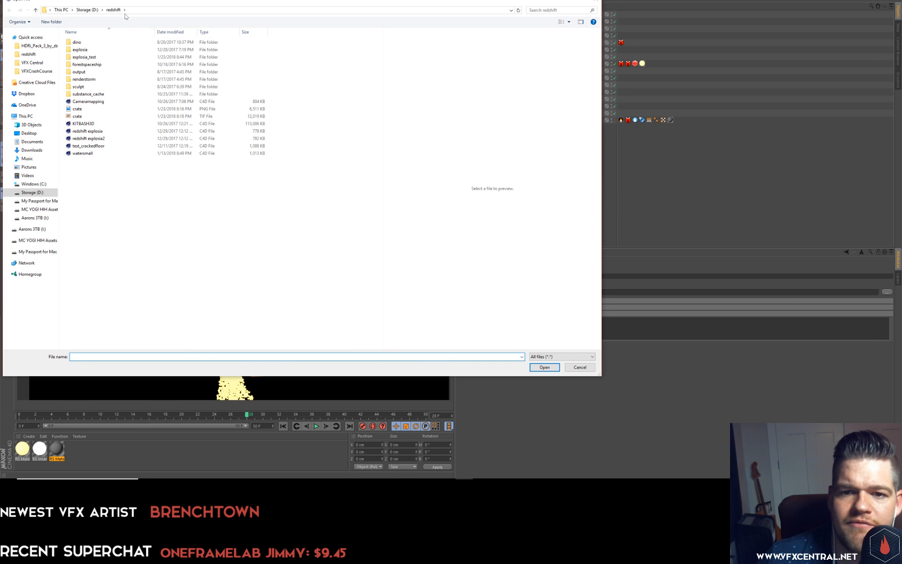
{"action": "double_click", "coordinate": [84, 57]}
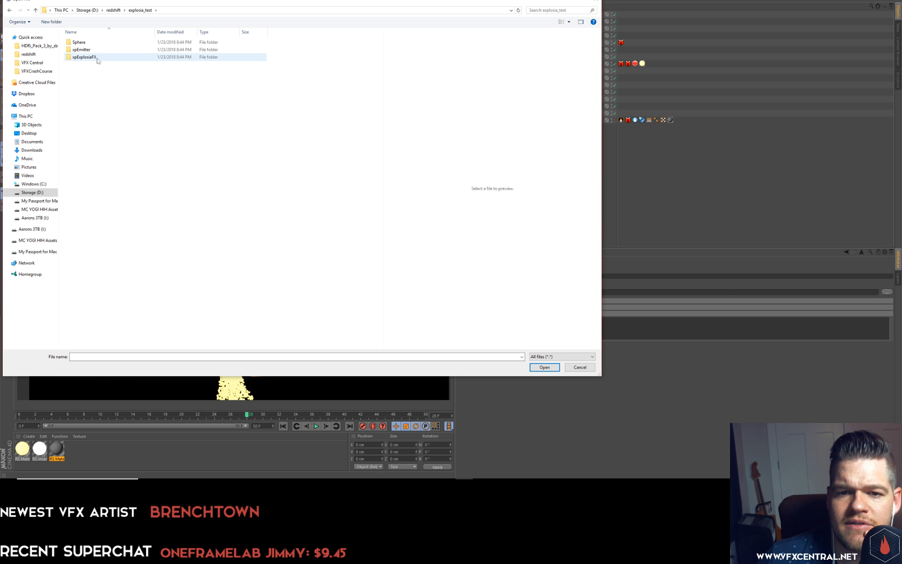
{"action": "double_click", "coordinate": [96, 57]}
{"action": "left_click", "coordinate": [94, 42]}
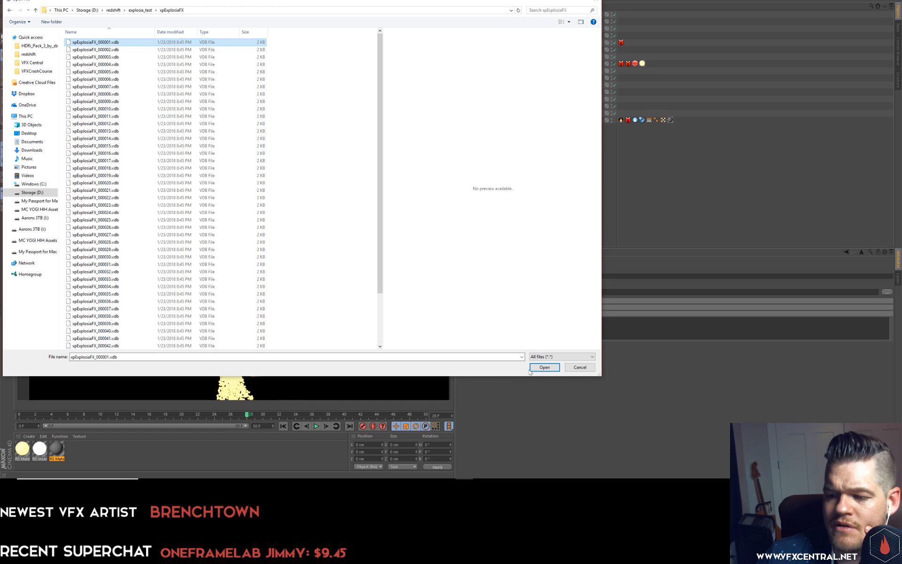
{"action": "left_click", "coordinate": [544, 368]}
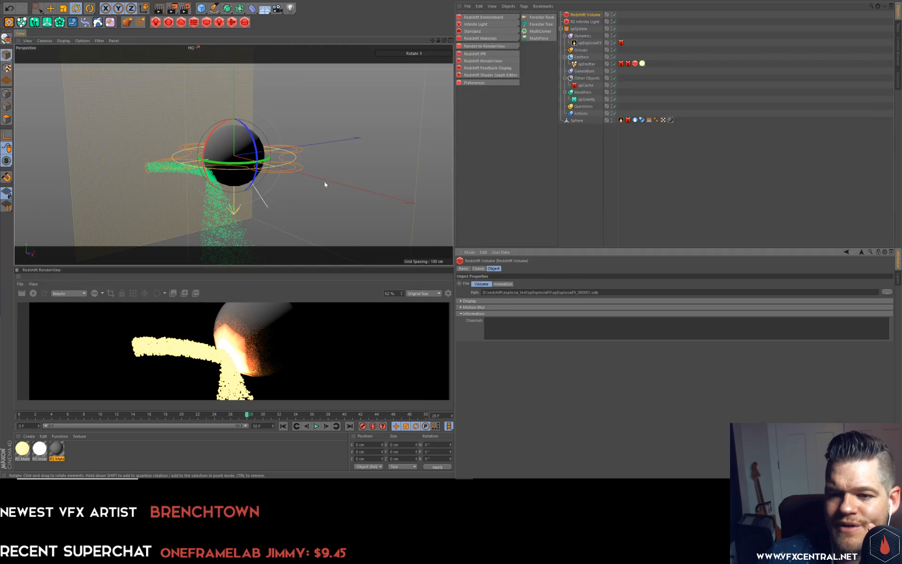
Set the Redshift Volume's viewport preview to Points, scrubbing to frame 33 and reviewing its other properties.
{"action": "left_click", "coordinate": [462, 301]}
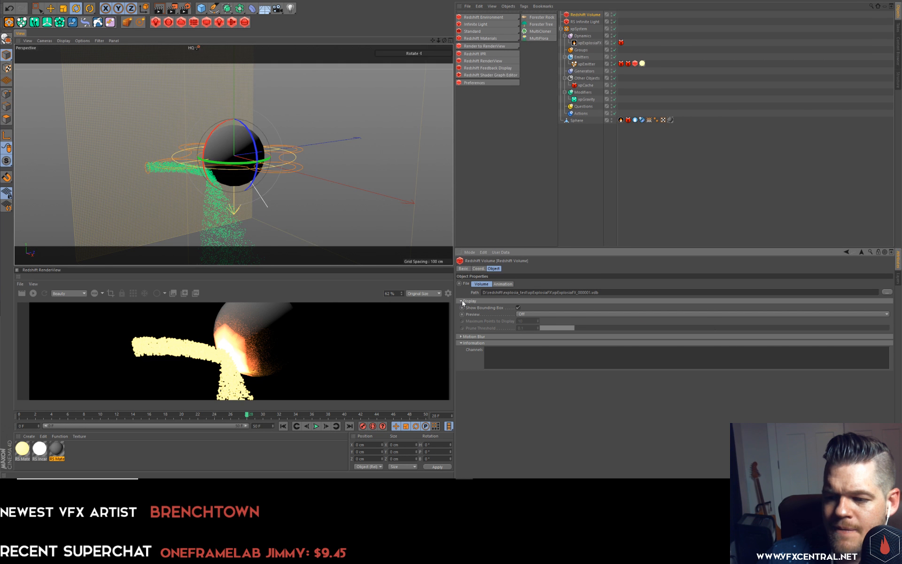
{"action": "left_click", "coordinate": [520, 314]}
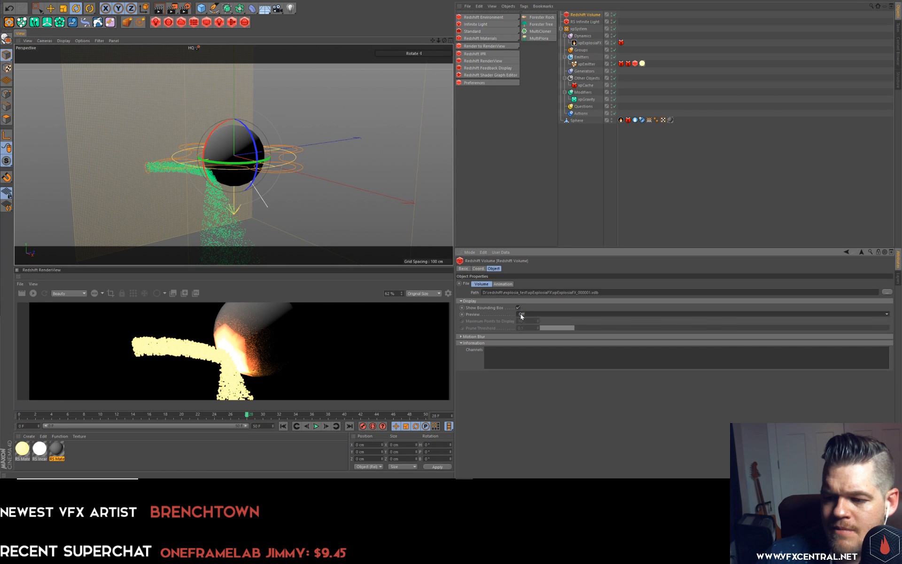
{"action": "left_click", "coordinate": [524, 317]}
{"action": "left_click", "coordinate": [523, 314]}
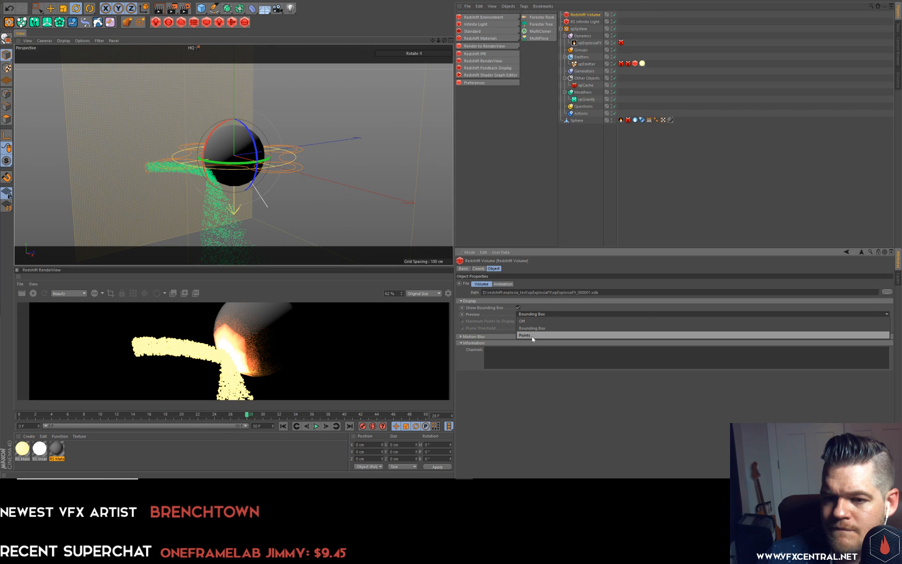
{"action": "left_click", "coordinate": [532, 337]}
{"action": "left_click_drag", "start_coordinate": [156, 415], "coordinate": [287, 415]}
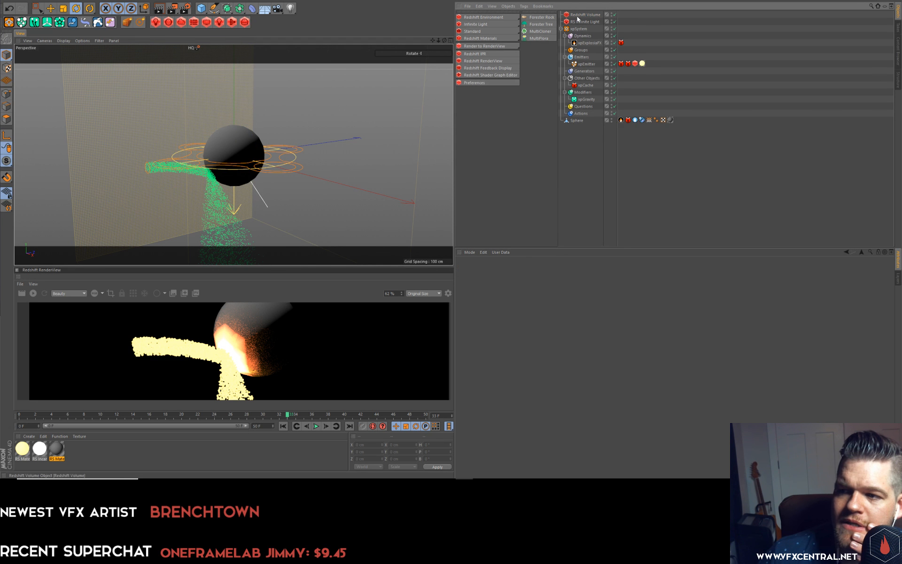
{"action": "left_click", "coordinate": [463, 336]}
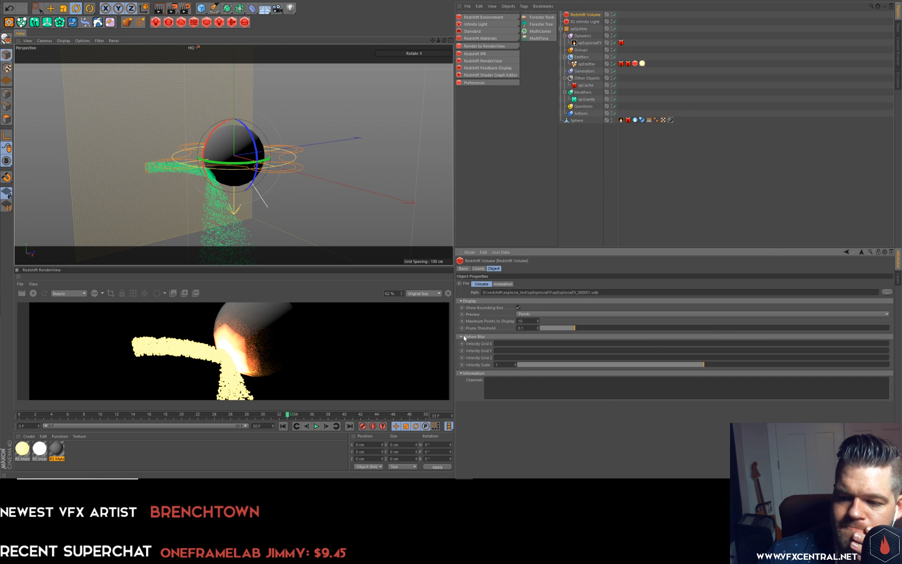
{"action": "left_click", "coordinate": [463, 336]}
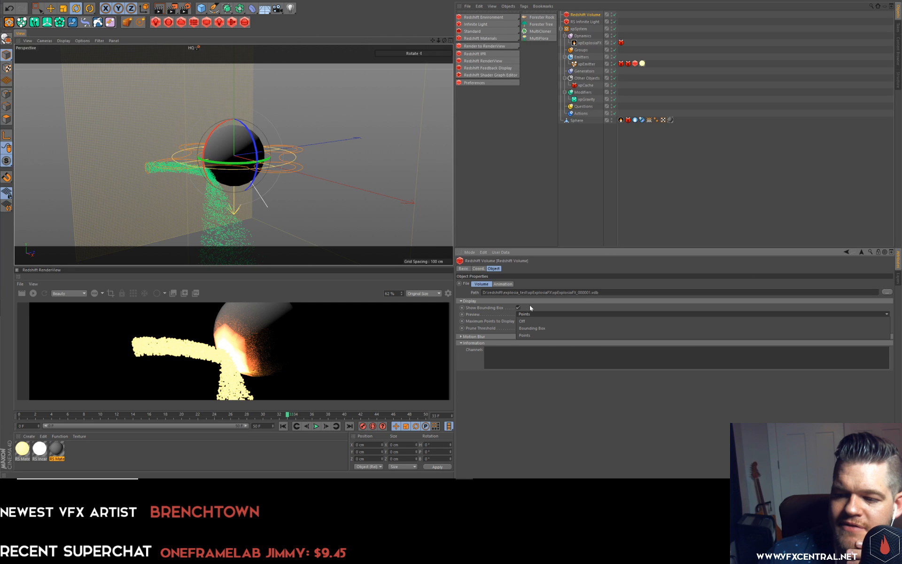
{"action": "left_click", "coordinate": [479, 268]}
{"action": "left_click", "coordinate": [494, 268]}
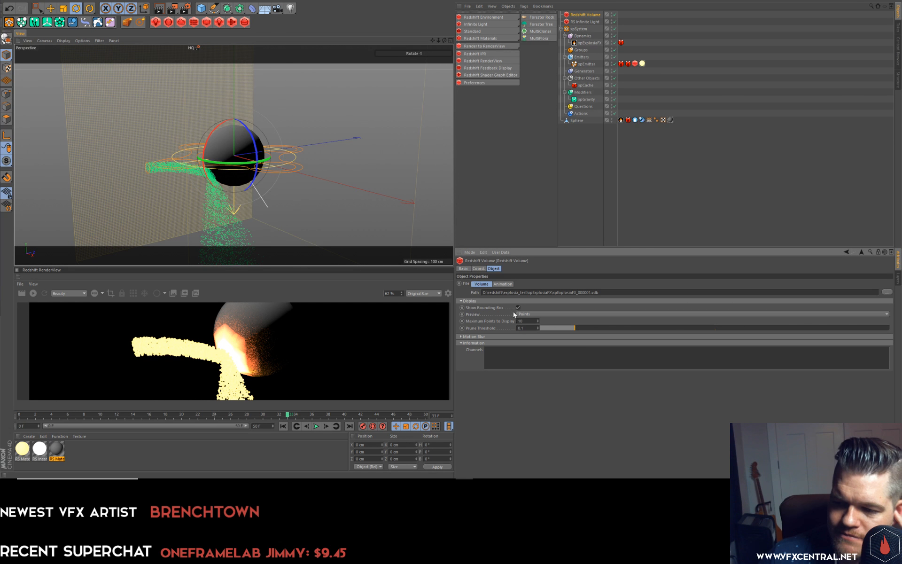
Remove the cache tag from xpExplosiaFX and replay the simulation from the start to frame 12.
{"action": "left_click", "coordinate": [620, 165]}
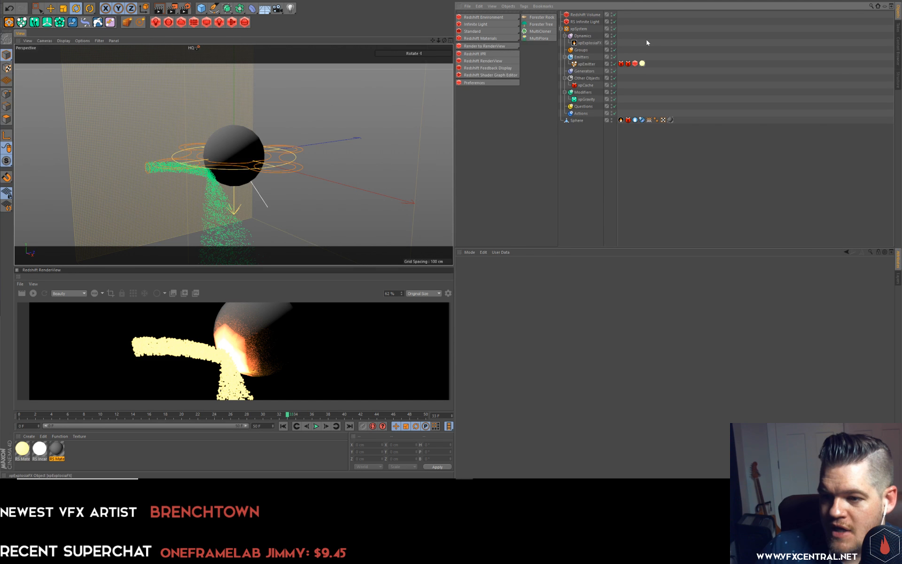
{"action": "left_click", "coordinate": [283, 426]}
{"action": "left_click", "coordinate": [317, 426]}
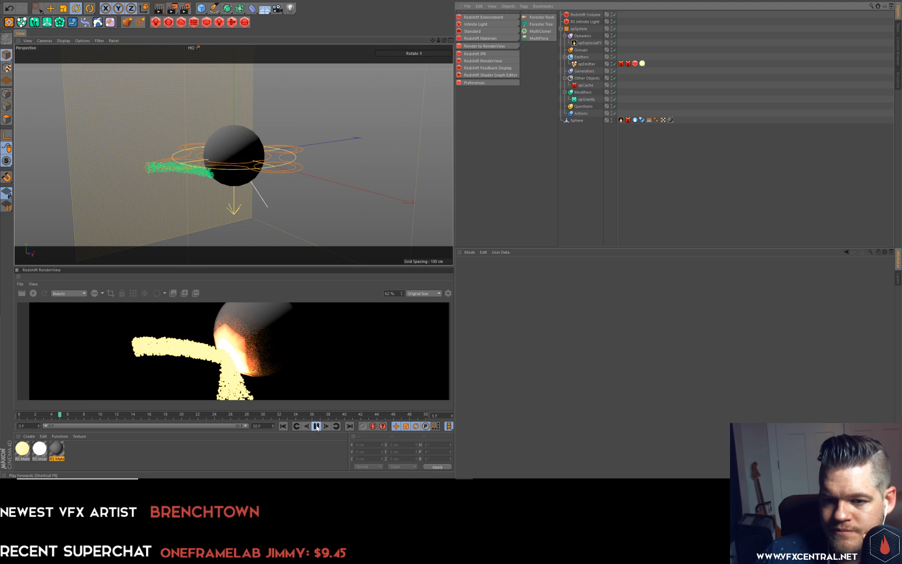
{"action": "left_click", "coordinate": [317, 426]}
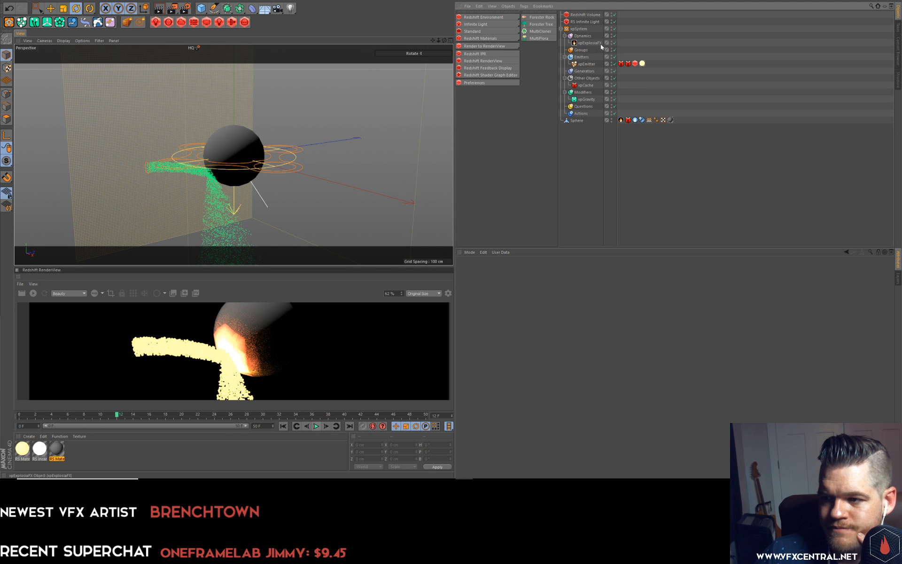
Delete the xpCache tags from xpEmitter and the Sphere and replay the simulation from the start to frame 13.
{"action": "left_click", "coordinate": [621, 63]}
{"action": "key", "text": "Delete"}
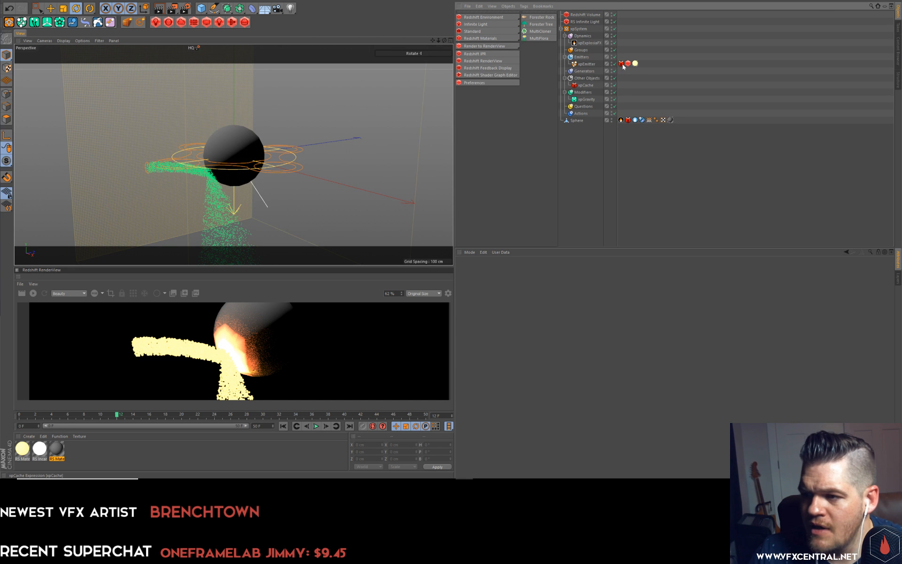
{"action": "left_click", "coordinate": [623, 65]}
{"action": "key", "text": "Delete"}
{"action": "left_click", "coordinate": [629, 121]}
{"action": "key", "text": "Delete"}
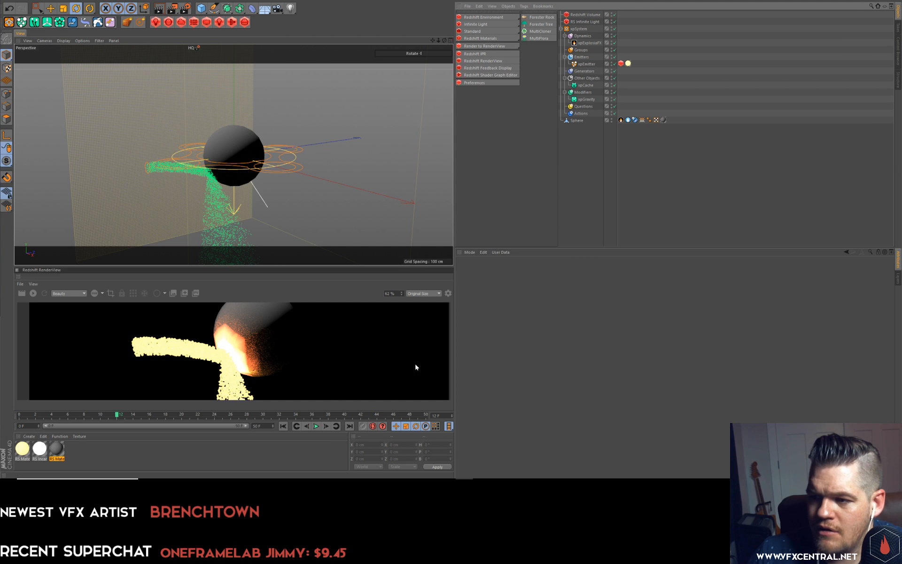
{"action": "left_click", "coordinate": [286, 426]}
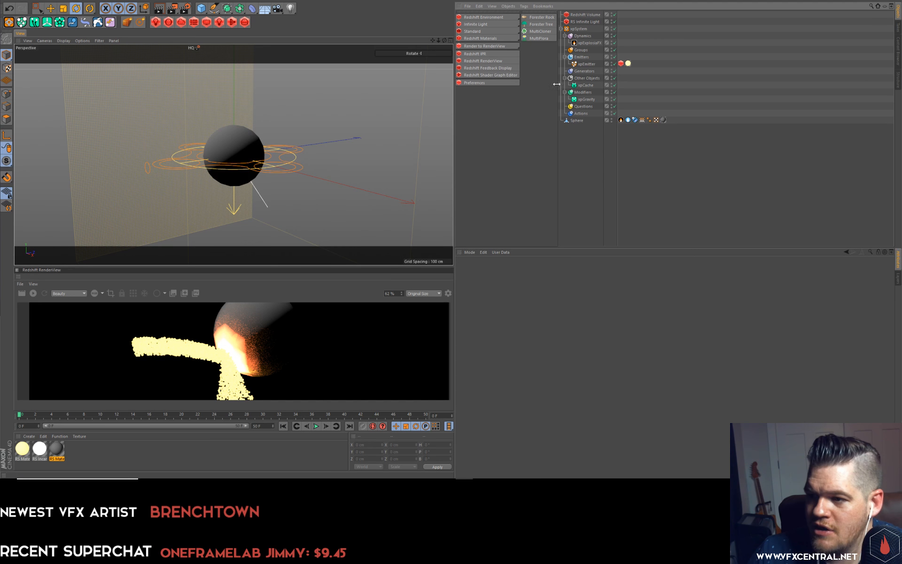
{"action": "left_click", "coordinate": [316, 426]}
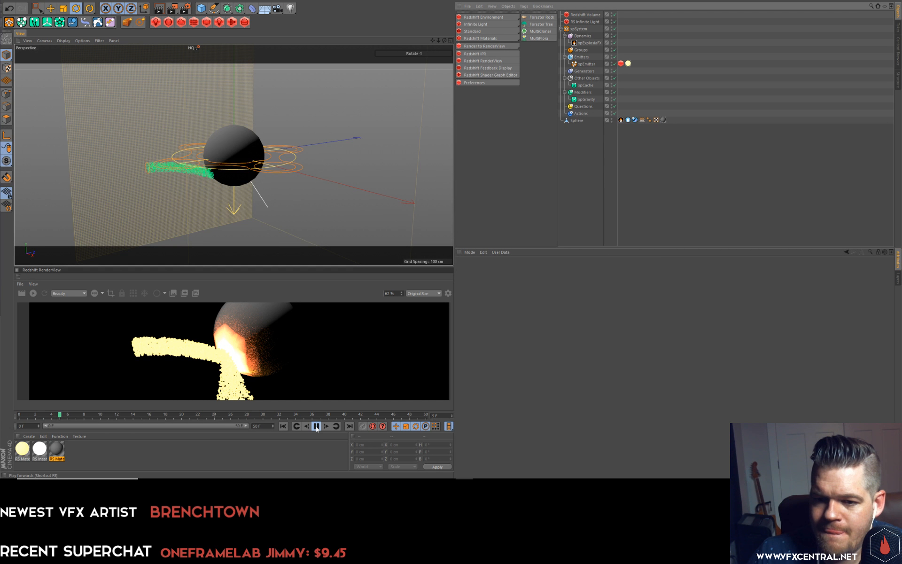
{"action": "left_click", "coordinate": [316, 426]}
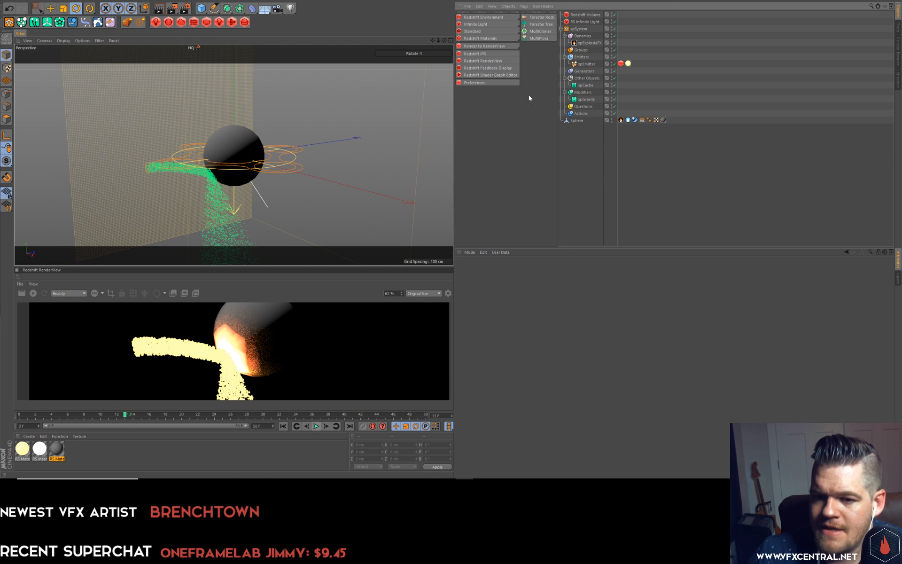
Replay the simulation from the start to frame 26 with the xpWetMap tag selected and display the sphere's vertex map.
{"action": "left_click", "coordinate": [628, 120]}
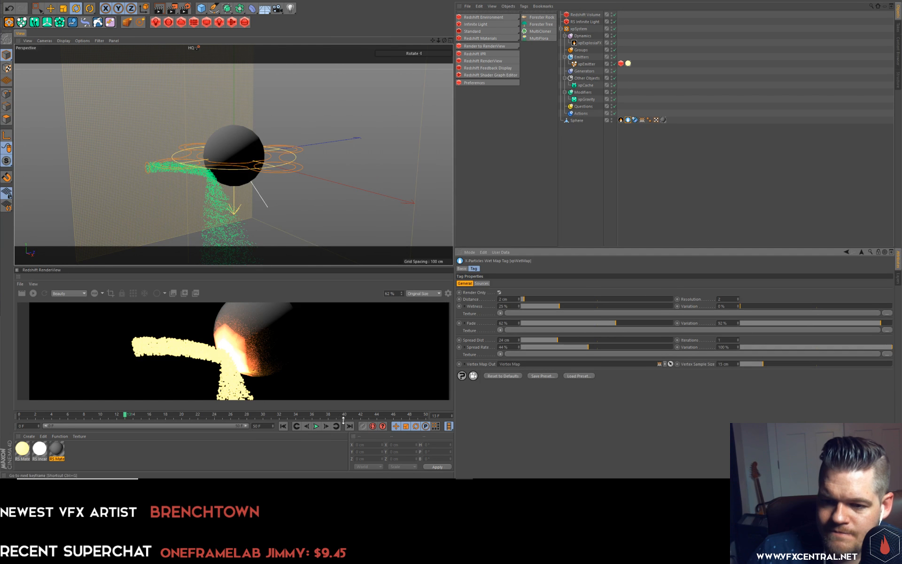
{"action": "left_click", "coordinate": [283, 426]}
{"action": "left_click", "coordinate": [316, 426]}
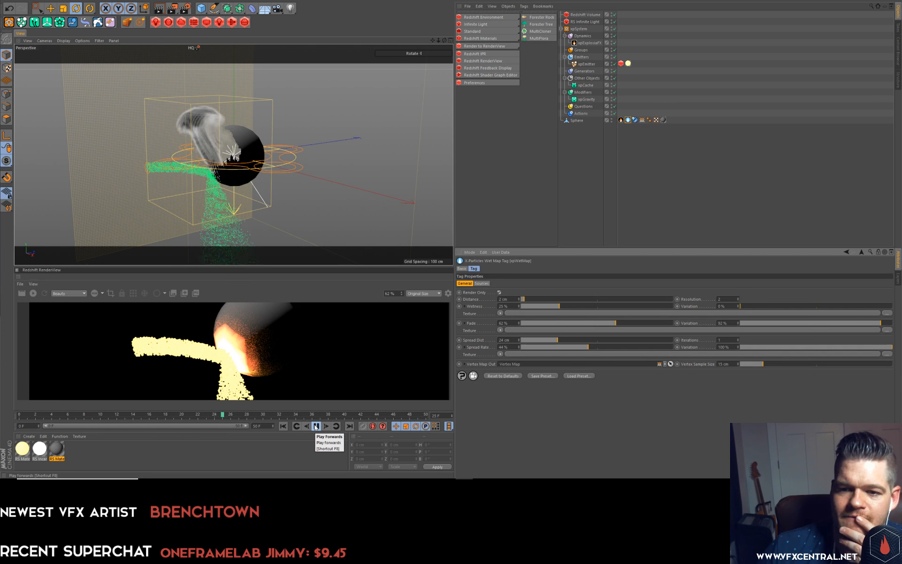
{"action": "left_click", "coordinate": [316, 427]}
{"action": "left_click", "coordinate": [642, 120]}
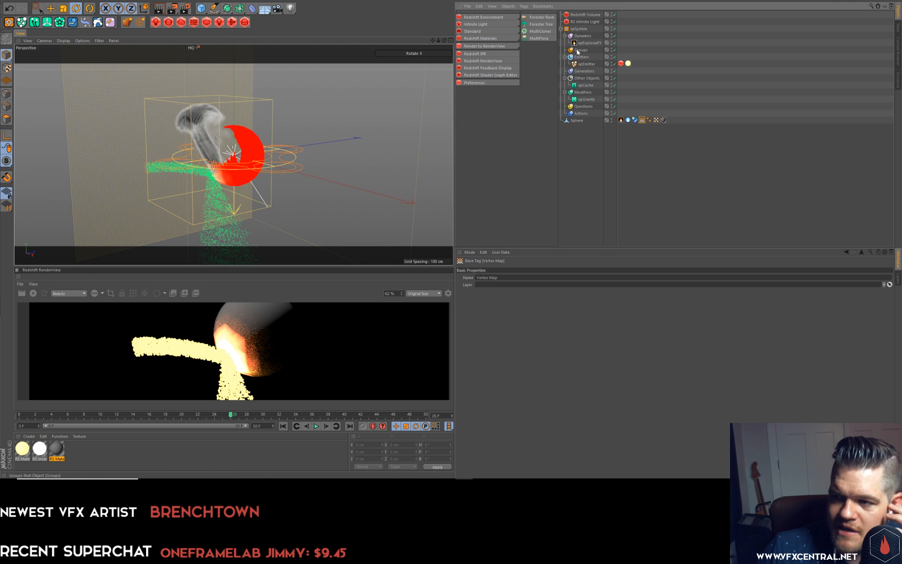
Assign the sphere's Vertex Map as the custom tag for both Pressure and Curl in its xpExplosiaFX Source tag.
{"action": "left_click", "coordinate": [621, 120]}
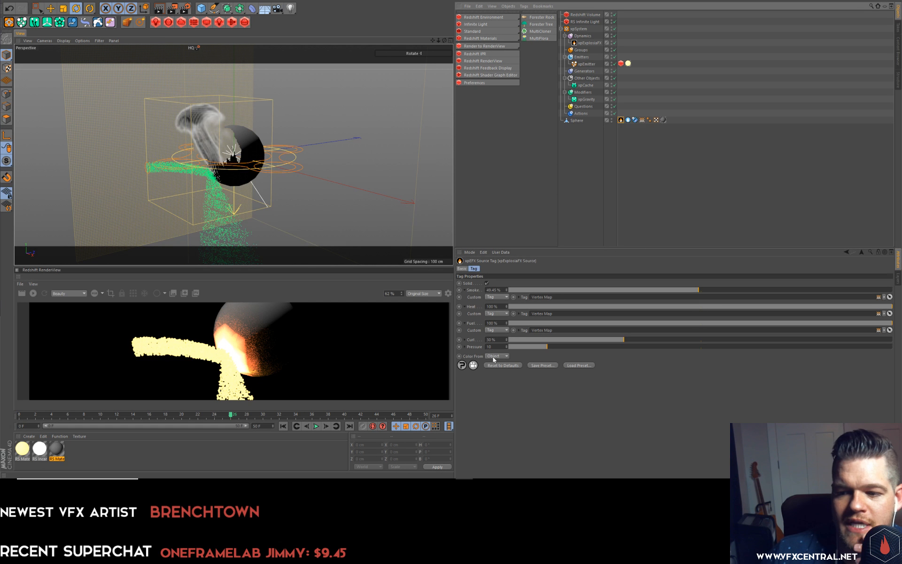
{"action": "left_click", "coordinate": [465, 347]}
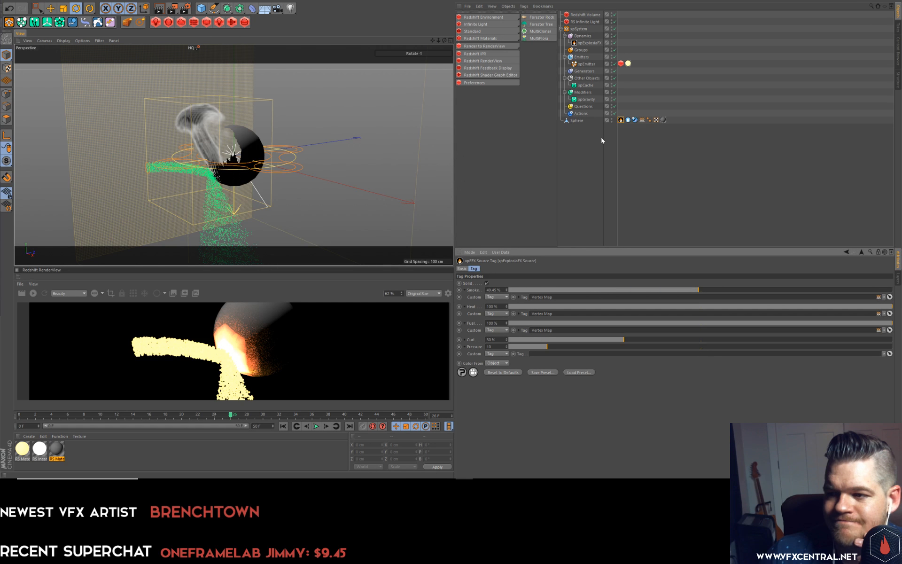
{"action": "left_click_drag", "start_coordinate": [643, 120], "coordinate": [537, 354]}
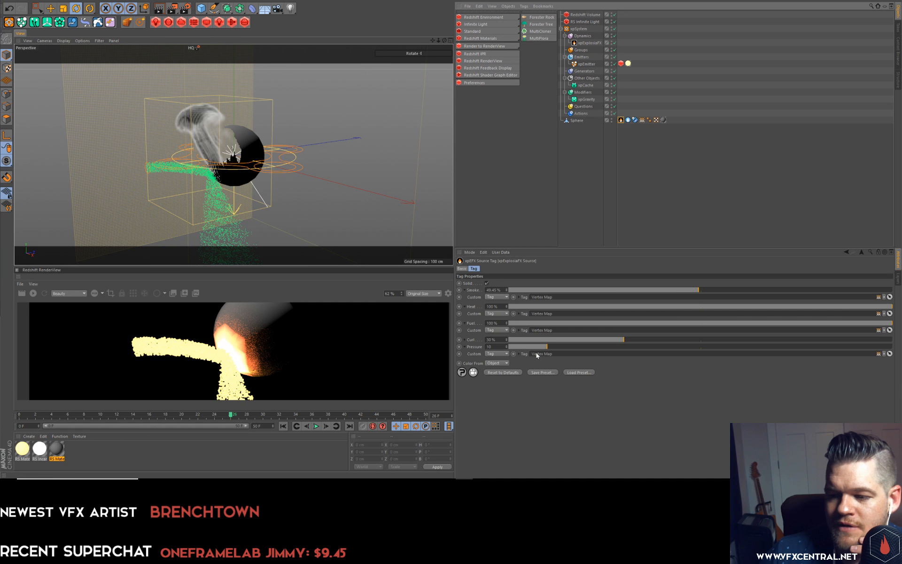
{"action": "left_click", "coordinate": [465, 340]}
{"action": "left_click_drag", "start_coordinate": [643, 120], "coordinate": [618, 217]}
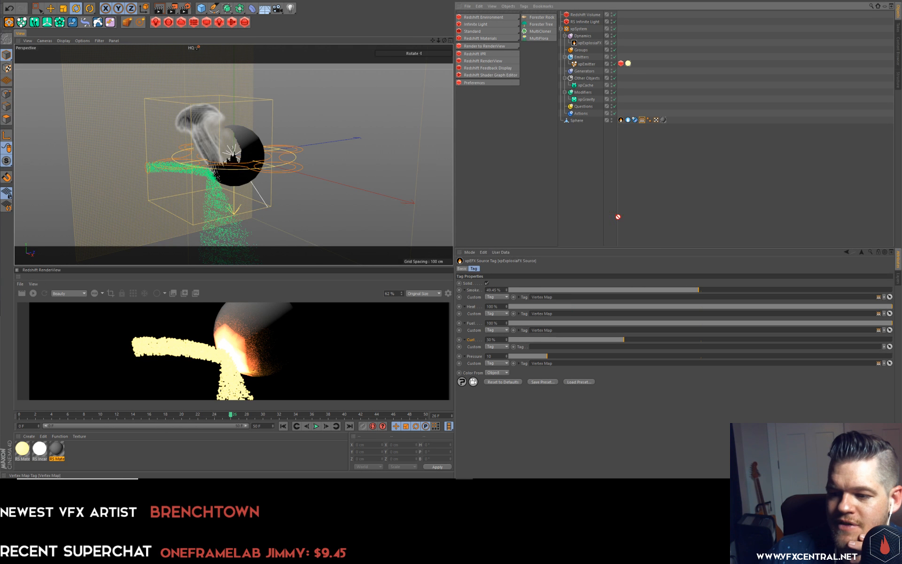
{"action": "left_click_drag", "start_coordinate": [541, 341], "coordinate": [538, 346]}
Replay the simulation from the start to frame 18 to check the smoke and open the sphere's xpWetMap tag settings.
{"action": "left_click", "coordinate": [282, 426]}
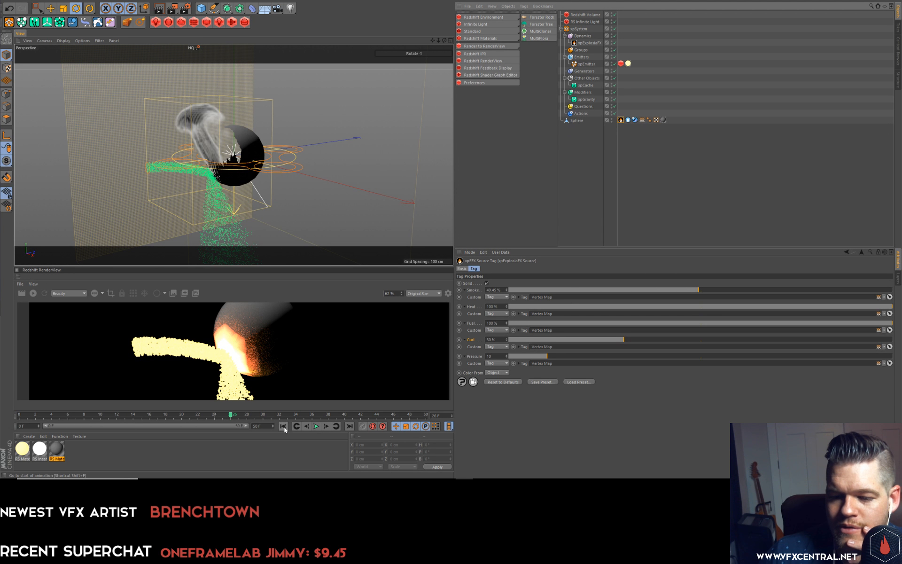
{"action": "left_click", "coordinate": [317, 426]}
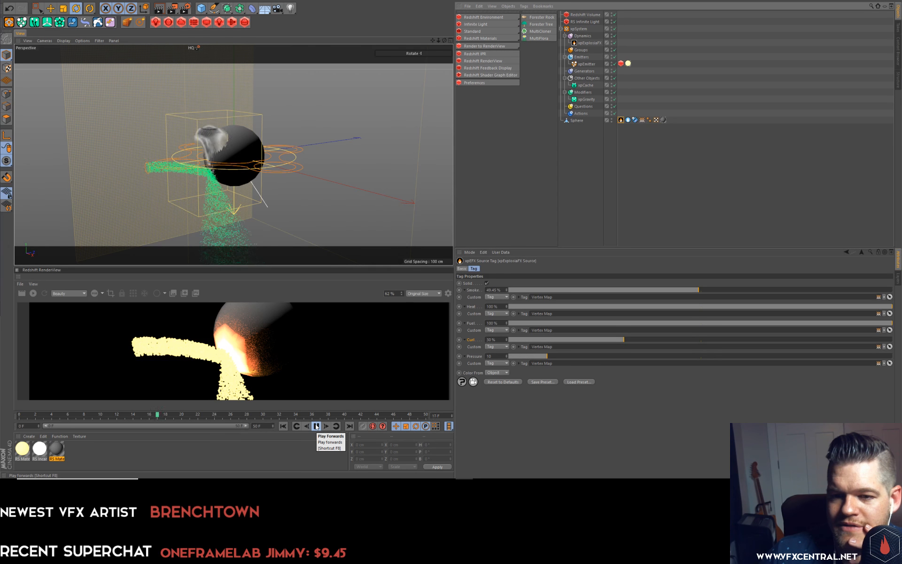
{"action": "left_click", "coordinate": [628, 120]}
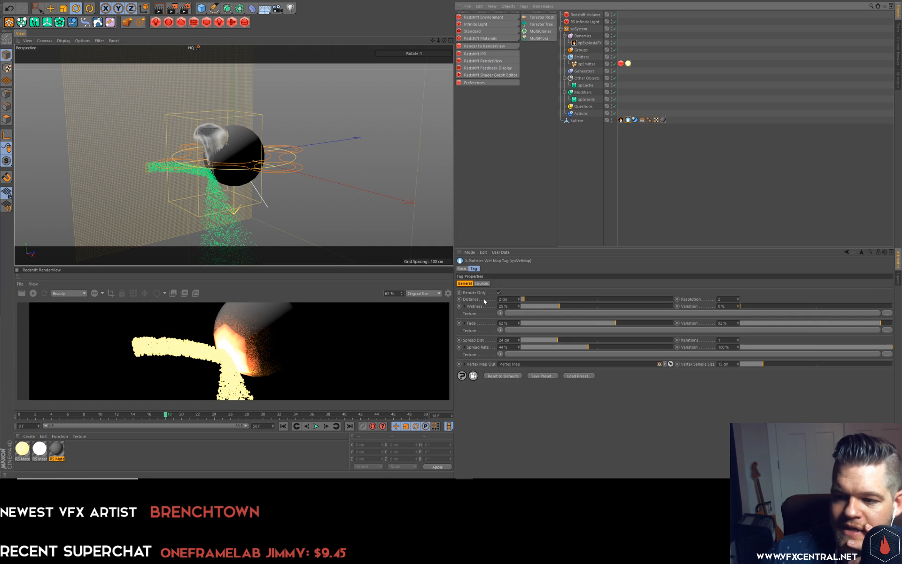
Turn off Render Only in the sphere's xpWetMap tag and replay the simulation from the start to frame 16.
{"action": "left_click", "coordinate": [500, 293]}
{"action": "left_click", "coordinate": [283, 426]}
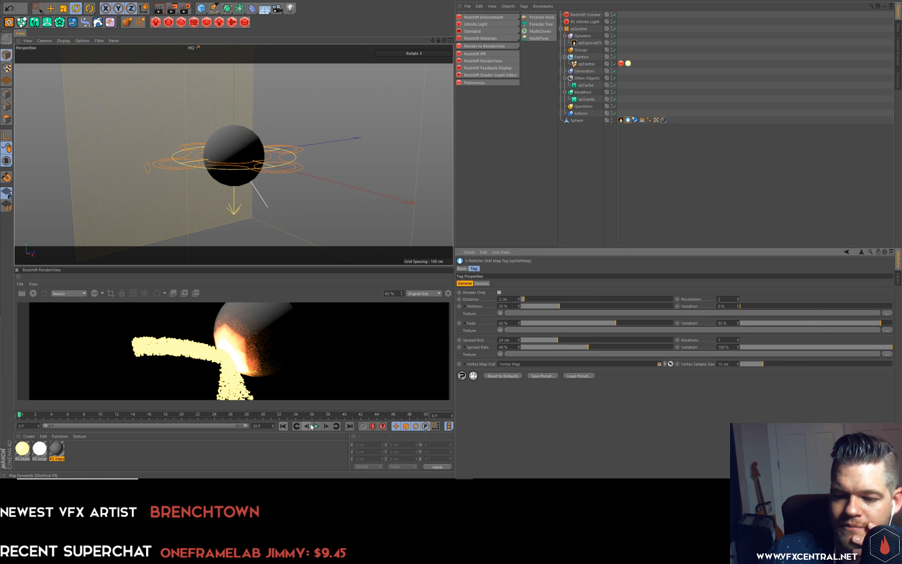
{"action": "left_click", "coordinate": [316, 426]}
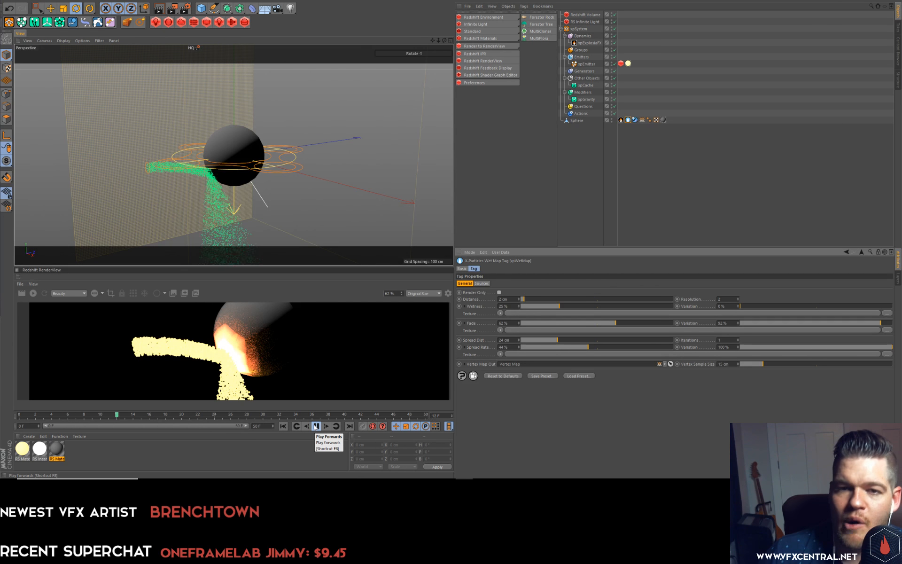
{"action": "left_click", "coordinate": [316, 427]}
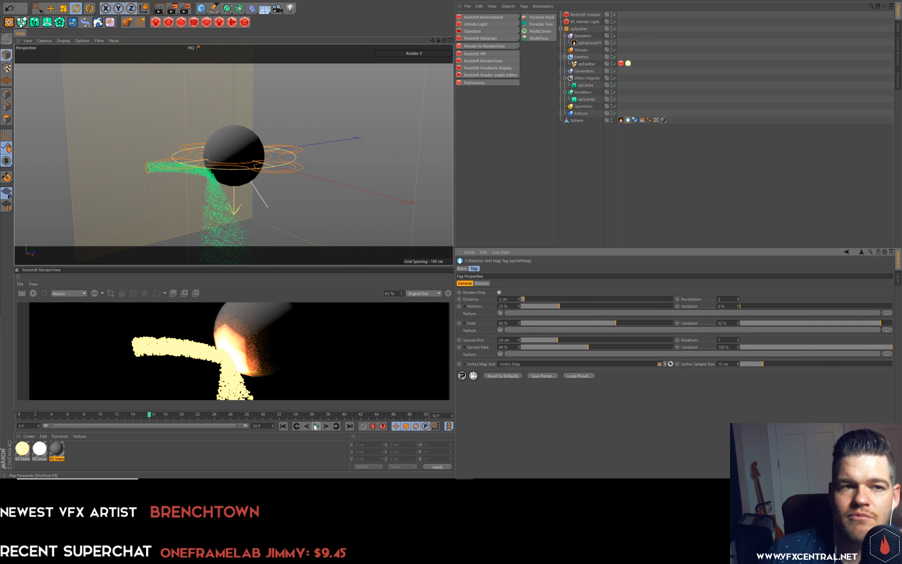
Assign xpWetMap as the custom tag for every channel of the sphere's xpExplosiaFX Source tag and replay the simulation from the start to frame 22.
{"action": "left_click", "coordinate": [621, 120]}
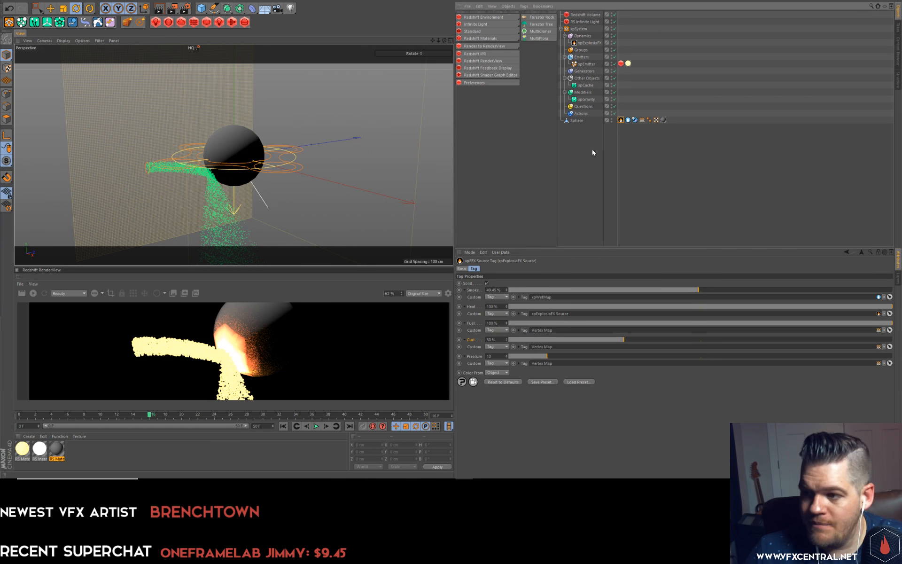
{"action": "left_click_drag", "start_coordinate": [628, 120], "coordinate": [599, 191]}
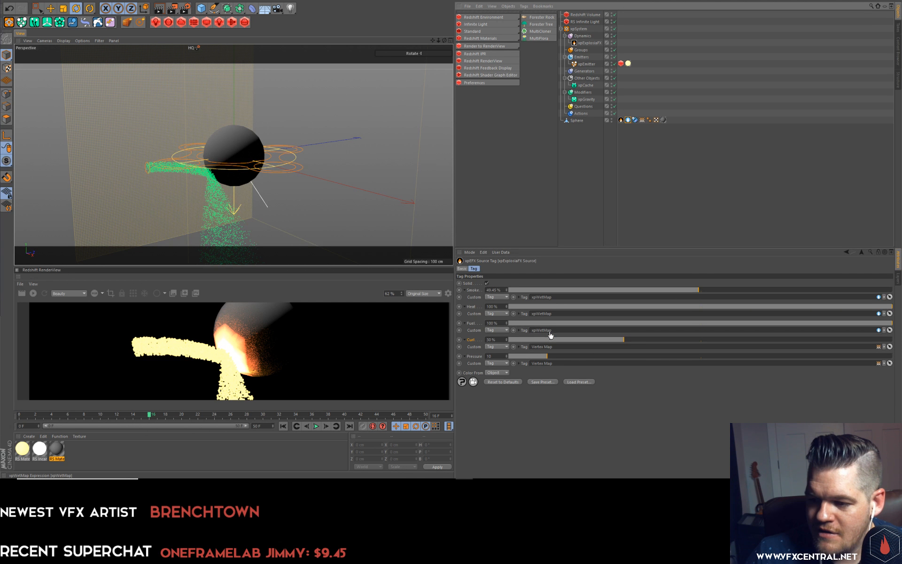
{"action": "left_click_drag", "start_coordinate": [628, 119], "coordinate": [547, 343]}
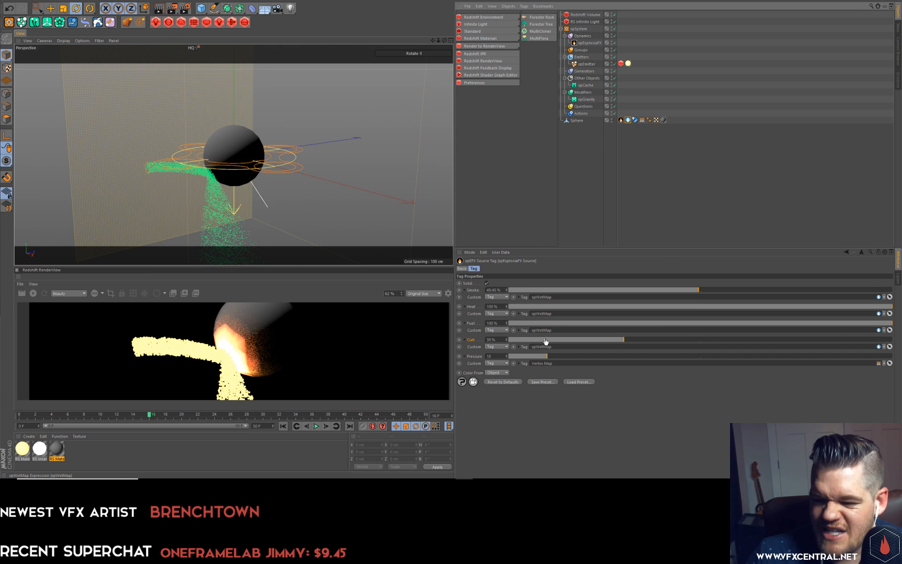
{"action": "left_click_drag", "start_coordinate": [628, 120], "coordinate": [534, 358]}
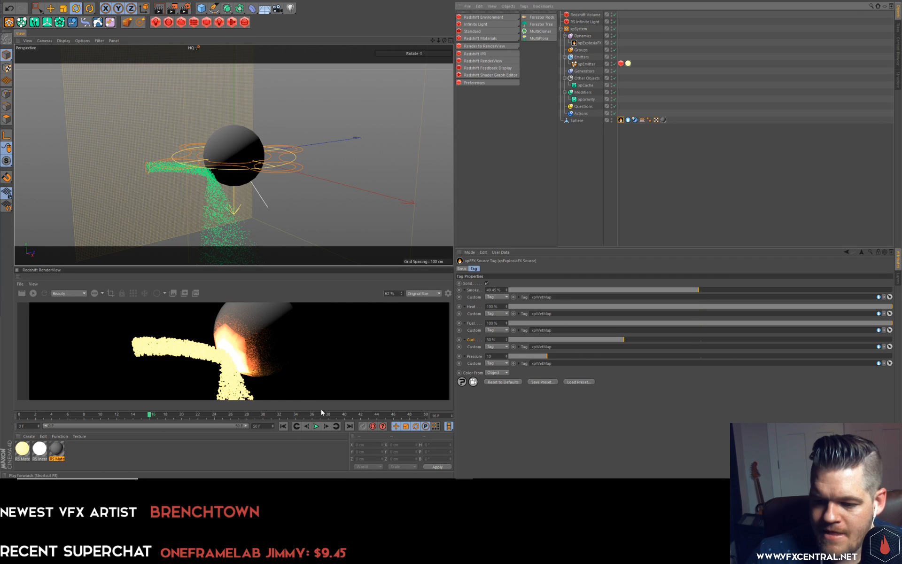
{"action": "left_click", "coordinate": [283, 425]}
{"action": "left_click", "coordinate": [316, 426]}
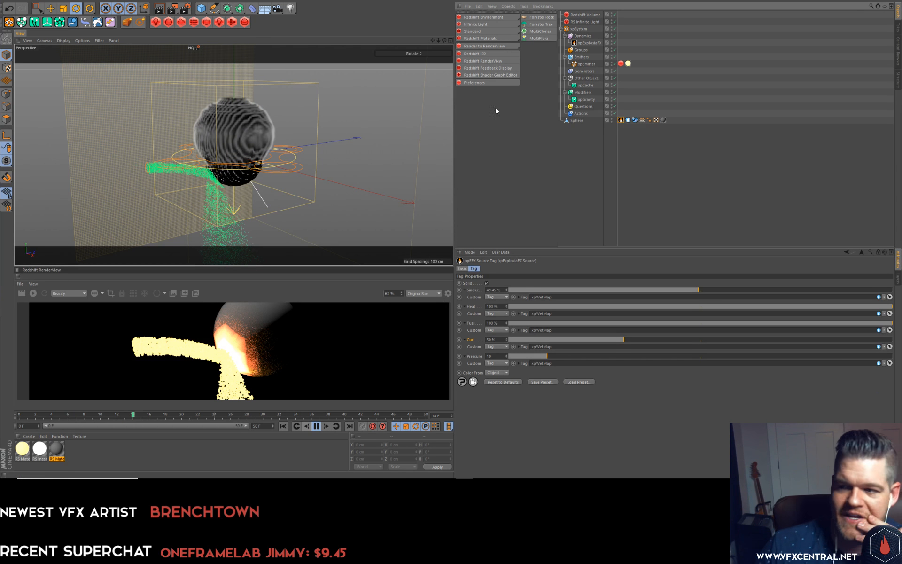
{"action": "left_click", "coordinate": [317, 426]}
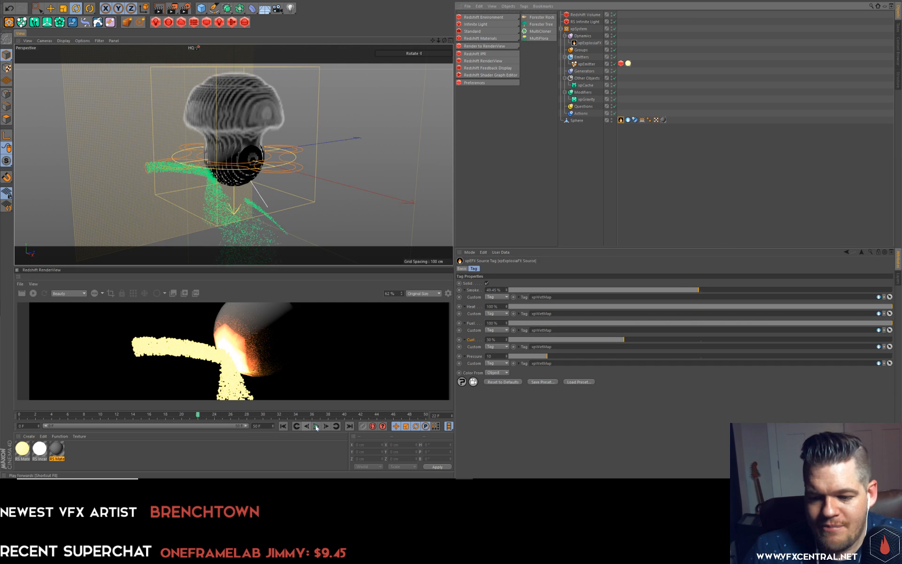
Assign the sphere's Vertex Map as the custom tag for Smoke and replay the simulation from the start to frame 17.
{"action": "left_click_drag", "start_coordinate": [643, 120], "coordinate": [568, 283]}
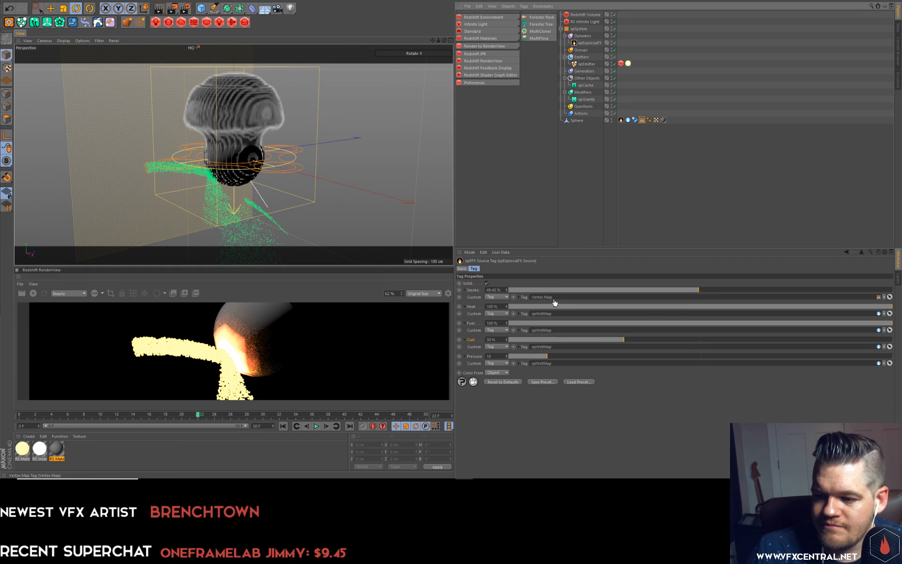
{"action": "left_click", "coordinate": [283, 426]}
{"action": "left_click", "coordinate": [316, 427]}
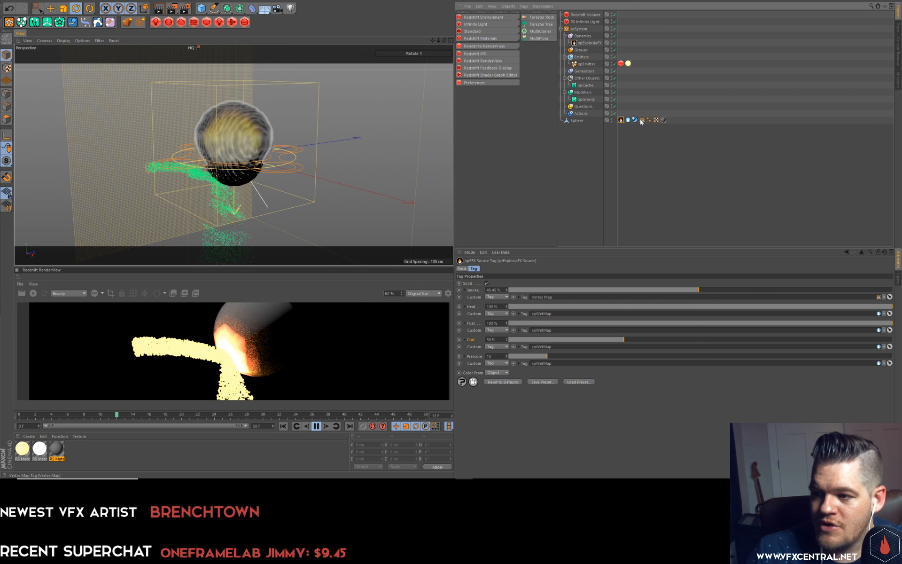
{"action": "left_click", "coordinate": [316, 427]}
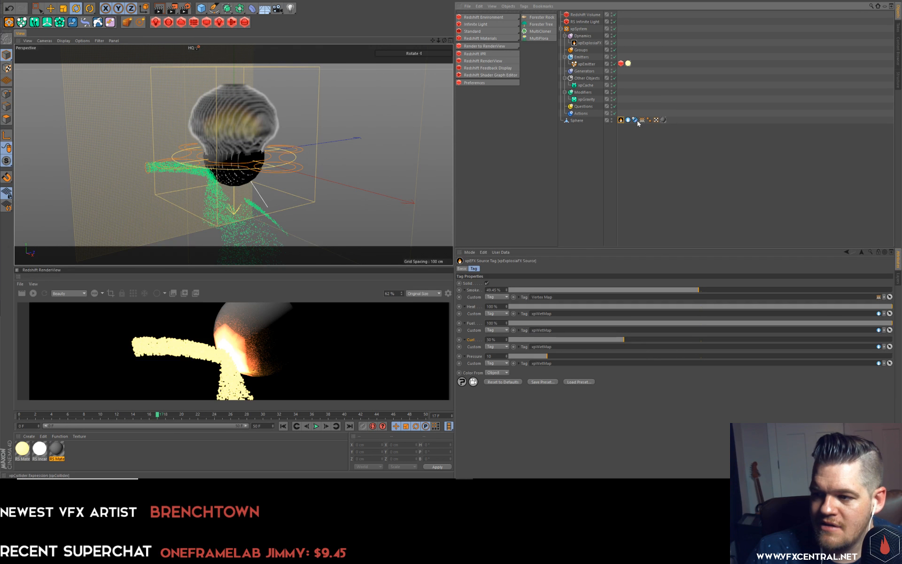
Assign the sphere's Vertex Map as the custom tag for Heat and replay the simulation from the start to frame 6.
{"action": "left_click_drag", "start_coordinate": [641, 120], "coordinate": [544, 318]}
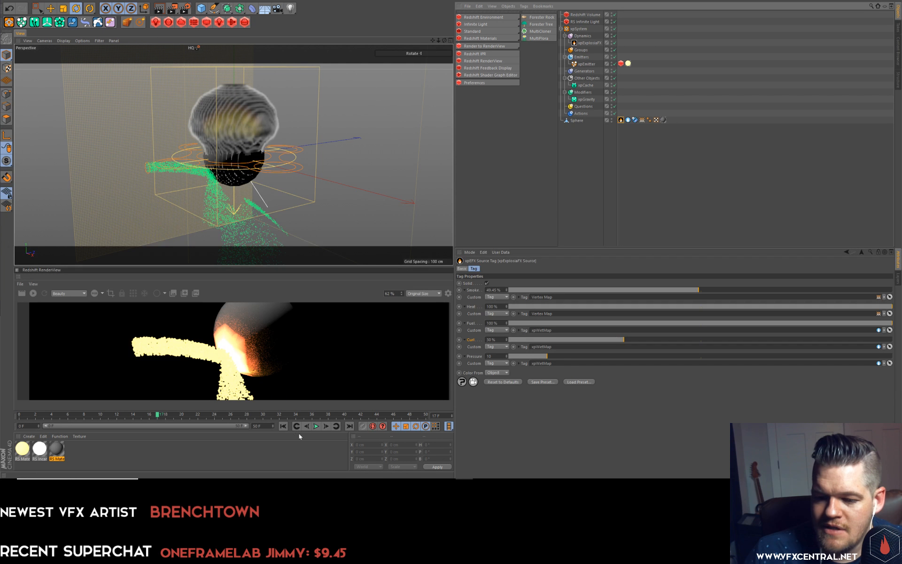
{"action": "left_click", "coordinate": [284, 427]}
{"action": "left_click", "coordinate": [317, 426]}
{"action": "left_click", "coordinate": [316, 426]}
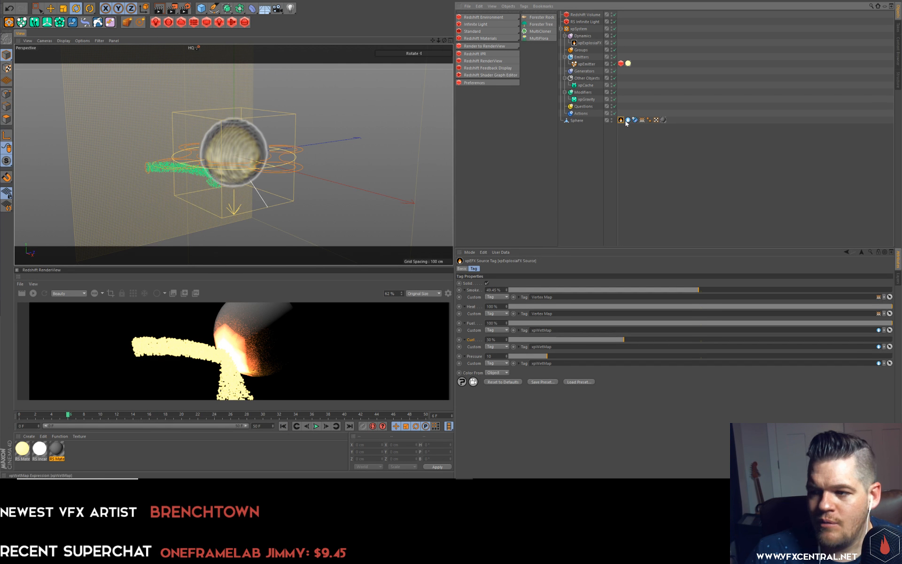
Assign the sphere's Vertex Map as the custom tag for Fuel and replay the simulation from the start to frame 9.
{"action": "left_click_drag", "start_coordinate": [551, 332], "coordinate": [552, 334]}
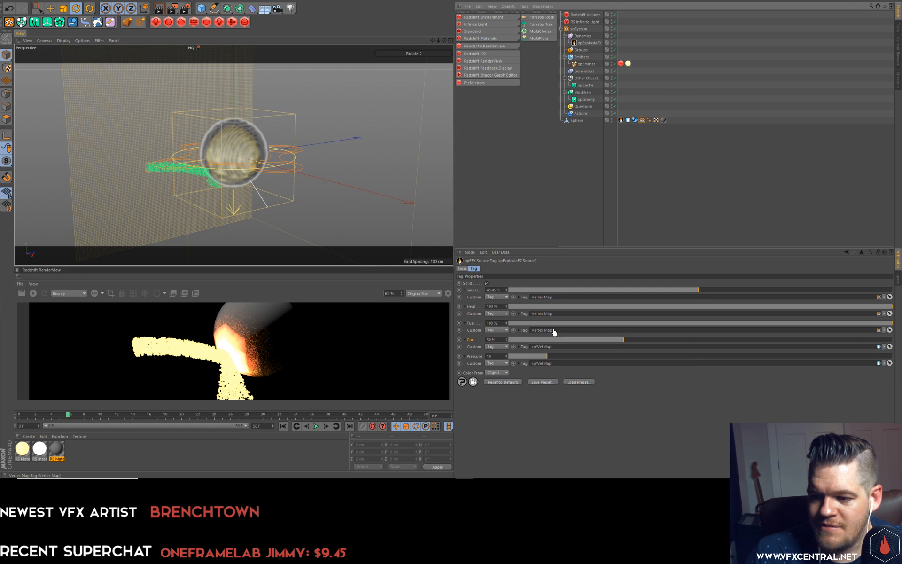
{"action": "left_click", "coordinate": [283, 426]}
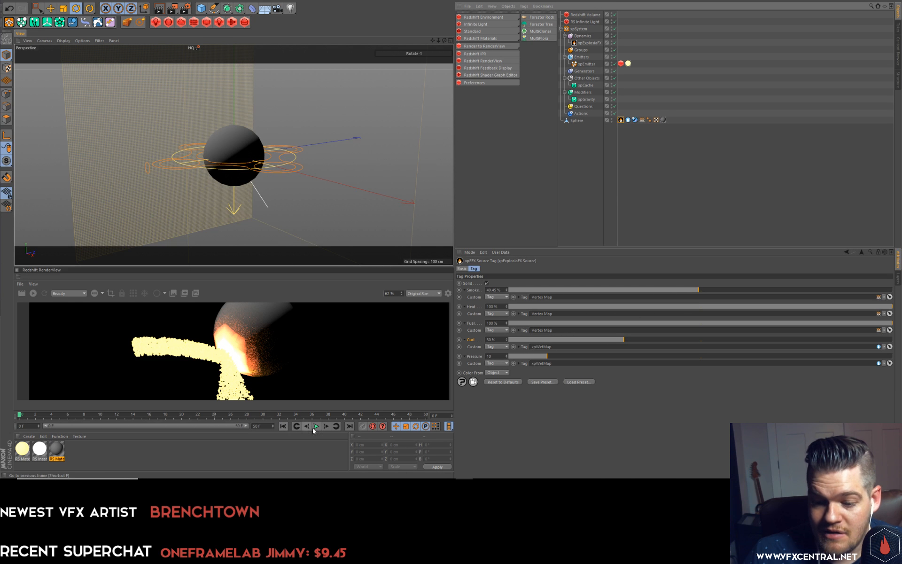
{"action": "left_click", "coordinate": [316, 427]}
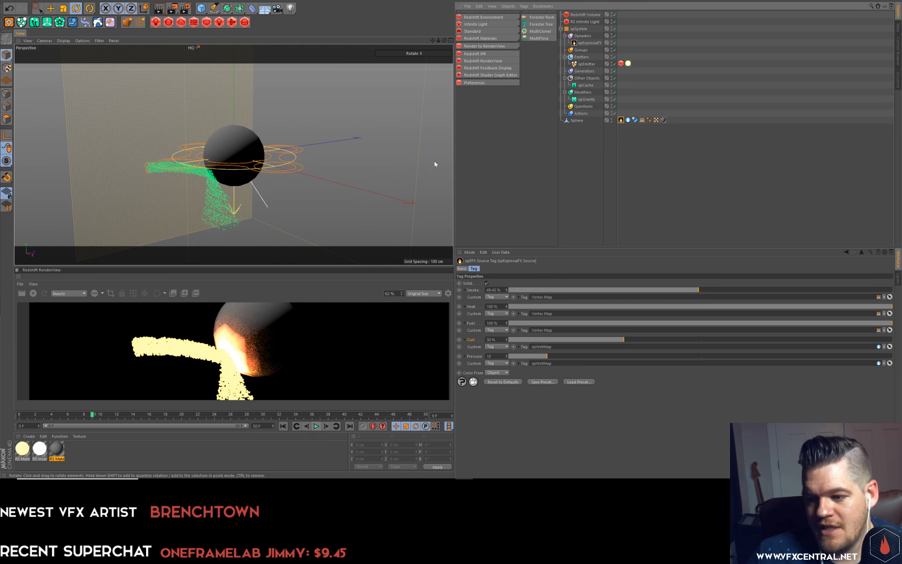
Clear the custom tags of Curl and Pressure in the sphere's xpExplosiaFX Source tag and deselect the tag.
{"action": "left_click", "coordinate": [890, 346]}
{"action": "left_click", "coordinate": [888, 363]}
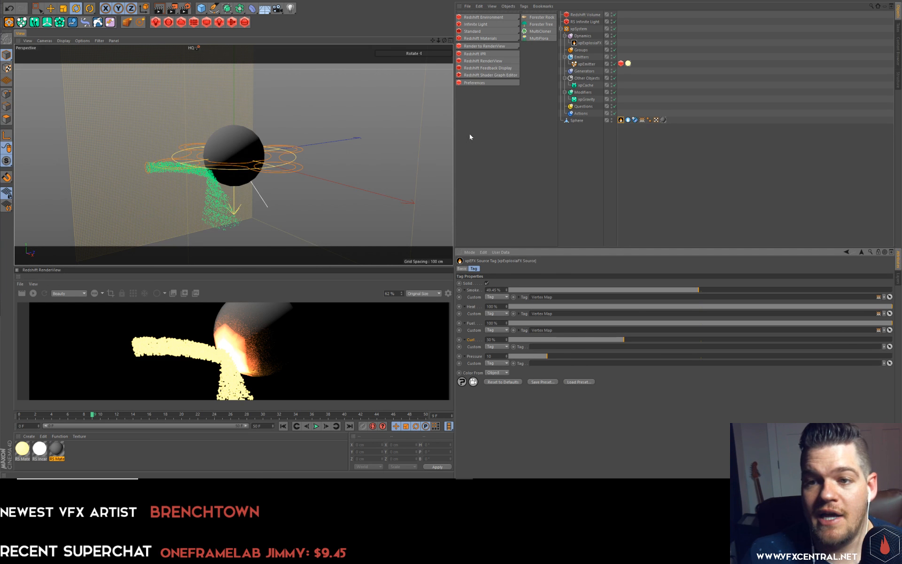
{"action": "left_click", "coordinate": [350, 0]}
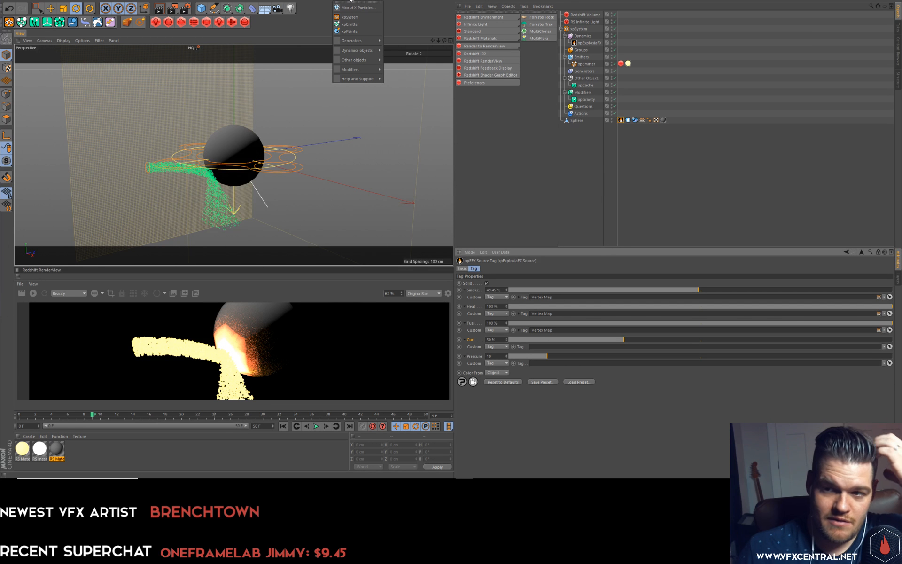
{"action": "key", "text": "Escape"}
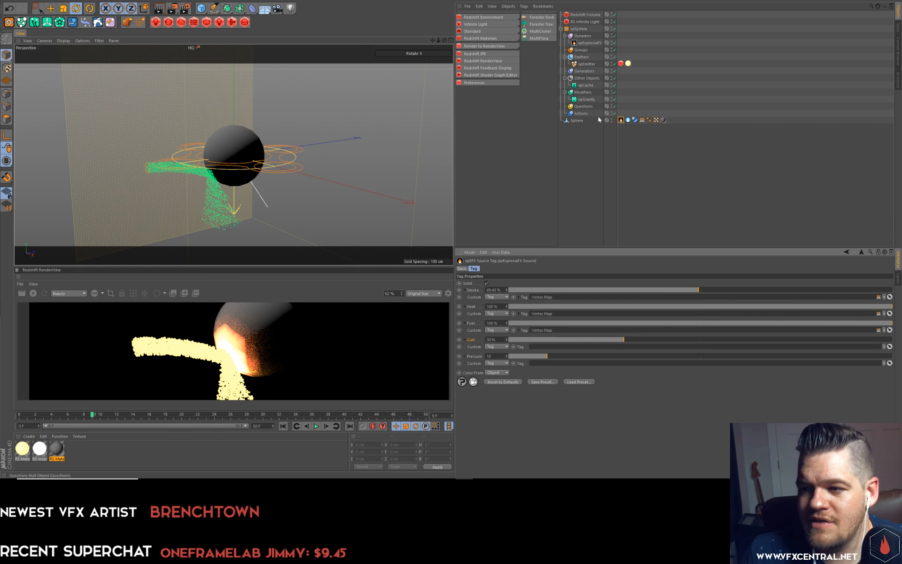
{"action": "left_click", "coordinate": [594, 150]}
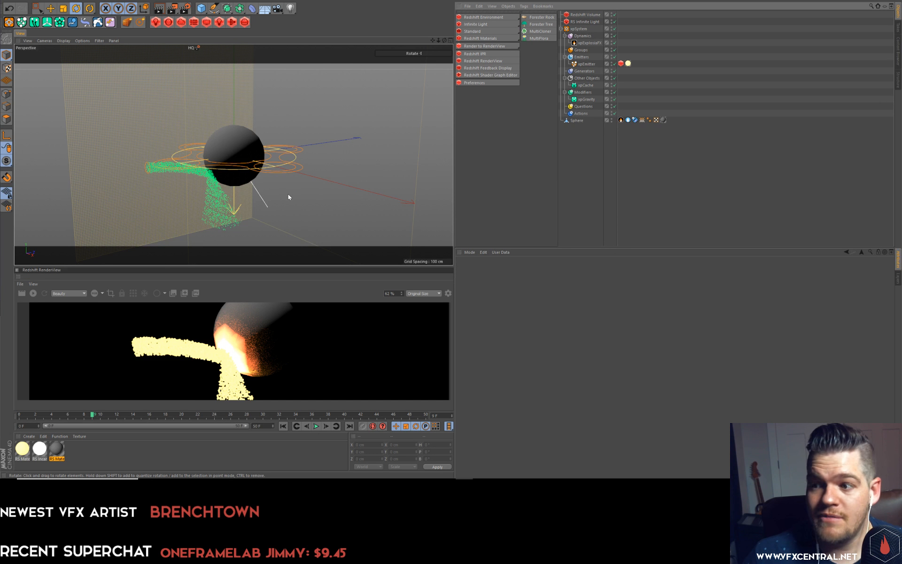
Display the sphere's vertex map up close and check the shader graph of its blended RS Material.
{"action": "left_click", "coordinate": [642, 120]}
{"action": "left_click_drag", "start_coordinate": [292, 155], "coordinate": [193, 156], "text": "alt"}
{"action": "right_click_drag", "start_coordinate": [193, 157], "coordinate": [225, 124], "text": "alt"}
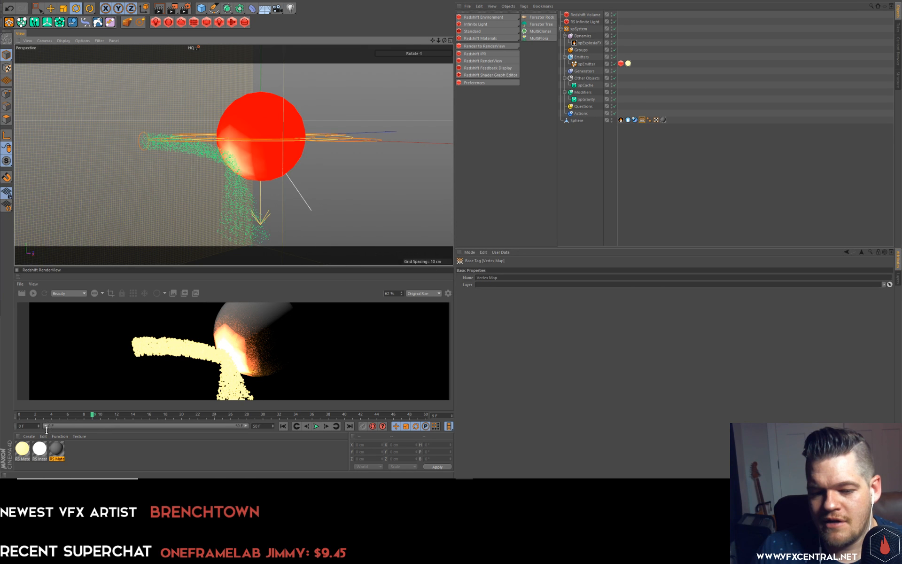
{"action": "double_click", "coordinate": [56, 449]}
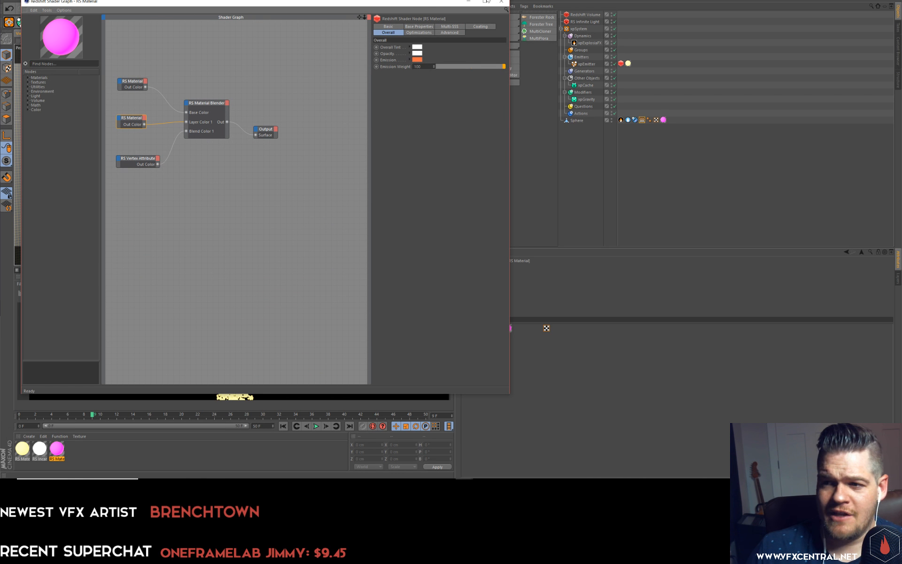
{"action": "left_click", "coordinate": [502, 4]}
Switch to the open Untitled 2 document and view its crate from the front in an enlarged live Redshift render.
{"action": "left_click", "coordinate": [417, 1]}
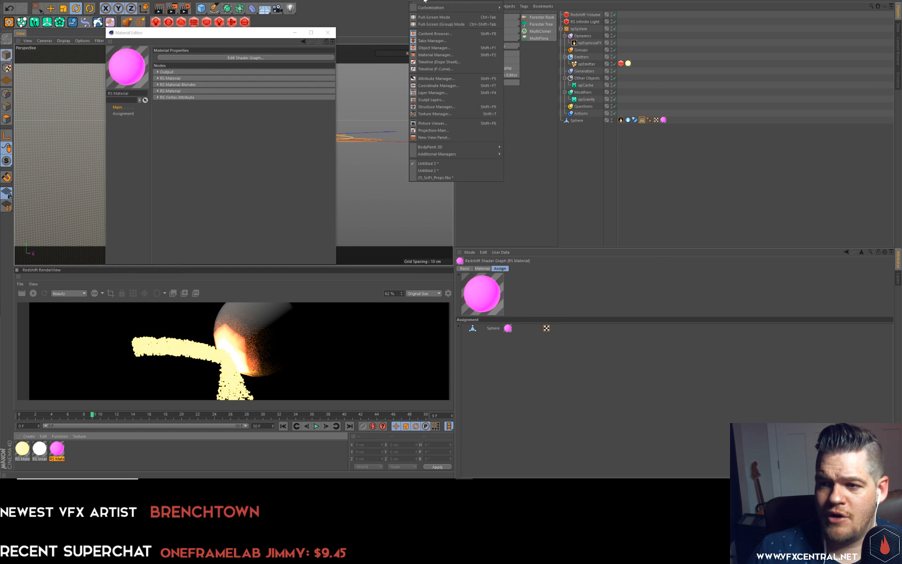
{"action": "left_click", "coordinate": [432, 171]}
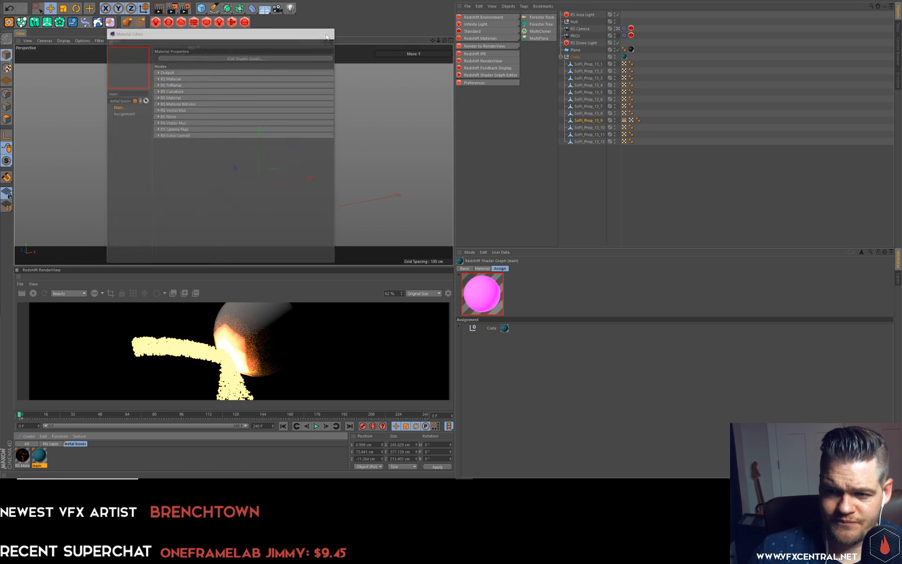
{"action": "left_click", "coordinate": [327, 33]}
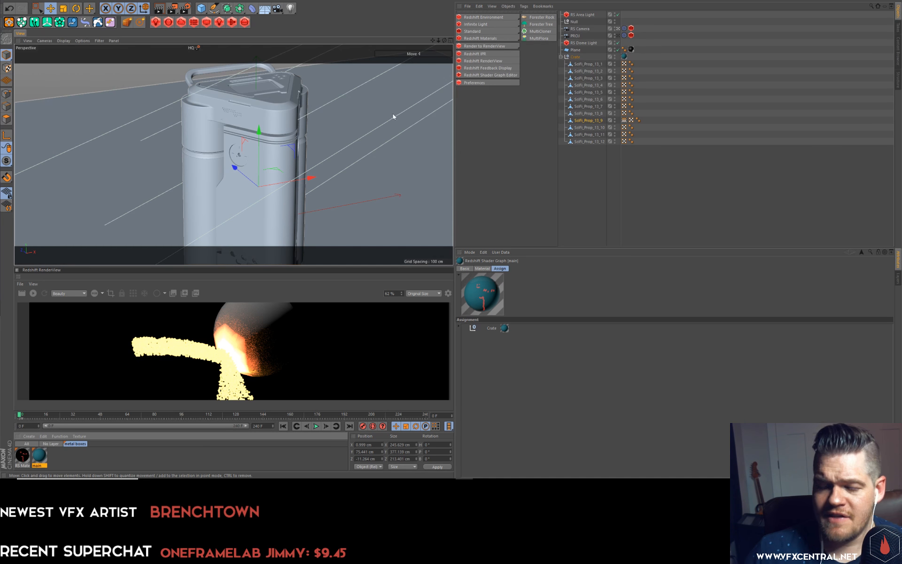
{"action": "left_click", "coordinate": [33, 294]}
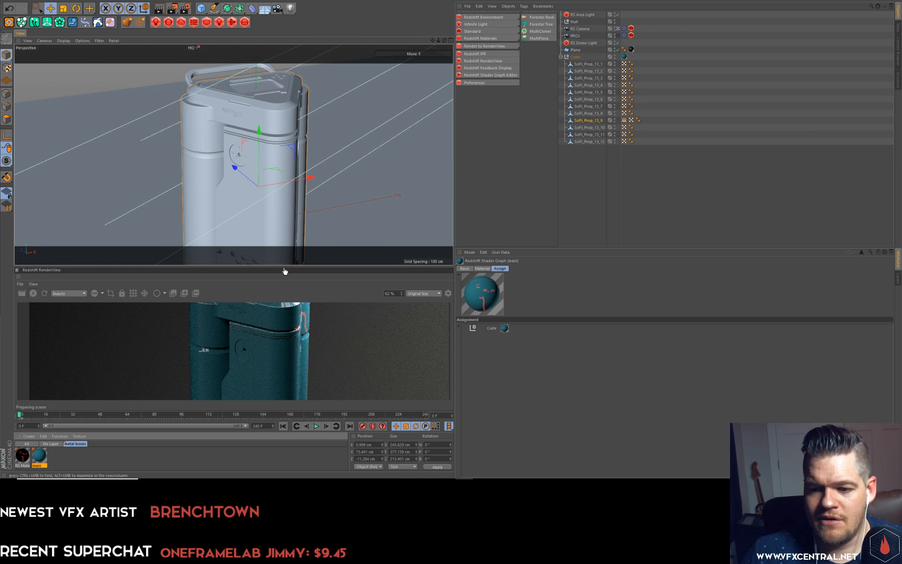
{"action": "left_click_drag", "start_coordinate": [284, 272], "coordinate": [276, 119]}
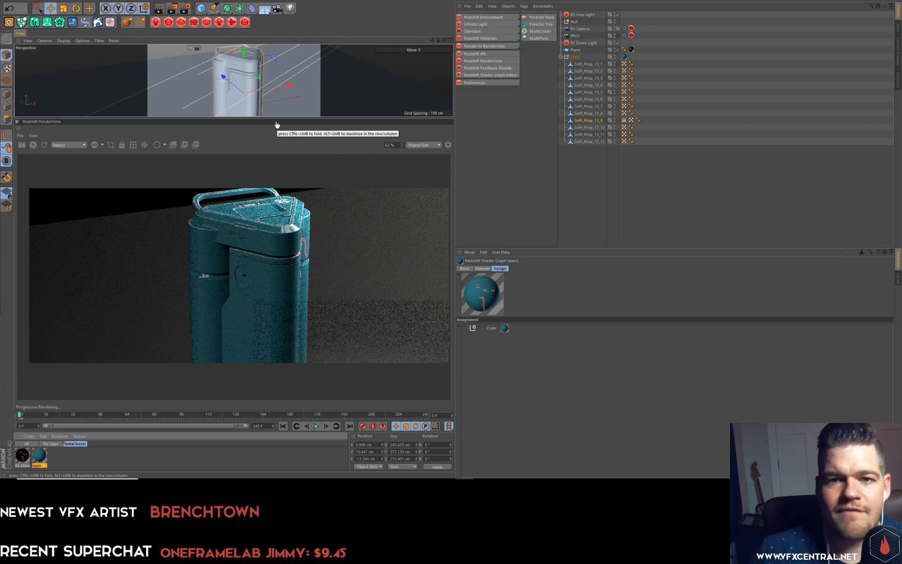
{"action": "left_click_drag", "start_coordinate": [262, 70], "coordinate": [225, 68], "text": "alt"}
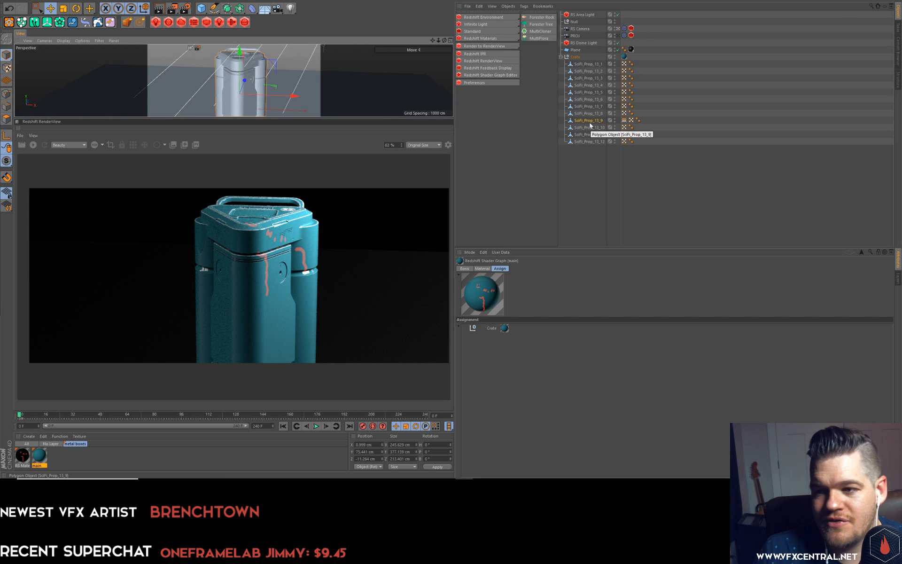
Open the shader graph of the crate's main material to examine its node network and list the available material nodes.
{"action": "double_click", "coordinate": [40, 455]}
{"action": "left_click", "coordinate": [214, 57]}
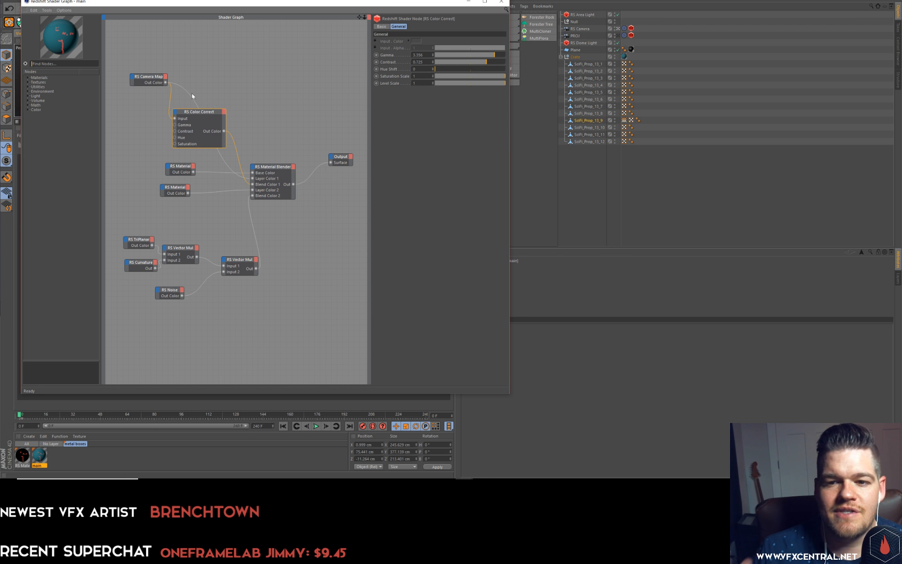
{"action": "left_click", "coordinate": [27, 78]}
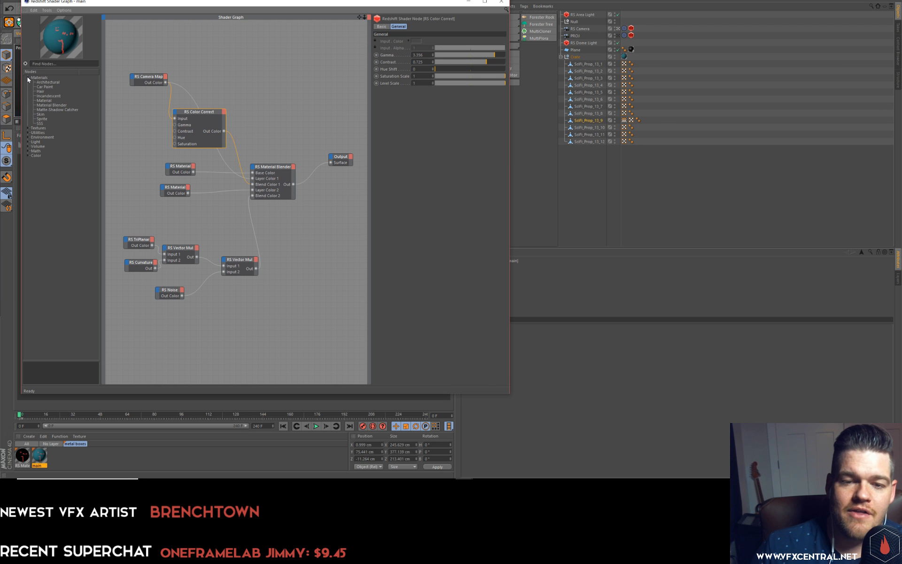